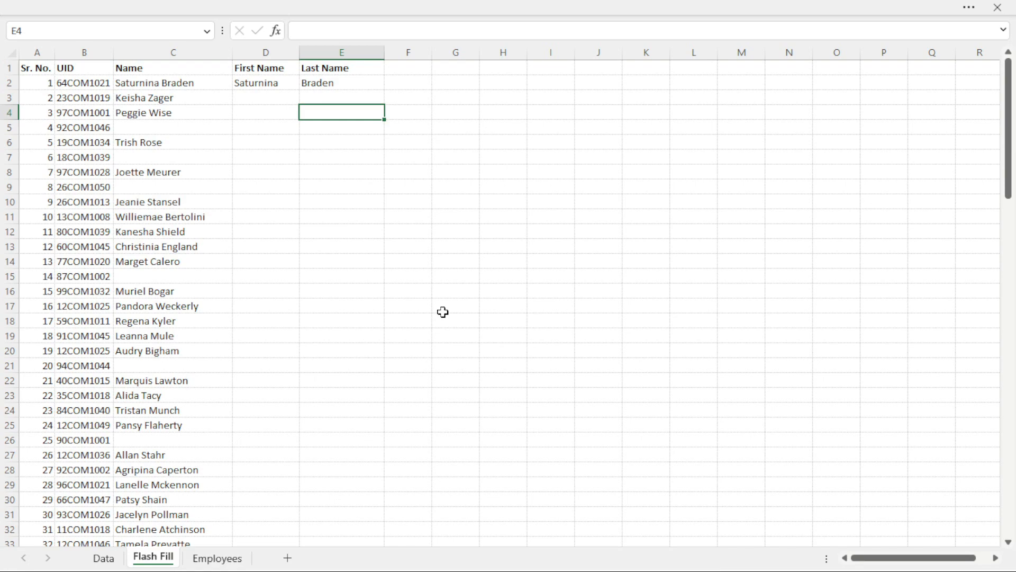
Leave the full-screen worksheet view and open the Visual Basic Editor with its Immediate window shown.
key("Escape")
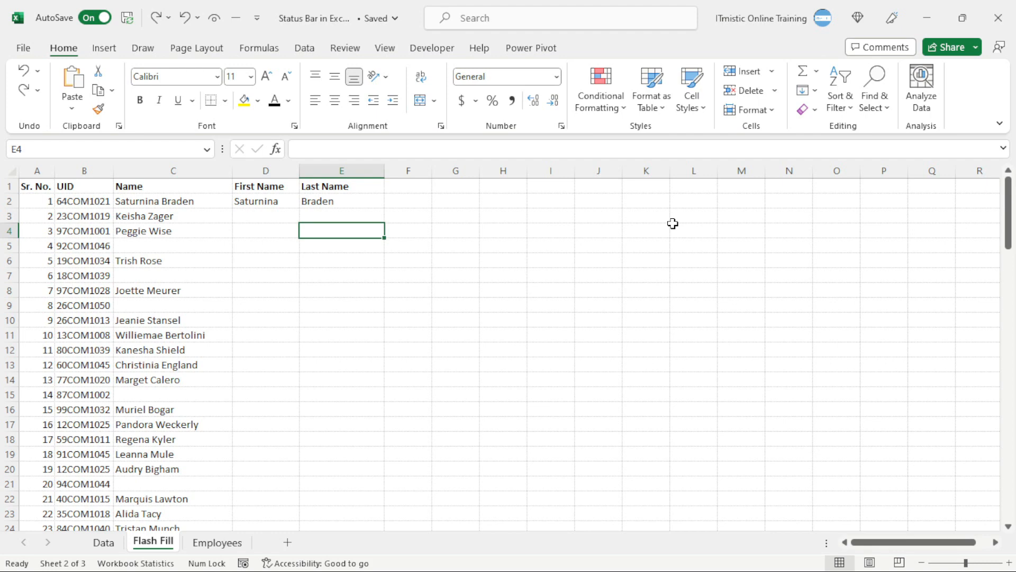
key("alt+F11")
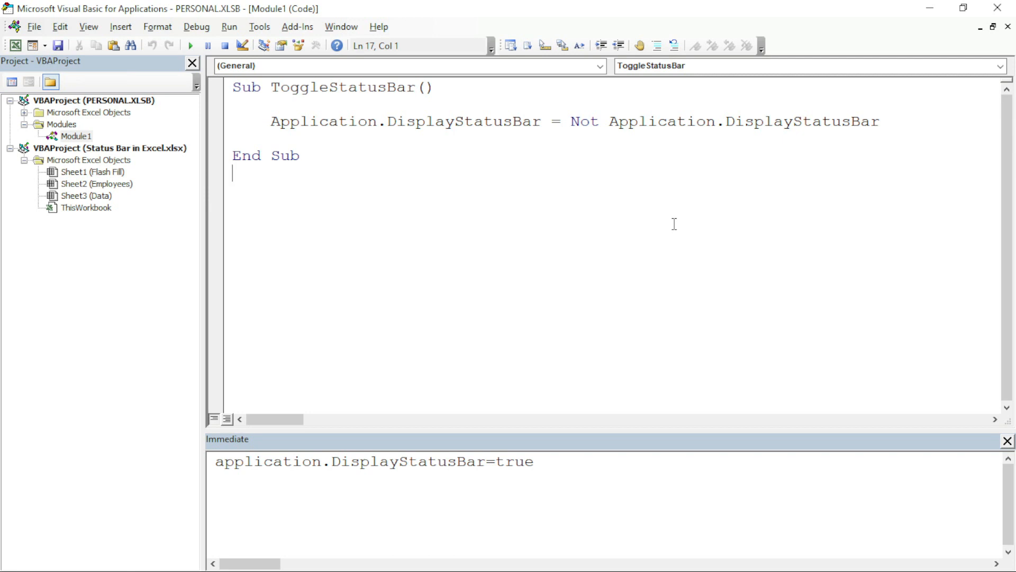
left_click(628, 492)
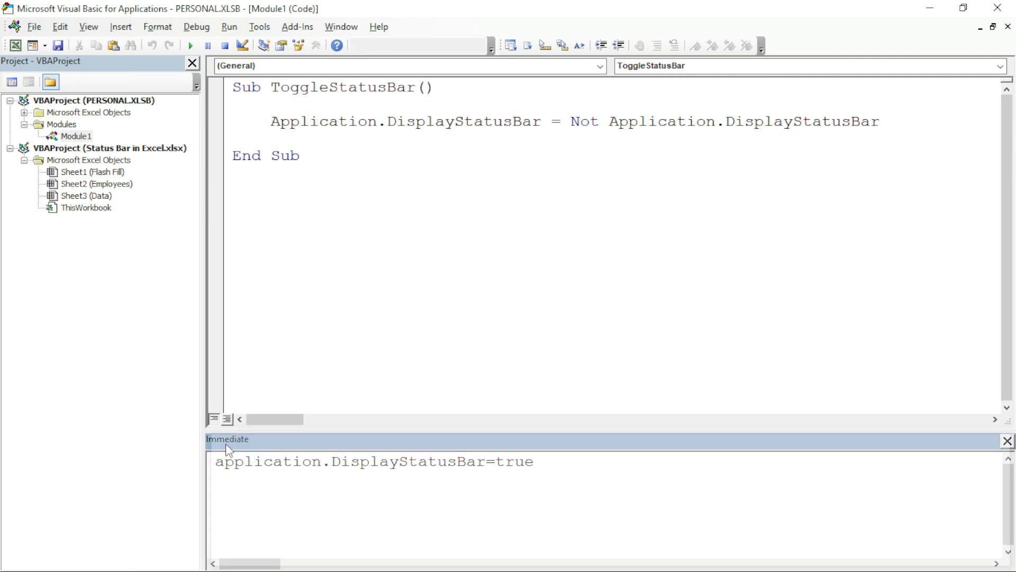
left_click(1007, 440)
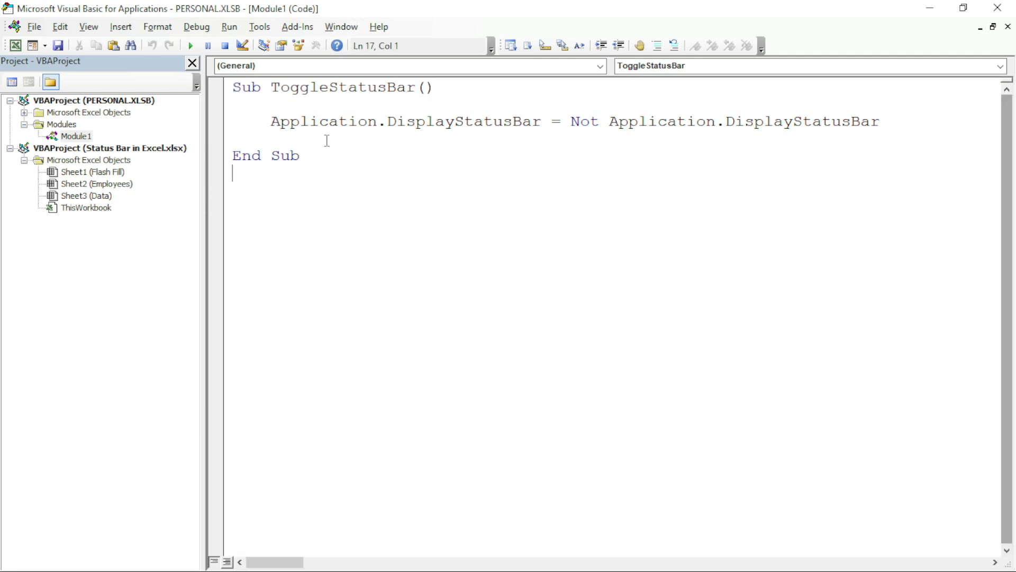
left_click(89, 27)
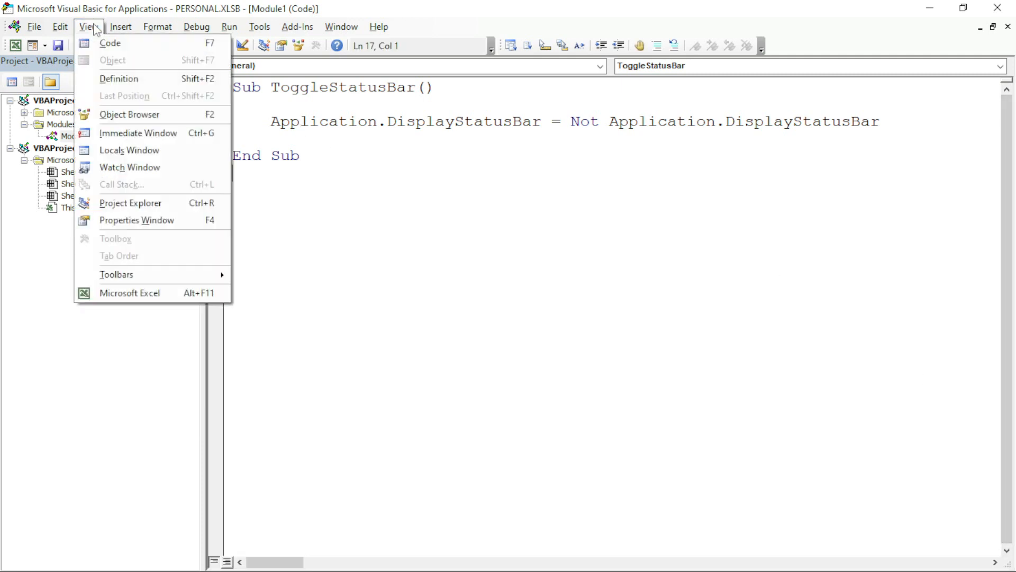
left_click(121, 133)
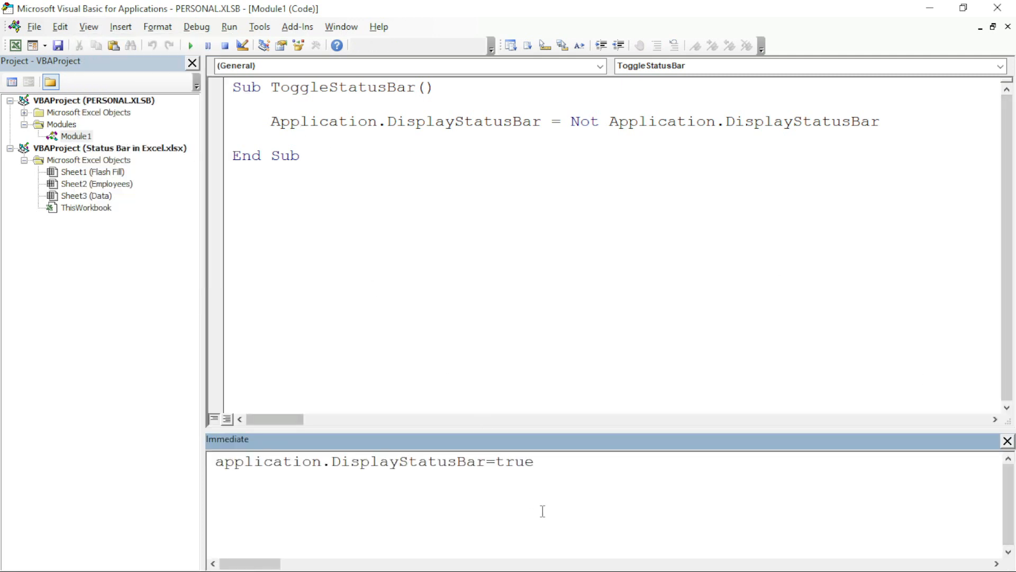
Clear the old statement from the Immediate window, then close and reopen that window.
left_click_drag(551, 523, 166, 394)
key("Delete")
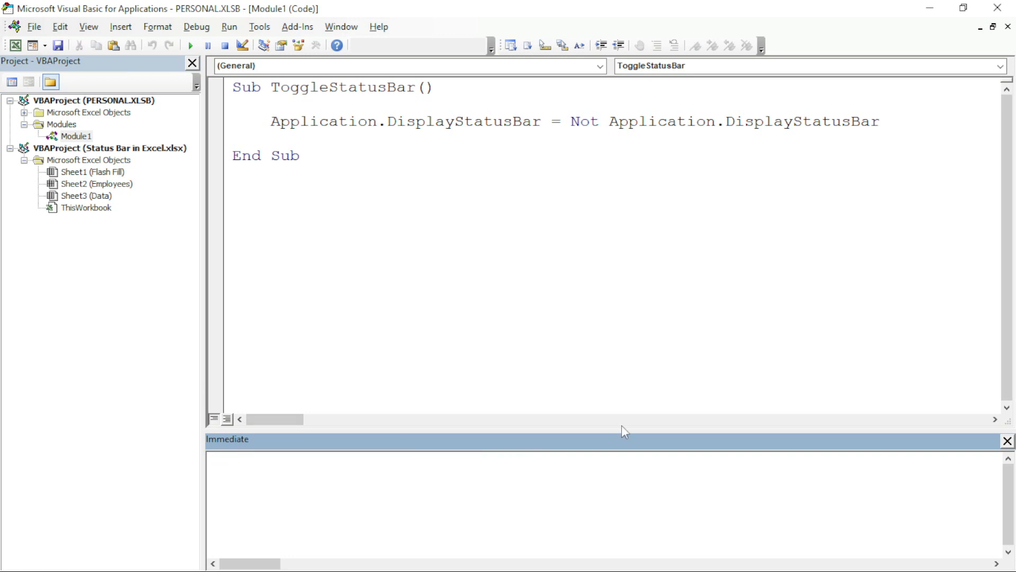
left_click(1007, 441)
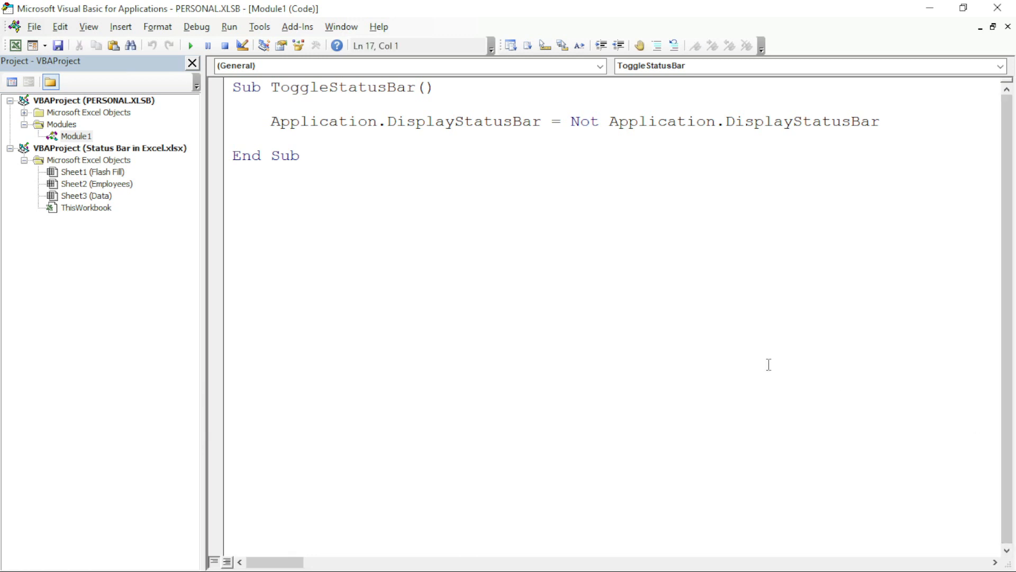
key("ctrl+g")
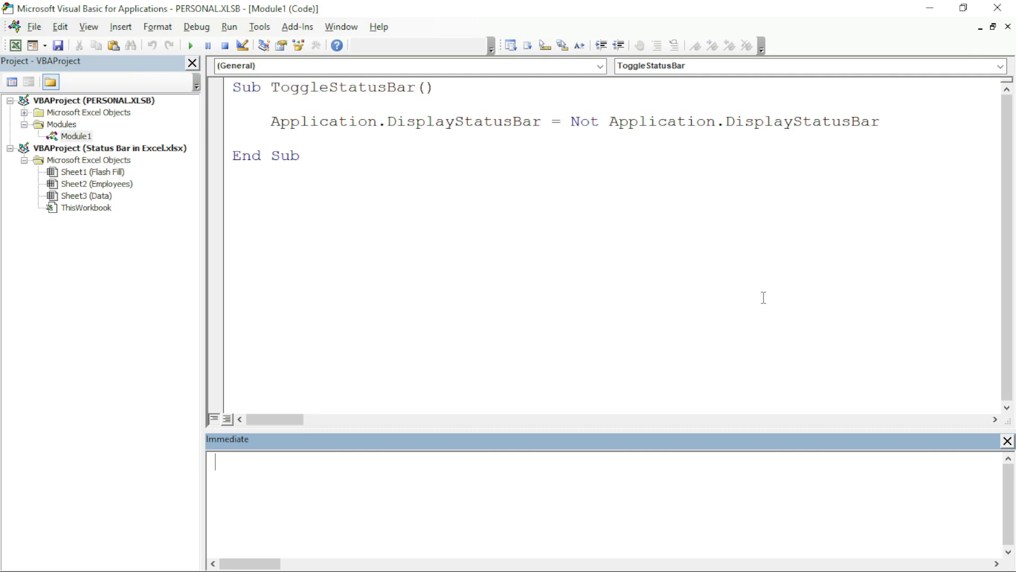
Hide the status bar by running application.DisplayStatusBar=False in the Immediate window, and return to the Excel worksheet.
type("application")
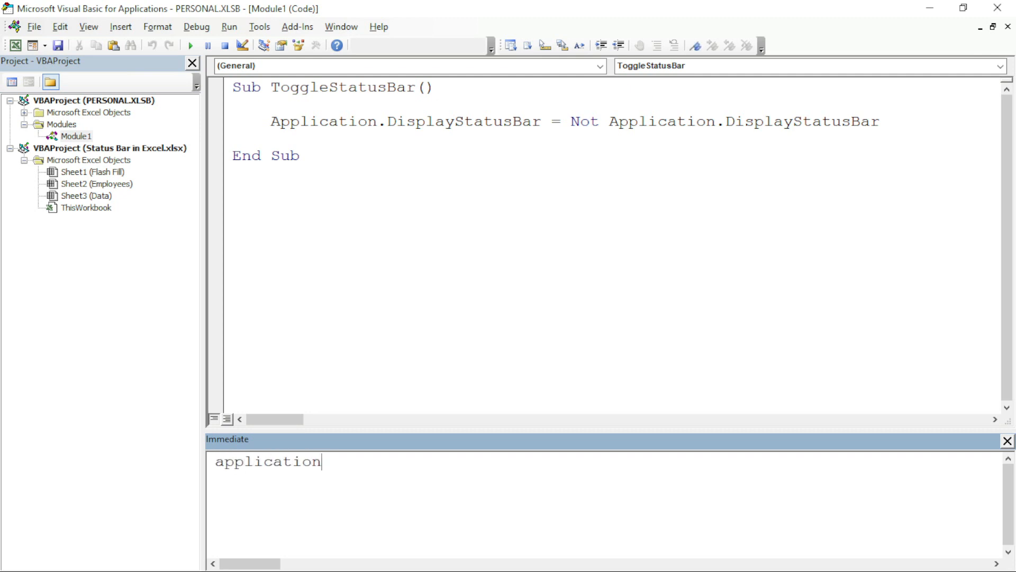
type(".displayst")
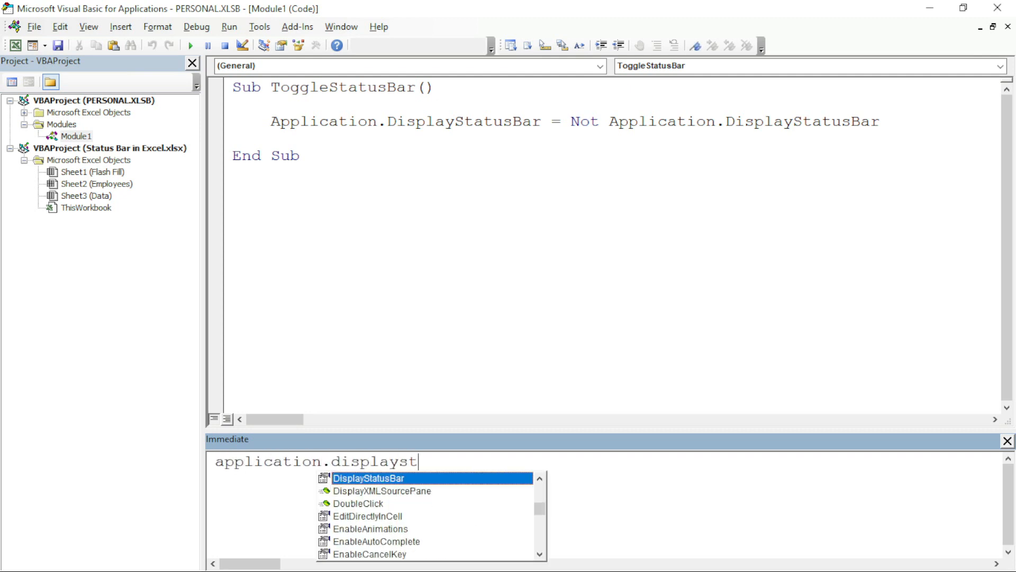
key("Tab")
type("=fa")
key("Tab")
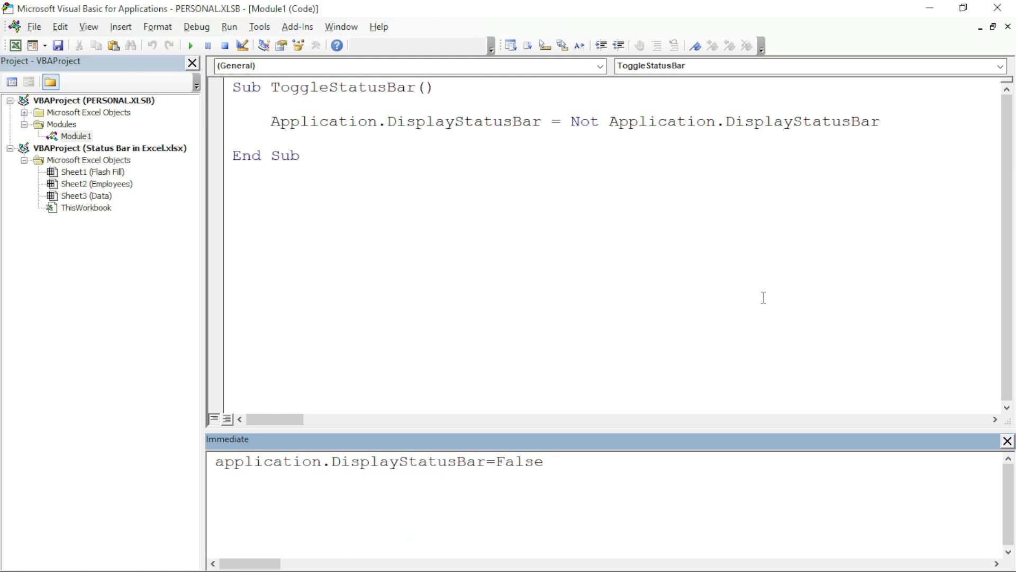
key("Return")
key("alt+F11")
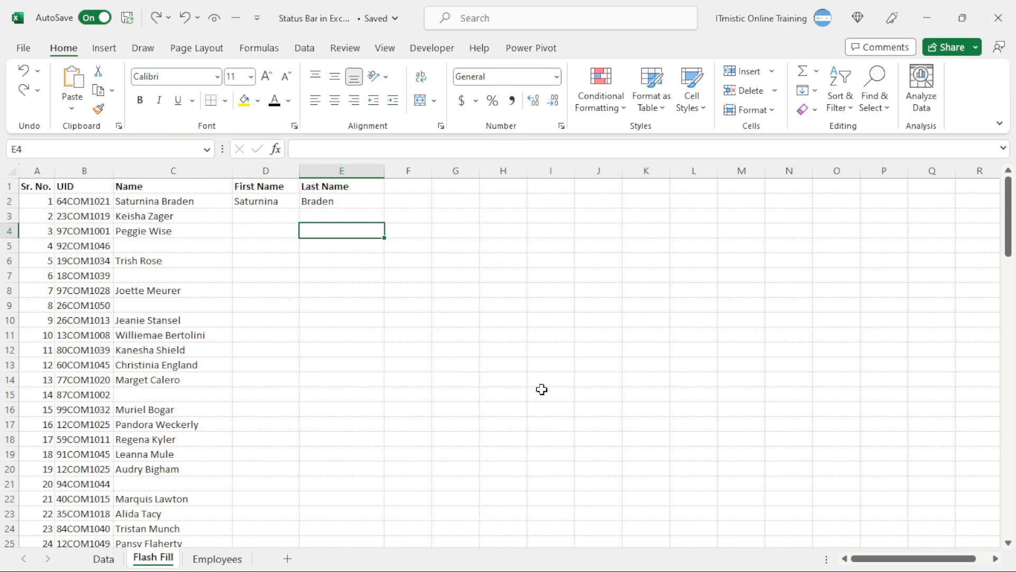
Show the status bar again by changing the Immediate window statement to application.DisplayStatusBar=true and running it, then select cell E8 in Excel.
key("alt+F11")
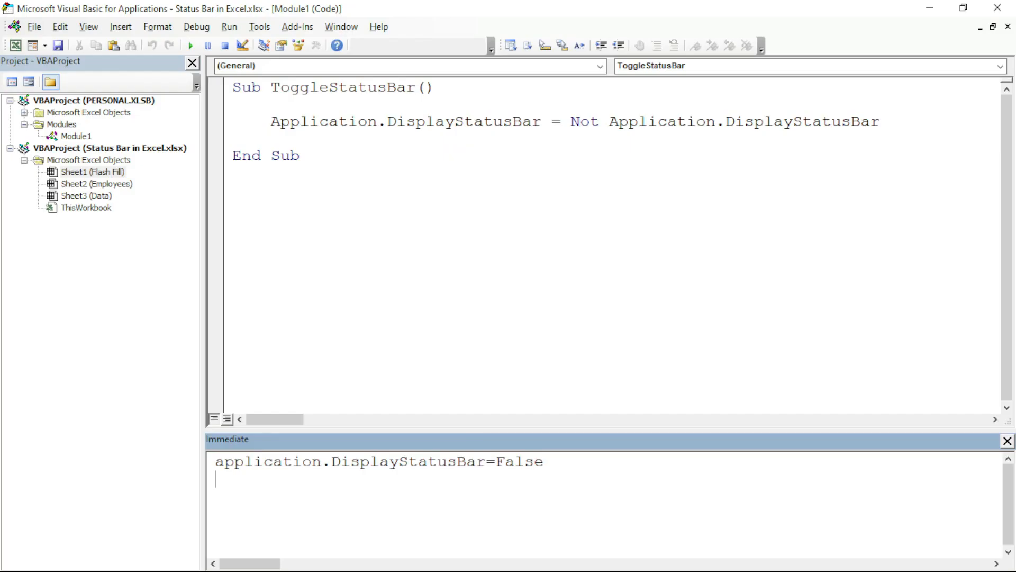
double_click(533, 466)
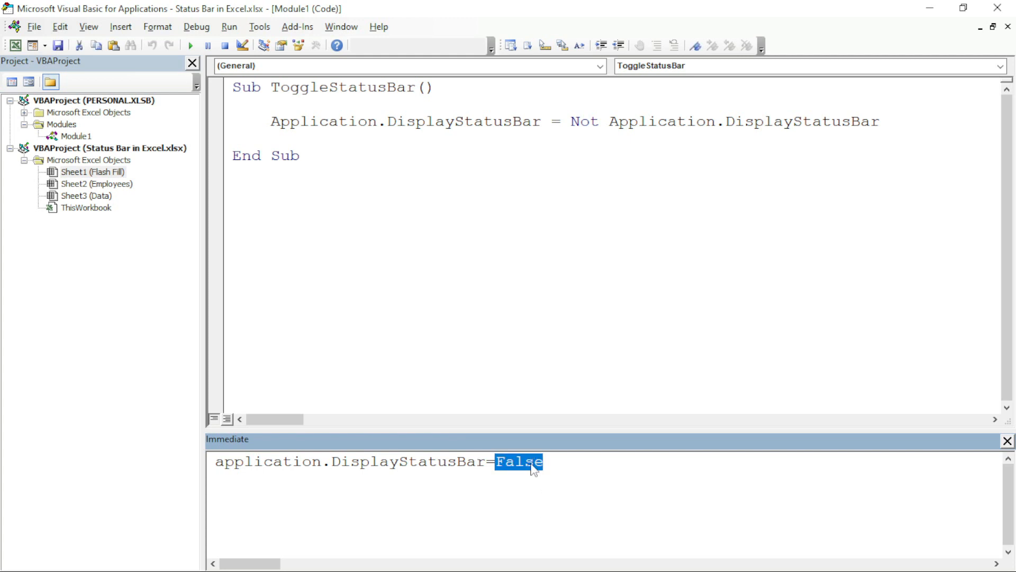
type("true")
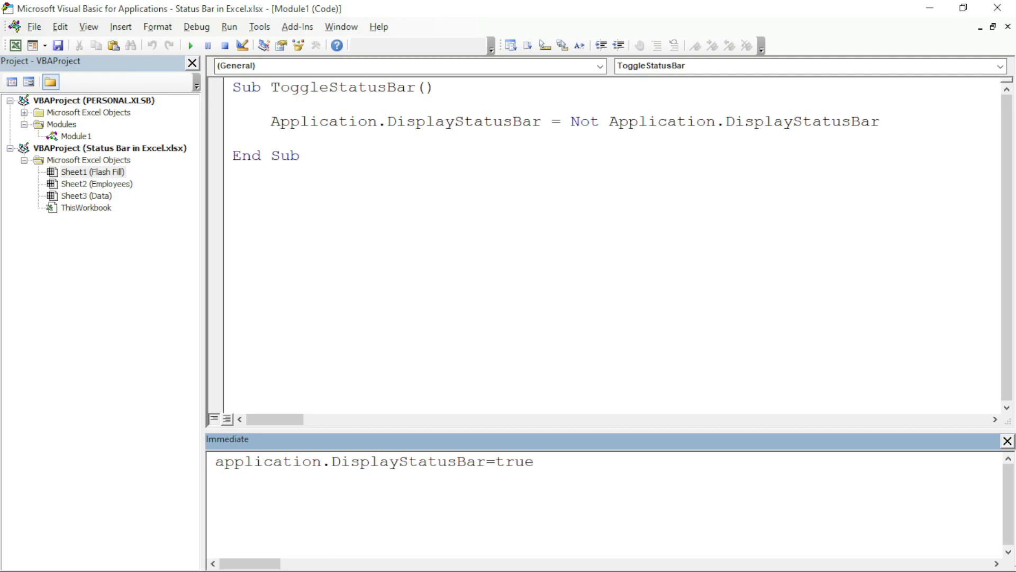
key("alt+F11")
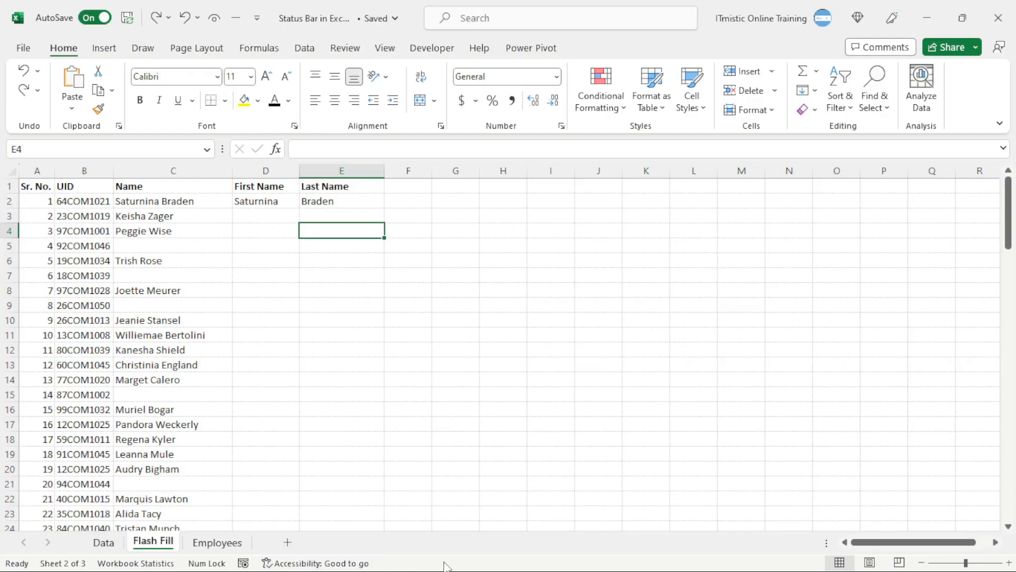
left_click(341, 291)
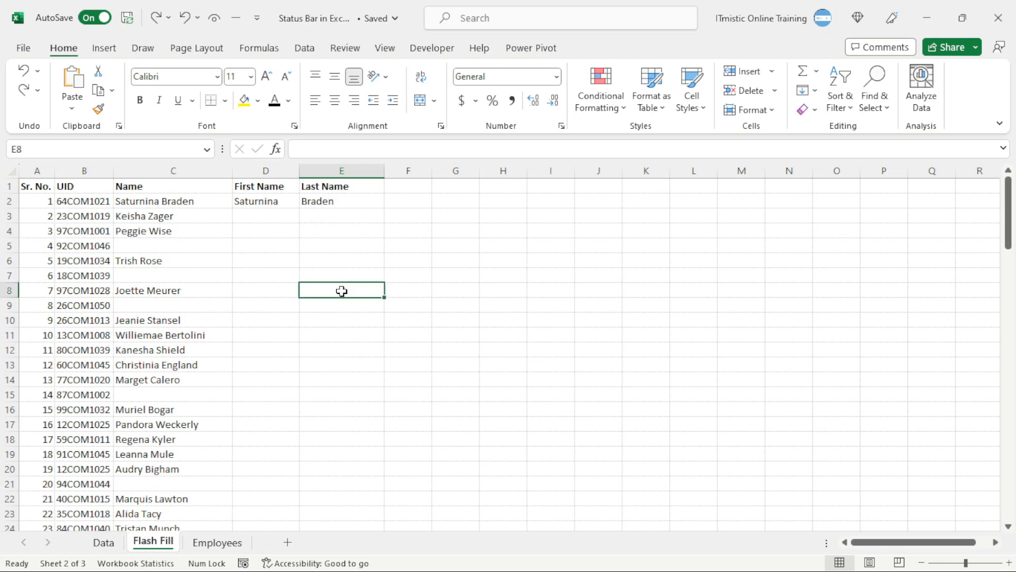
In the Visual Basic Editor, examine the ToggleStatusBar macro, its name and the statement that assigns Not Application.DisplayStatusBar.
key("alt+F11")
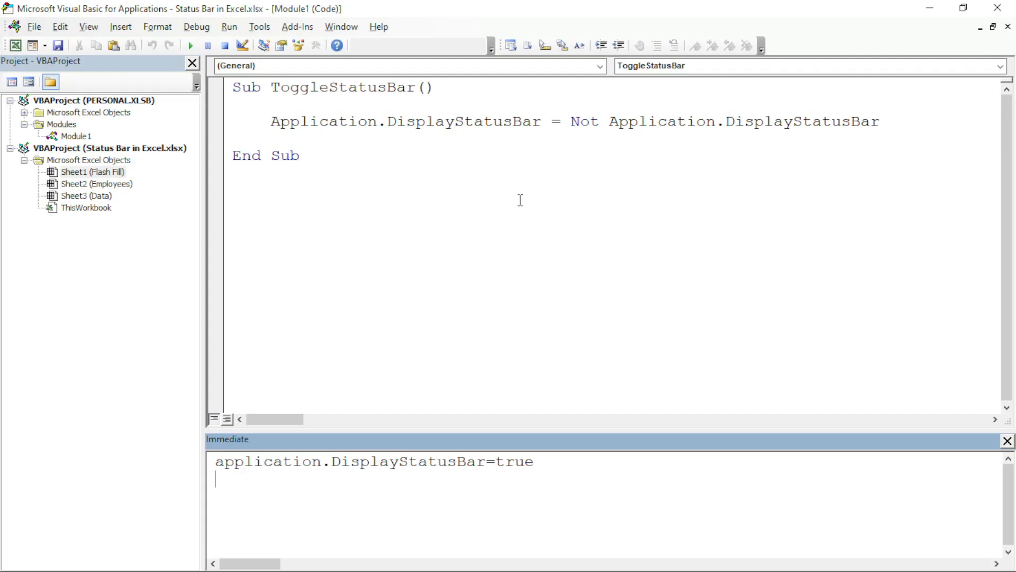
left_click(427, 190)
key("ctrl+a")
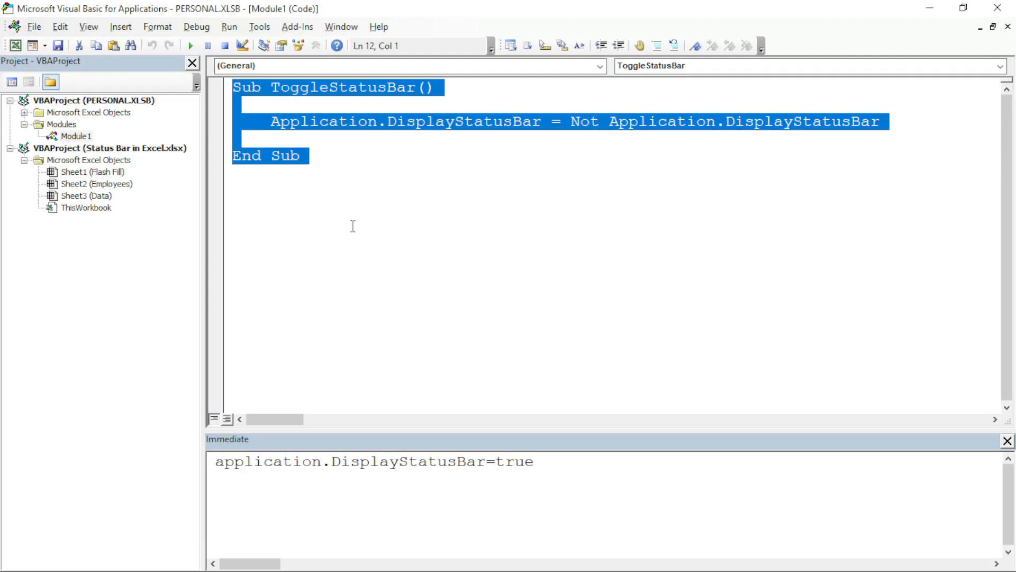
left_click(353, 226)
double_click(340, 86)
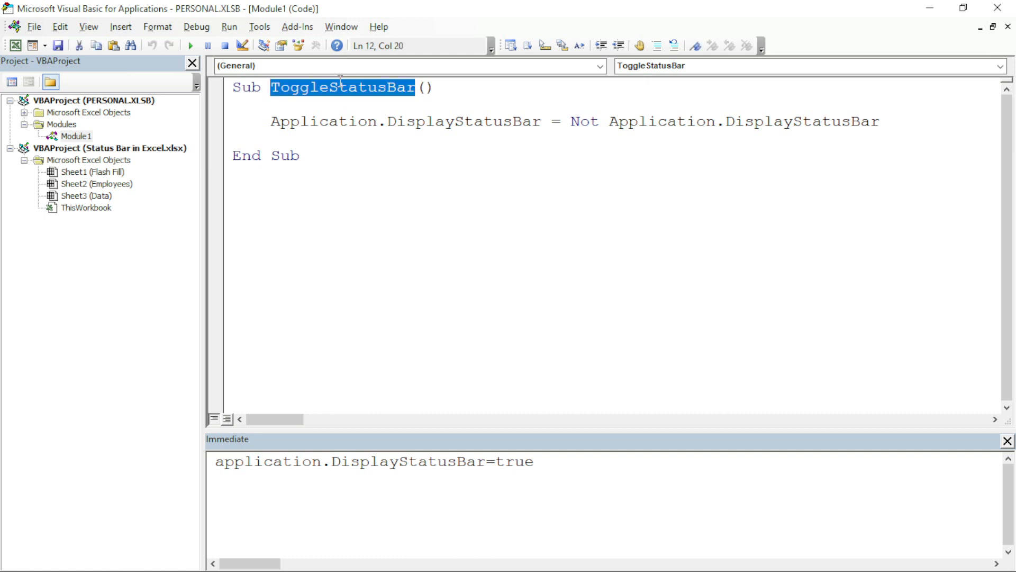
left_click(359, 229)
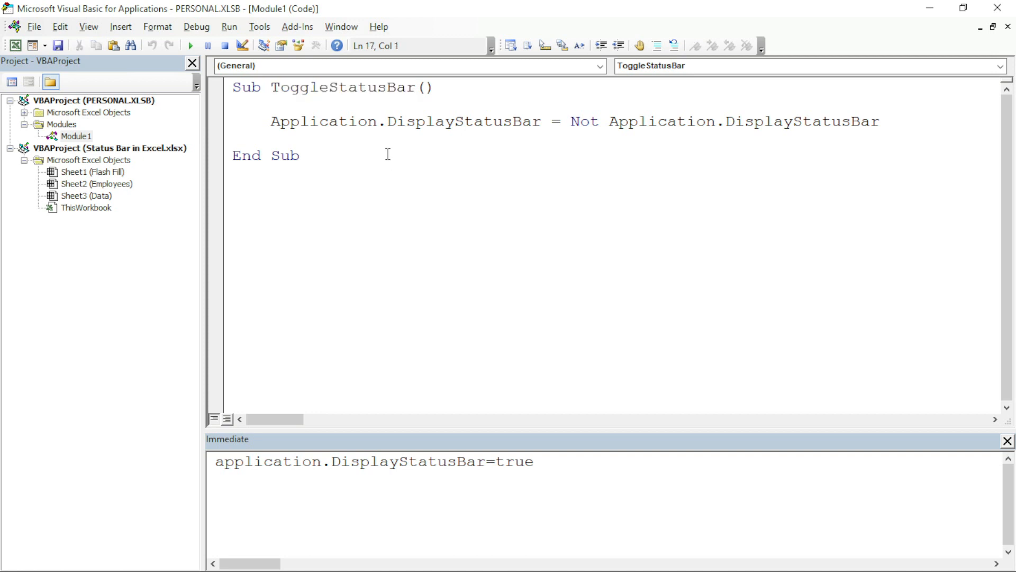
double_click(352, 125)
left_click_drag(352, 125, 428, 126)
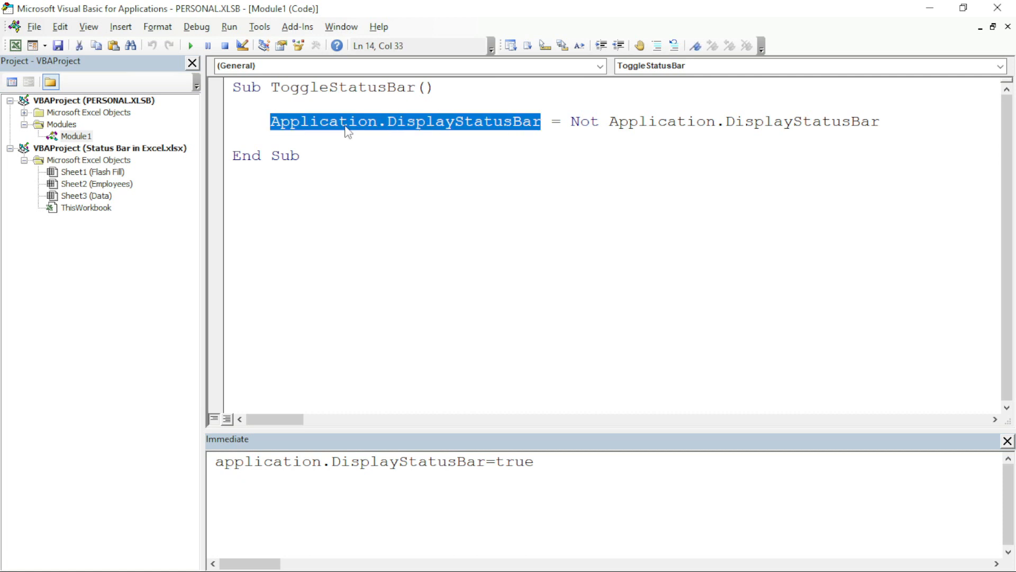
left_click_drag(572, 121, 857, 122)
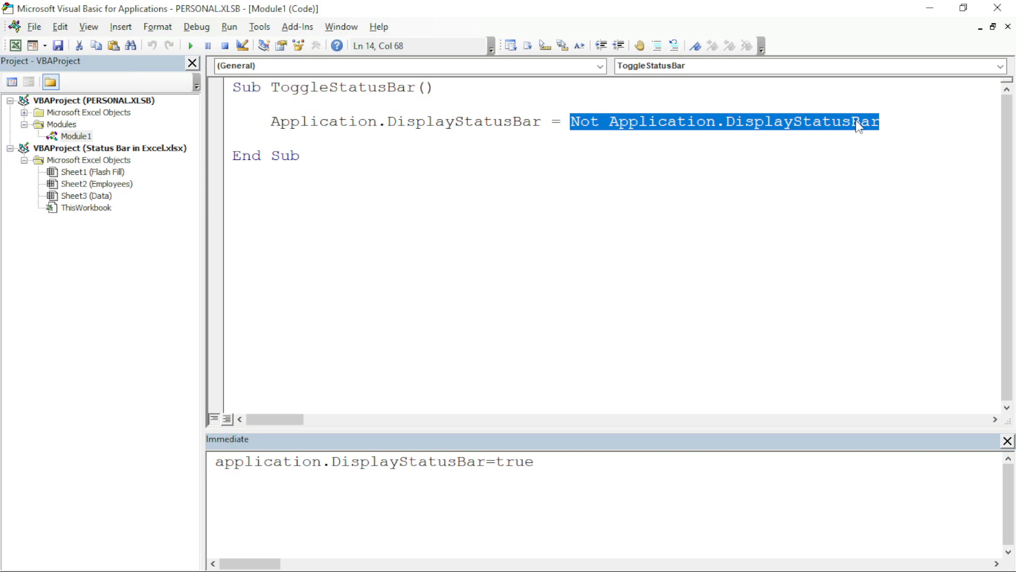
left_click(635, 186)
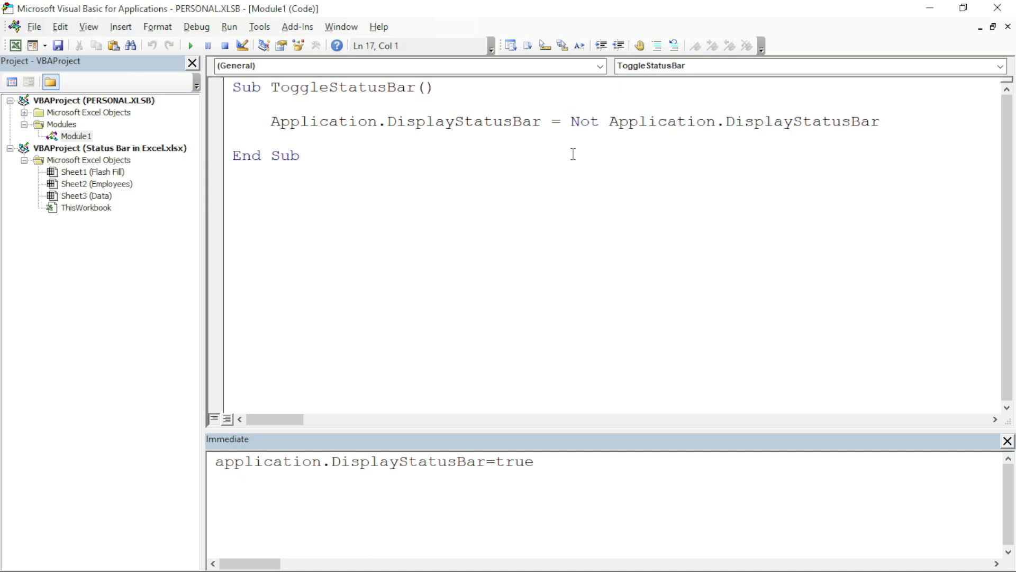
left_click(312, 87)
double_click(313, 86)
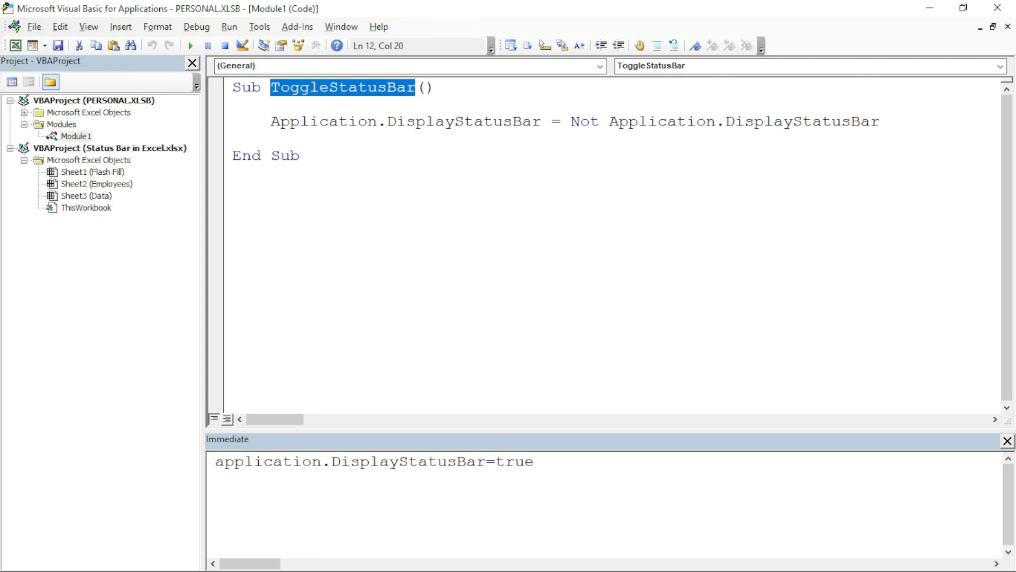
Return to the Excel workbook and run the ToggleStatusBar macro repeatedly to switch the status bar off and on.
key("alt+F11")
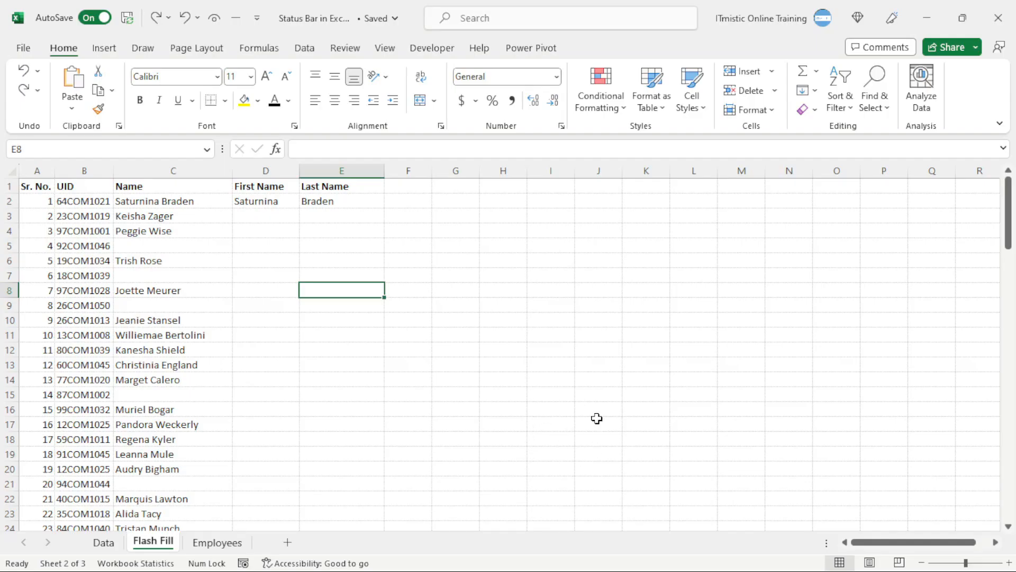
left_click(236, 21)
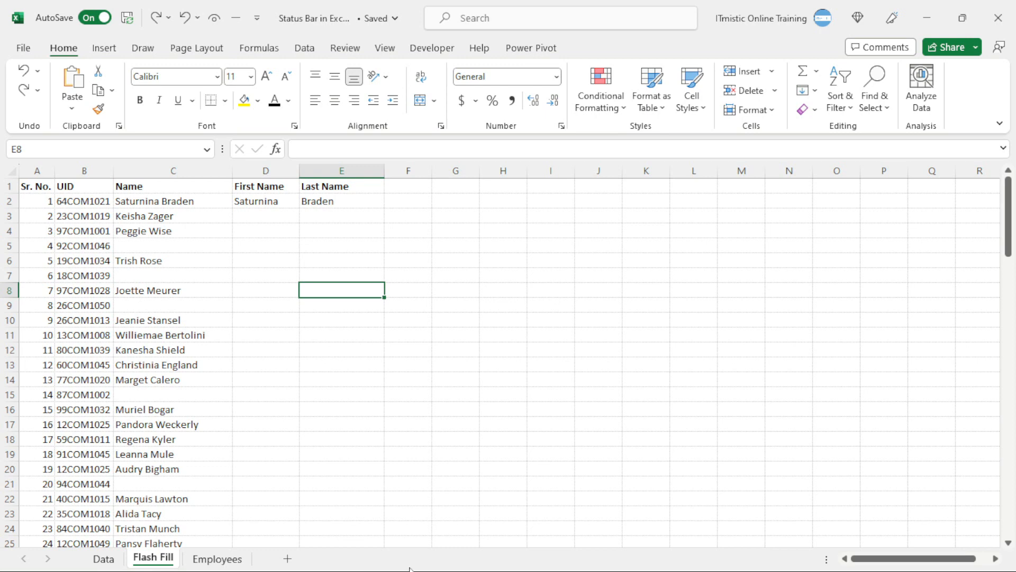
left_click(236, 22)
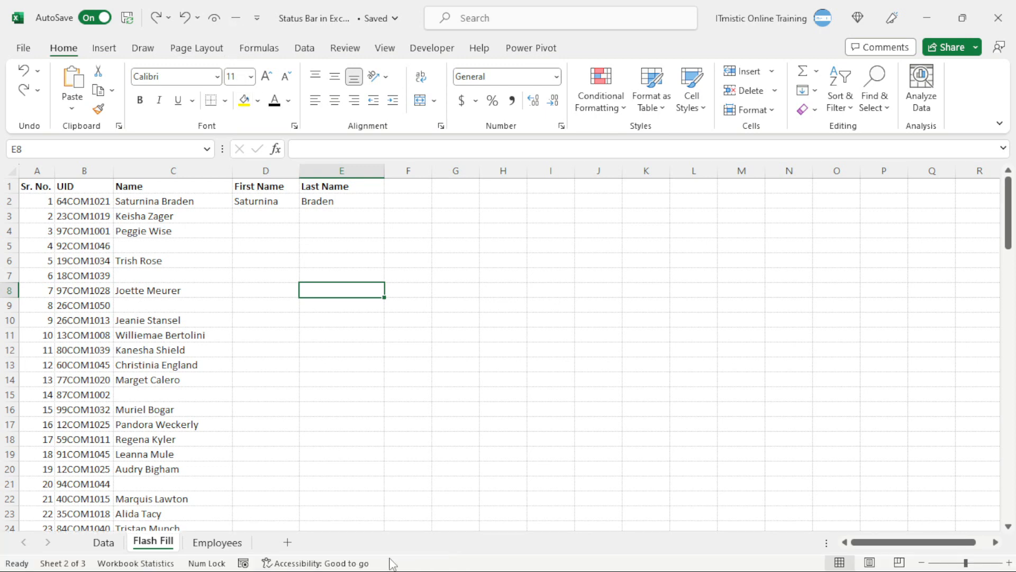
left_click(236, 19)
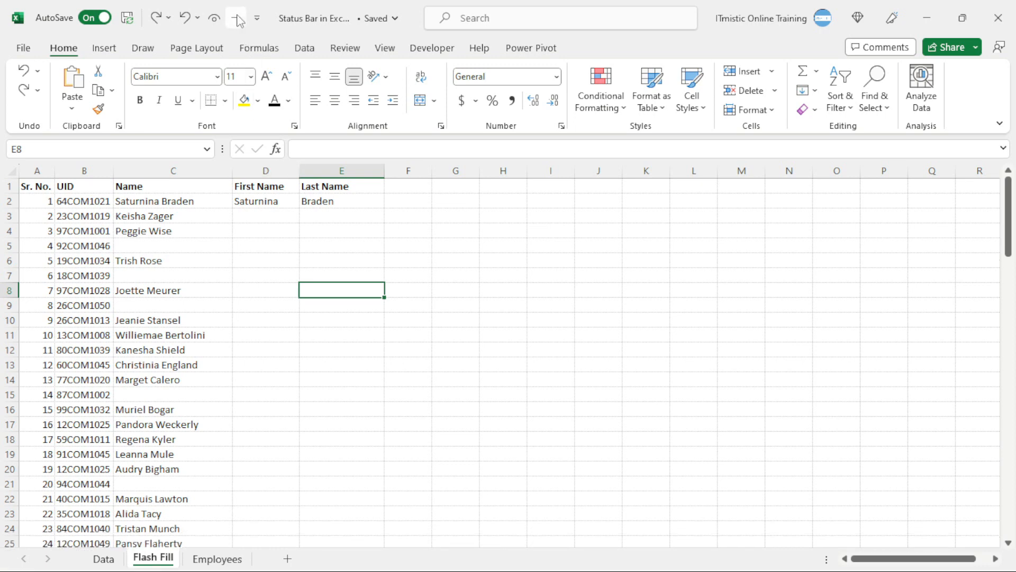
left_click(240, 20)
left_click(238, 20)
left_click(237, 20)
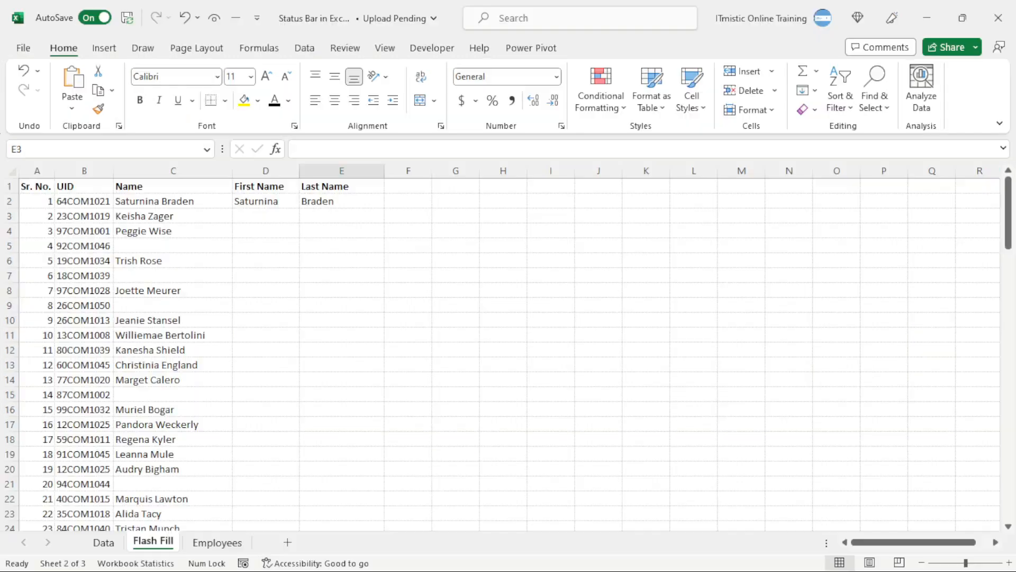
Enter the text Hi in cell E5 of the Flash Fill sheet.
key("Return")
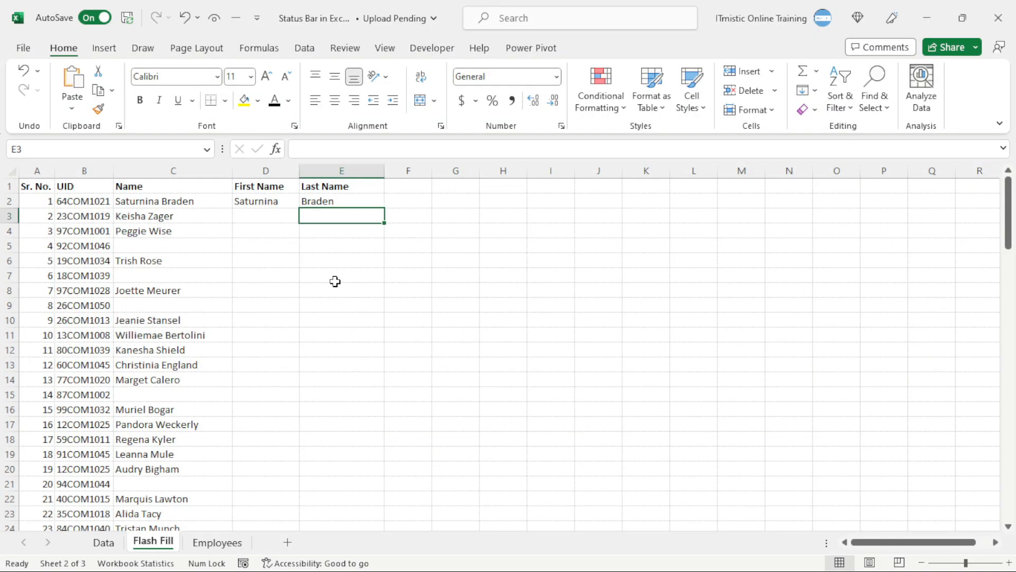
left_click(335, 245)
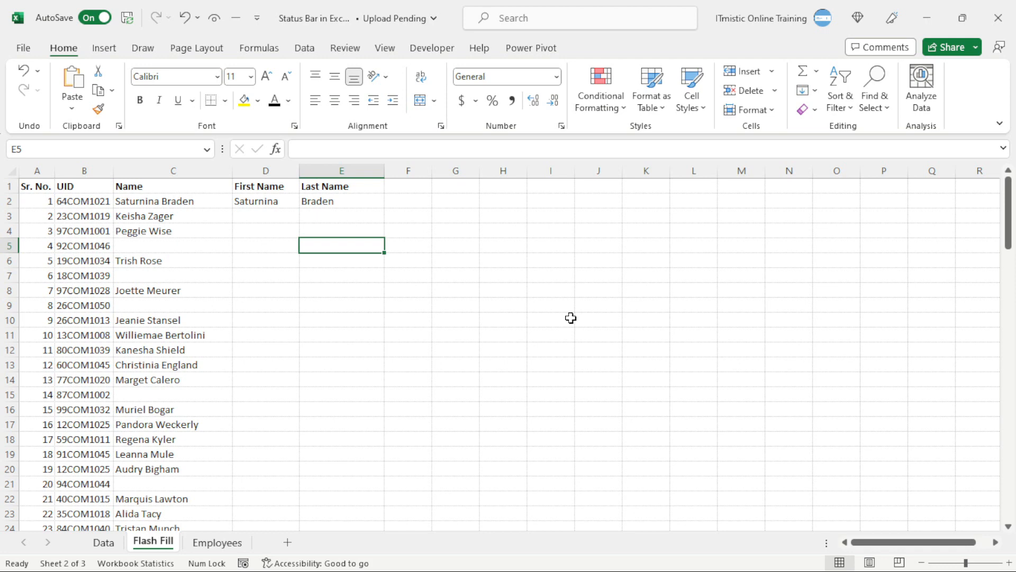
type("Hi")
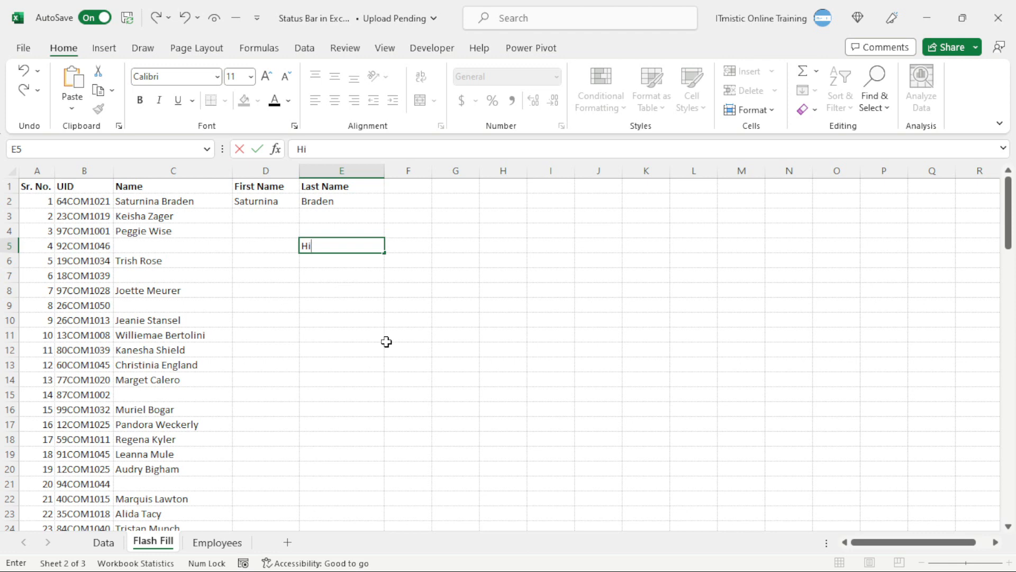
key("Return")
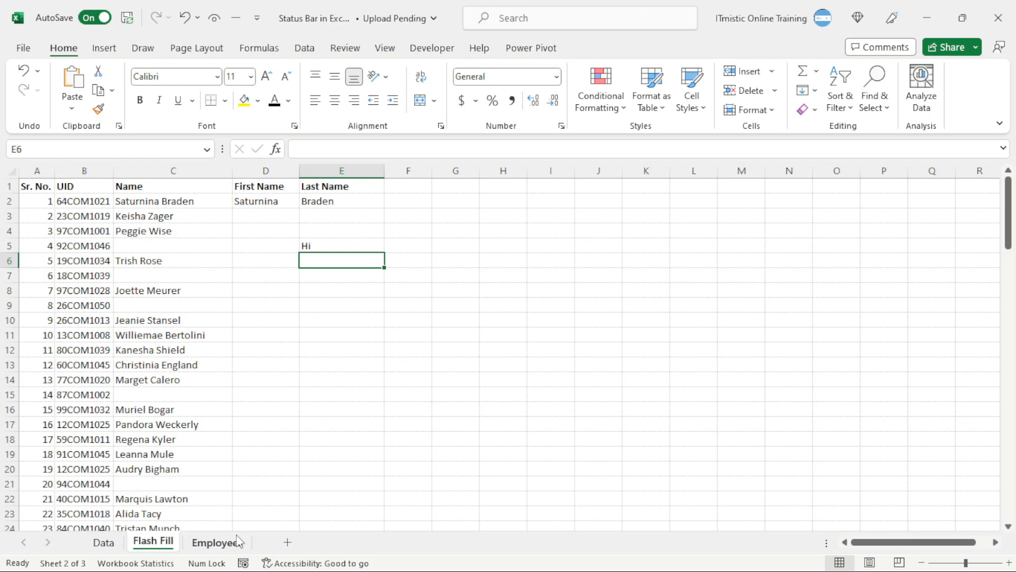
In cell H3 of the Employees sheet, begin an AGGREGATE formula with function number 9 (SUM).
left_click(217, 542)
left_click(560, 216)
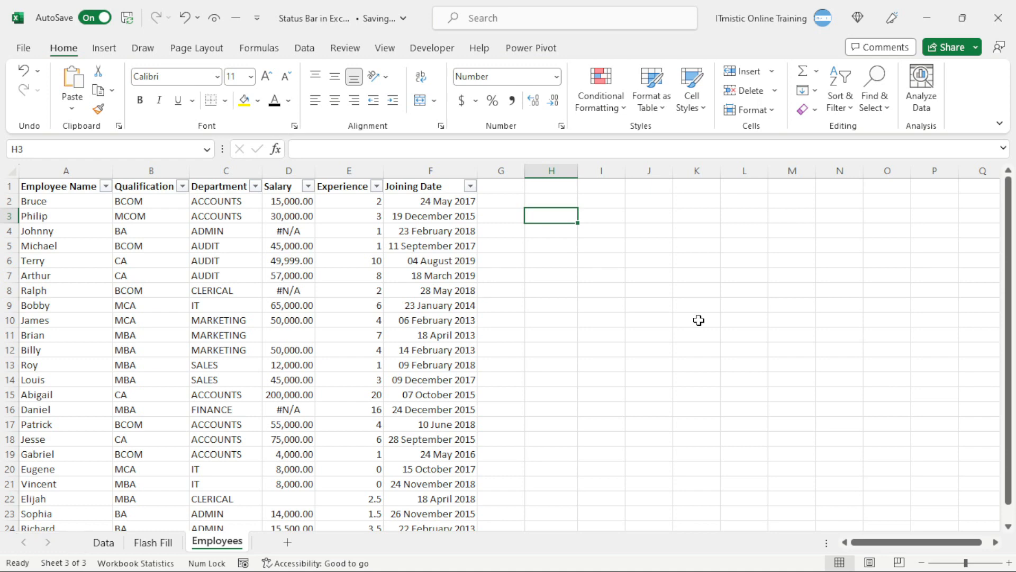
type("=")
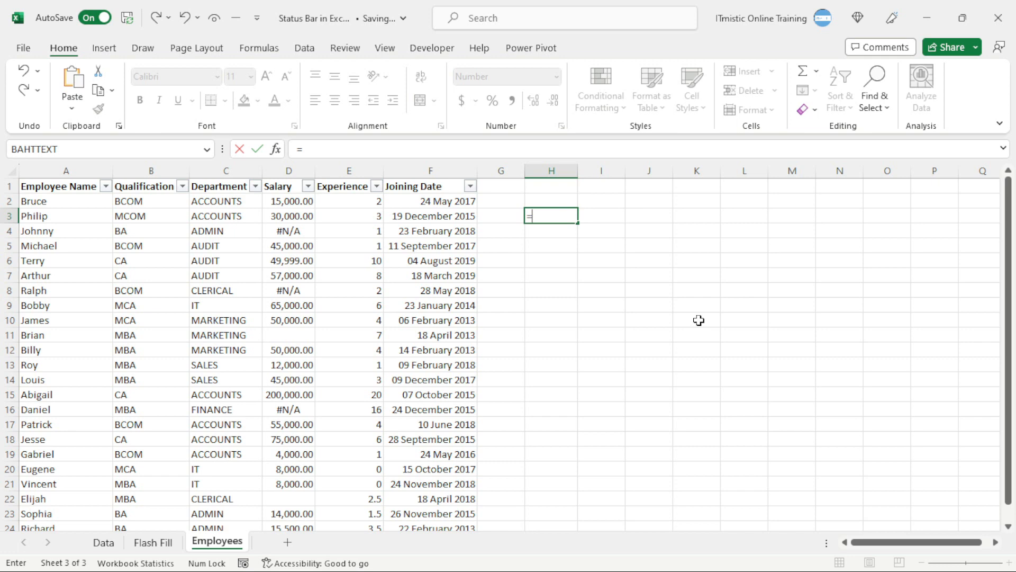
type("aggre")
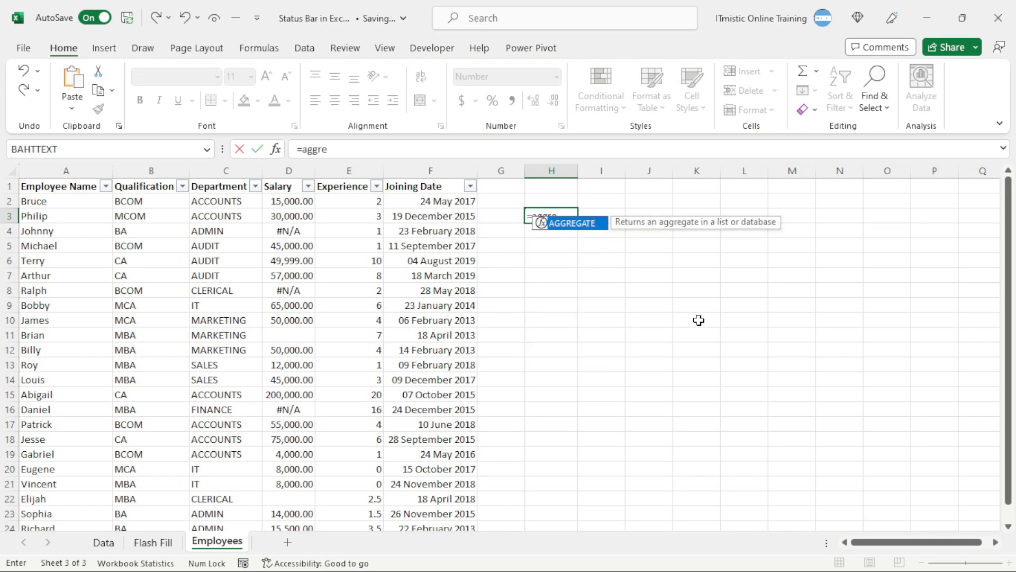
key("Tab")
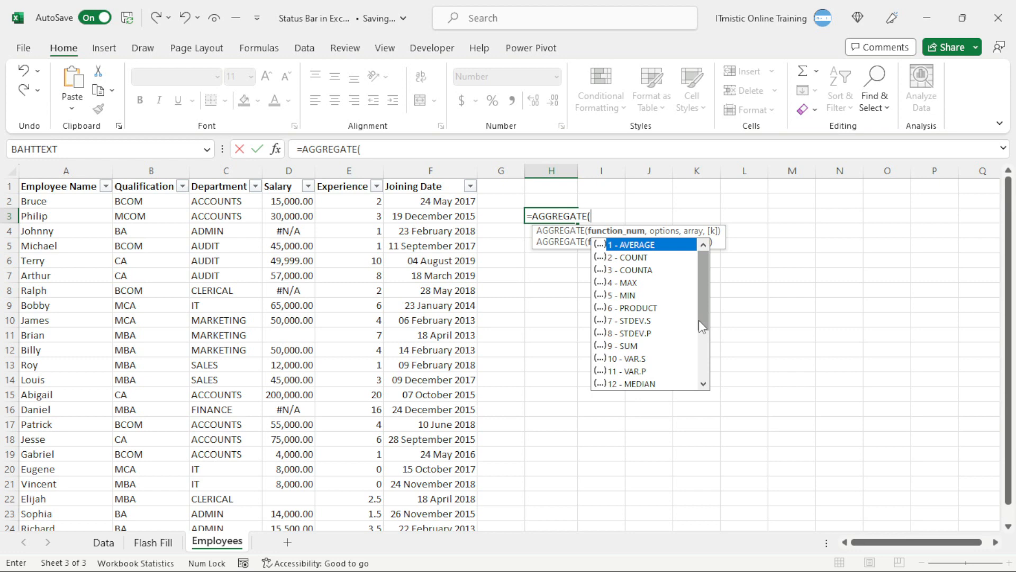
key("Down")
key("Down")
key("Down")
key("Down")
key("Down")
key("Down")
key("Down")
key("Down")
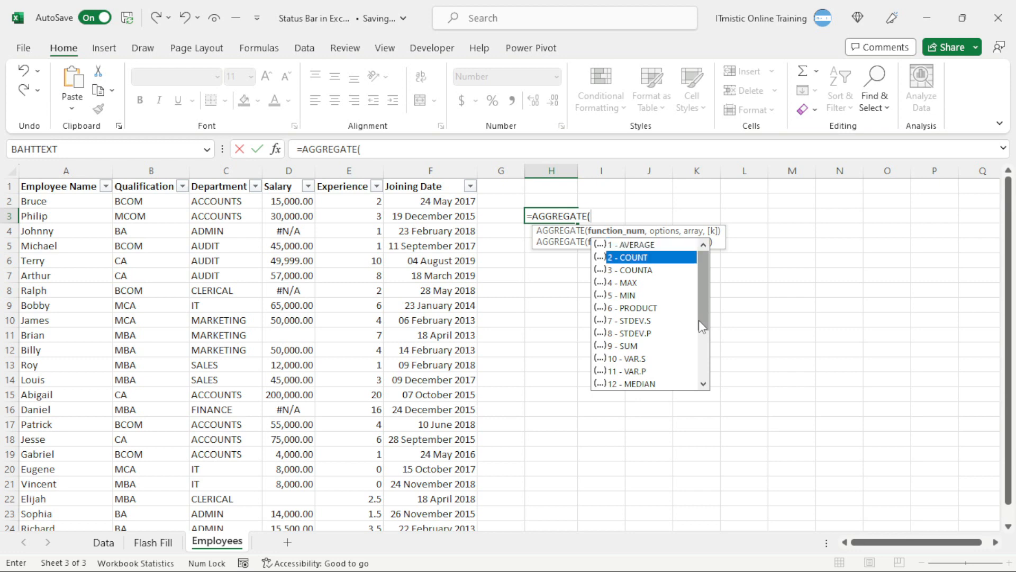
key("Tab")
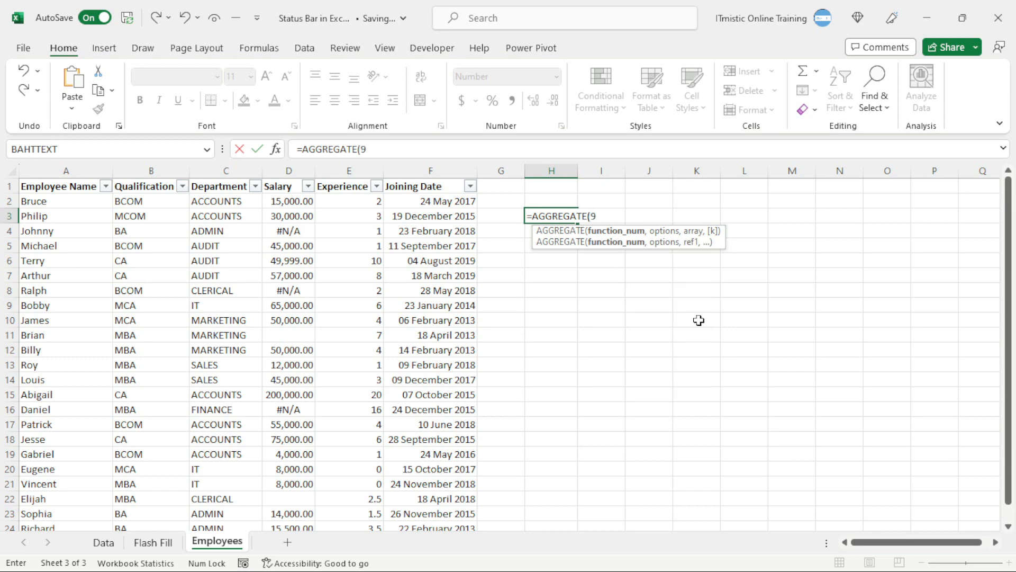
Set the AGGREGATE options argument to 2, ignoring error values and nested SUBTOTAL and AGGREGATE functions.
type(",")
key("Down")
key("Down")
key("Down")
key("Up")
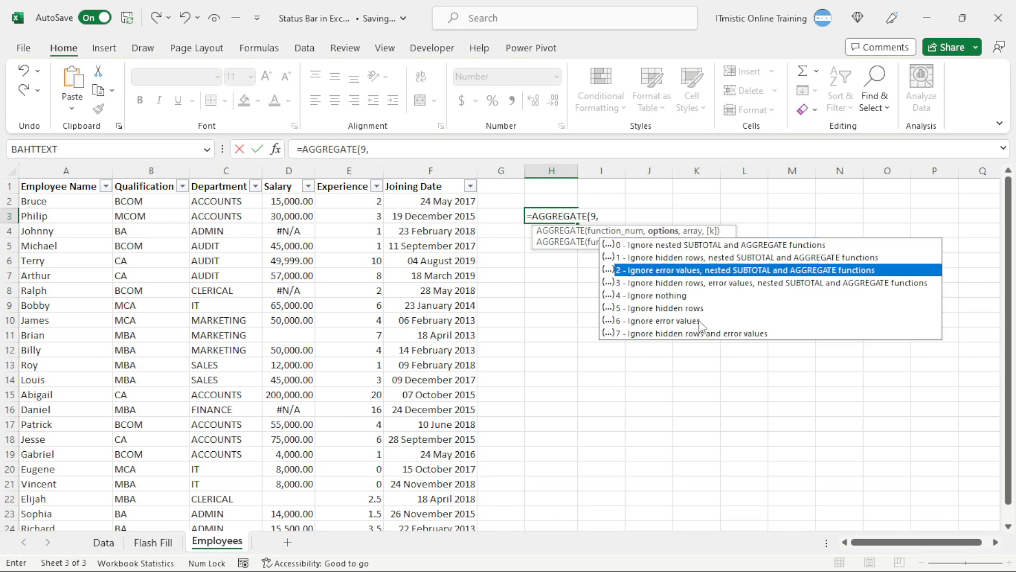
key("Tab")
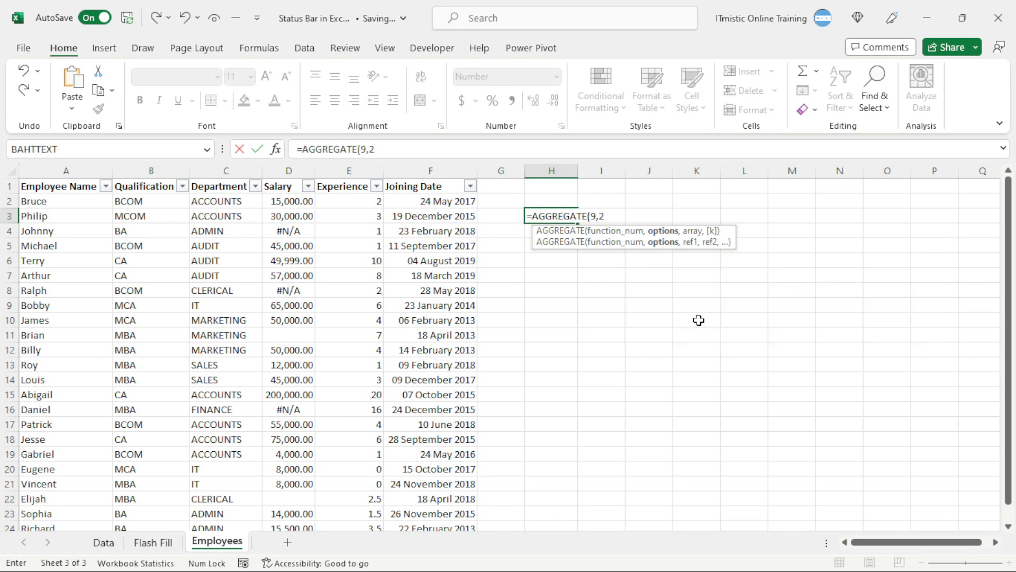
type(",")
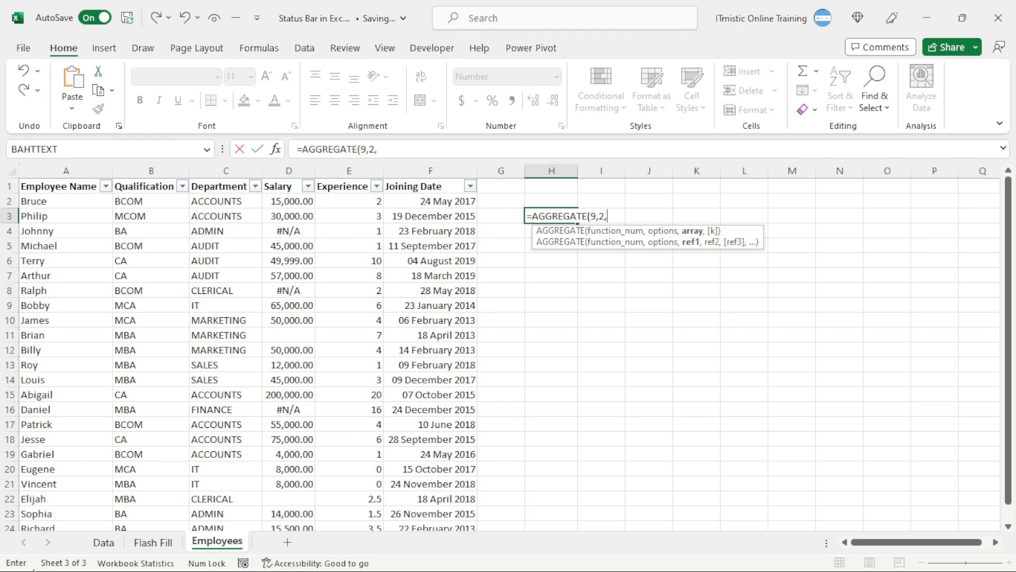
Supply the salary range D2:D24 as the array and complete the formula =AGGREGATE(9,2,D2:D24) in H3.
left_click(294, 202)
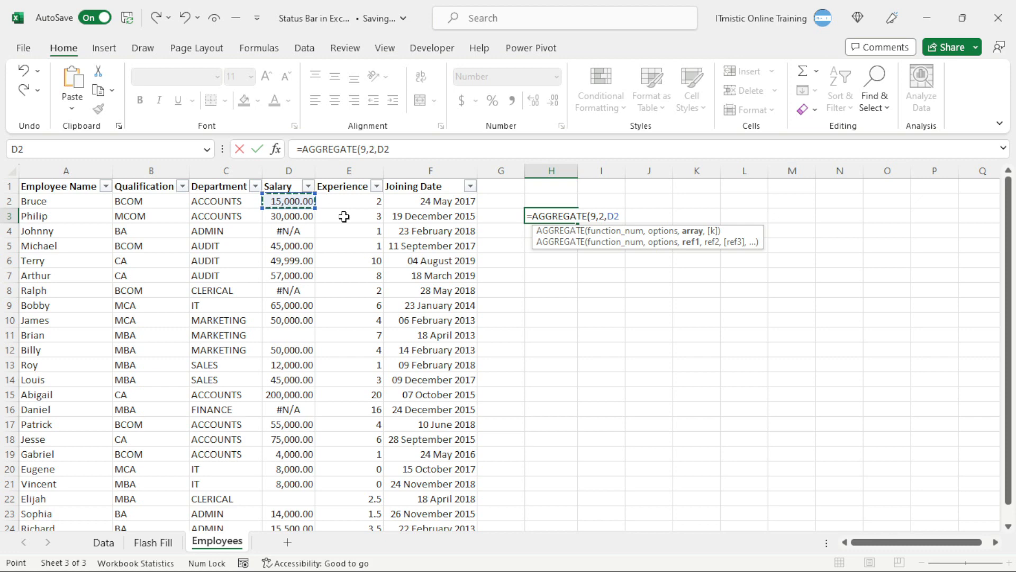
key("shift+Down")
key("shift+Down")
key("shift+Down")
key("shift+Down")
key("shift+Down")
key("shift+Down")
key("shift+Down")
key("shift+Down")
key("shift+Down")
key("shift+Down")
key("shift+Down")
key("shift+Down")
key("shift+Down")
key("shift+Down")
key("shift+Down")
key("shift+Down")
key("shift+Down")
key("shift+Down")
key("shift+Down")
key("shift+Down")
key("shift+Down")
key("shift+Down")
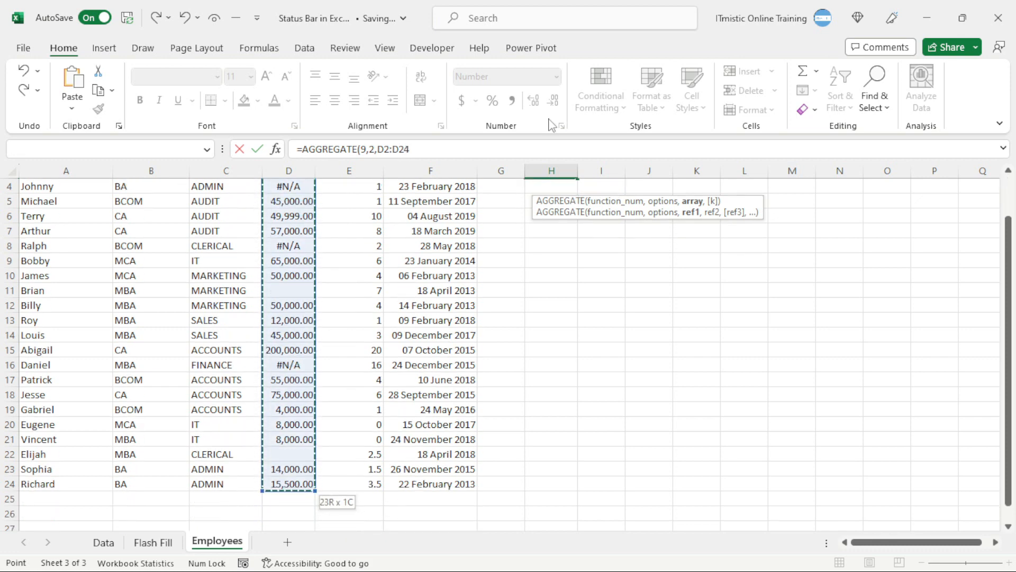
scroll(704, 248, "up", 1)
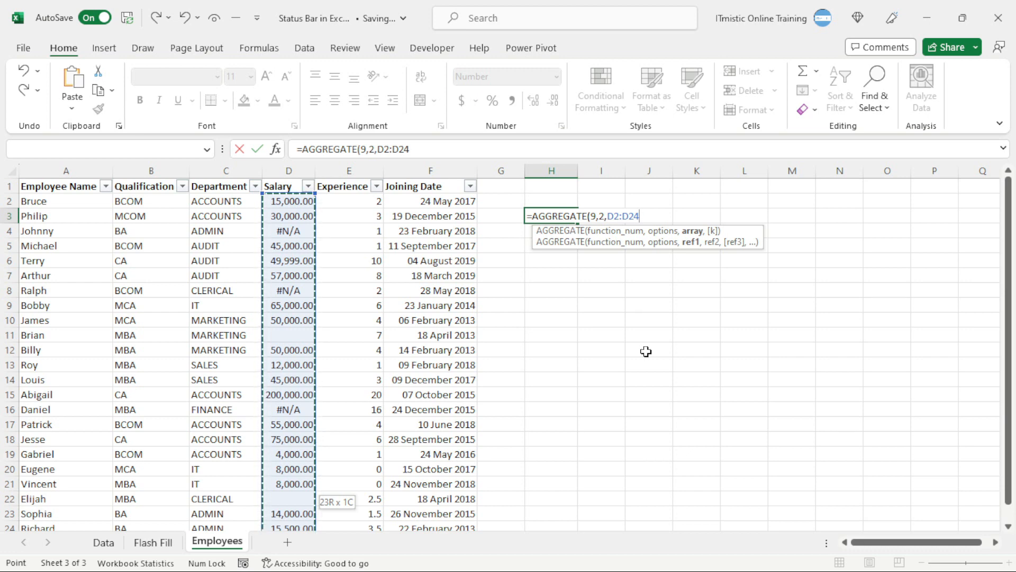
type(")")
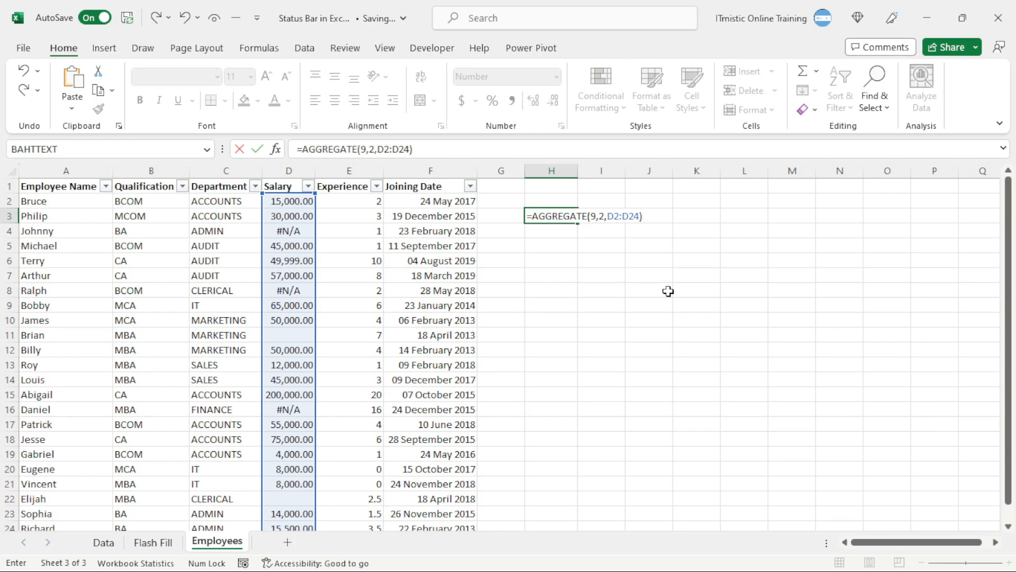
key("ctrl+Return")
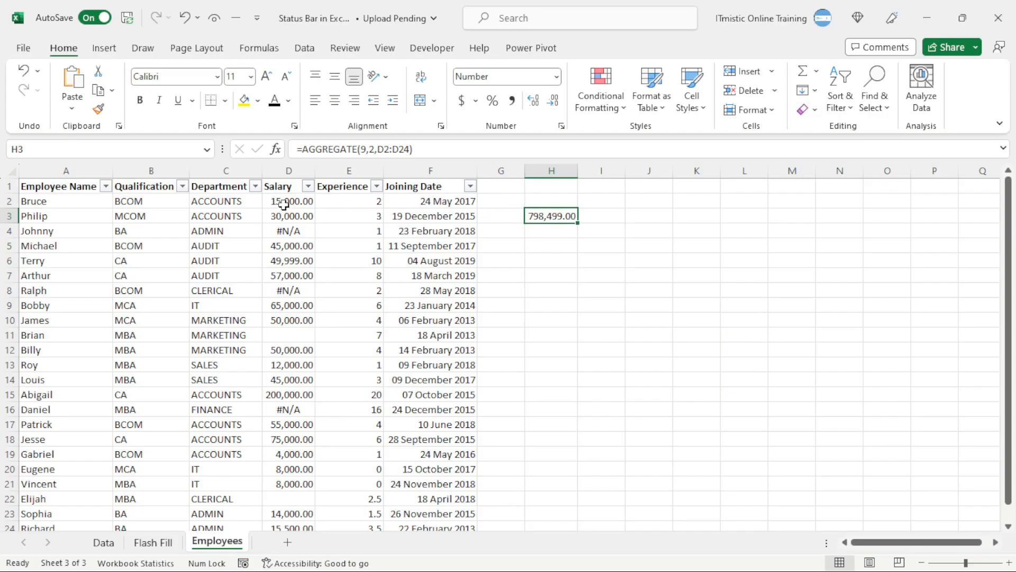
Start a new conditional formatting rule for salaries D2:D24 that uses a formula to determine which cells to format.
left_click_drag(284, 204, 292, 499)
scroll(271, 301, "up", 1)
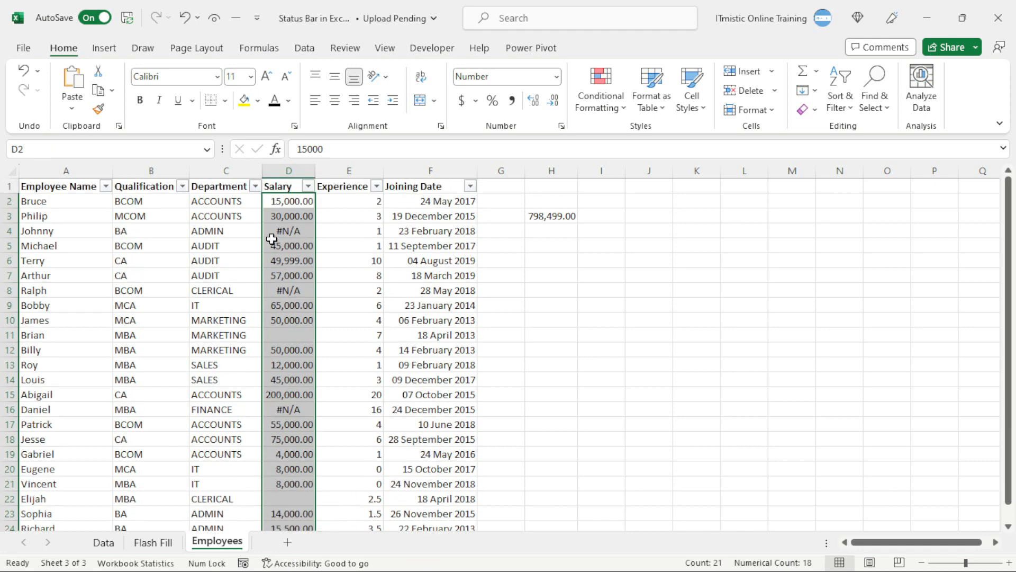
left_click(601, 109)
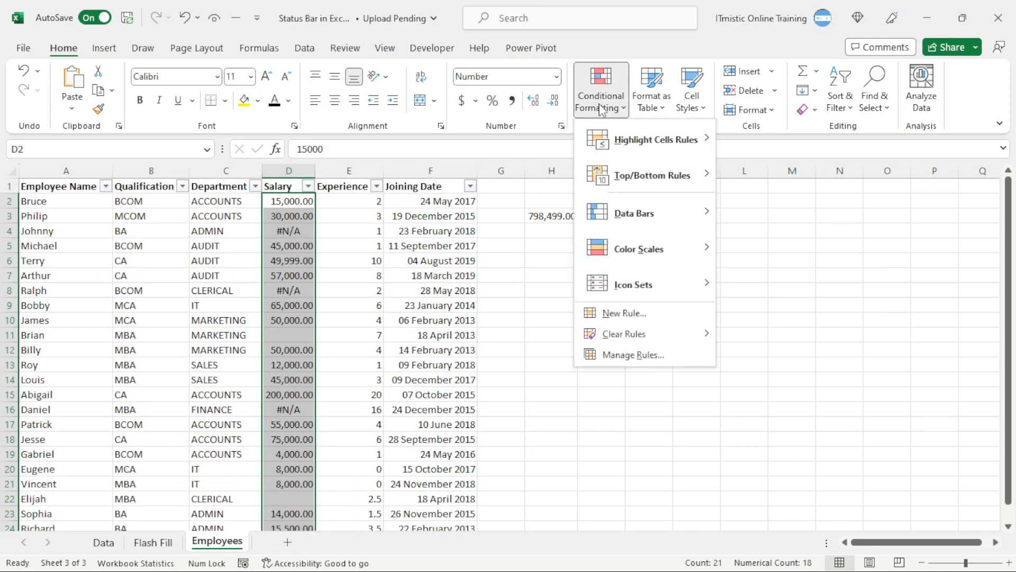
left_click(639, 313)
left_click(202, 362)
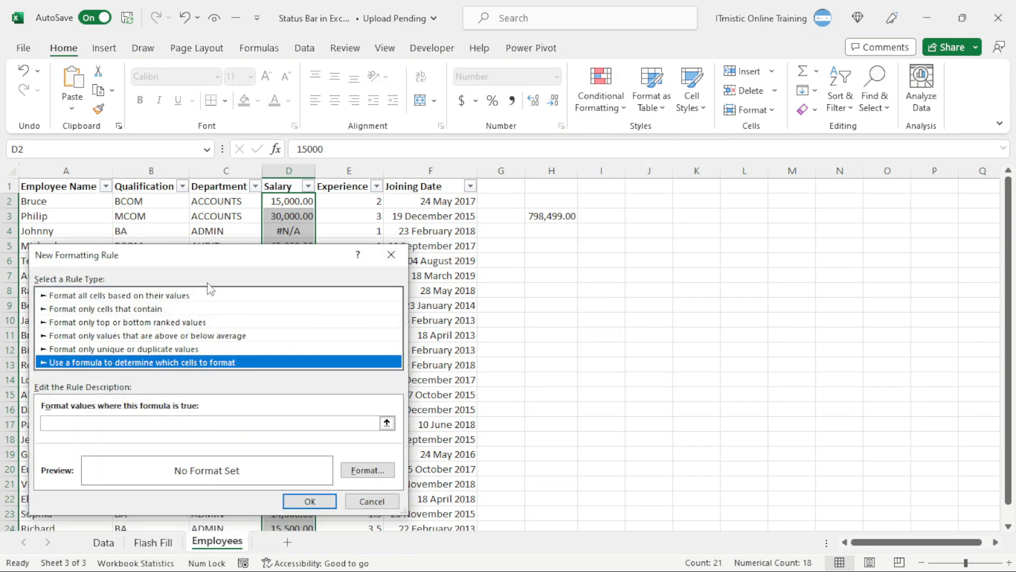
left_click_drag(217, 258, 658, 214)
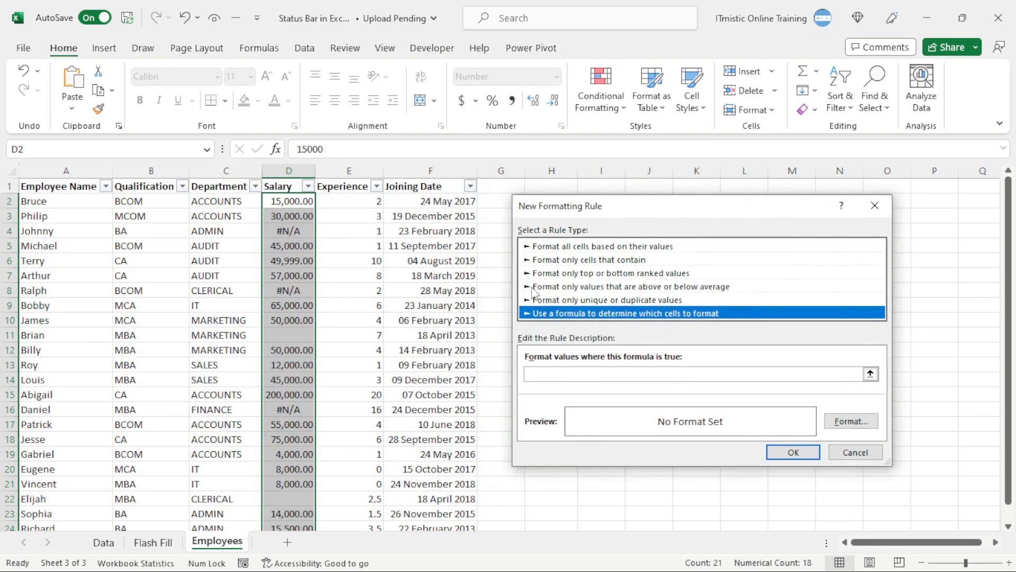
Enter =iserror(D$2) as the new rule's condition formula.
left_click(612, 371)
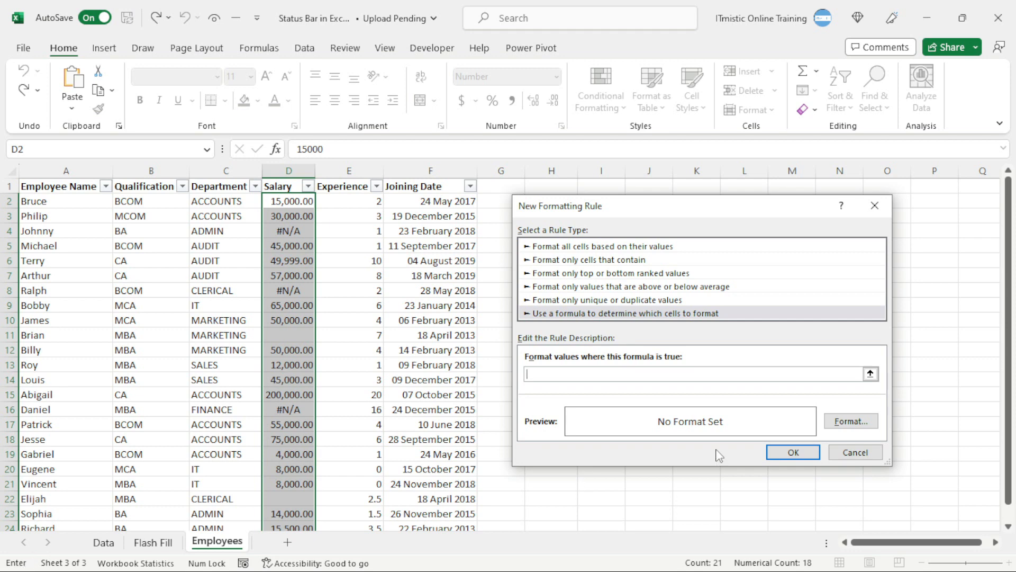
type("=iserror(")
left_click(291, 198)
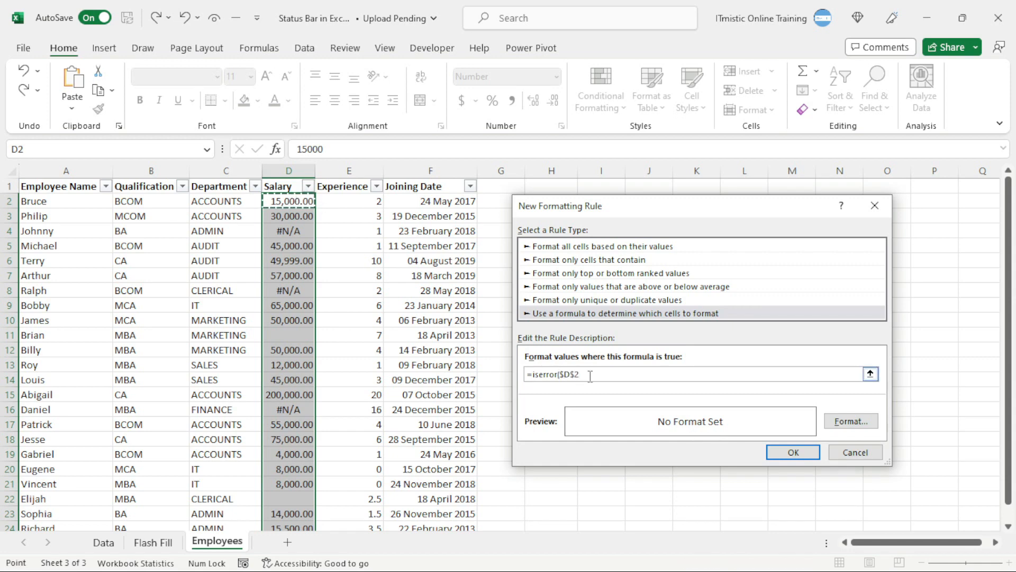
key("F4")
type(")")
Give the rule a light orange background fill and apply it to the selected salary cells.
left_click(850, 421)
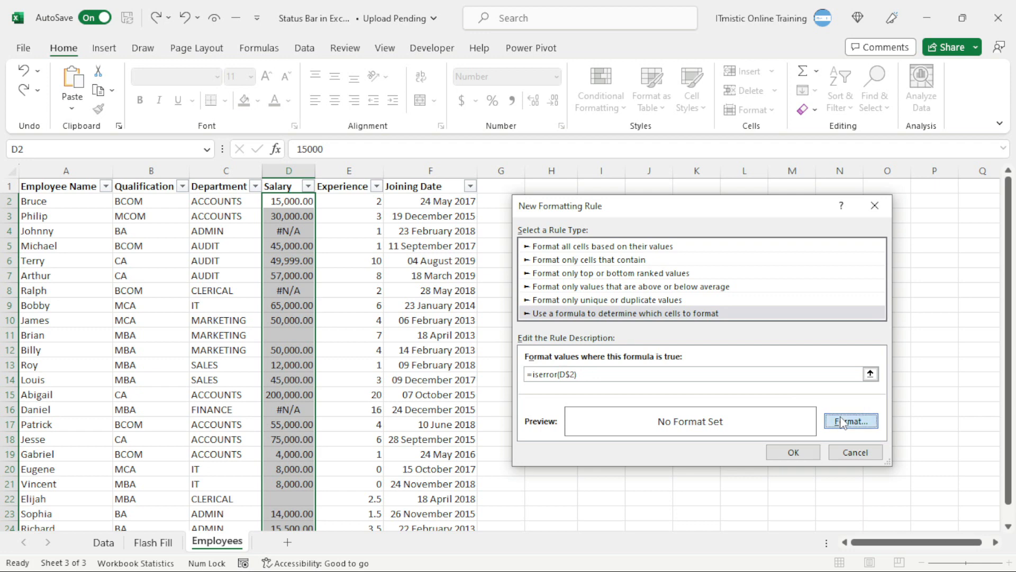
left_click(114, 302)
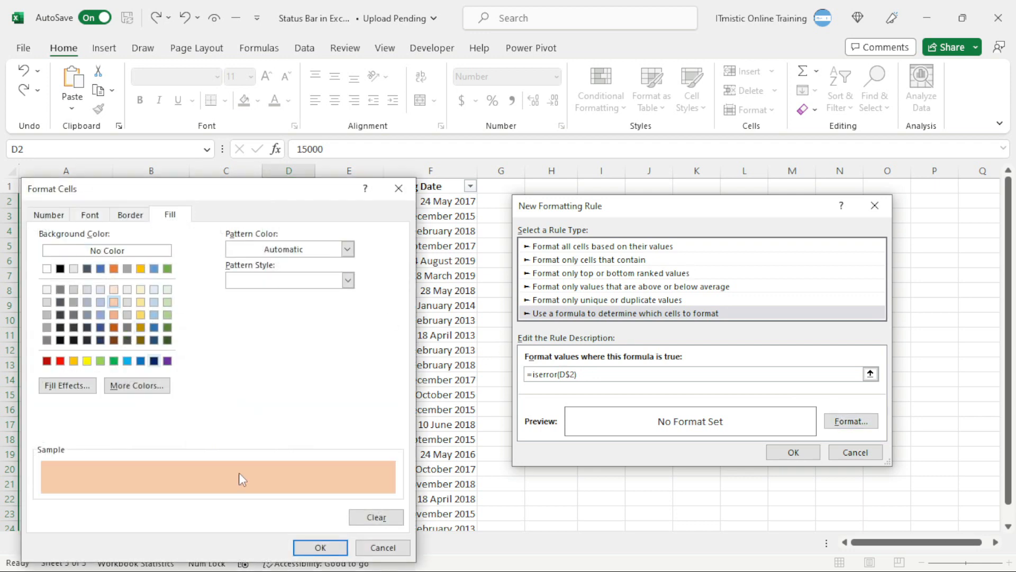
left_click(311, 546)
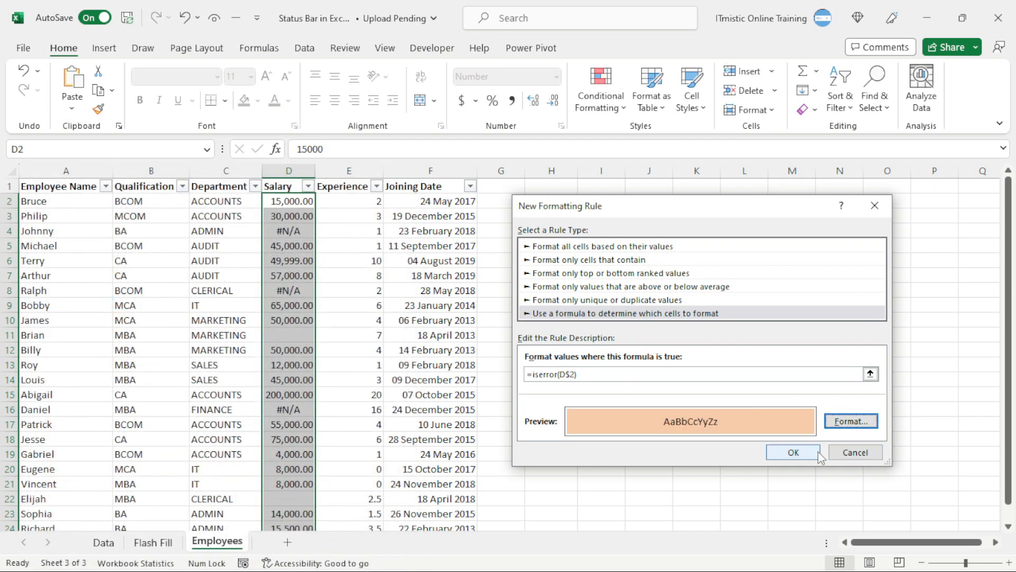
left_click(813, 452)
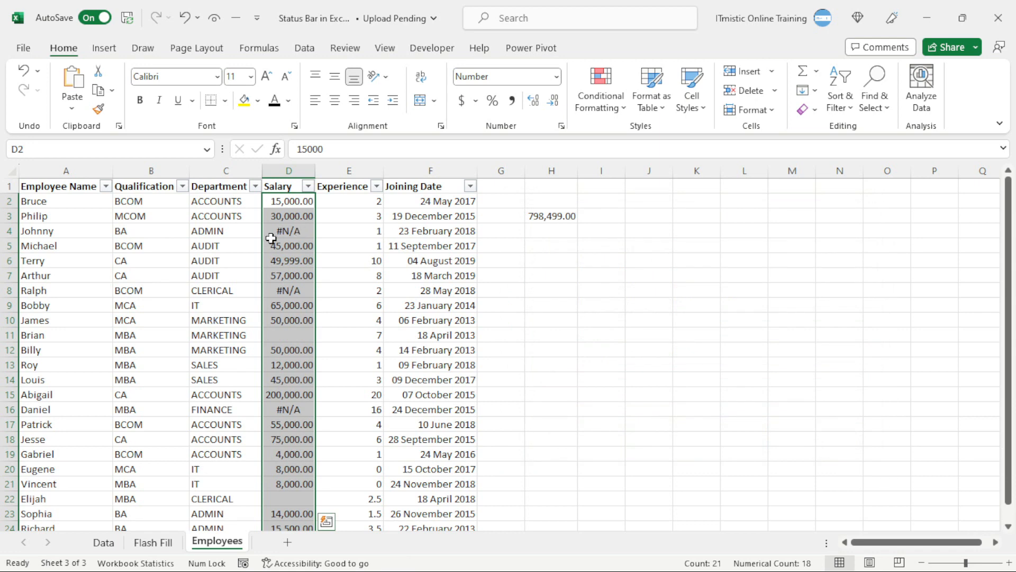
Check the salary column for highlighted errors, and open the ISERROR conditional formatting rule of cell D2 for editing.
left_click(286, 246)
scroll(299, 407, "down", 3)
scroll(299, 407, "up", 3)
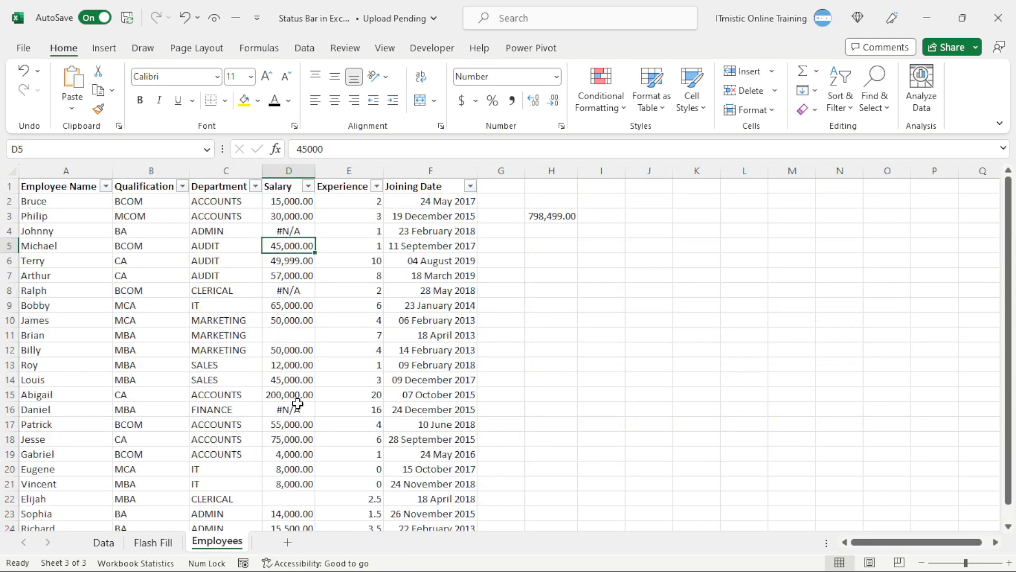
left_click(288, 201)
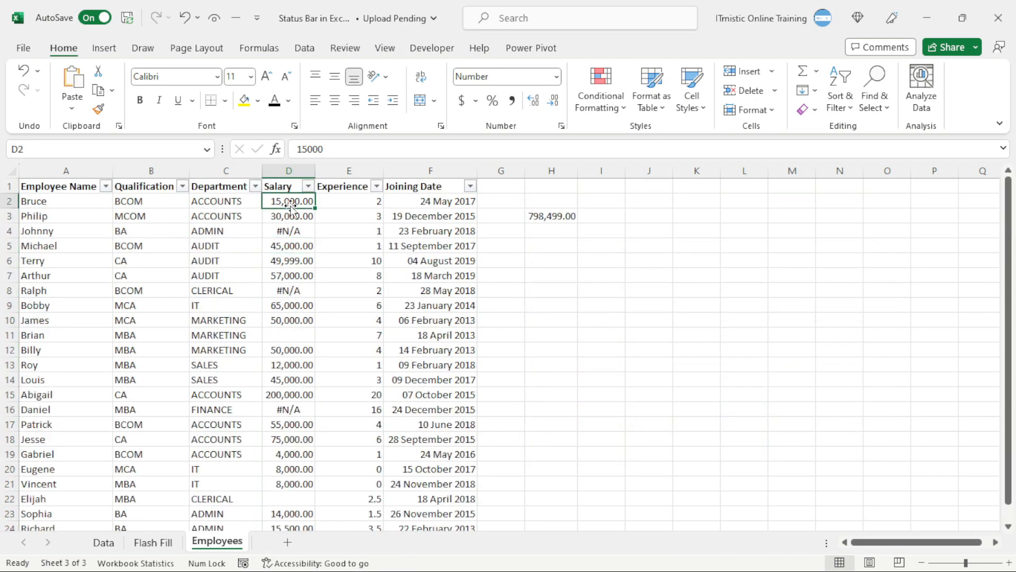
left_click(608, 105)
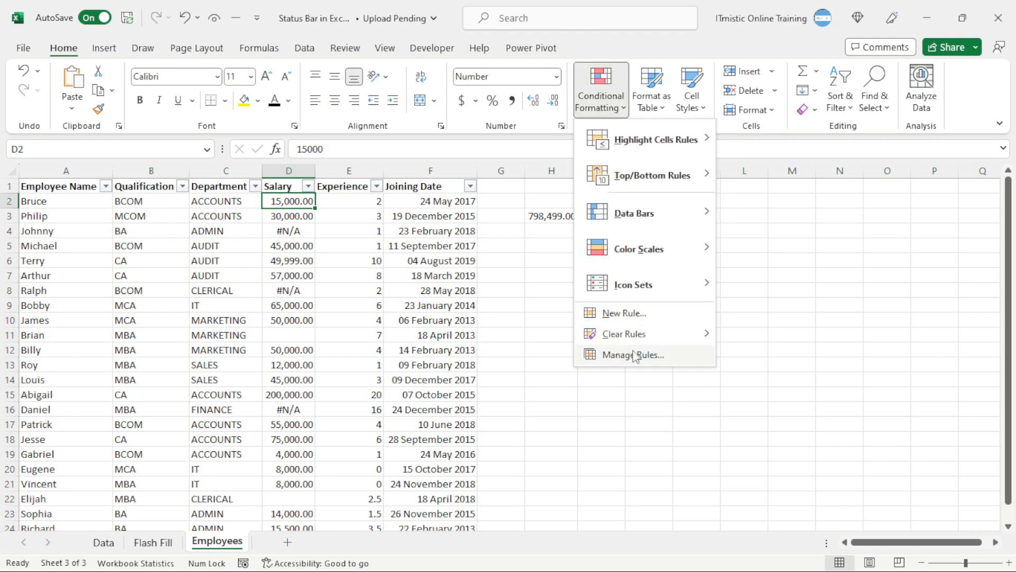
left_click(631, 355)
left_click(384, 273)
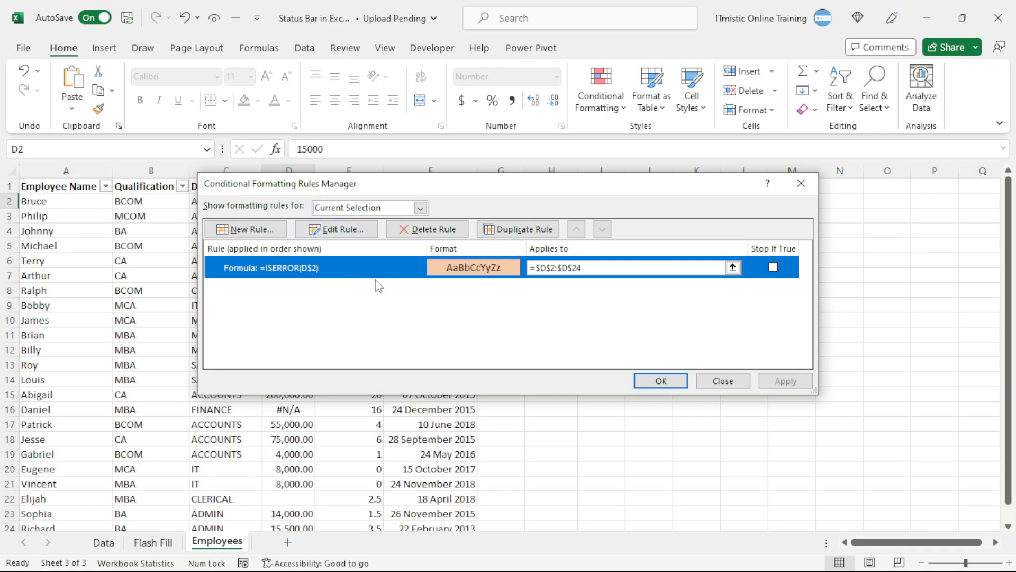
left_click(349, 229)
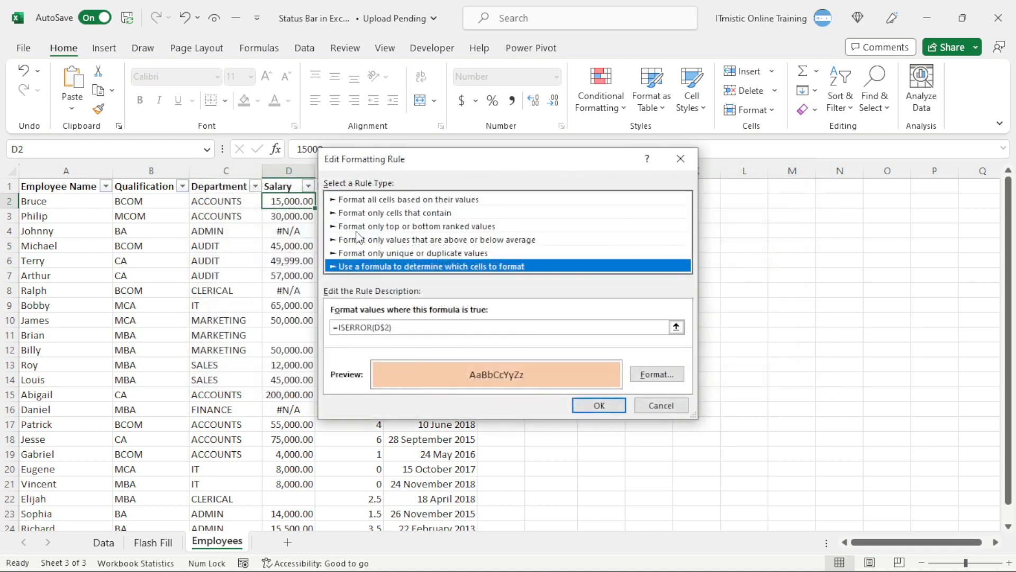
left_click_drag(461, 169, 601, 211)
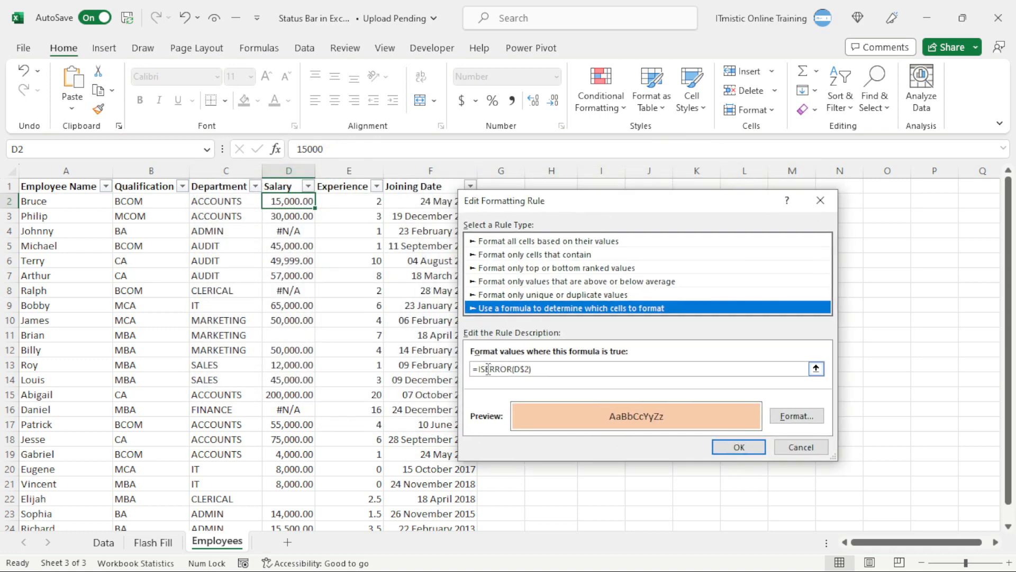
left_click(481, 369)
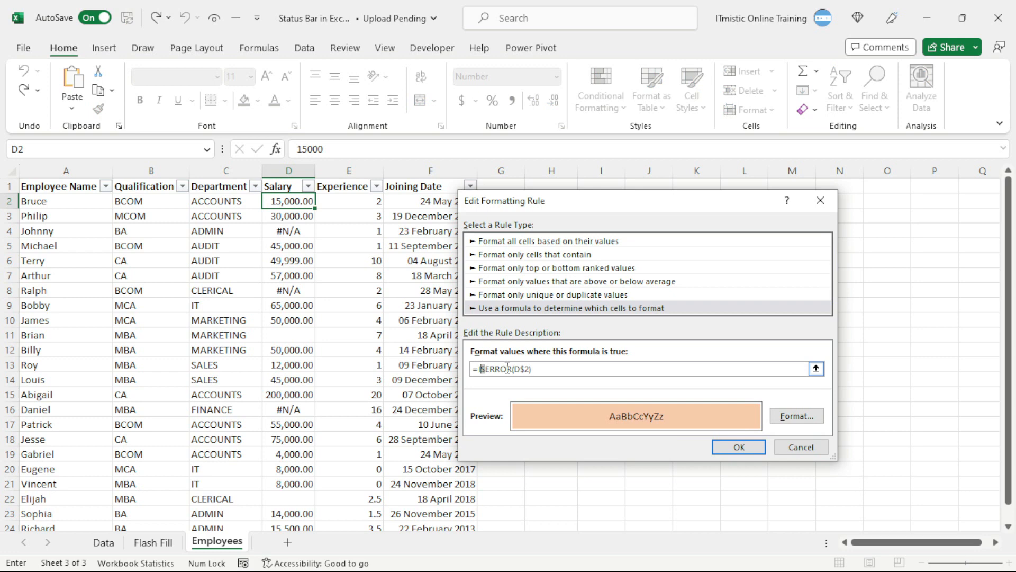
left_click(544, 369)
key("Left")
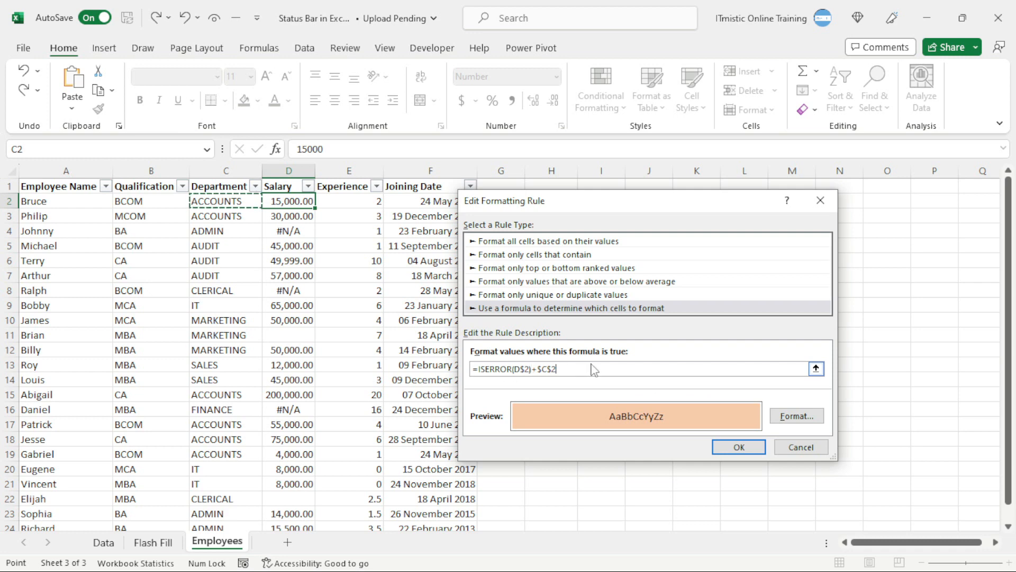
key("BackSpace")
key("BackSpace")
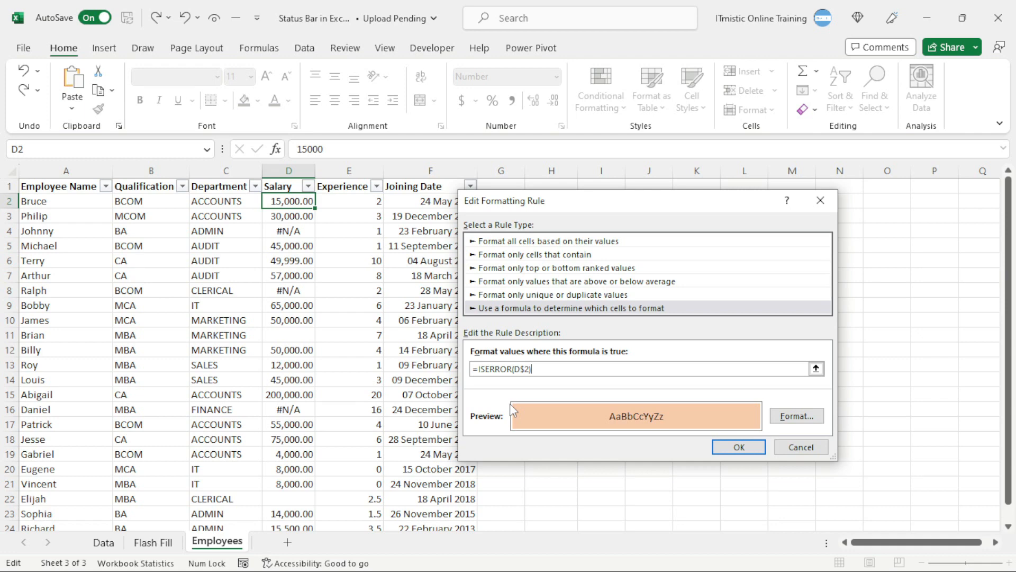
Change the rule's formula to =ISERROR($D2), with a fixed column and relative row, and apply the updated rule.
key("Left")
key("shift+Left")
key("shift+Left")
key("shift+Left")
key("F4")
left_click(579, 370)
left_click(751, 448)
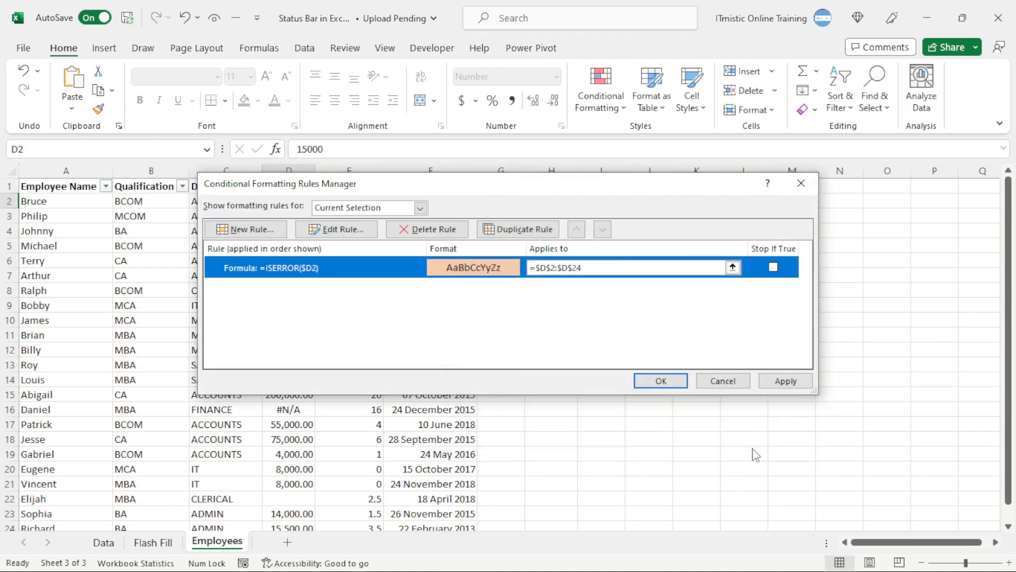
left_click(662, 381)
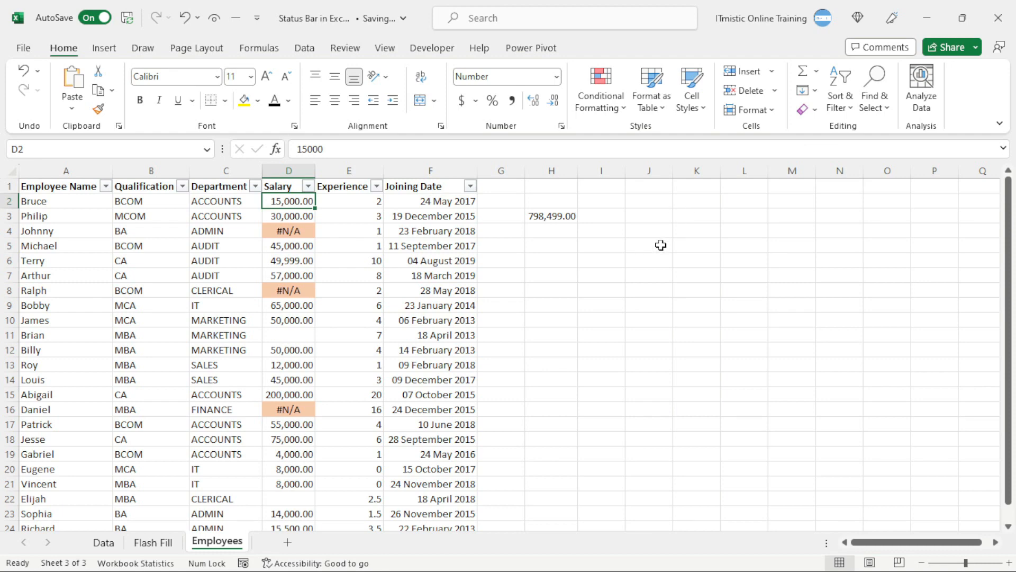
On the Flash Fill sheet, clear the contents of cells E4:E6 in the Last Name column.
left_click(154, 543)
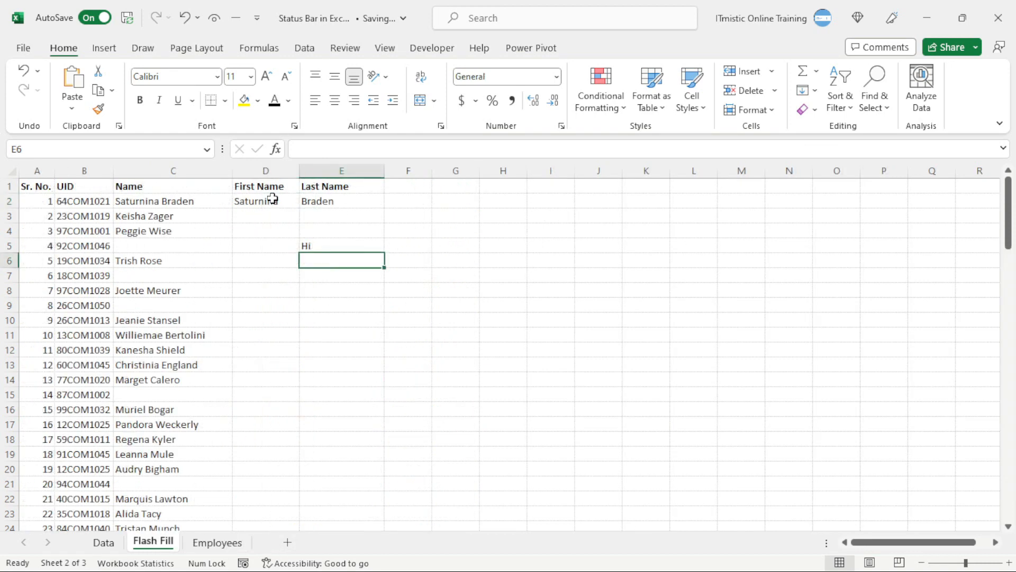
left_click_drag(322, 234, 350, 264)
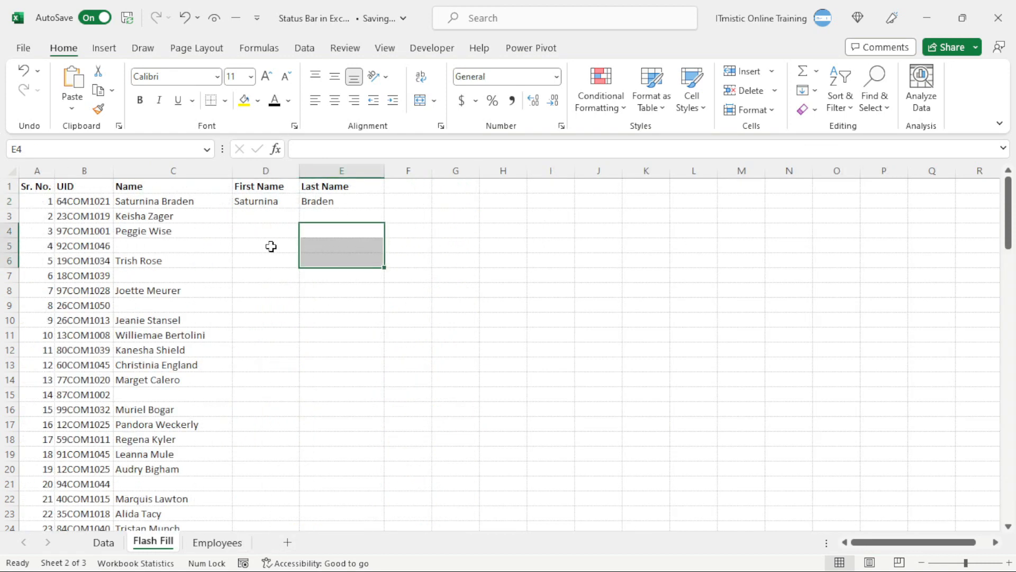
left_click(263, 212)
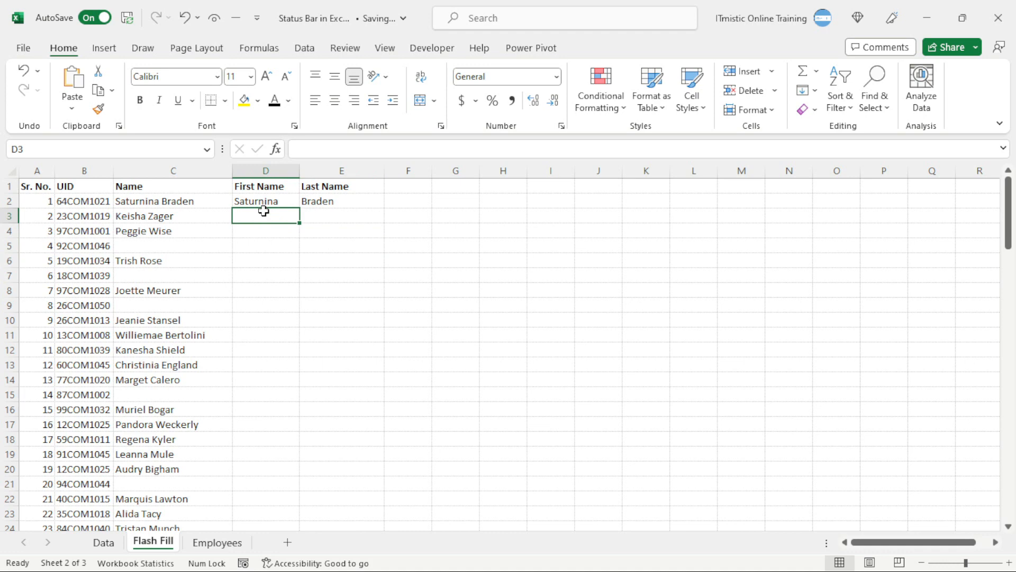
Flash Fill the First Name column from the example in D2, after comparing it with the full name and last name in row 2.
left_click(146, 204)
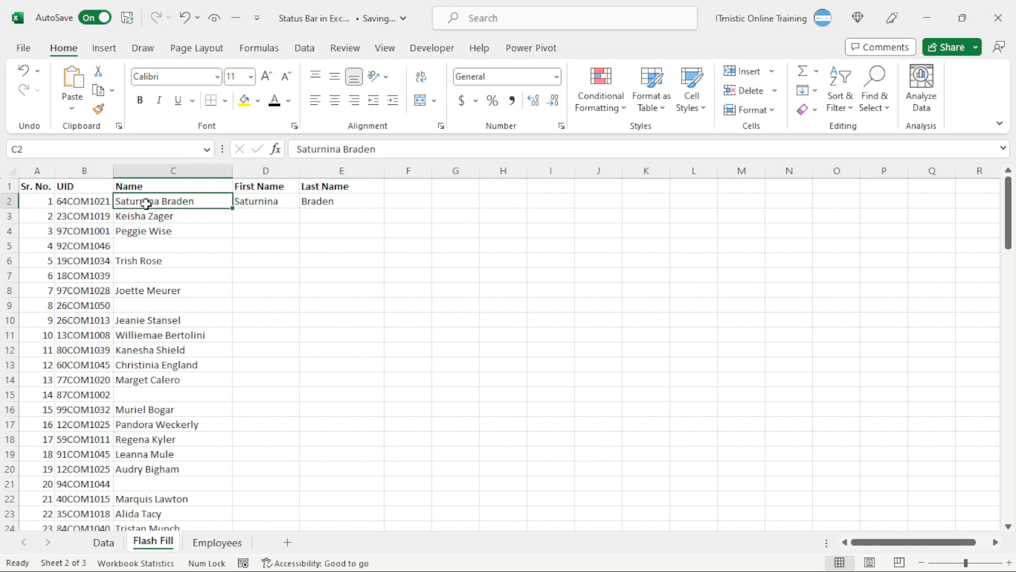
left_click(246, 200)
left_click(328, 204)
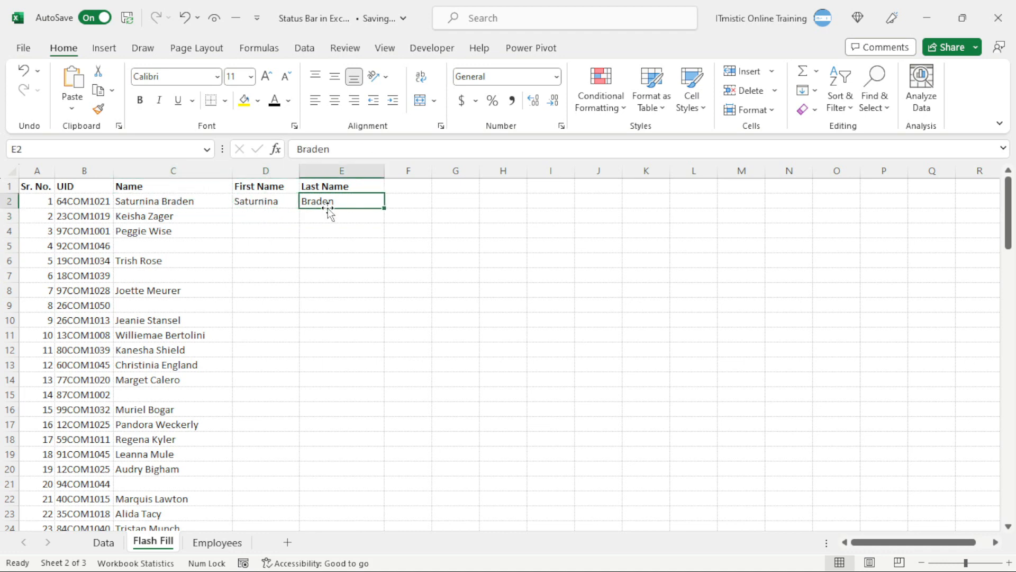
left_click(291, 206)
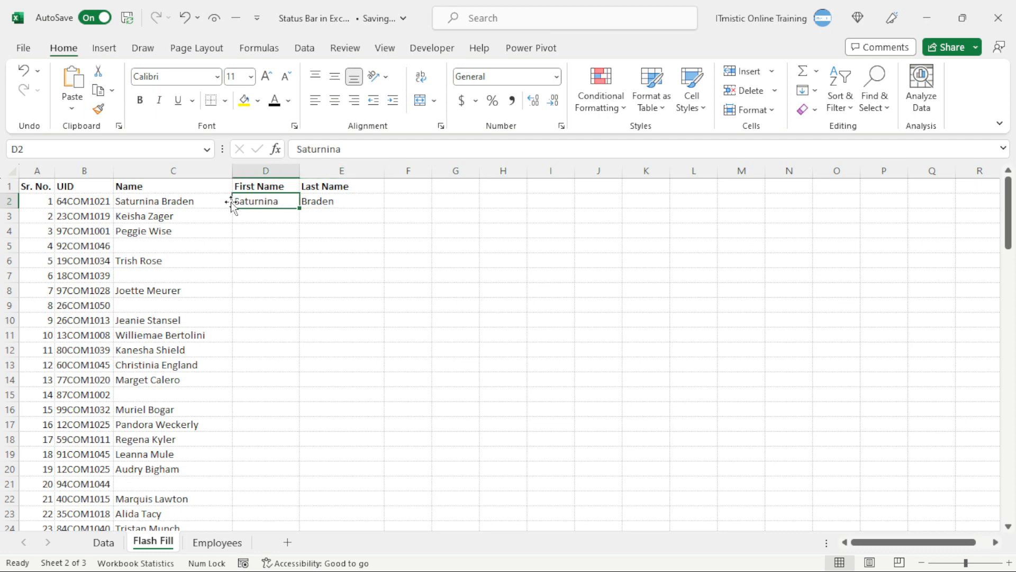
left_click(361, 199)
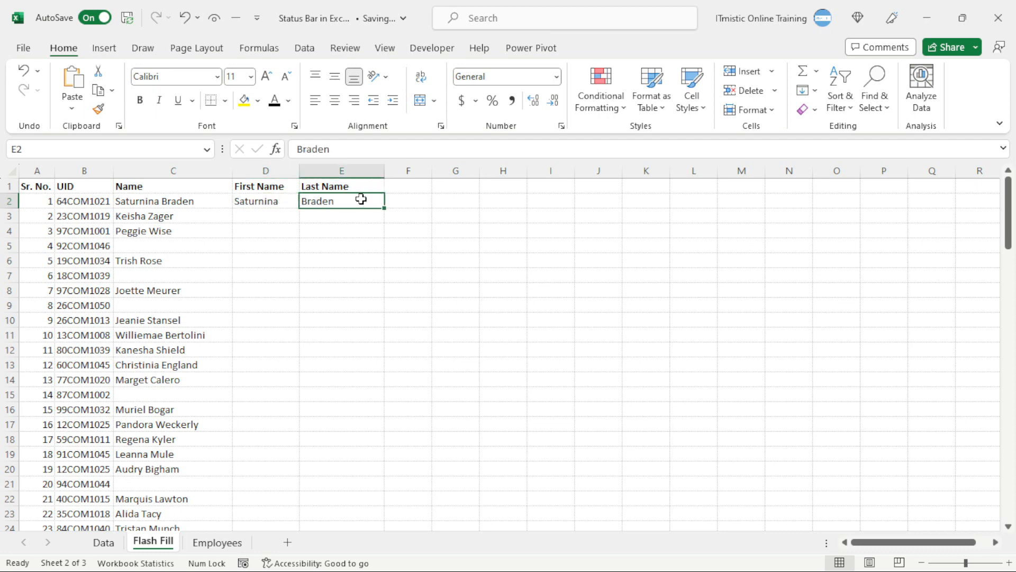
left_click(293, 203)
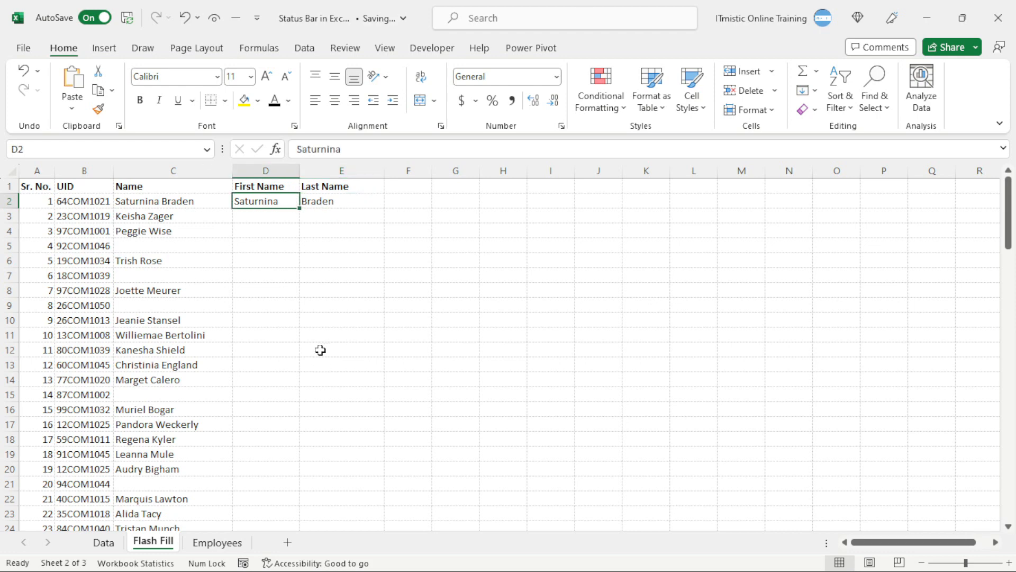
left_click(310, 52)
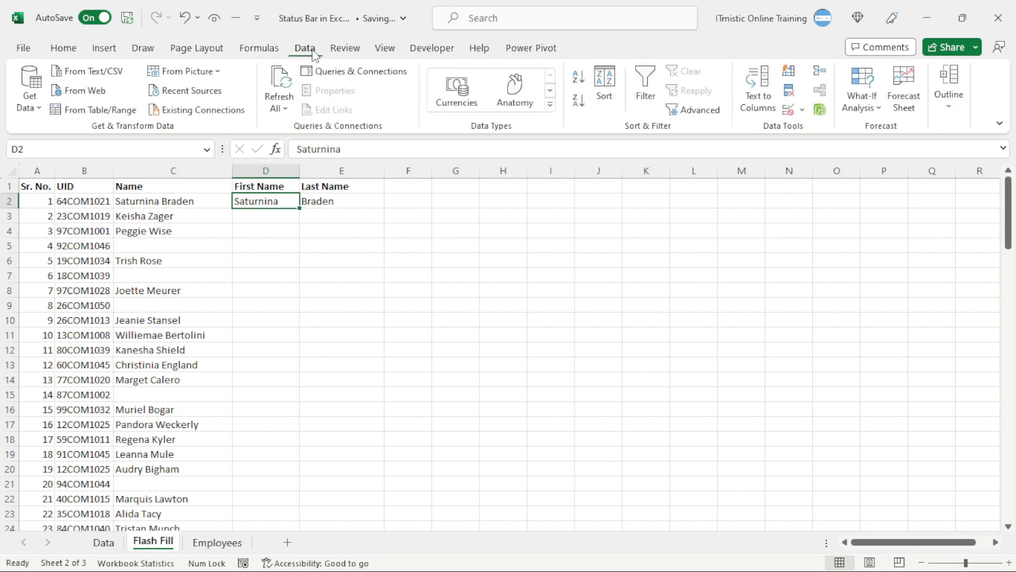
left_click(791, 72)
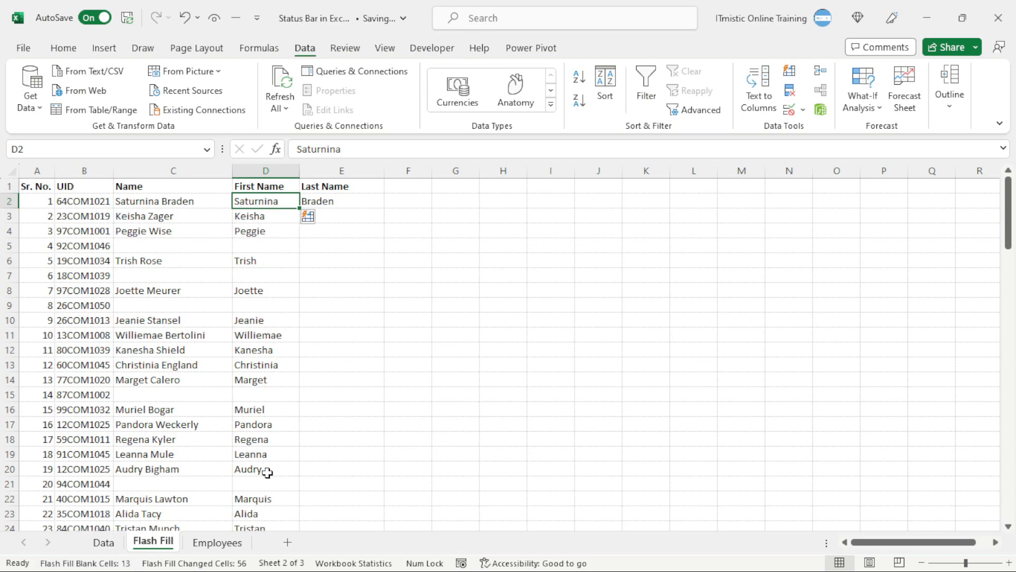
Review the flash-filled first names down to row 71, selecting D2:D71 to compare its count with the Flash Fill counts in the status bar.
scroll(267, 471, "down", 13)
scroll(268, 471, "down", 4)
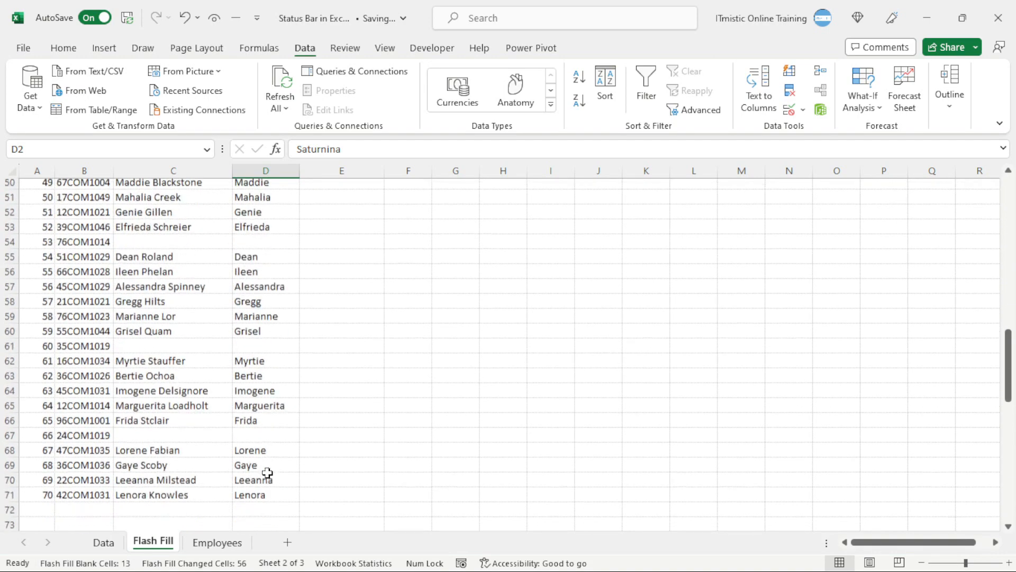
scroll(254, 426, "up", 17)
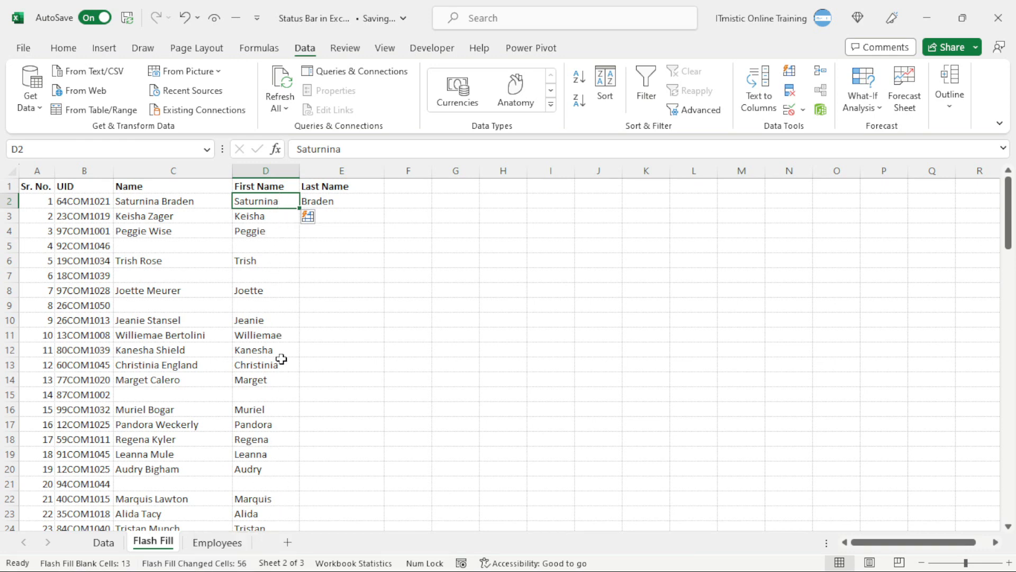
scroll(281, 359, "down", 10)
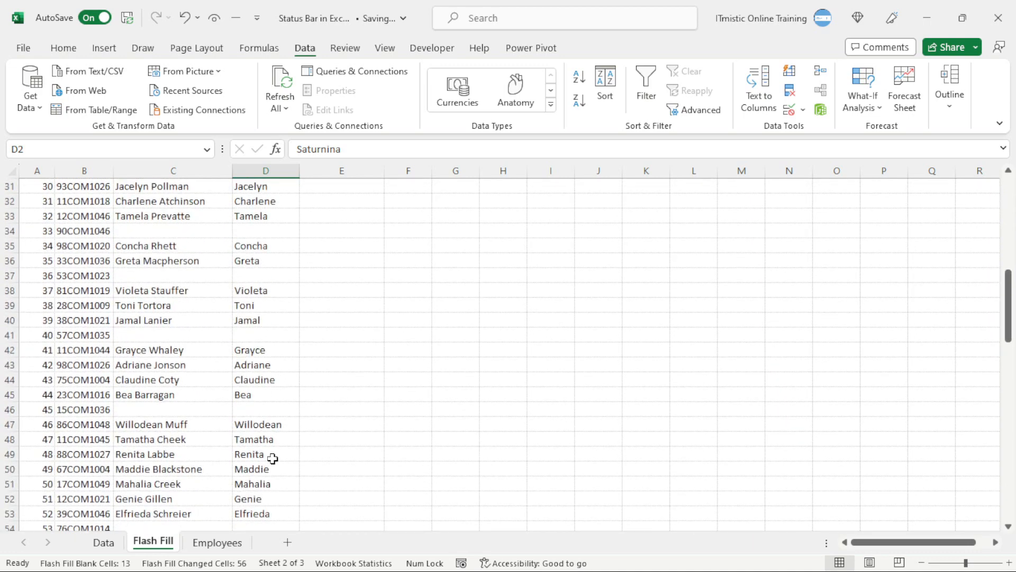
scroll(273, 458, "down", 5)
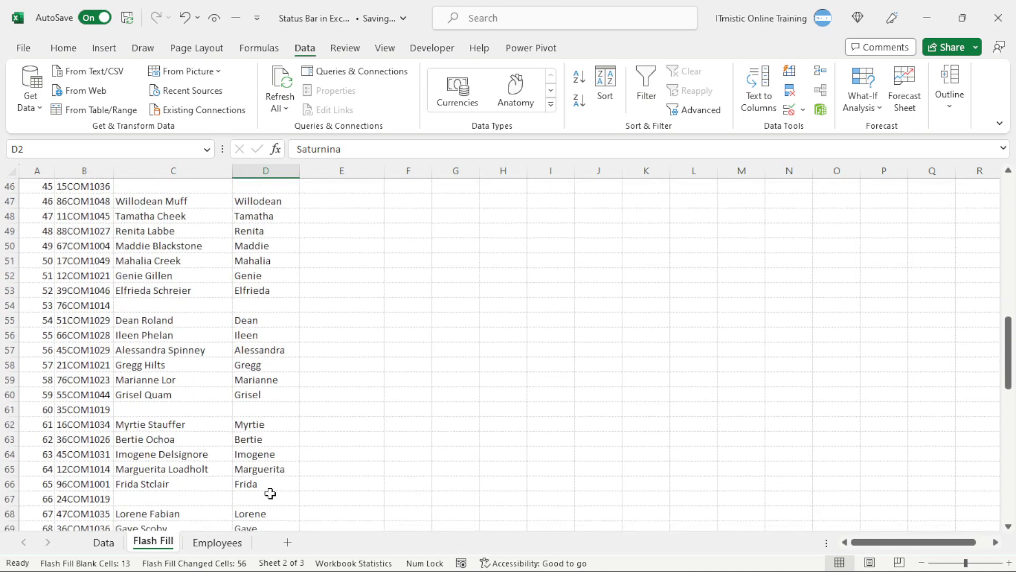
scroll(269, 476, "down", 3)
left_click(270, 411, "shift")
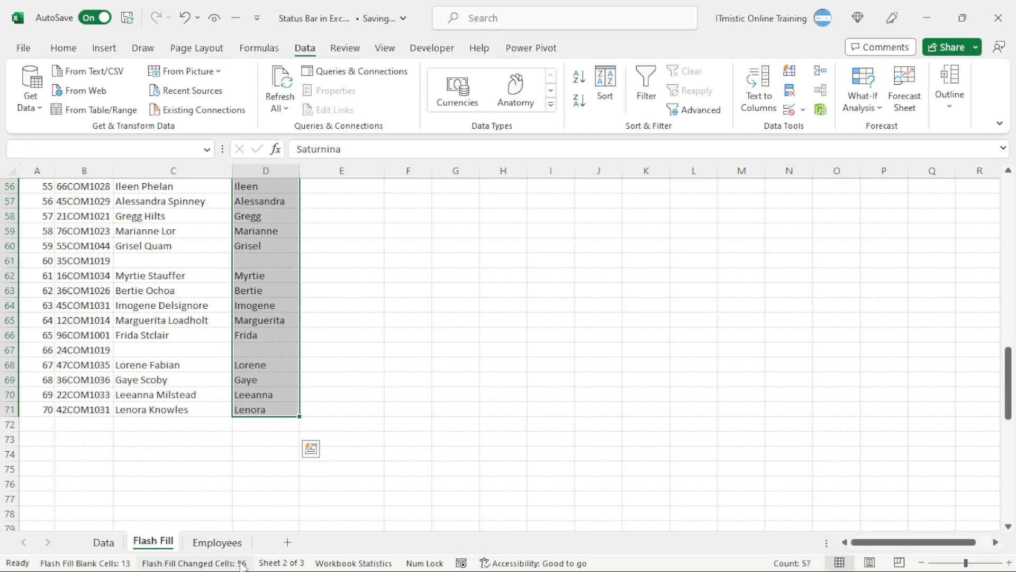
scroll(275, 290, "up", 13)
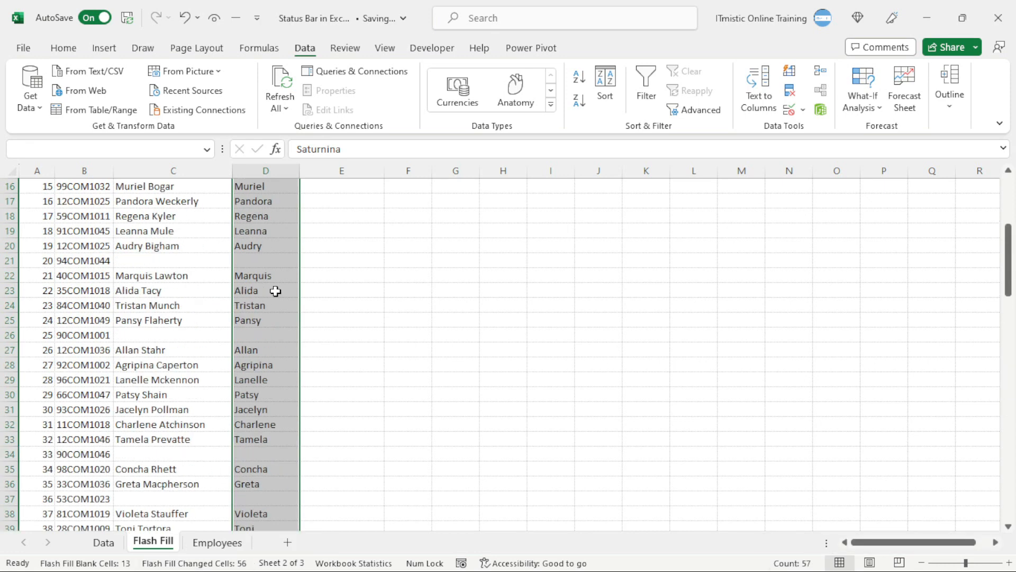
scroll(275, 290, "up", 5)
left_click(263, 204)
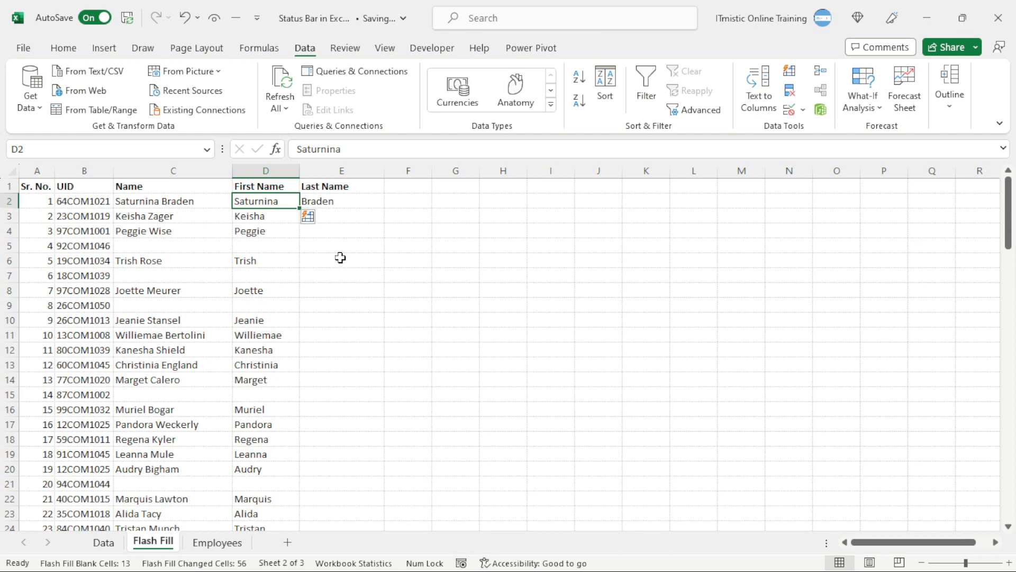
Fill the blank Name cells C5 and C7 with full names.
key("Right")
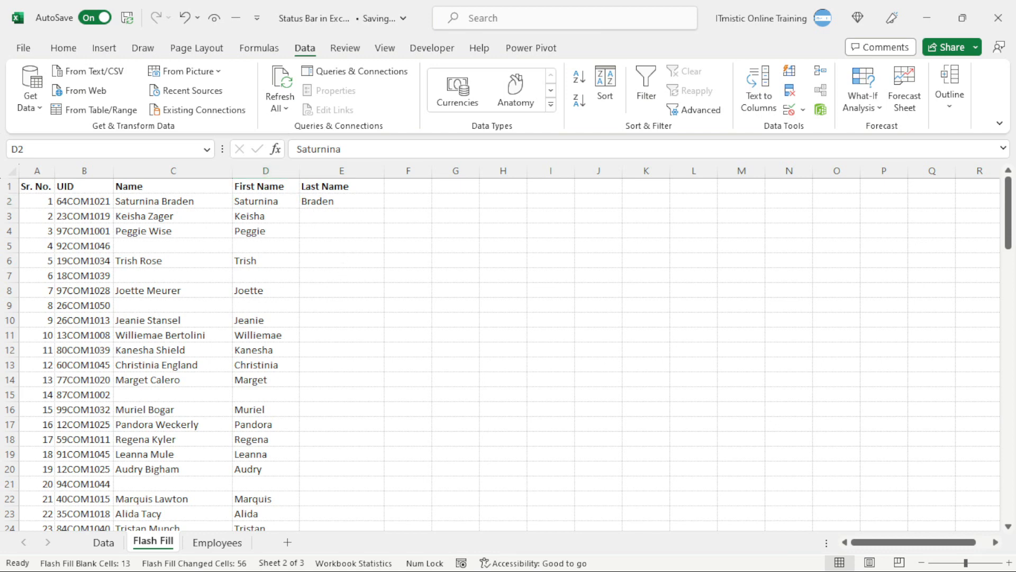
left_click(131, 244)
type("Julio Liles")
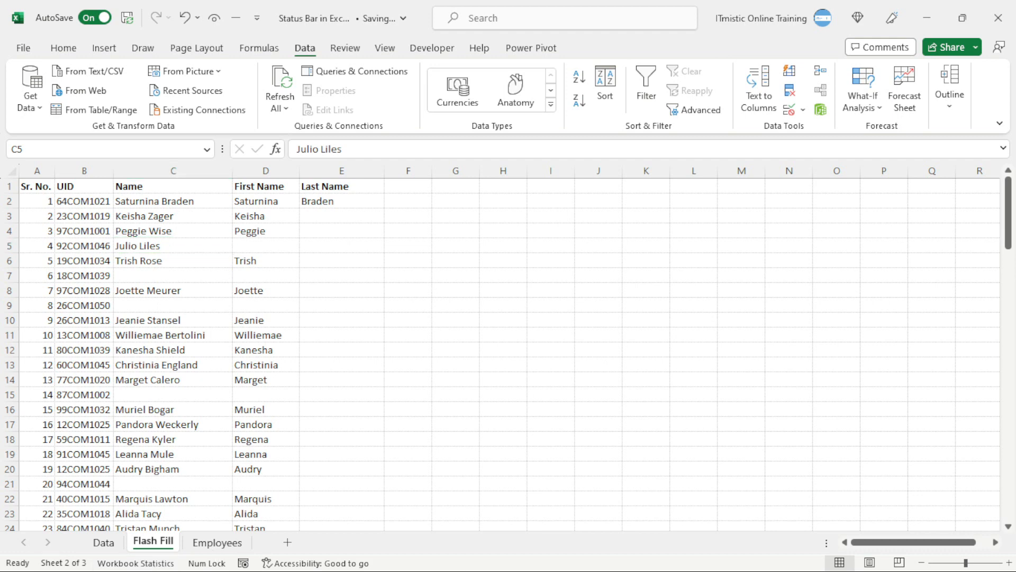
left_click(168, 280)
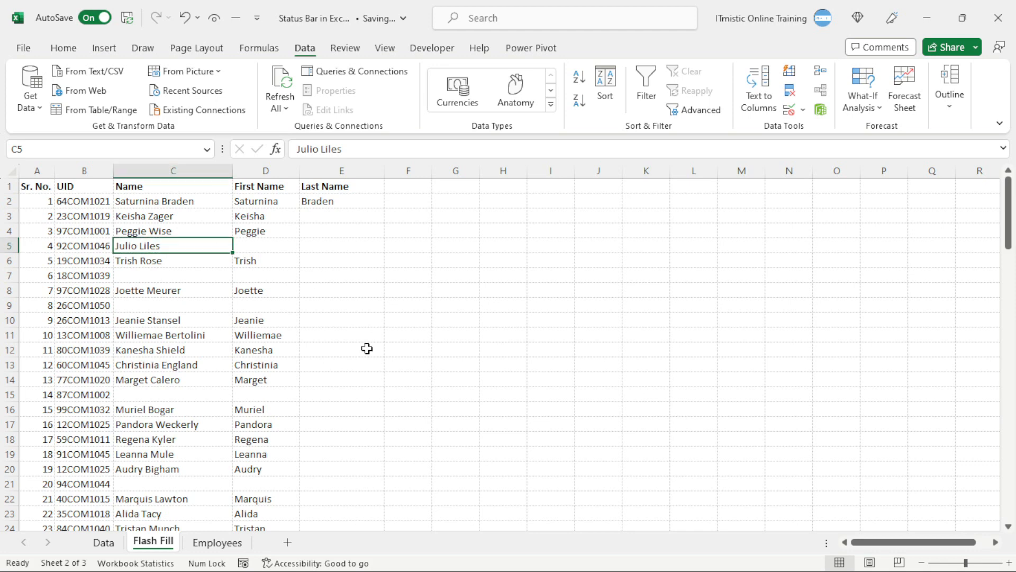
left_click(203, 276)
type("Joette Meurer")
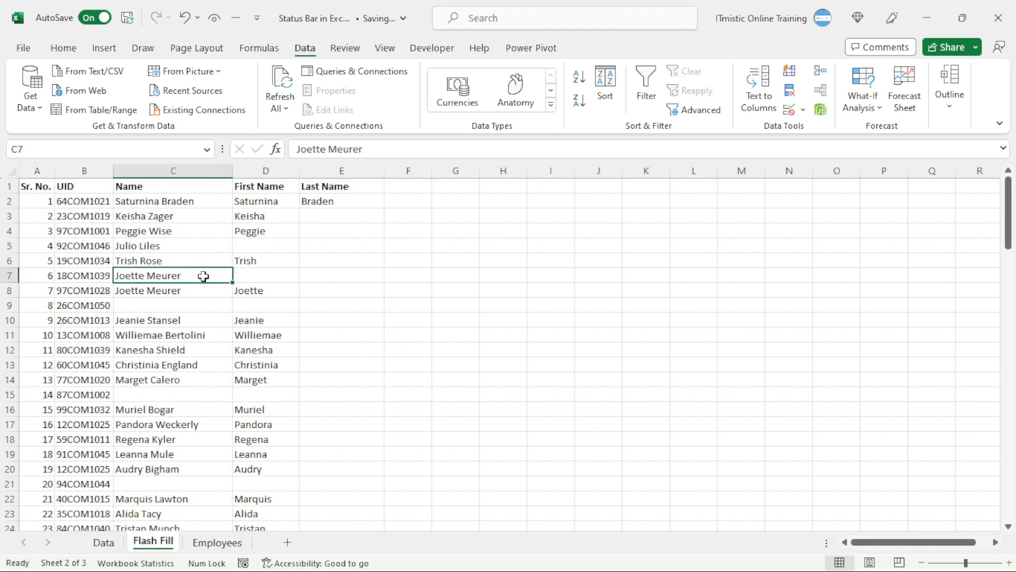
Run Flash Fill again from D3 to complete the first names of the newly named rows.
left_click(258, 215)
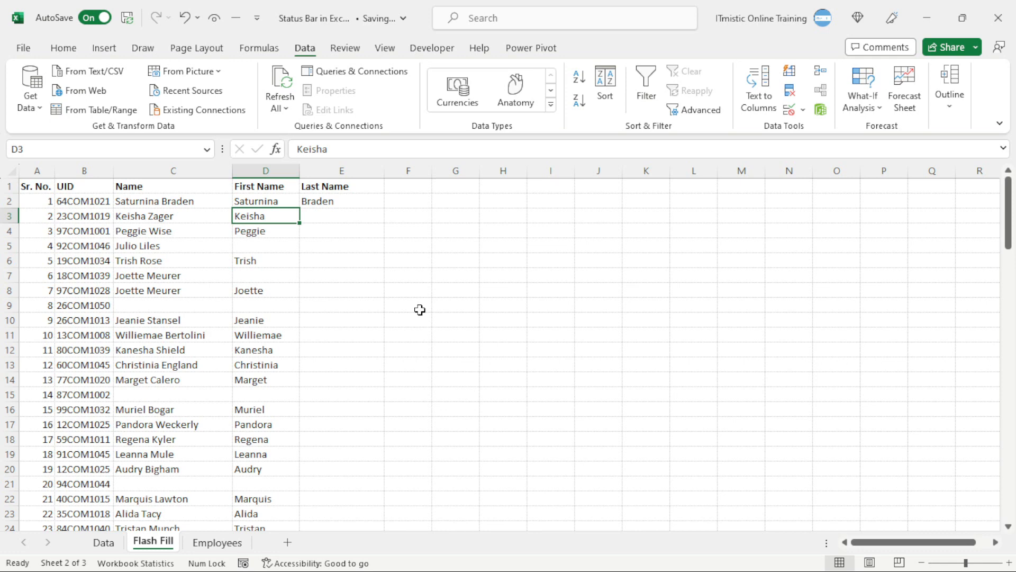
key("ctrl+e")
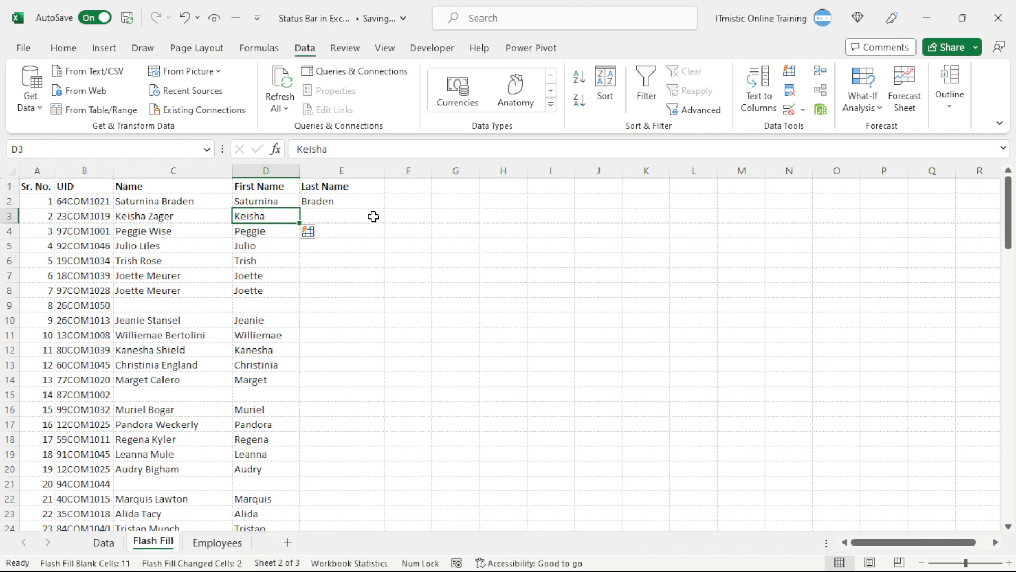
left_click(281, 300)
Delete the blank cells A72:D85 between the two blocks of records, shifting the cells below up.
scroll(281, 300, "down", 20)
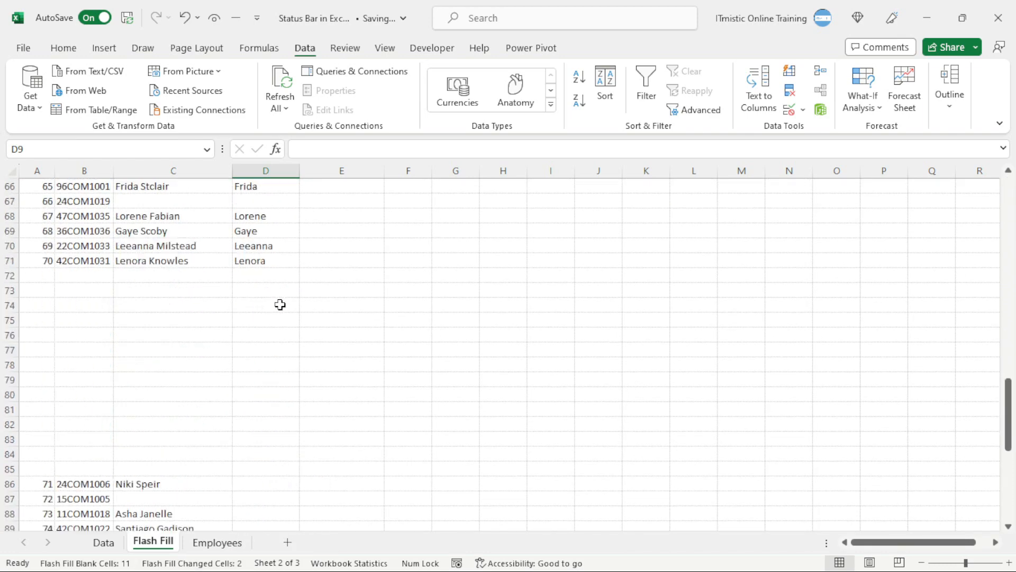
scroll(61, 335, "up", 4)
left_click_drag(47, 277, 85, 290)
left_click_drag(163, 344, 245, 471)
key("ctrl+minus")
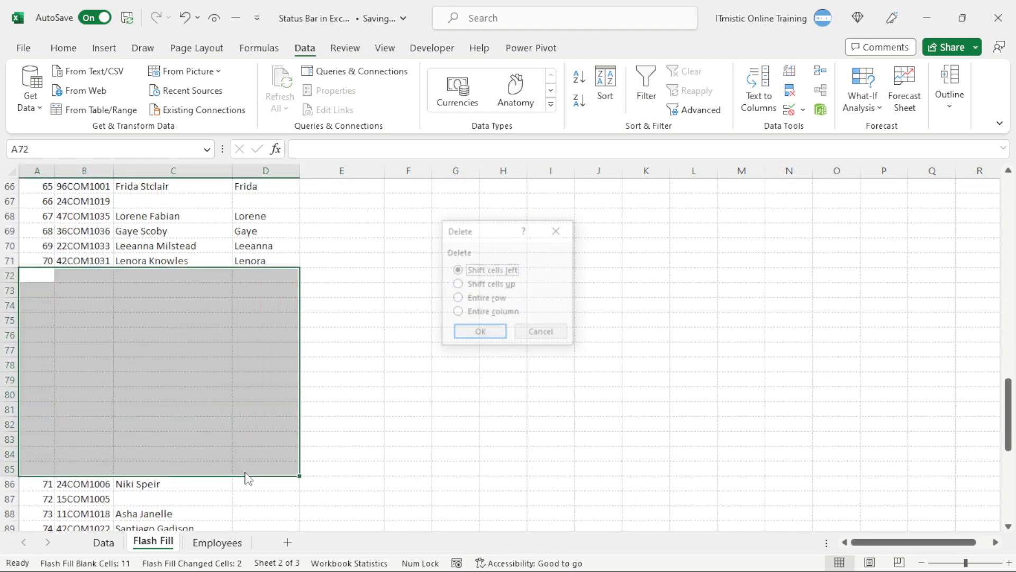
key("Return")
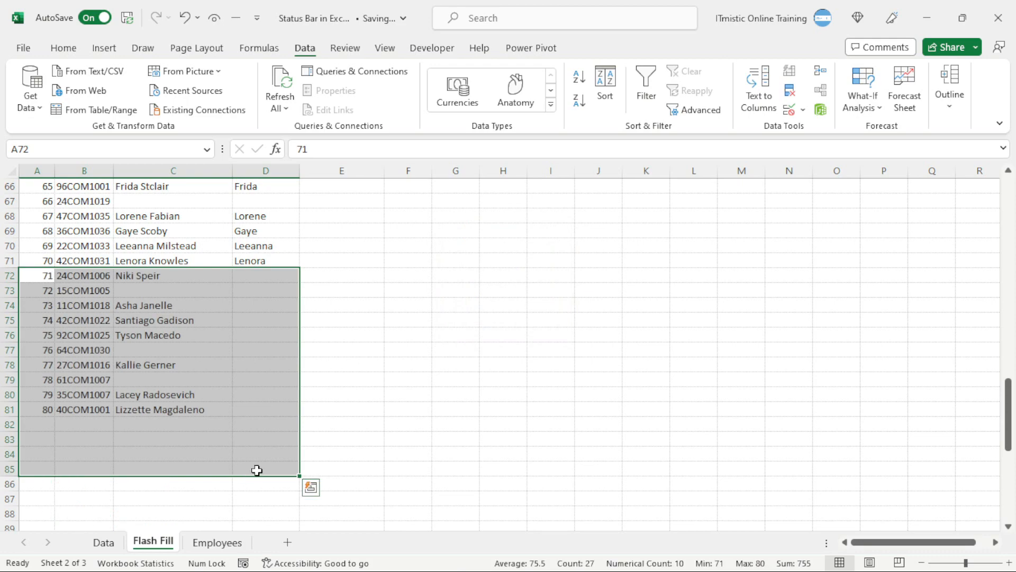
Flash Fill the First Name column again from D13 so that it covers the records moved up below row 71.
scroll(256, 470, "up", 6)
scroll(204, 474, "down", 6)
scroll(261, 328, "up", 18)
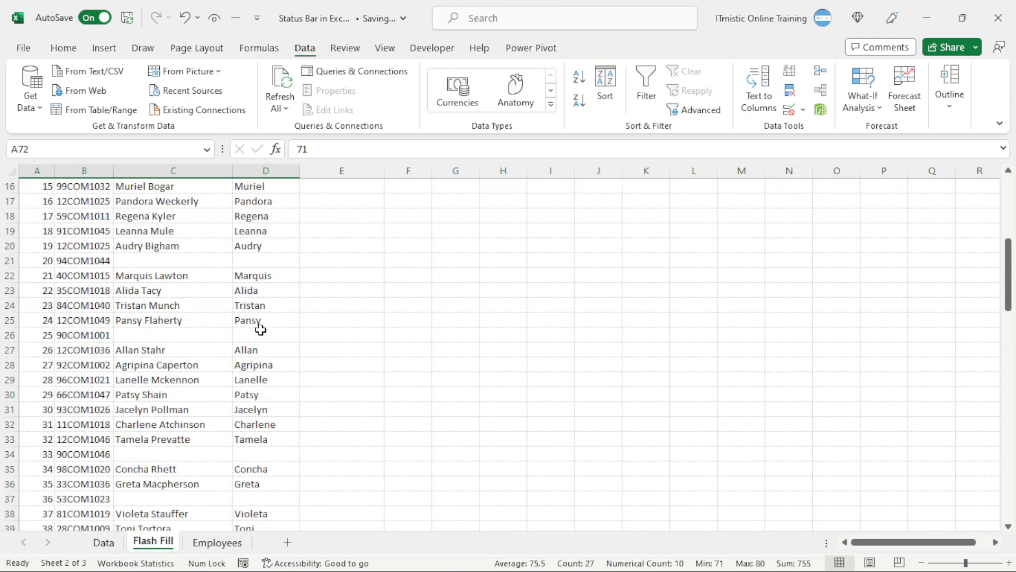
left_click(254, 215)
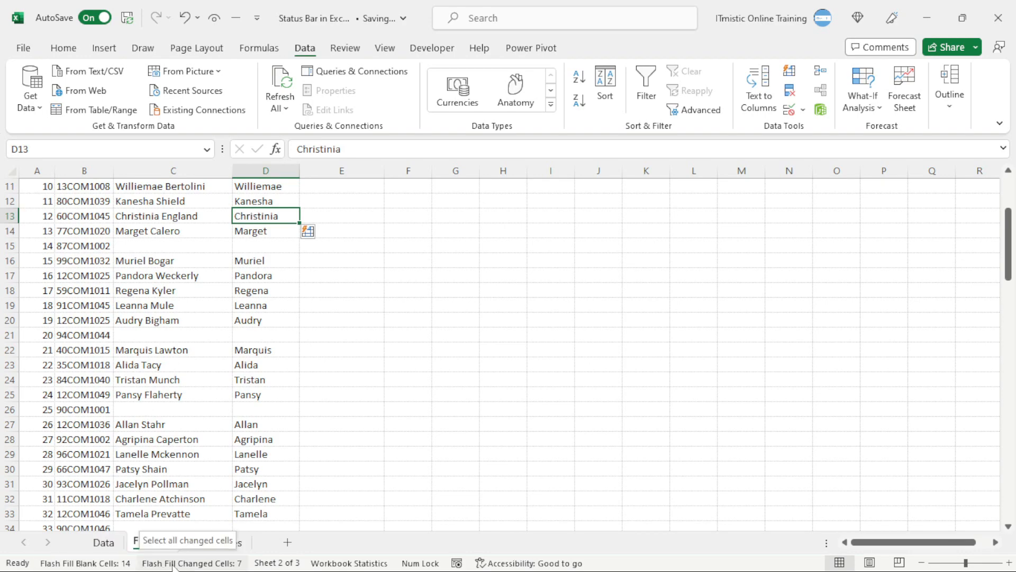
Check the newly filled first names down to D81 against the Flash Fill status bar counts, and examine the sheet number indicator.
scroll(254, 411, "down", 20)
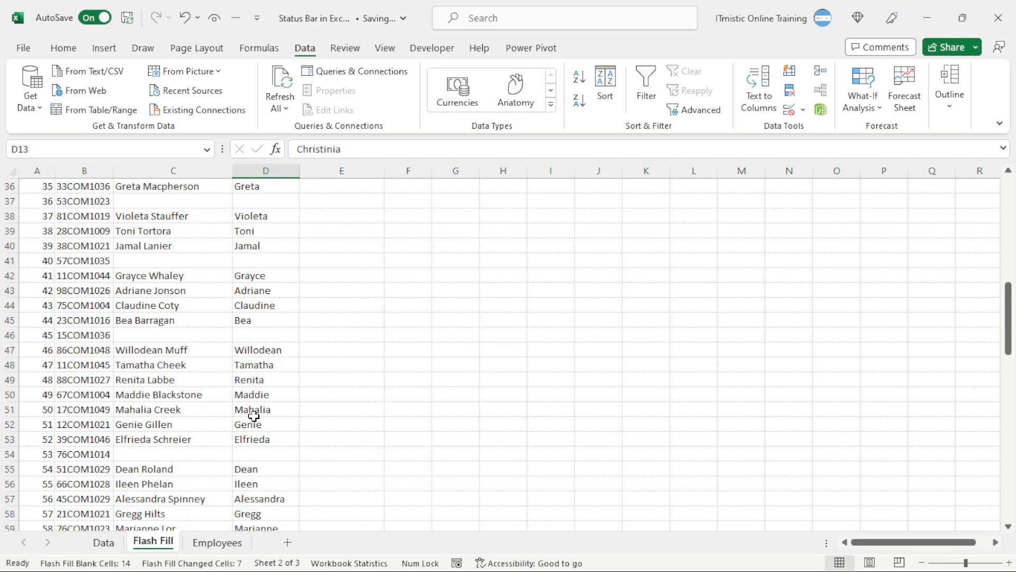
scroll(254, 416, "up", 7)
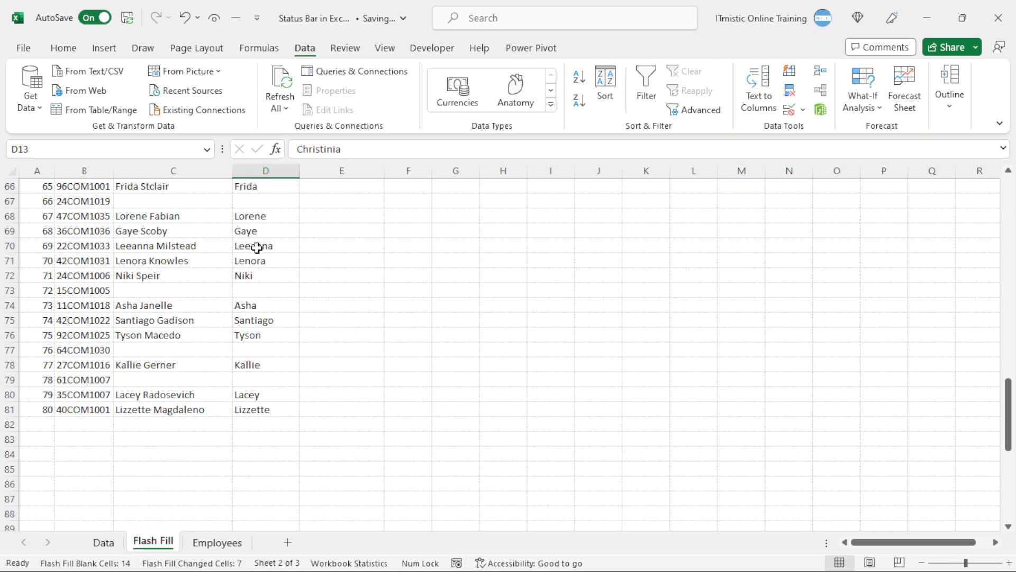
left_click_drag(257, 248, 260, 411)
left_click(258, 411)
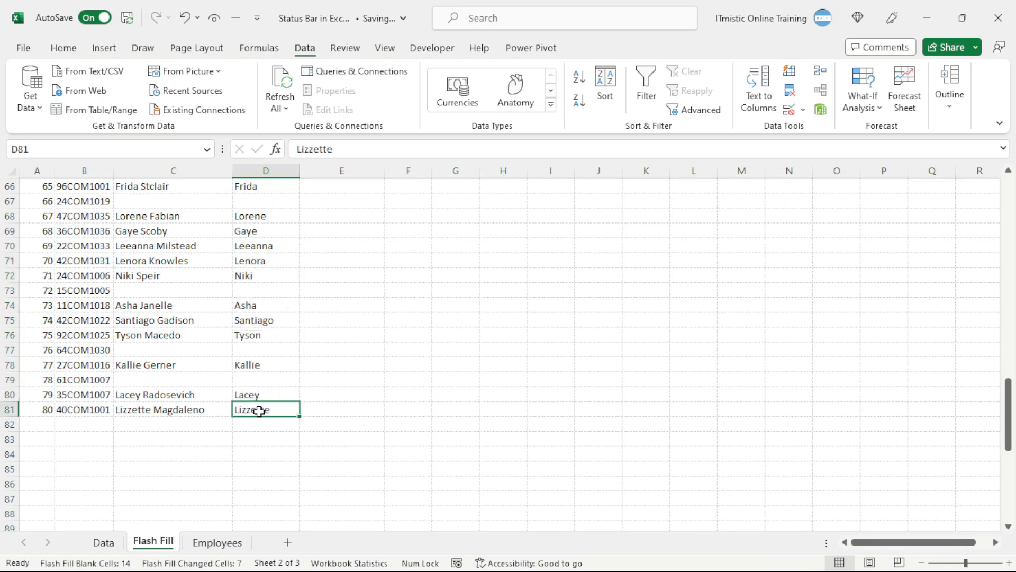
scroll(263, 407, "up", 5)
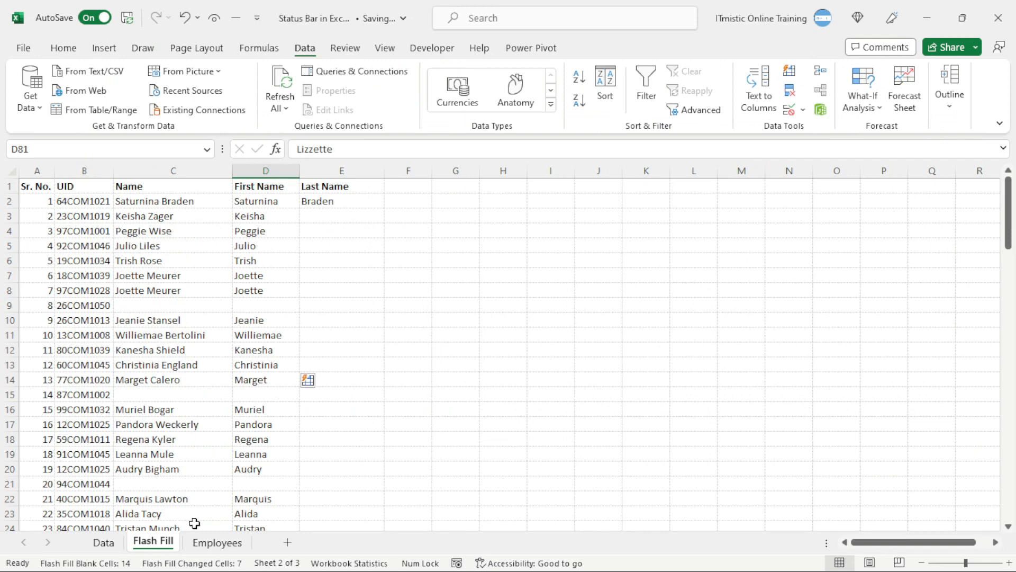
left_click(262, 357)
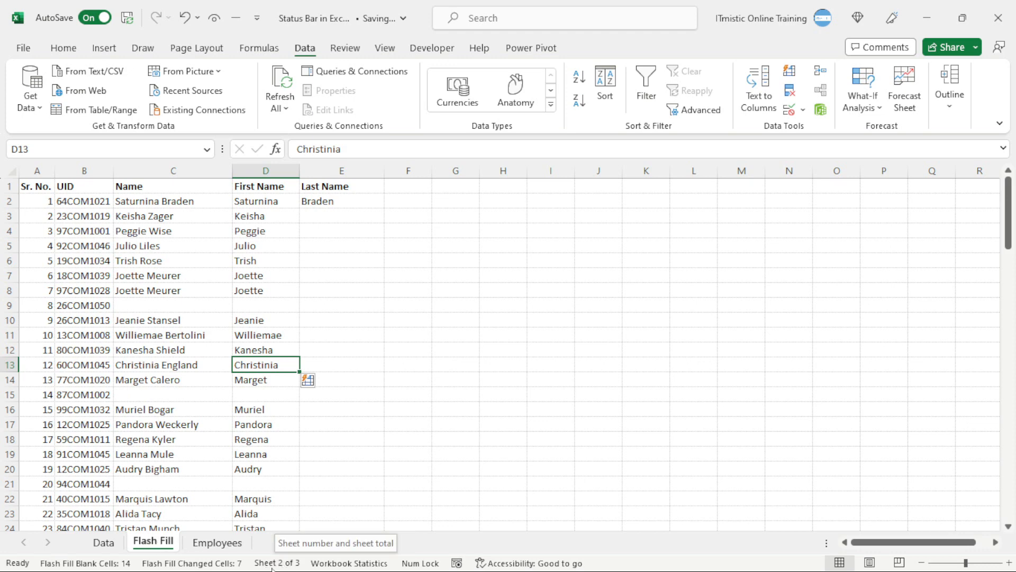
Switch to the Employees sheet and open the workbook statistics to examine the sheet and workbook figures.
left_click(225, 547)
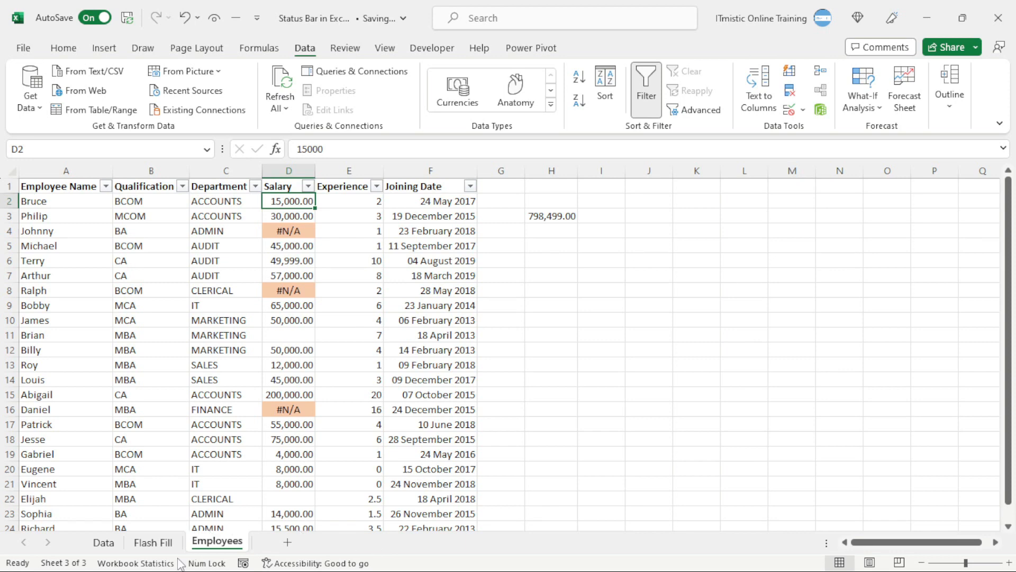
left_click(152, 563)
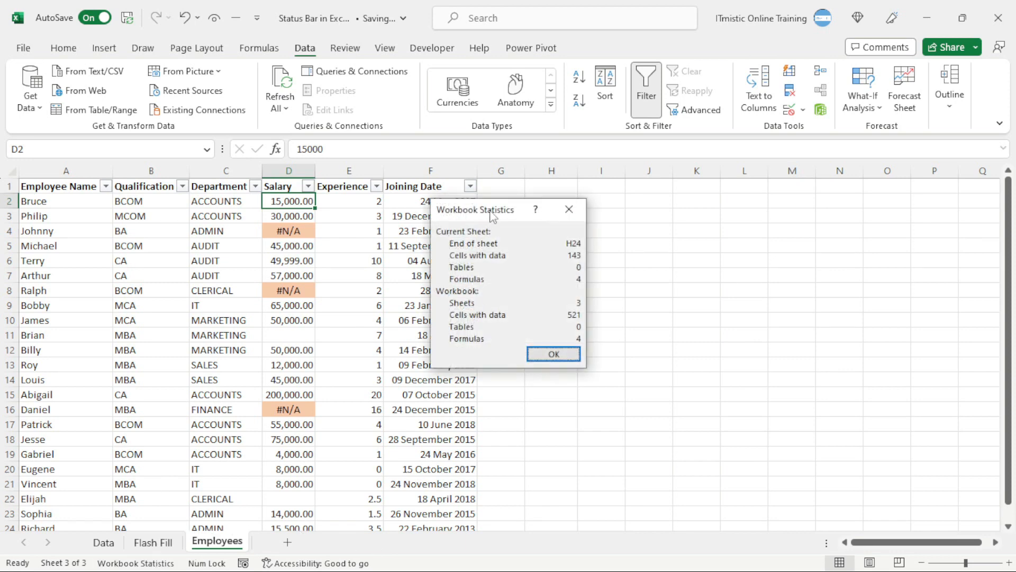
Close the workbook statistics and jump to the sheet's last used cell to compare it with the reported end of sheet.
left_click_drag(493, 212, 242, 280)
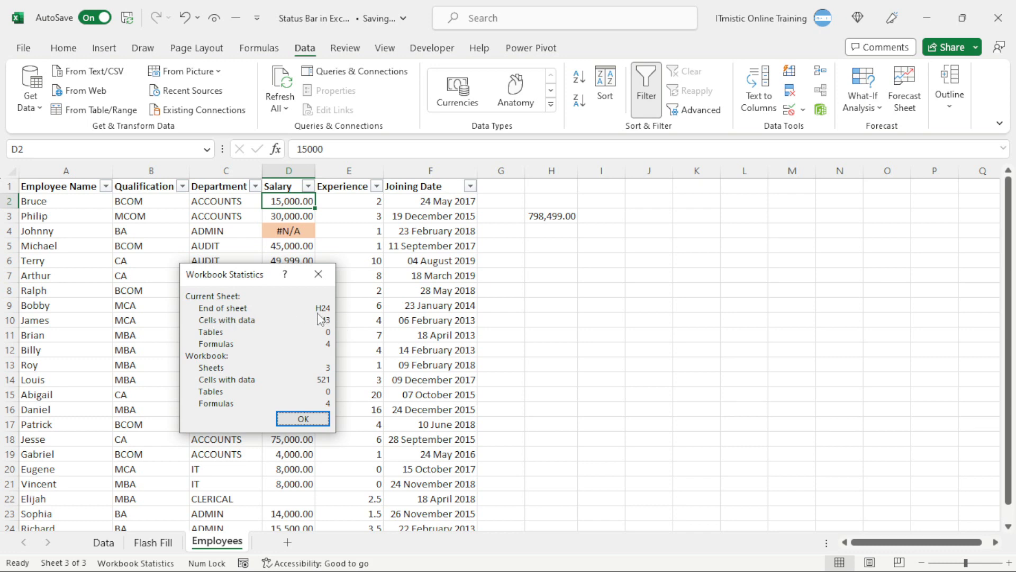
left_click(318, 275)
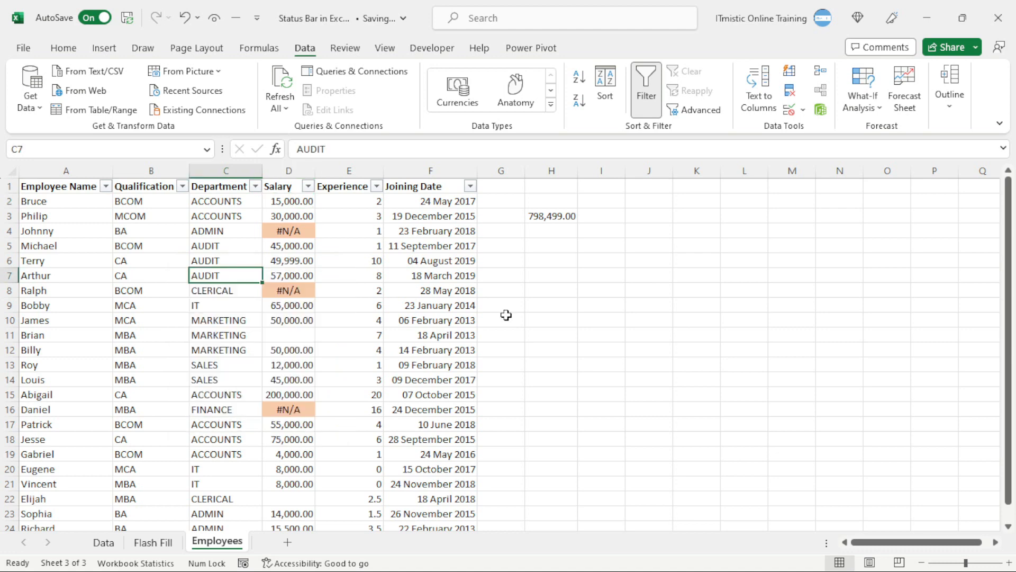
key("ctrl+End")
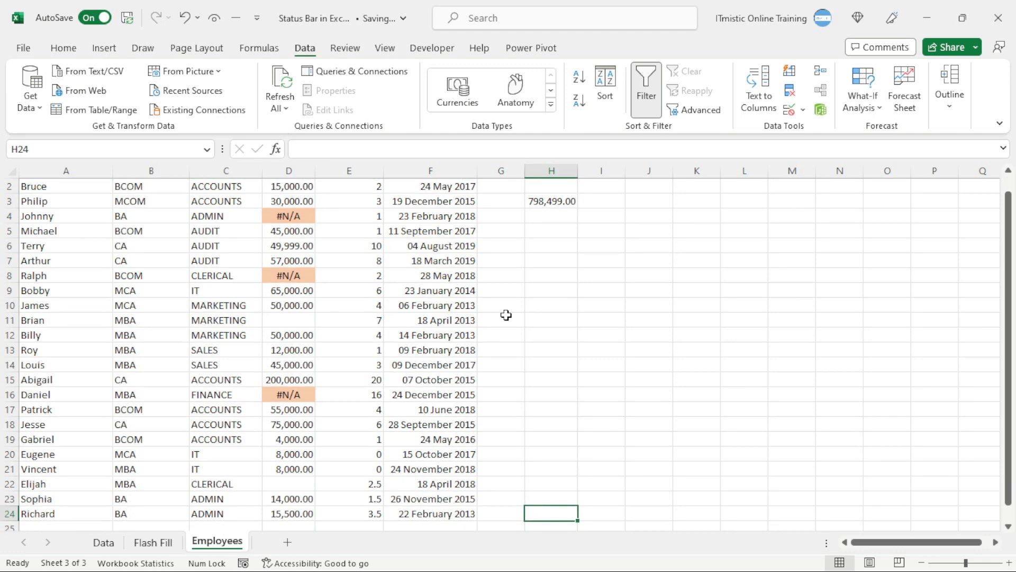
scroll(570, 415, "down", 2)
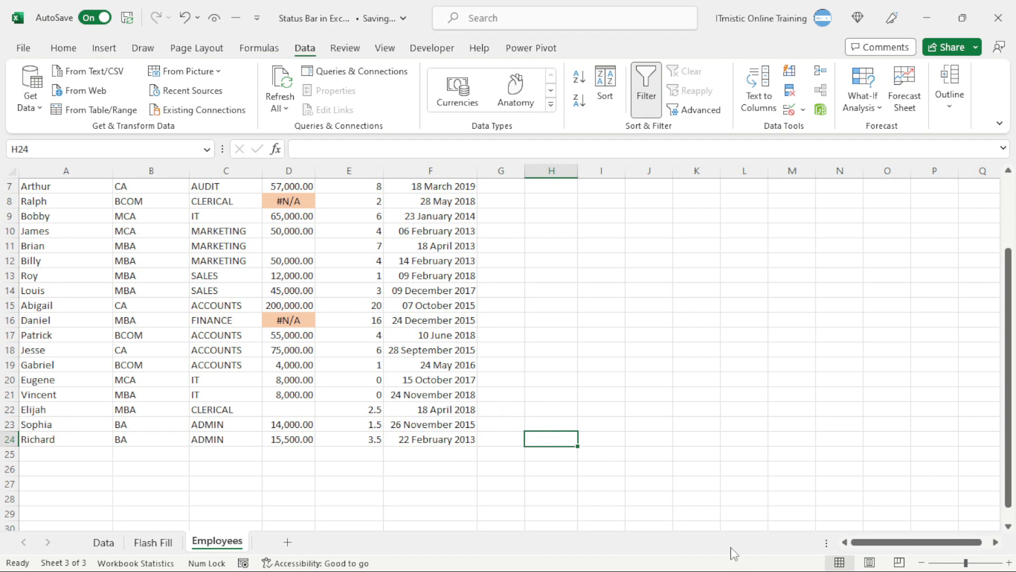
Enter the sample text asdf in K26, outside the employee records.
left_click(682, 467)
type("asdf")
key("ctrl+Return")
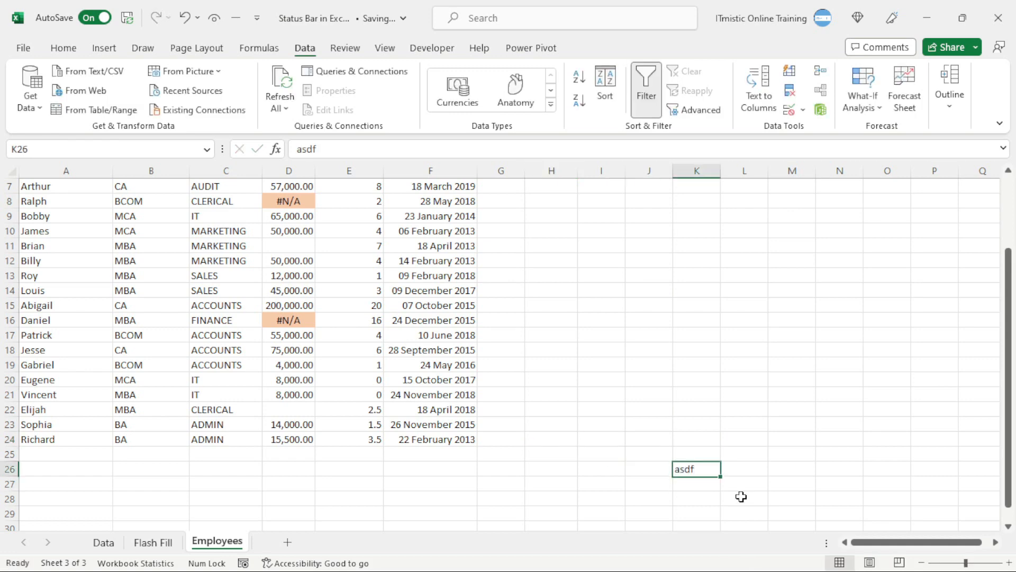
Check the updated end of sheet in the workbook statistics and compare it with the last used cell.
key("ctrl+Home")
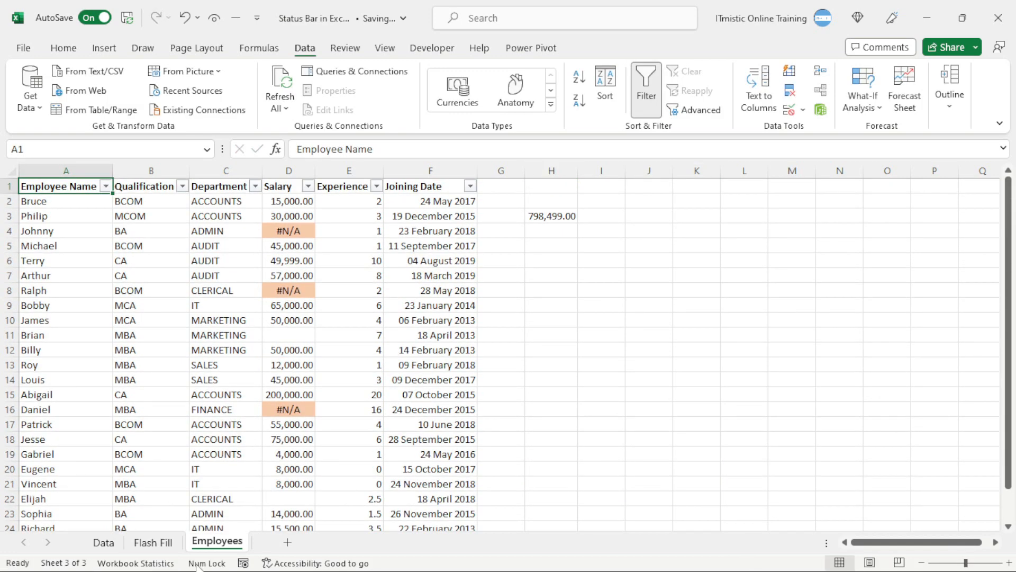
left_click(136, 562)
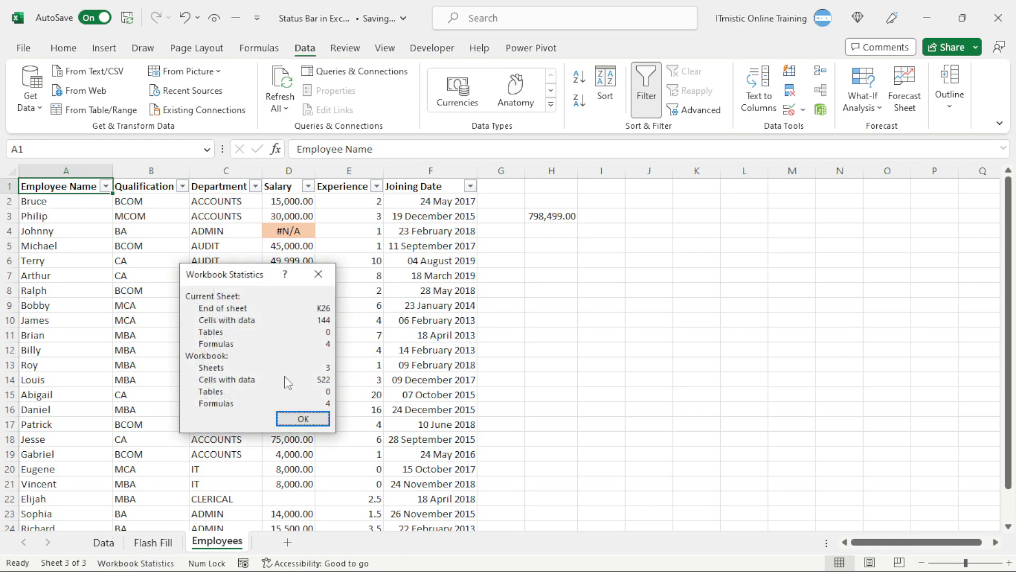
left_click(318, 274)
left_click(528, 302)
key("ctrl+End")
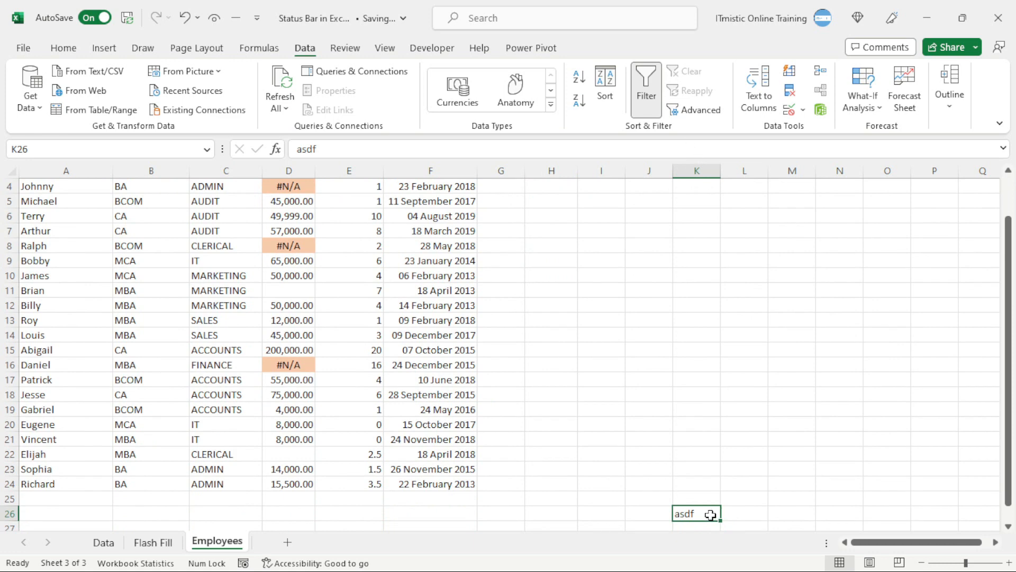
Review the cells with data, tables, formulas and sheets figures in the workbook statistics, and return to the start of the records.
left_click(135, 563)
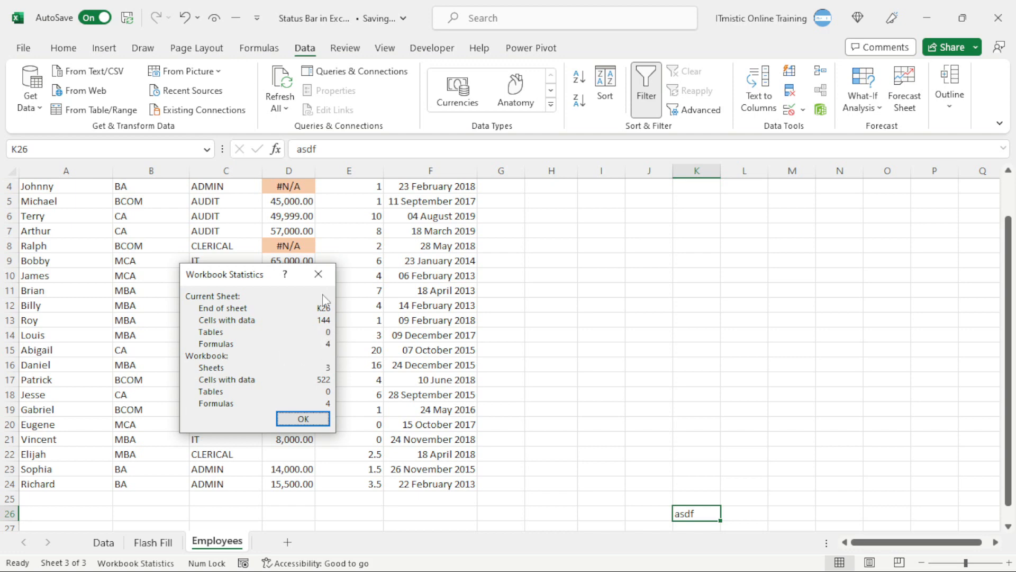
left_click(319, 274)
left_click(430, 275)
scroll(435, 365, "up", 1)
scroll(435, 365, "up", 1)
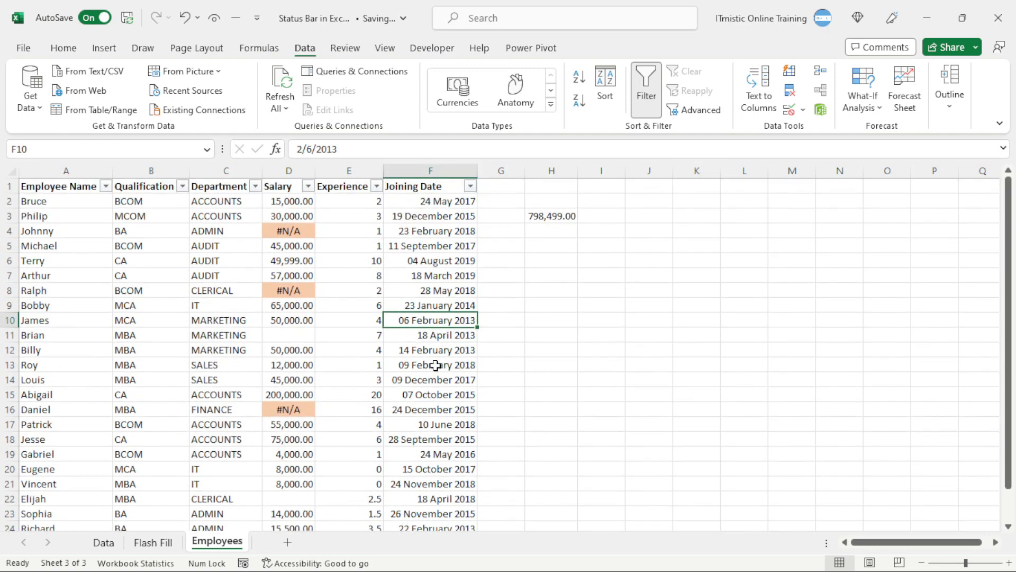
Select all formula cells on the Employees sheet to check them against the formulas figure in the workbook statistics.
left_click(153, 292)
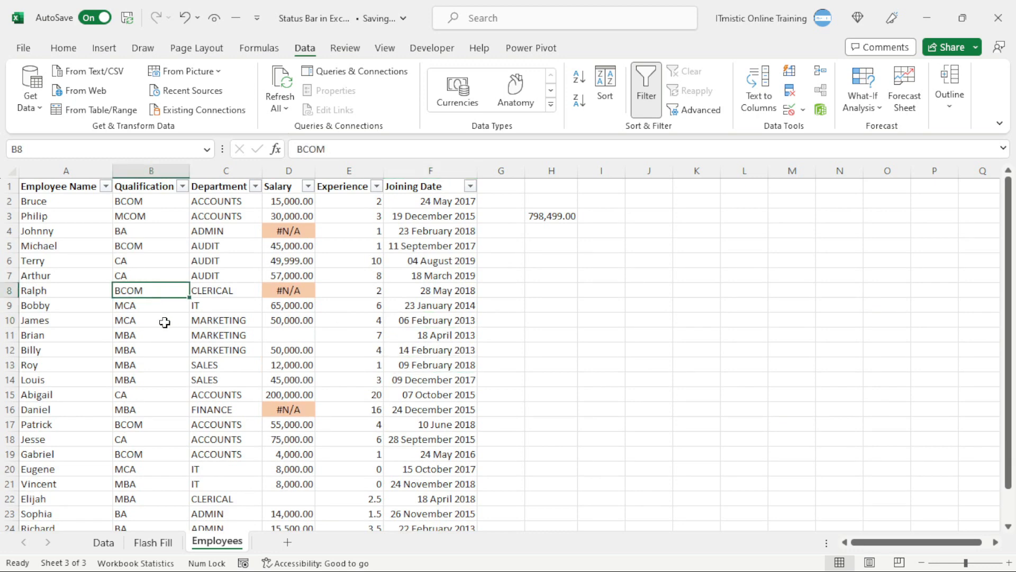
left_click(63, 48)
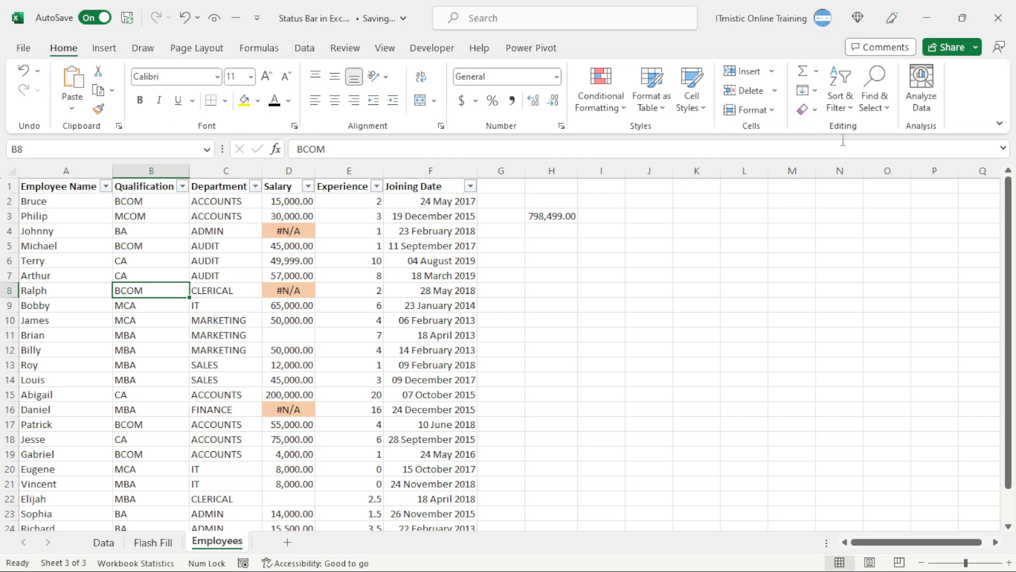
left_click(884, 100)
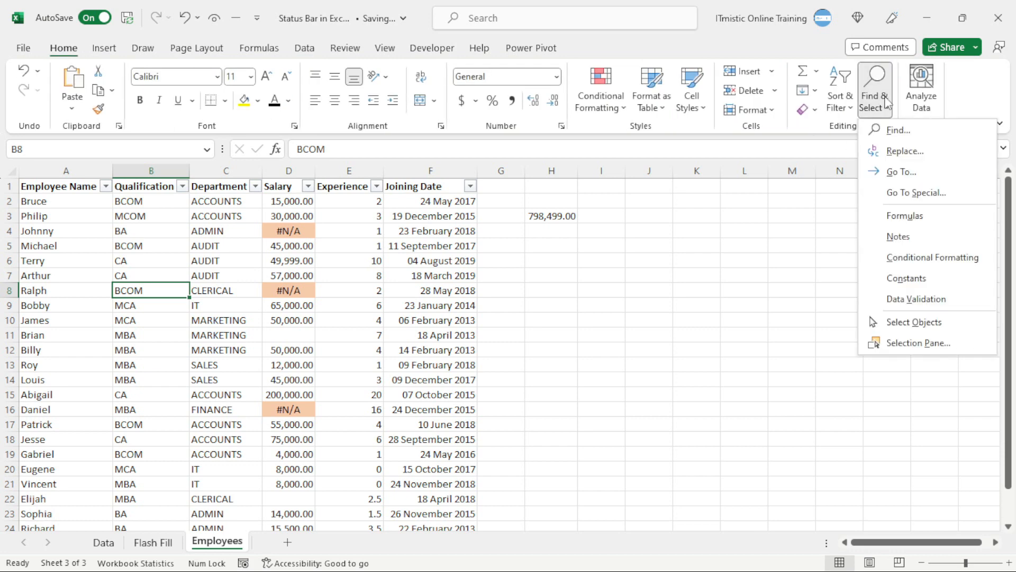
left_click(904, 217)
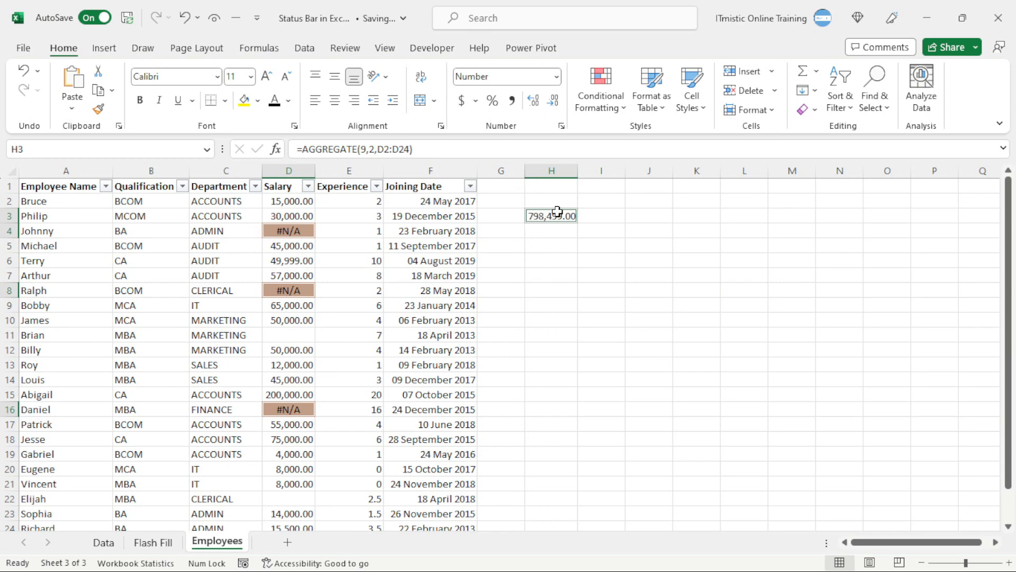
left_click(156, 394)
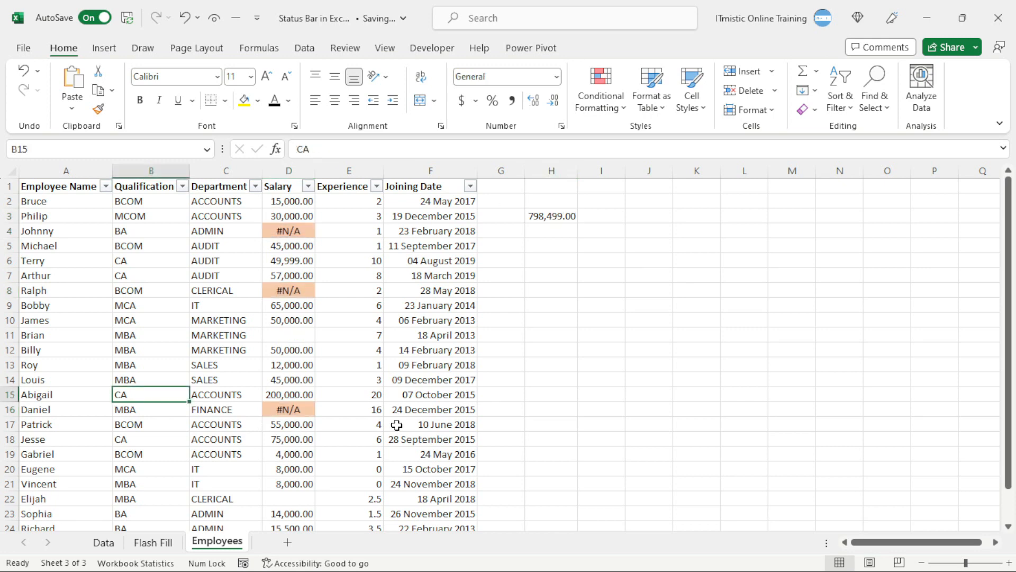
Open the workbook statistics once more to examine the current sheet and whole workbook figures, and go back to the employee records.
left_click(136, 563)
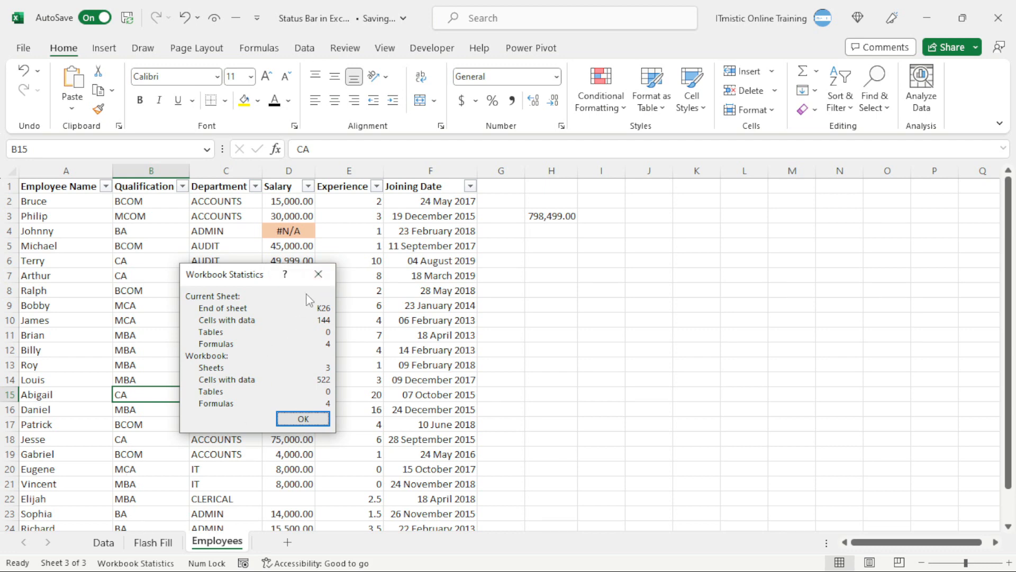
left_click(324, 277)
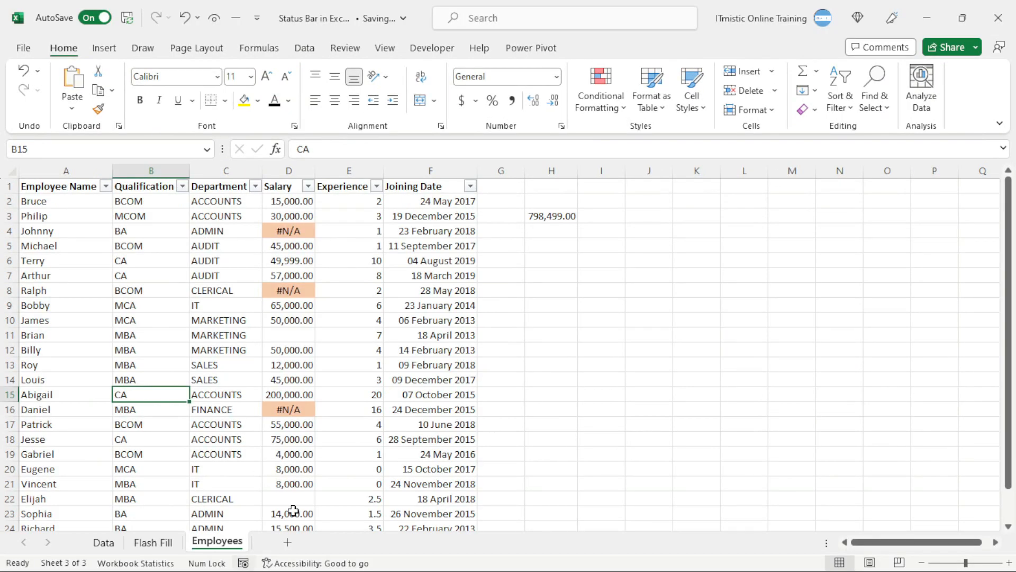
left_click(176, 232)
left_click(222, 216)
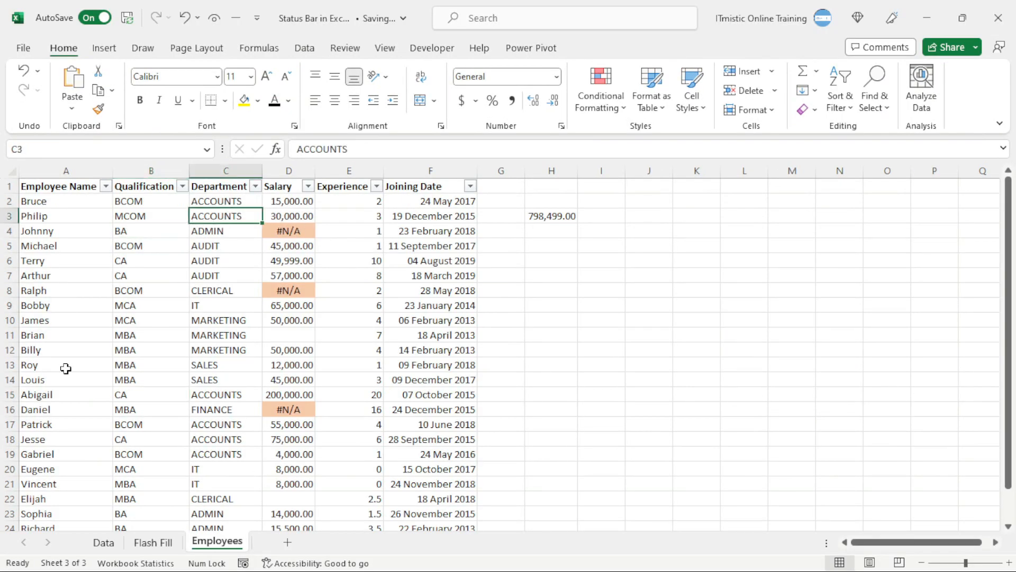
left_click(191, 348)
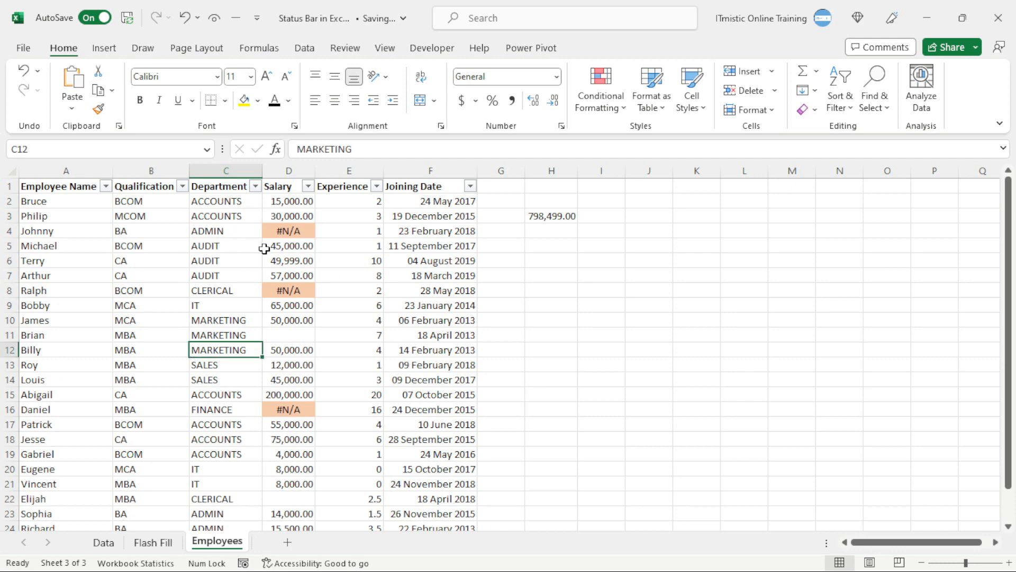
Filter the Department column to show only ACCOUNTS, ADMIN and CLERICAL.
left_click(256, 187)
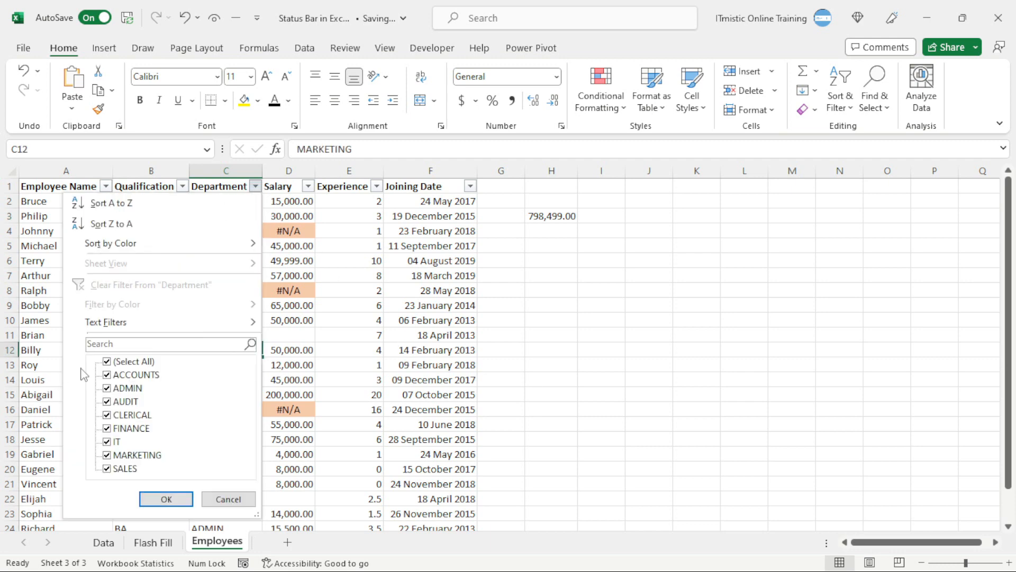
left_click(109, 362)
left_click(108, 375)
left_click(109, 387)
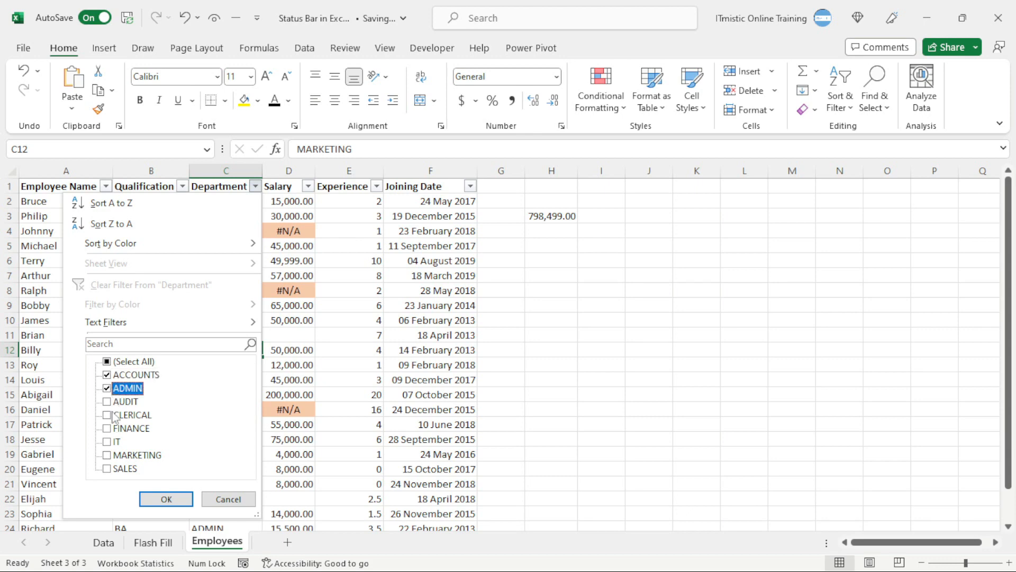
left_click(107, 415)
left_click(167, 499)
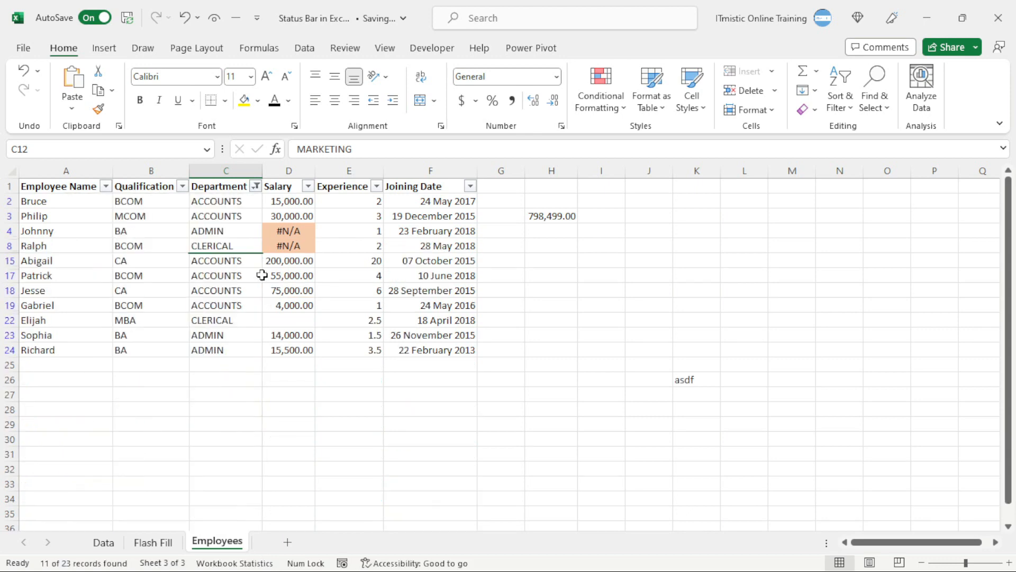
Select the visible Department cells from C2 to C24 and compare their count with the filtered records count in the status bar.
left_click(233, 218)
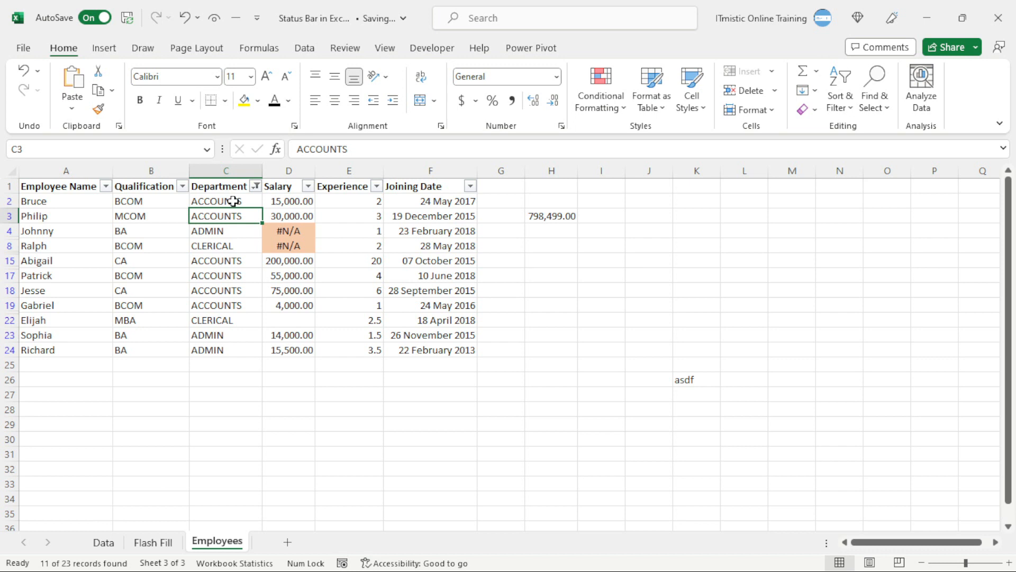
left_click(233, 201)
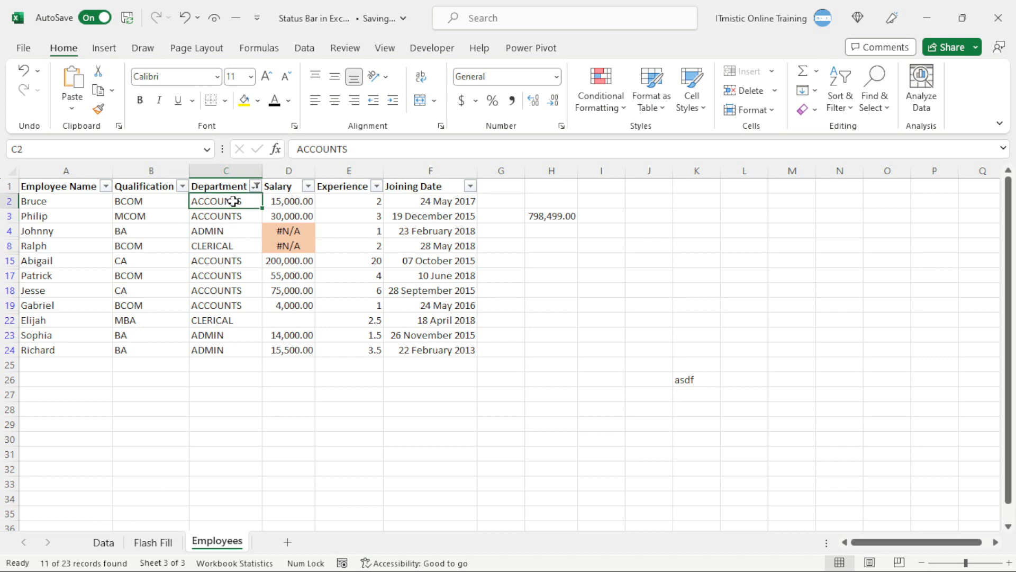
left_click_drag(232, 201, 231, 349)
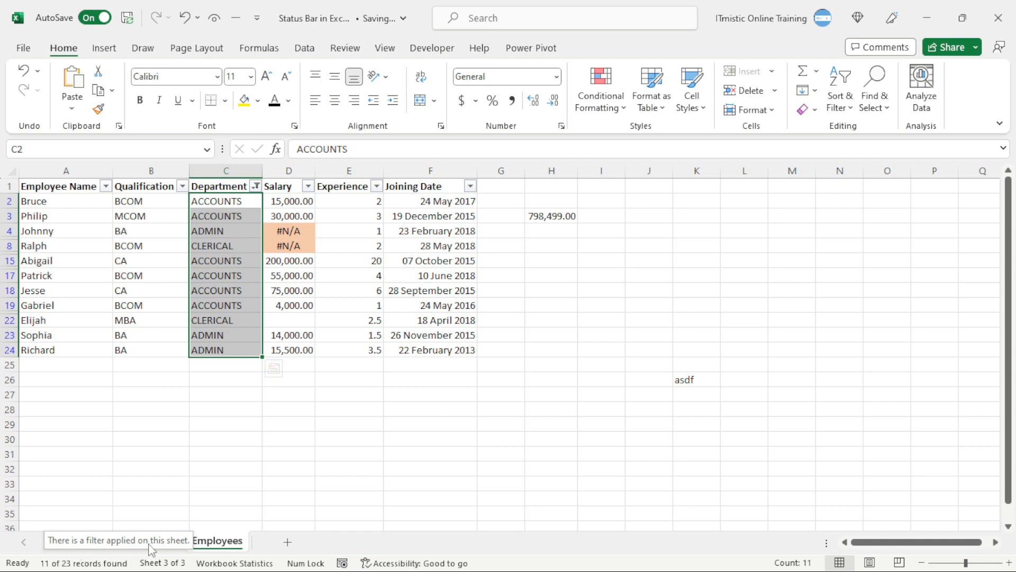
left_click(140, 260)
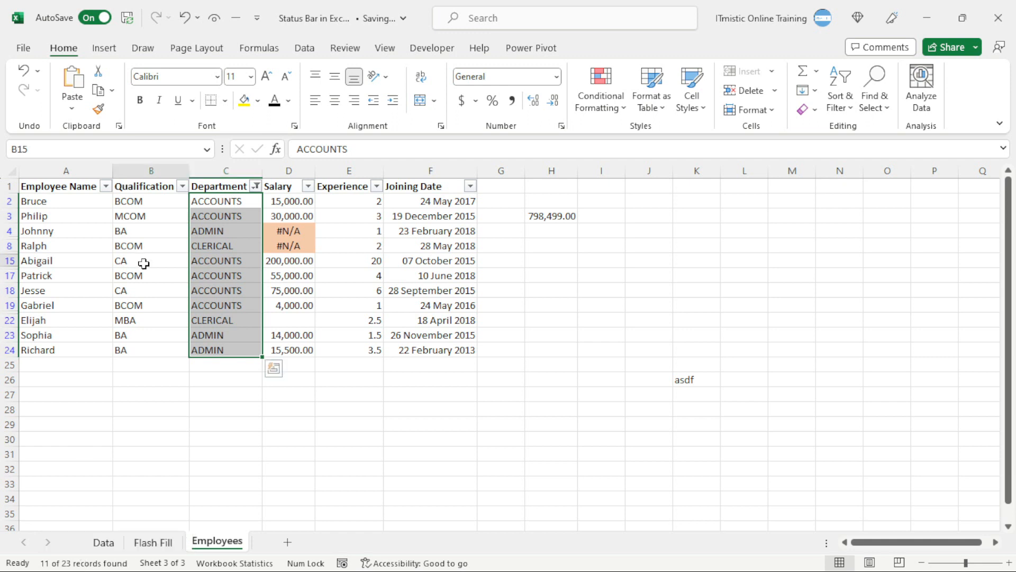
Clear the Department filter and filter the Qualification column to show only BA, MBA and MCOM.
left_click(256, 185)
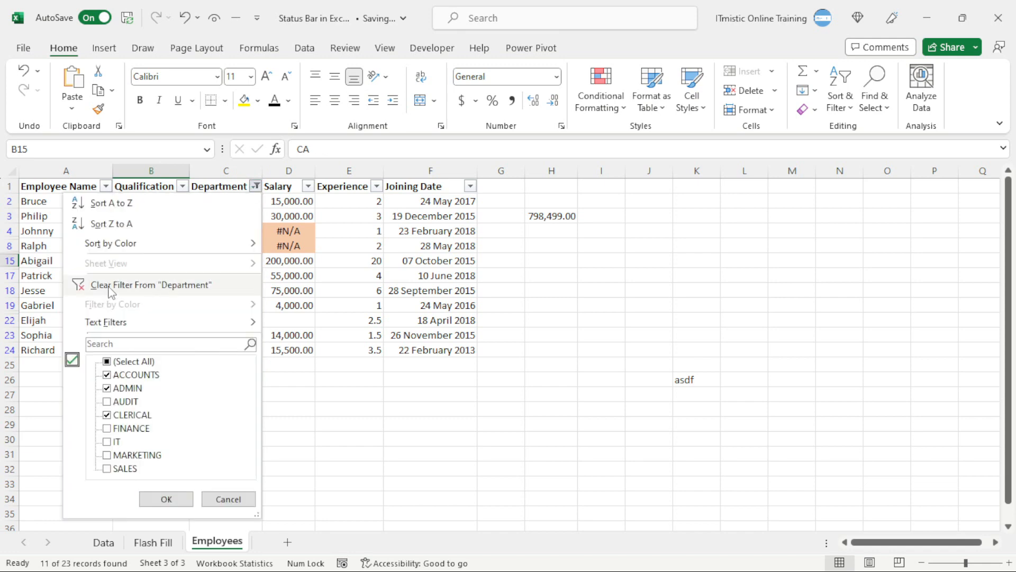
left_click(108, 286)
left_click(183, 186)
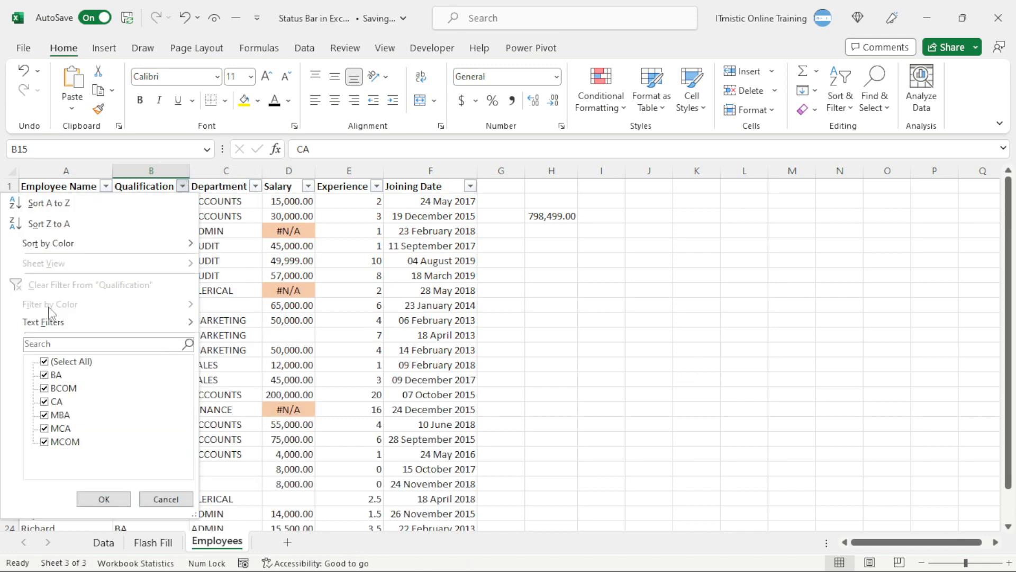
left_click(44, 361)
left_click(45, 375)
left_click(45, 414)
left_click(44, 441)
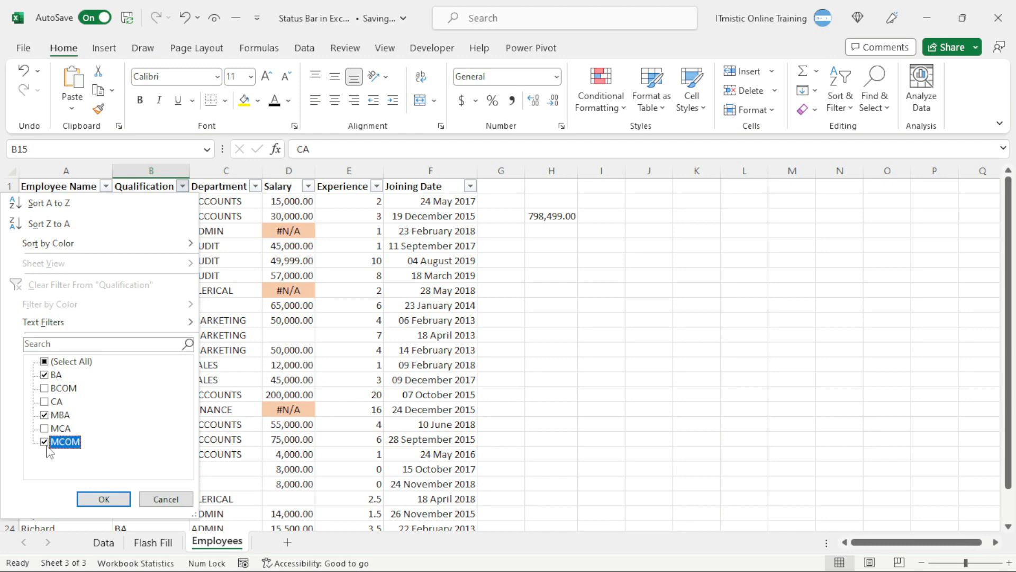
left_click(114, 500)
left_click(218, 294)
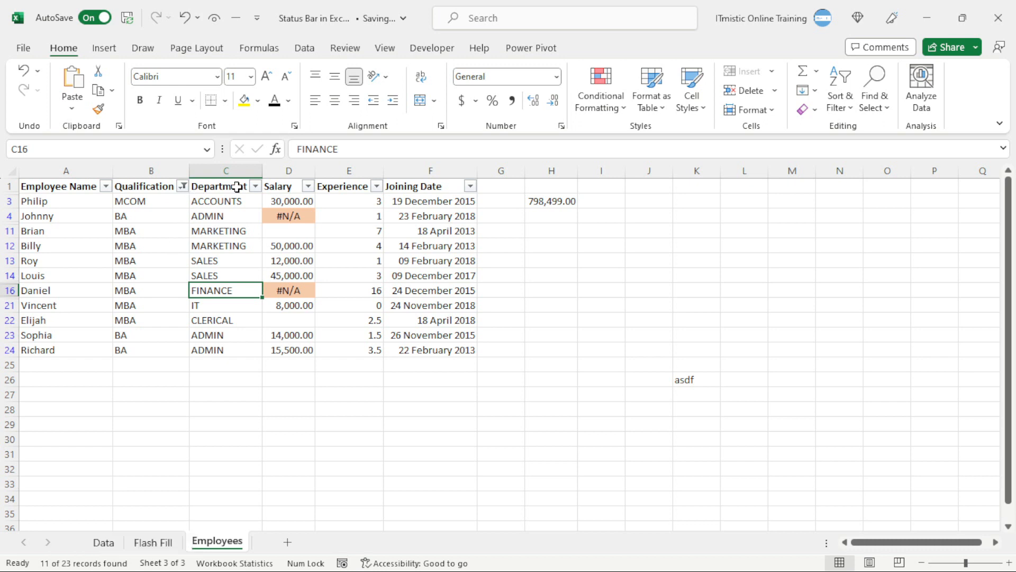
Filter the Department column to ACCOUNTS, CLERICAL, FINANCE and IT as well, and check the filtered records count in the status bar.
left_click(256, 185)
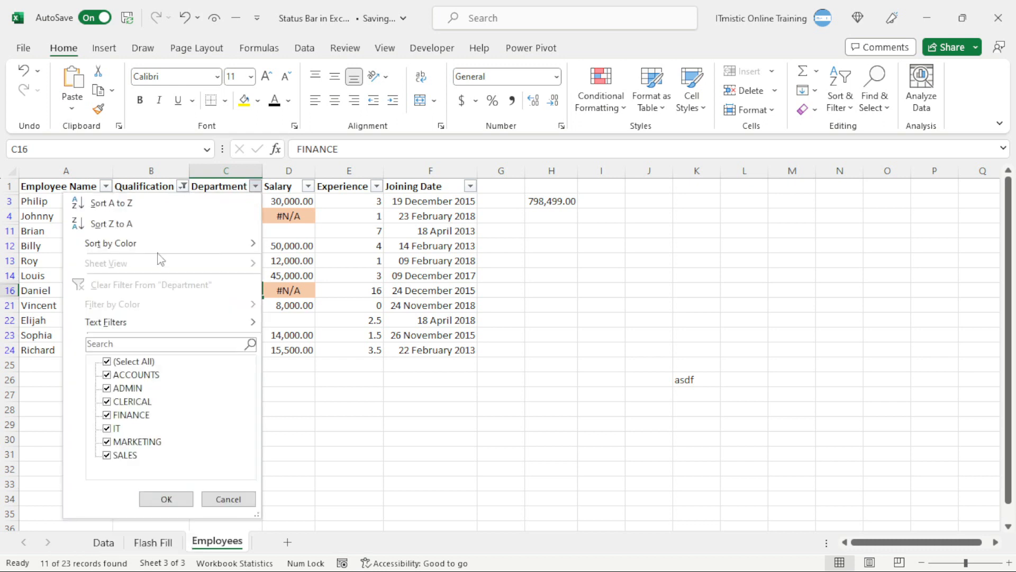
left_click(107, 362)
left_click(107, 375)
left_click(107, 401)
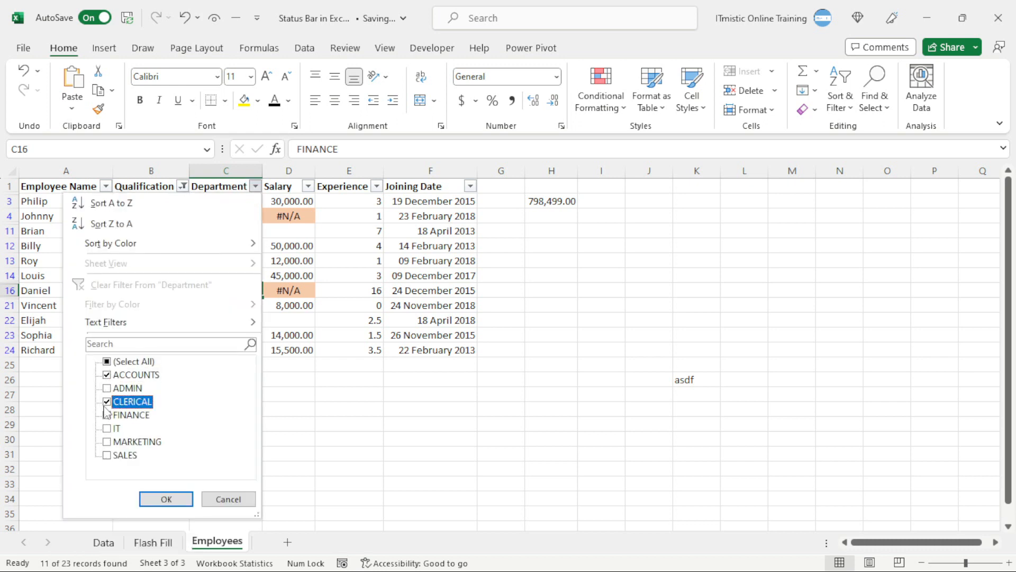
left_click(107, 415)
left_click(107, 428)
left_click(142, 499)
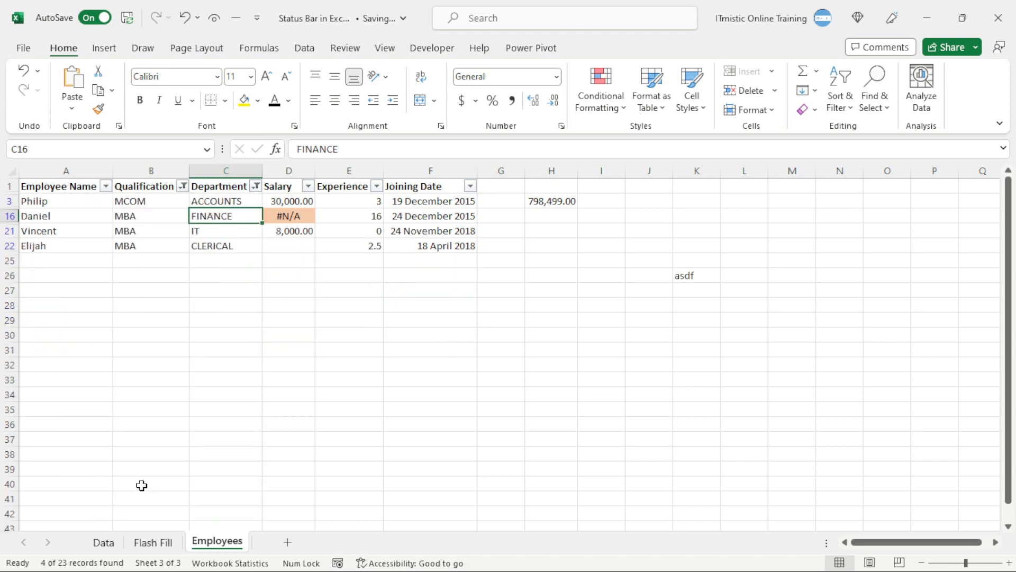
left_click(197, 259)
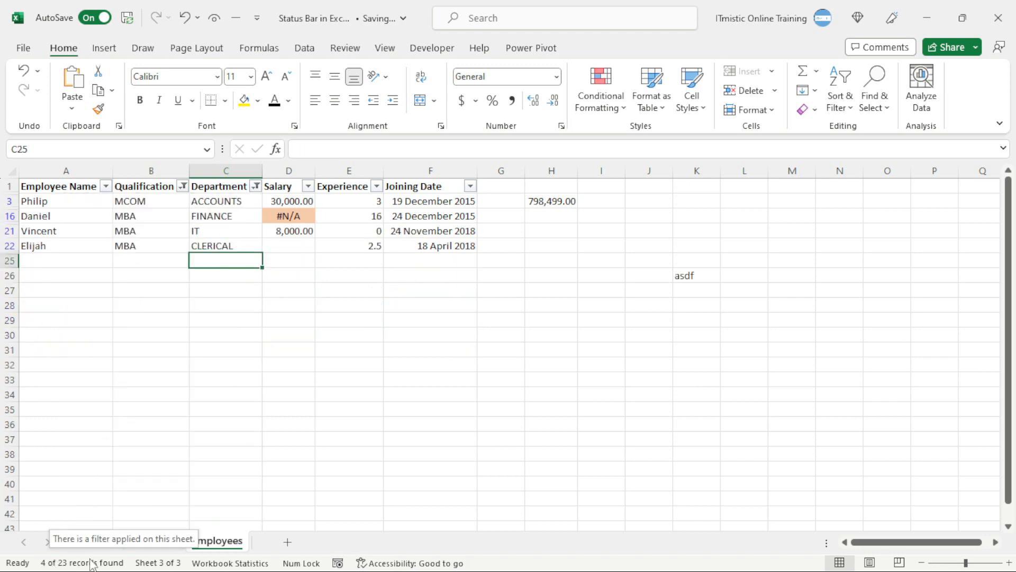
left_click(186, 246)
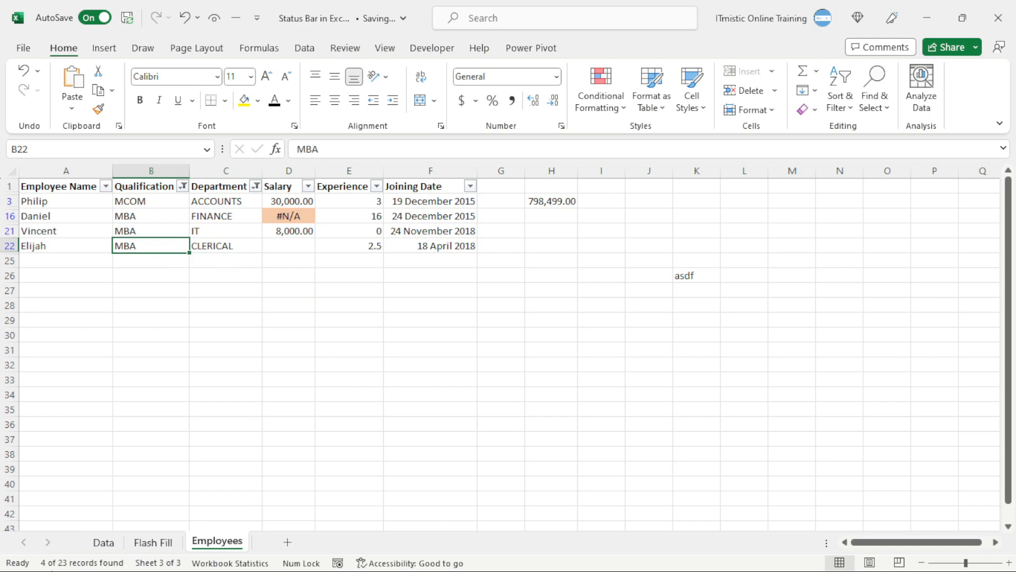
Check the filtered records count in the status bar, then clear all filters from the Employees table.
mouse_move(52, 566)
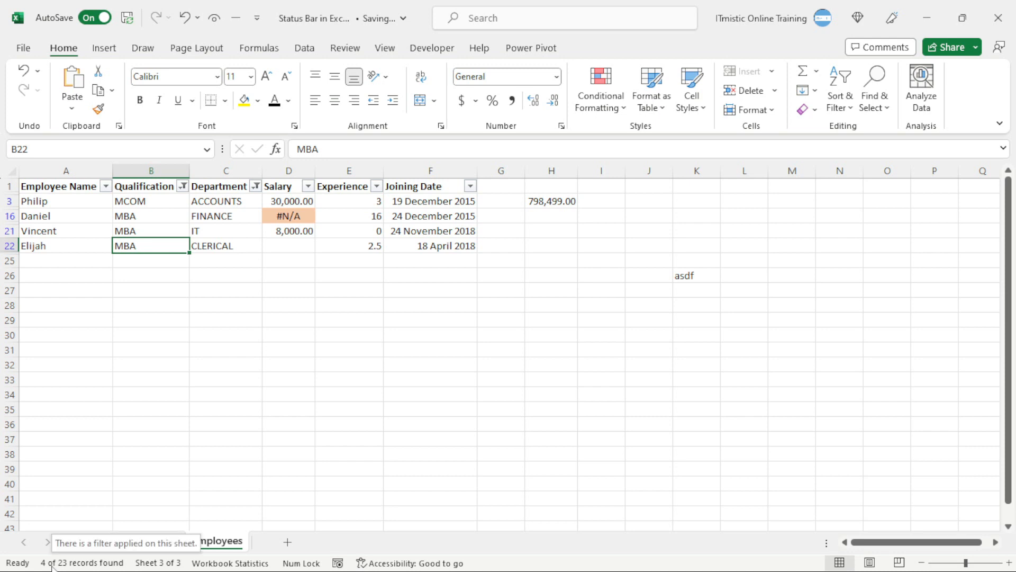
left_click(231, 217)
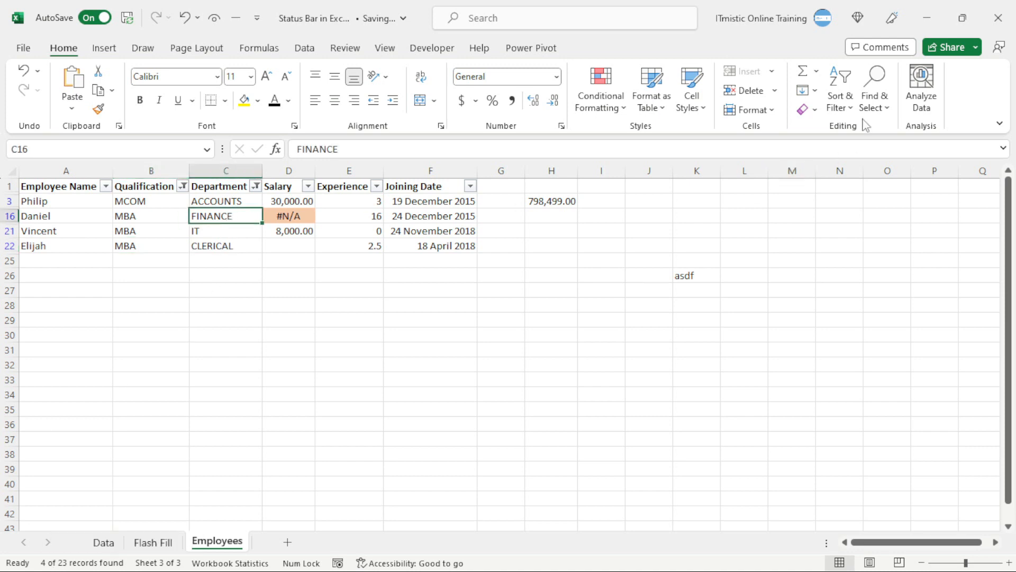
left_click(197, 200)
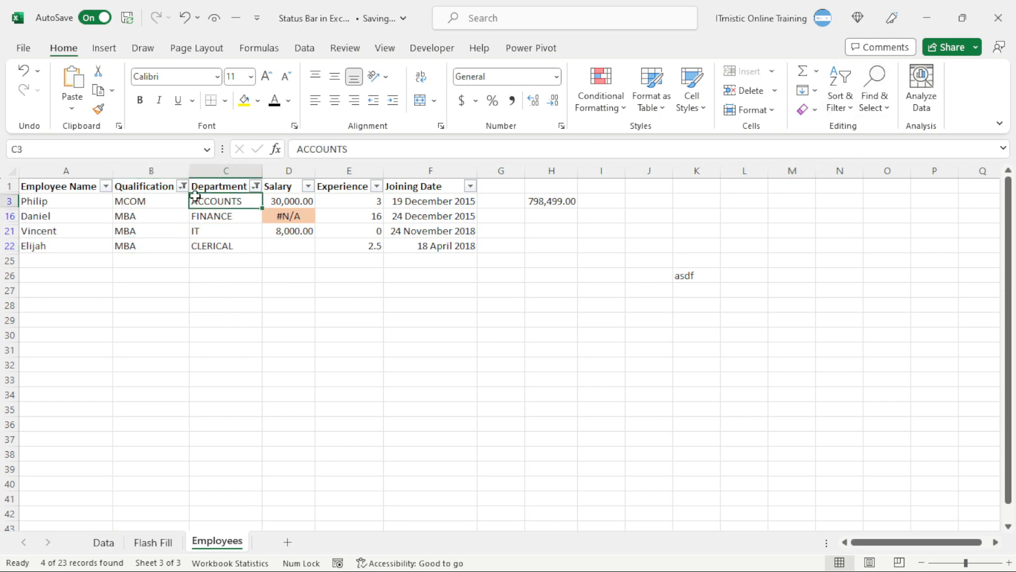
left_click(834, 114)
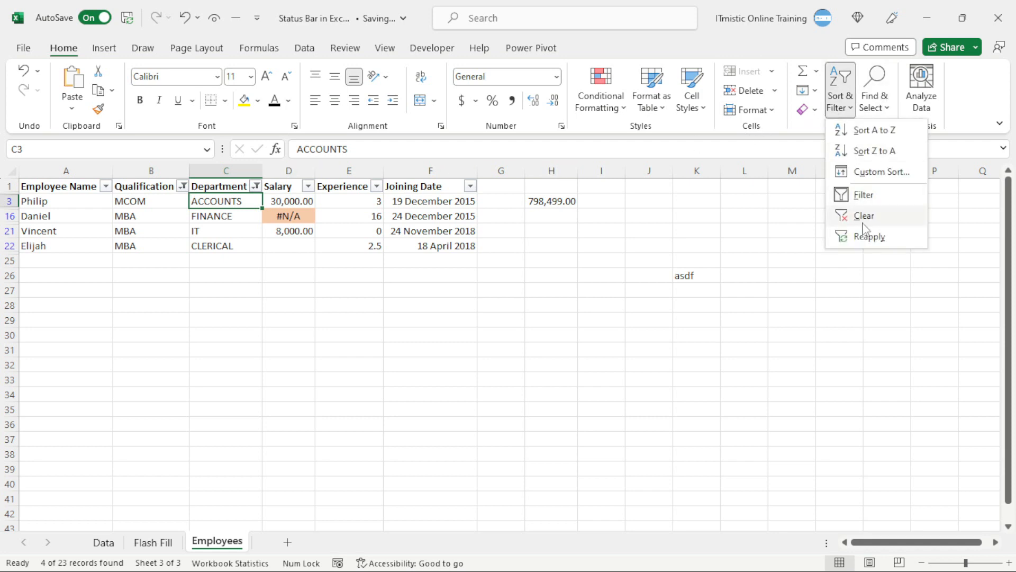
left_click(862, 217)
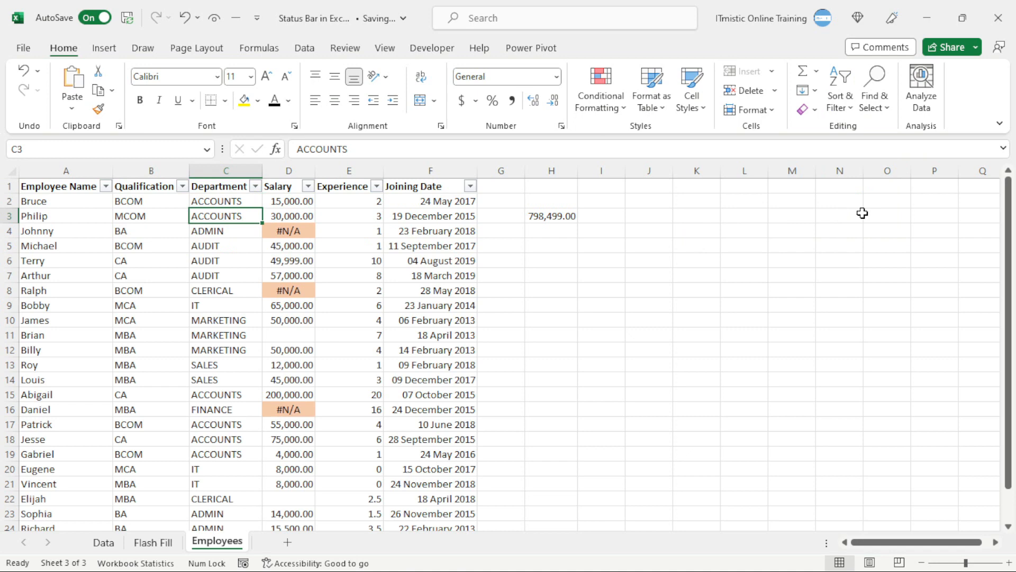
left_click(116, 309)
left_click(238, 308)
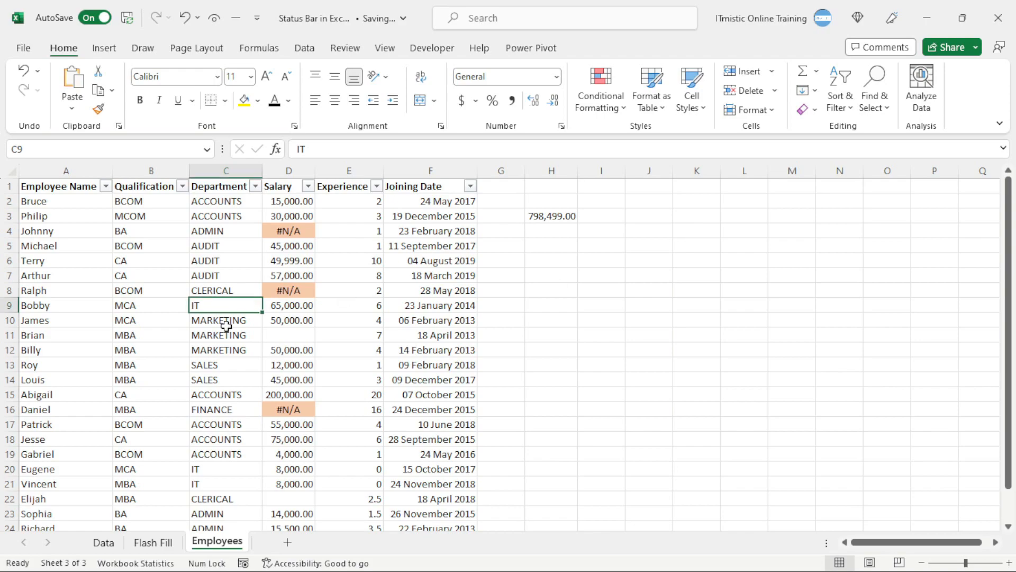
left_click(226, 322)
Start adding an invisible digital signature to protect the workbook.
left_click(23, 48)
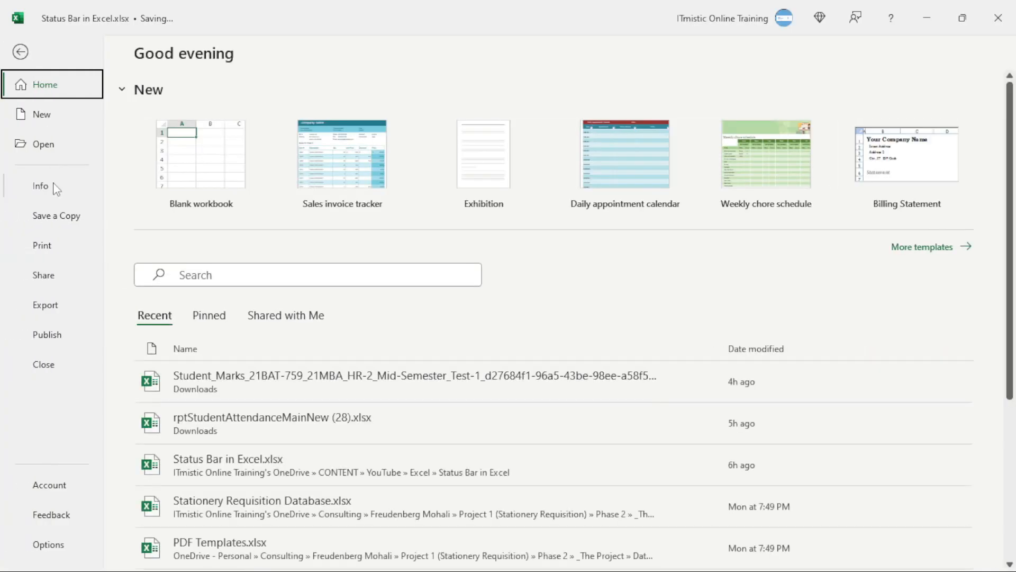
left_click(55, 196)
left_click(179, 208)
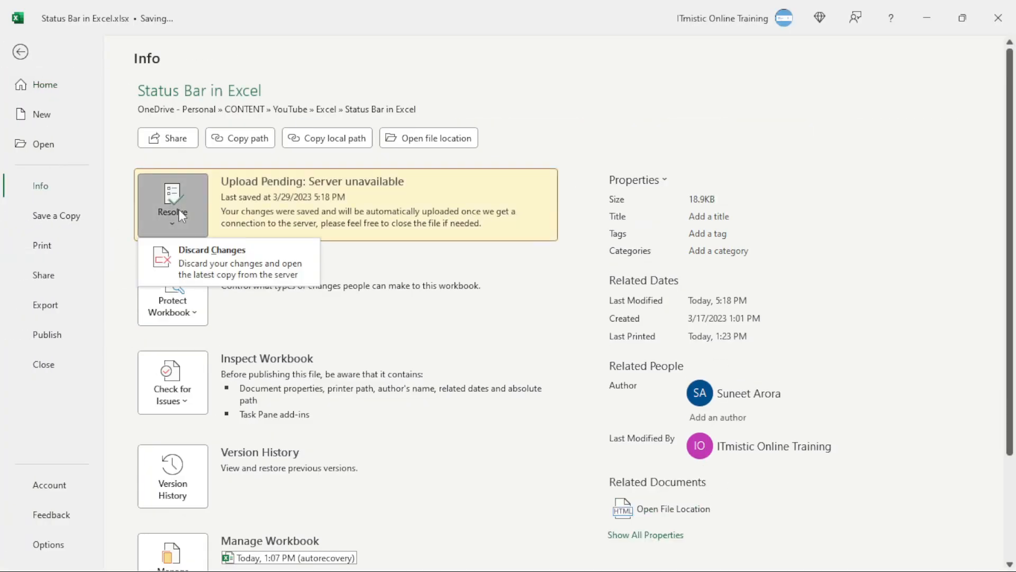
left_click(179, 208)
left_click(187, 301)
scroll(192, 255, "down", 1)
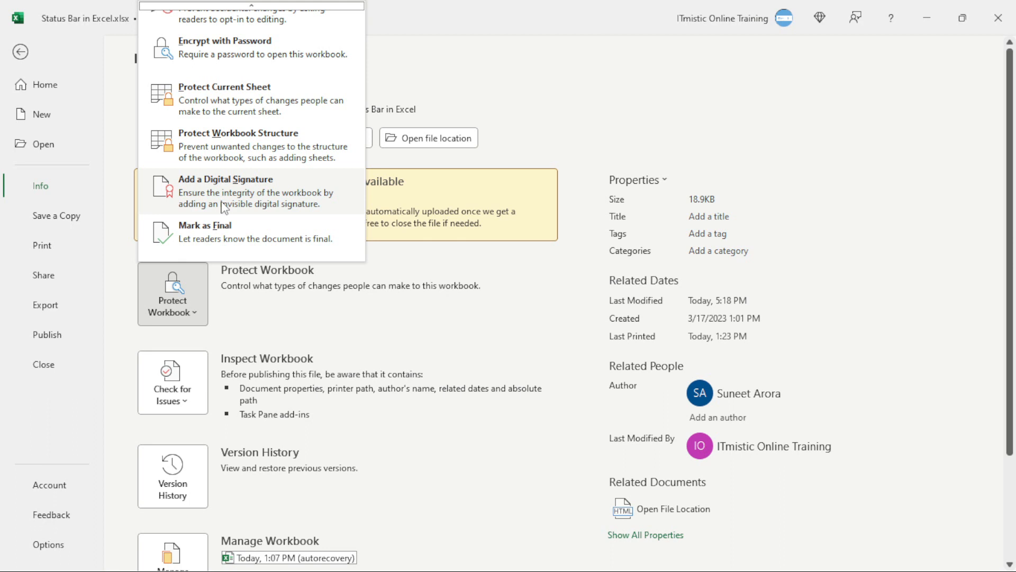
left_click(247, 190)
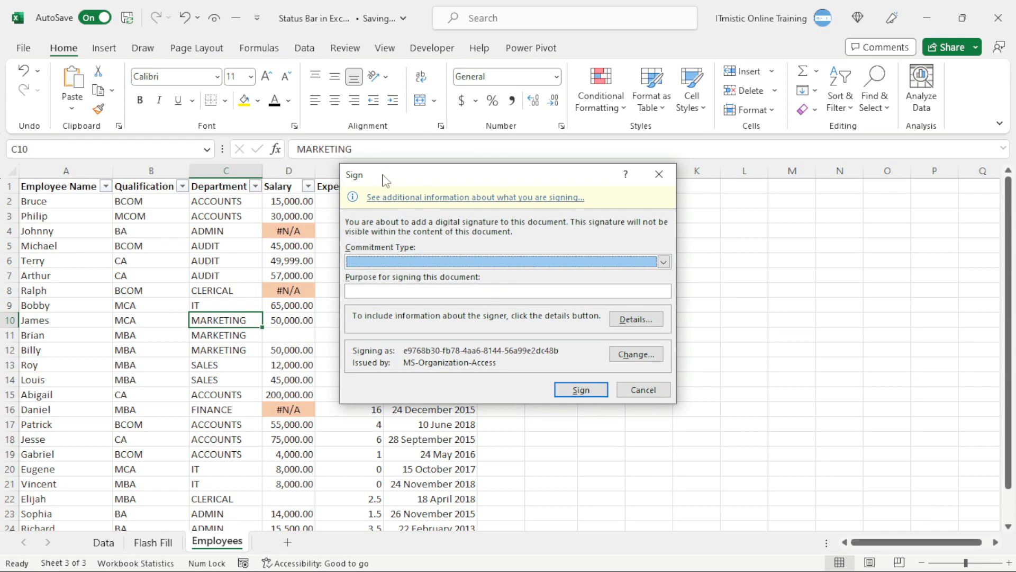
left_click_drag(389, 180, 315, 221)
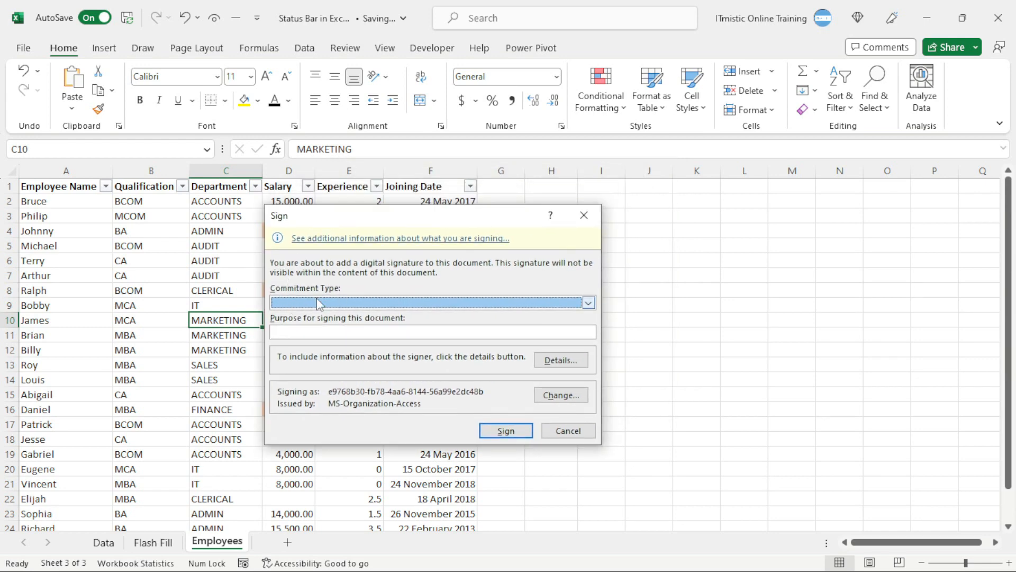
Set the signature's commitment type to "Approved this document" and its purpose to "Avoid accidental changes.".
left_click(458, 306)
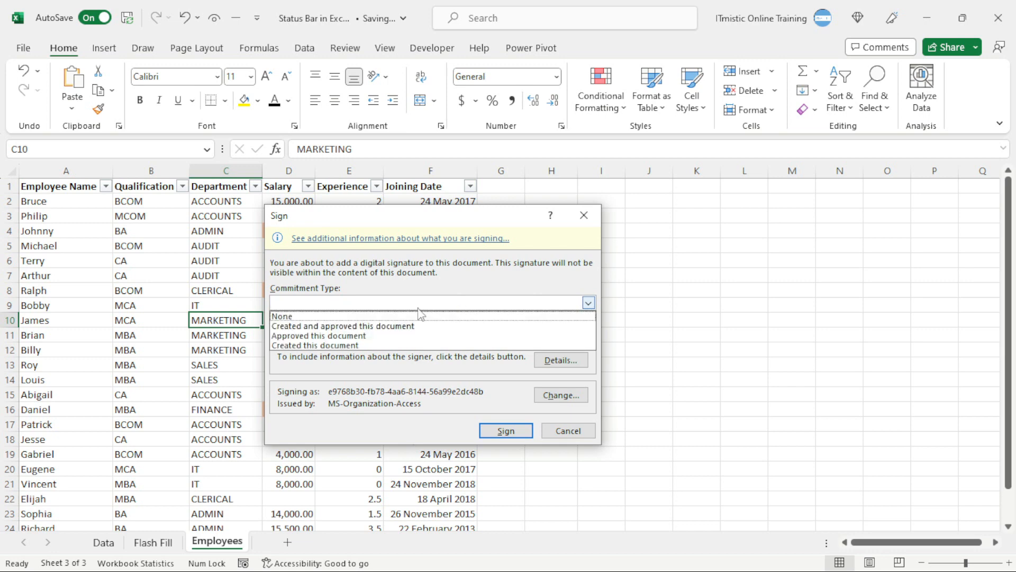
left_click(316, 336)
left_click(363, 333)
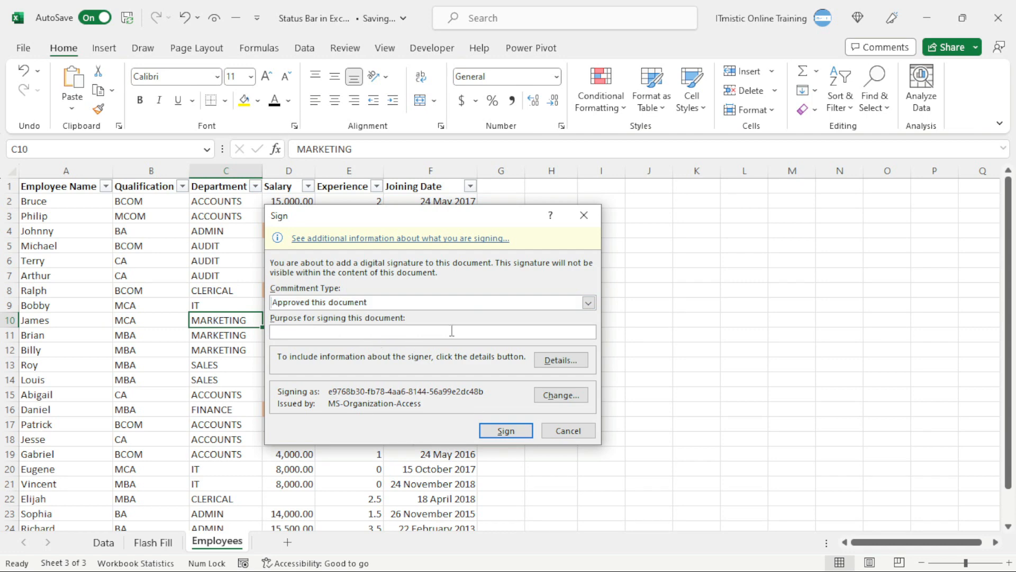
type("Avoid accidental changes.")
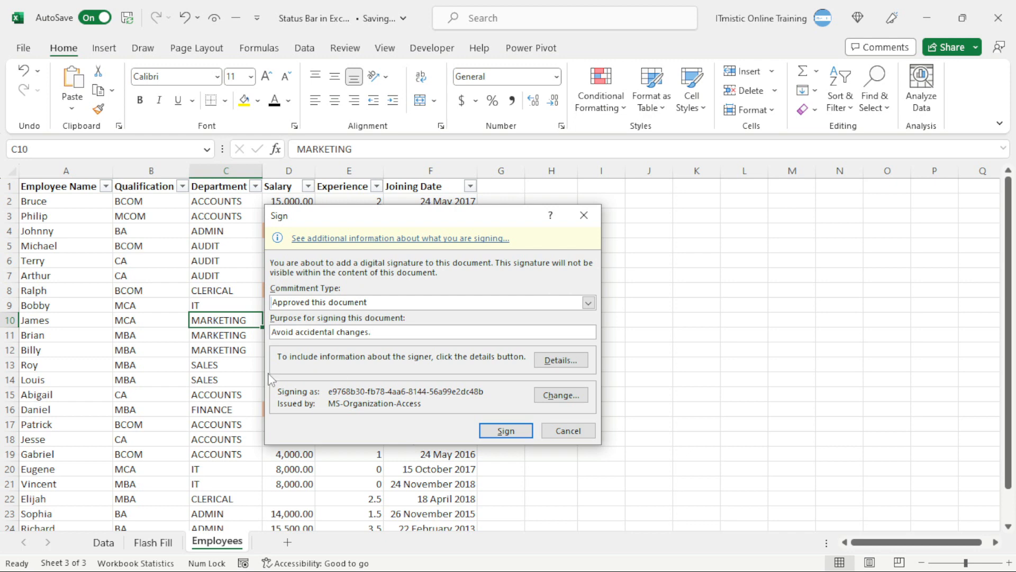
Review the additional signing information for signer role and production place, leaving every field blank.
left_click(559, 359)
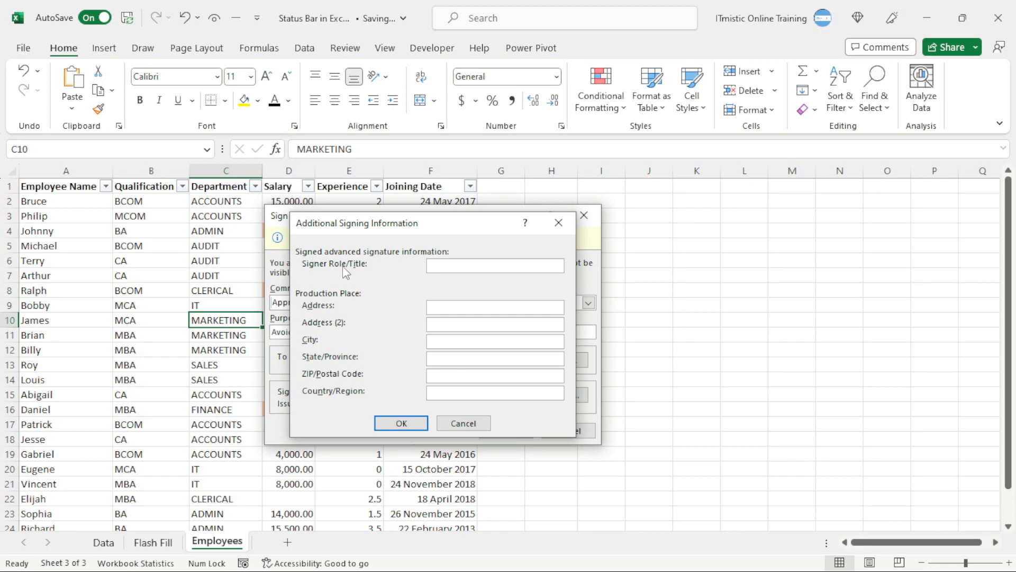
left_click(484, 265)
left_click(390, 423)
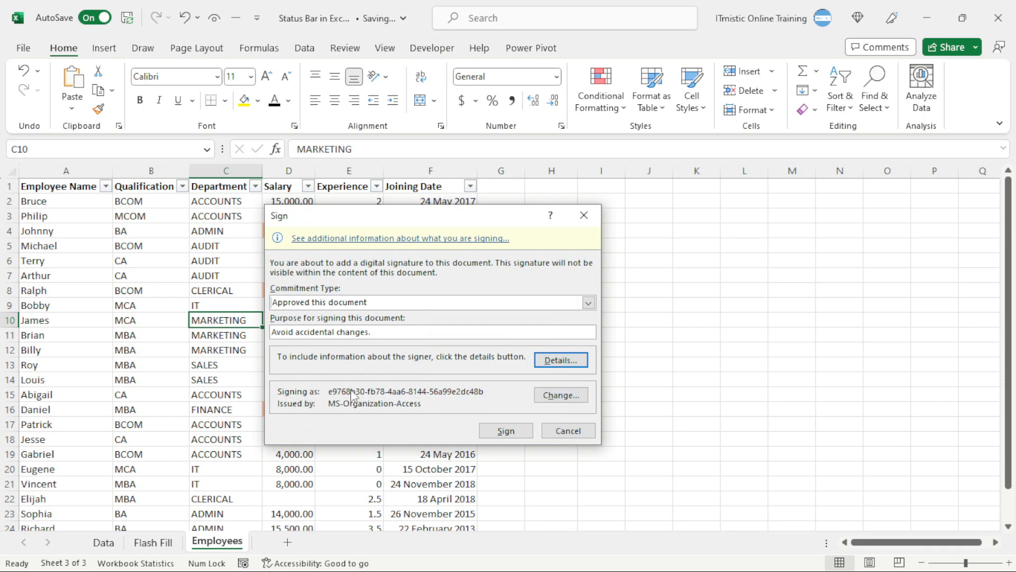
Select the certificate issued by MS-Organization-Access and sign the workbook with it.
left_click(543, 401)
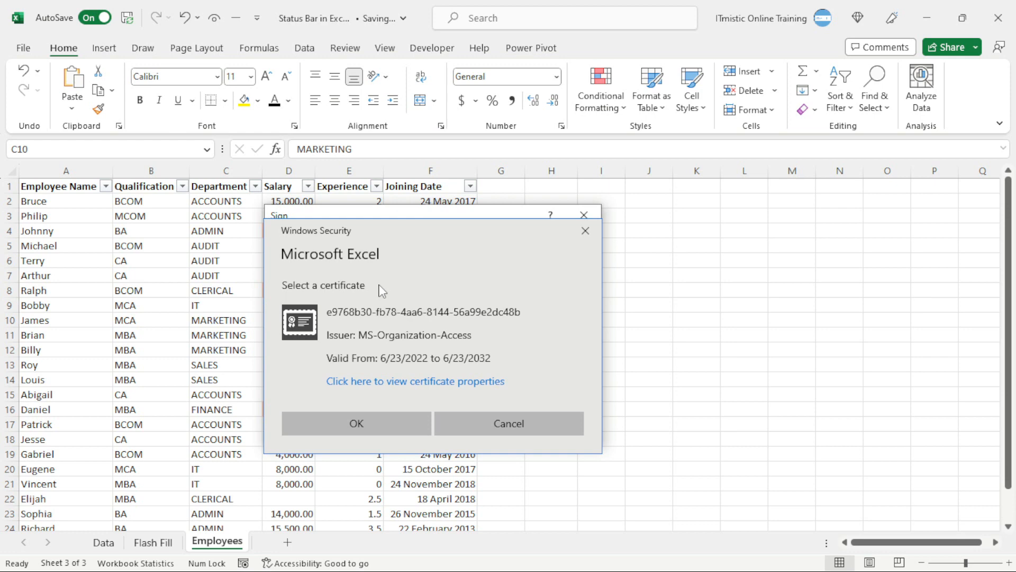
left_click(366, 426)
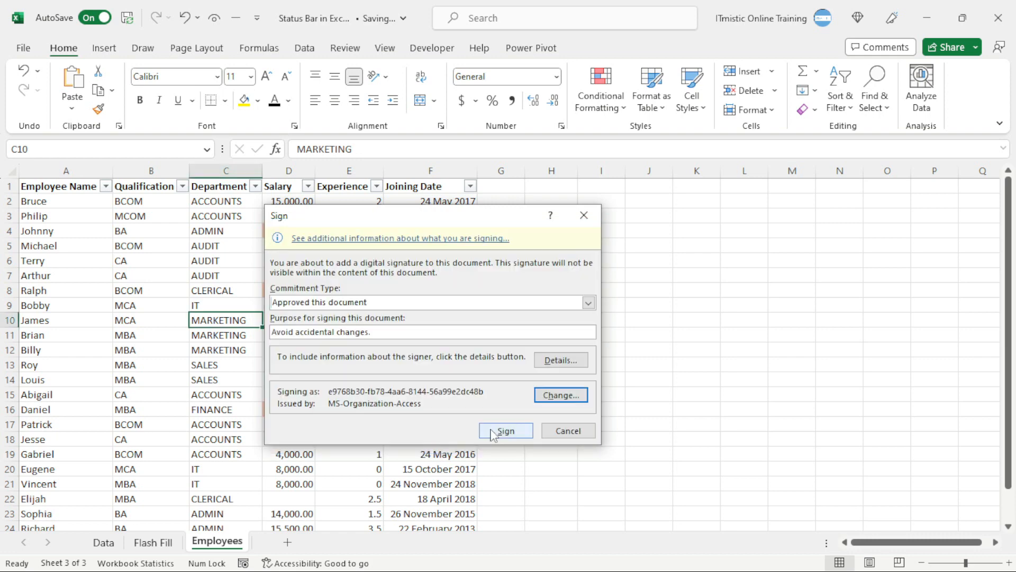
left_click(519, 435)
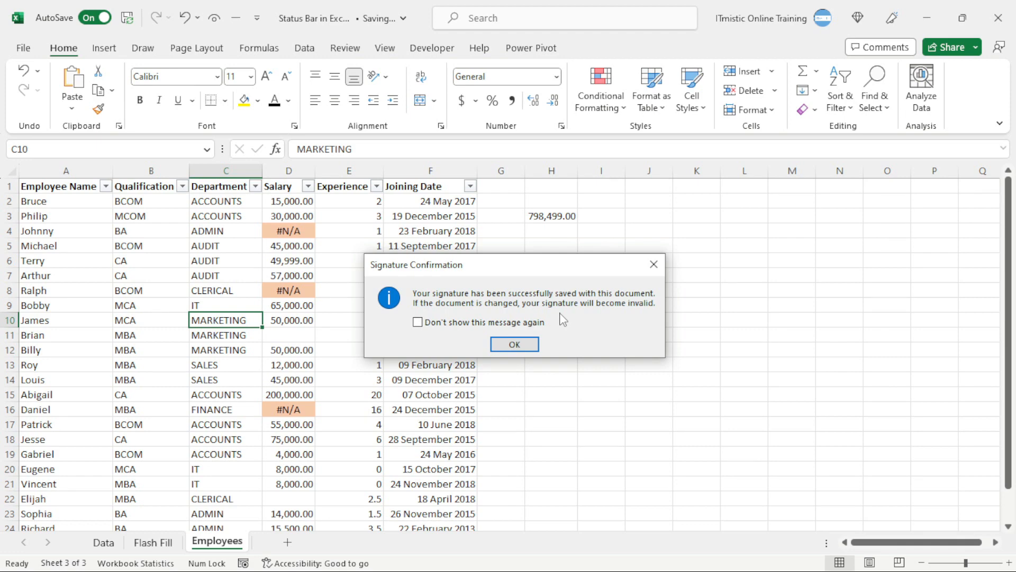
left_click(514, 344)
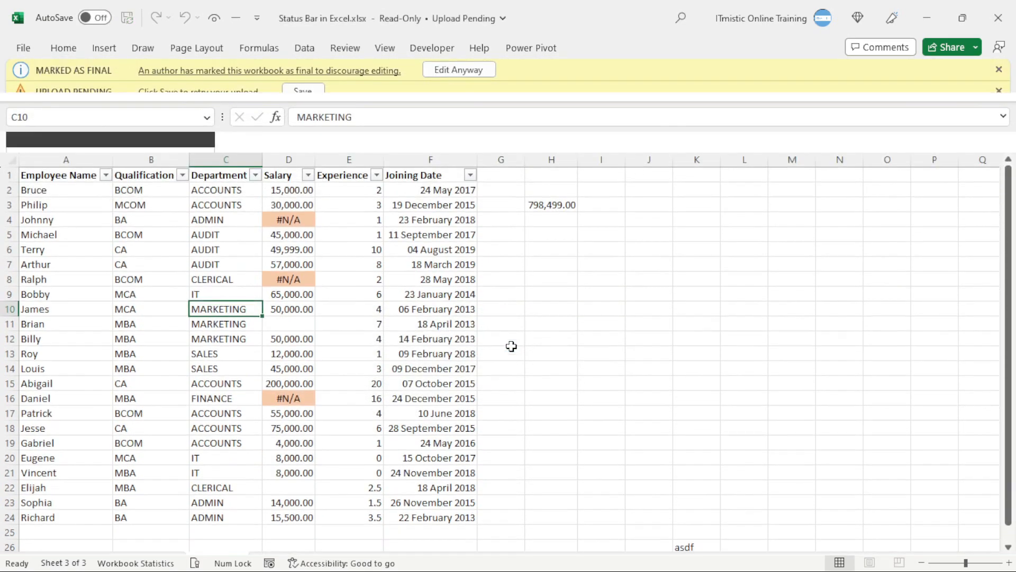
Select cells in the signed Employees sheet and check the digital signature indicator in the status bar.
left_click(420, 295)
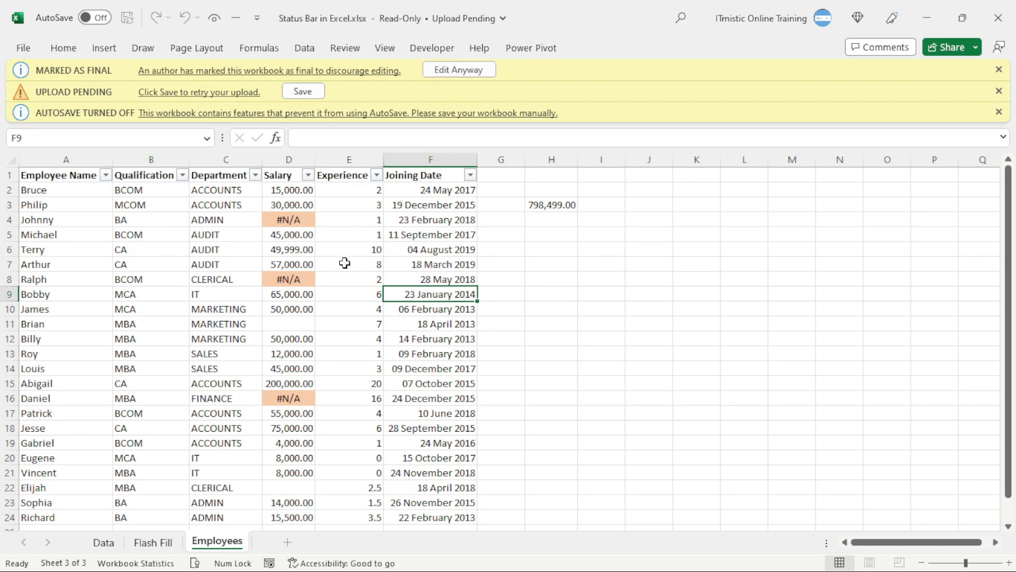
left_click(204, 220)
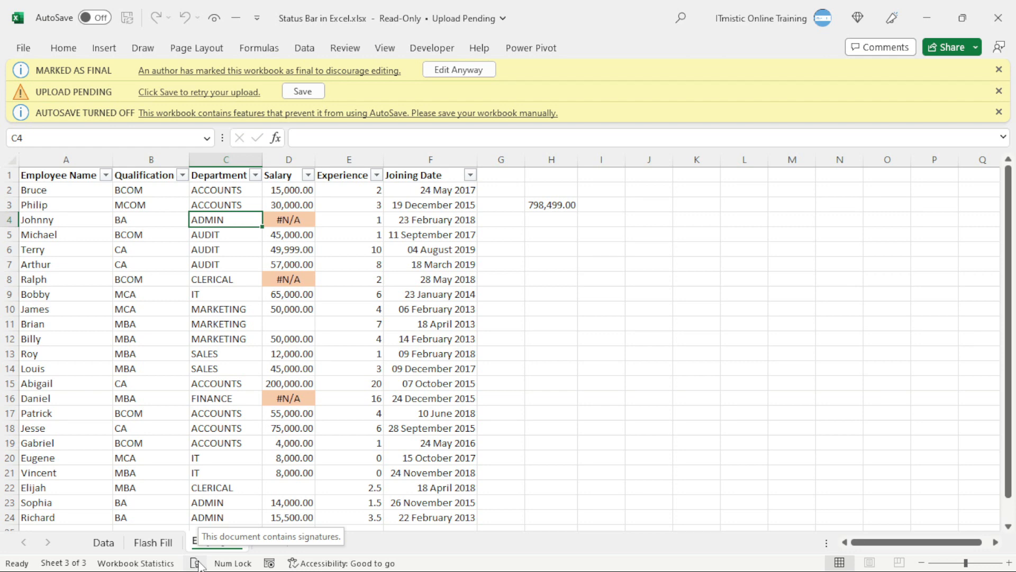
left_click(228, 327)
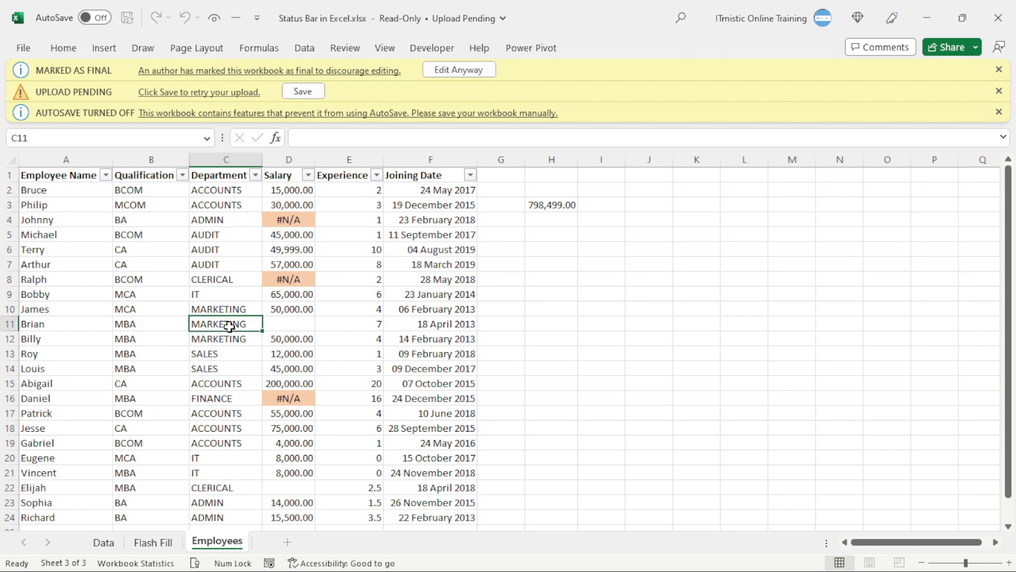
Enable editing of the signed workbook anyway, removing its digital signature.
left_click(443, 72)
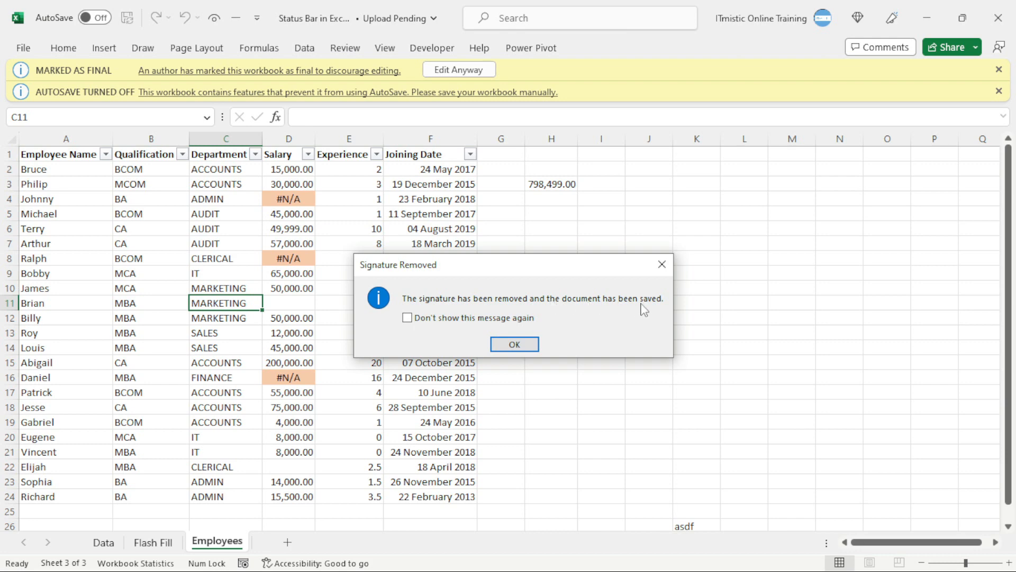
left_click(528, 347)
left_click(289, 290)
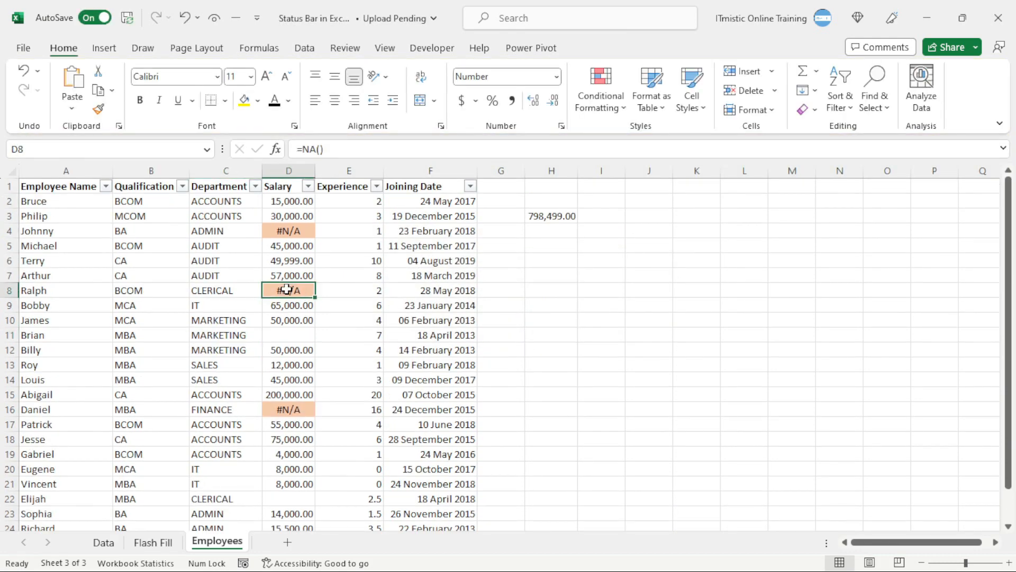
left_click(192, 275)
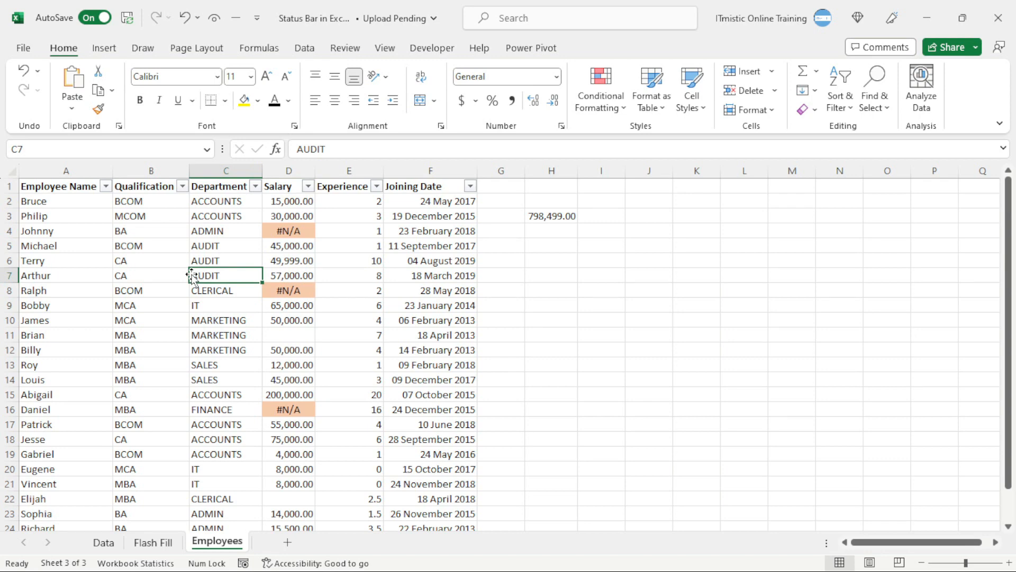
left_click(215, 349)
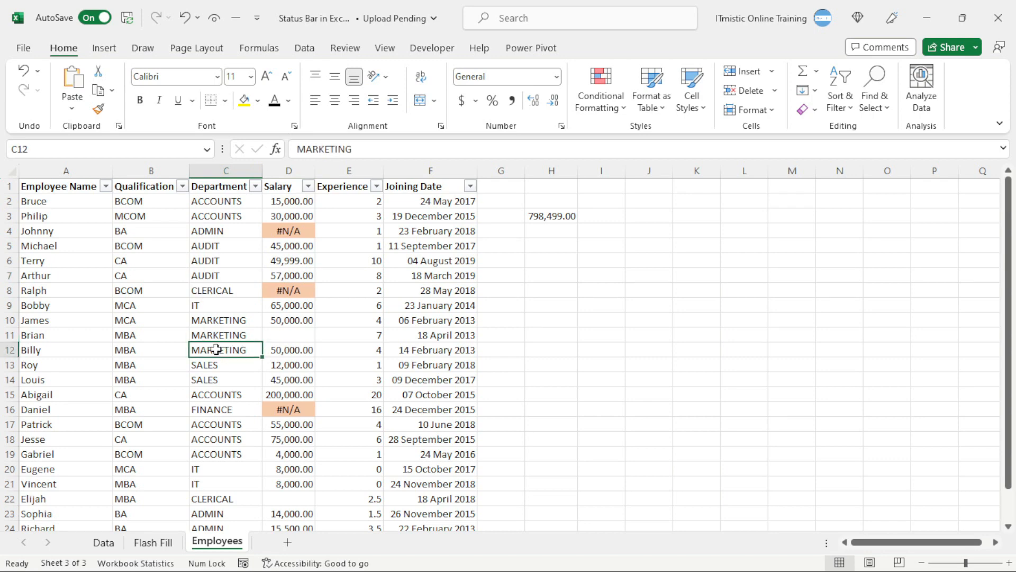
Delete the contents of cells H2 to H4 on the Employees sheet and return to cell A1.
left_click_drag(557, 201, 556, 233)
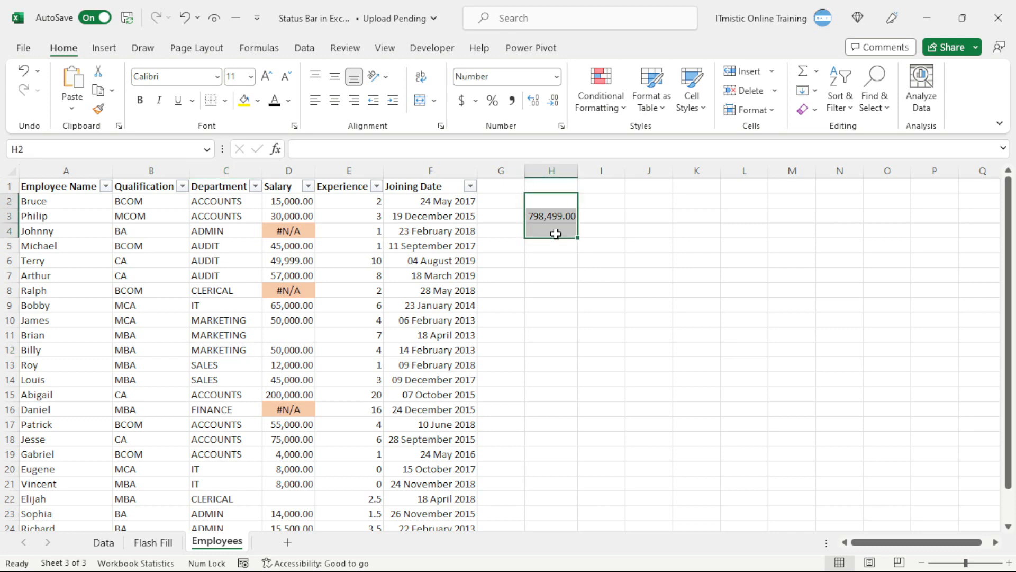
key("Delete")
key("ctrl+Home")
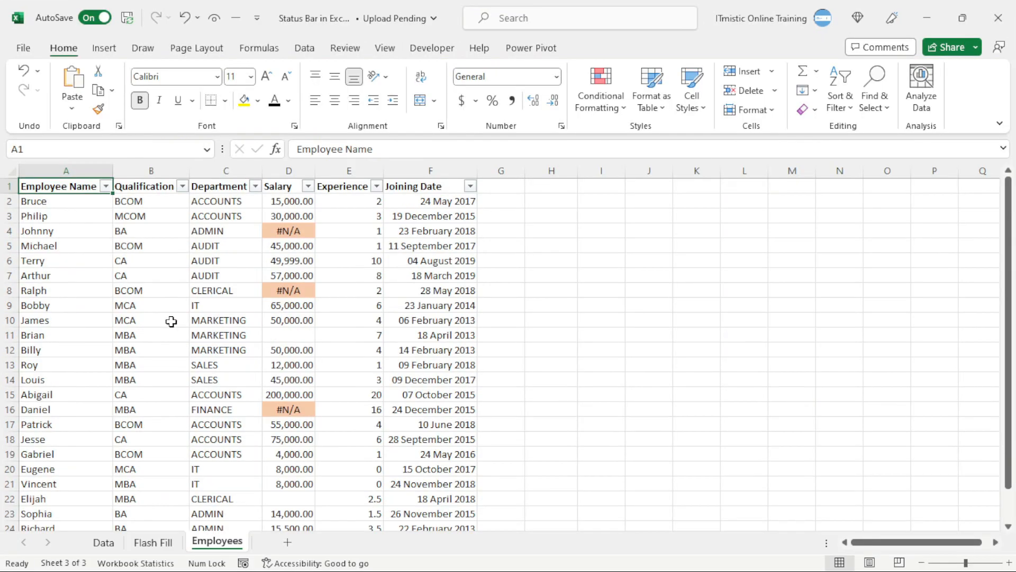
Mark the workbook as final using the Protect Workbook options.
left_click(170, 320)
left_click(25, 47)
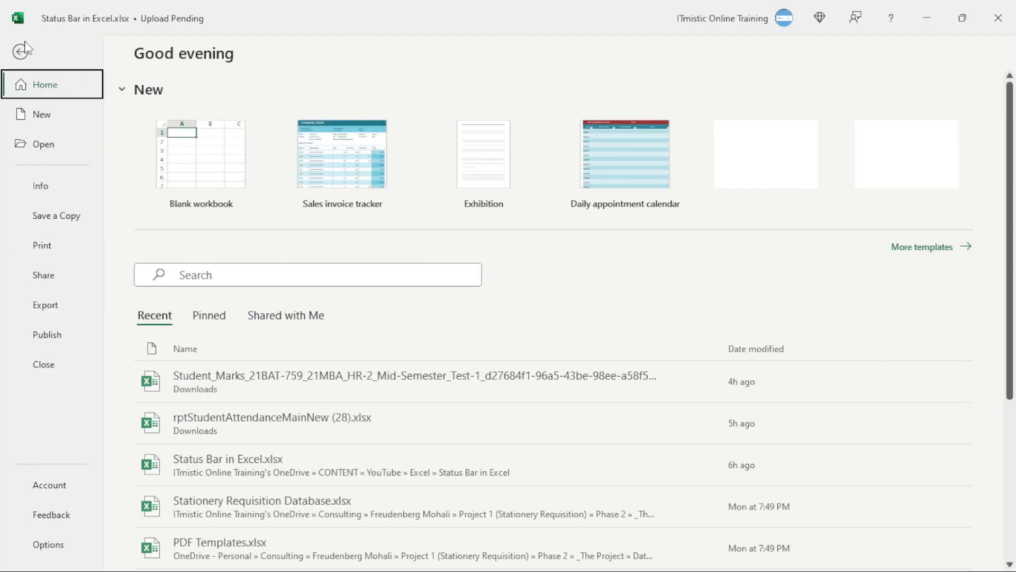
left_click(51, 183)
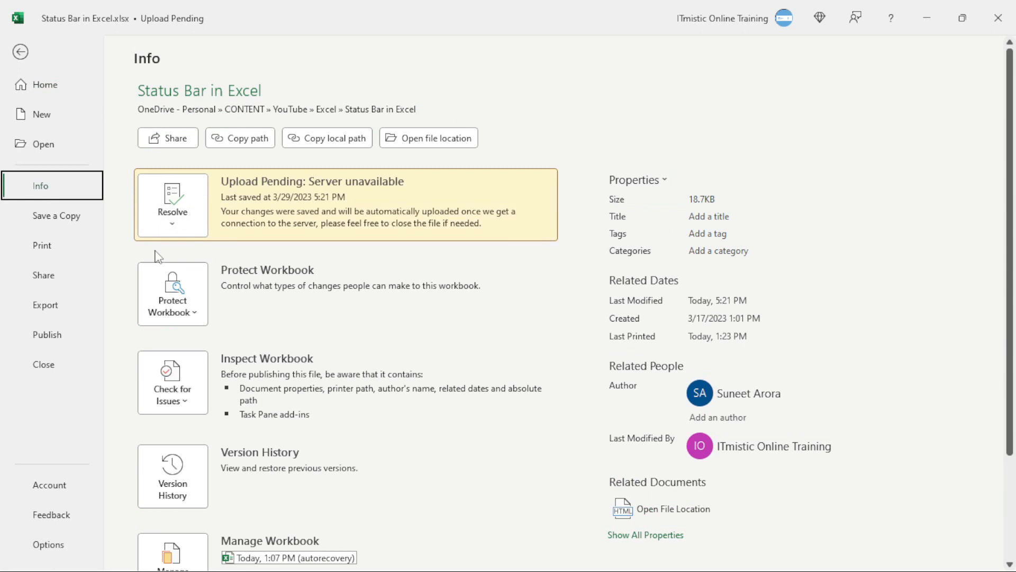
left_click(183, 303)
scroll(197, 227, "down", 1)
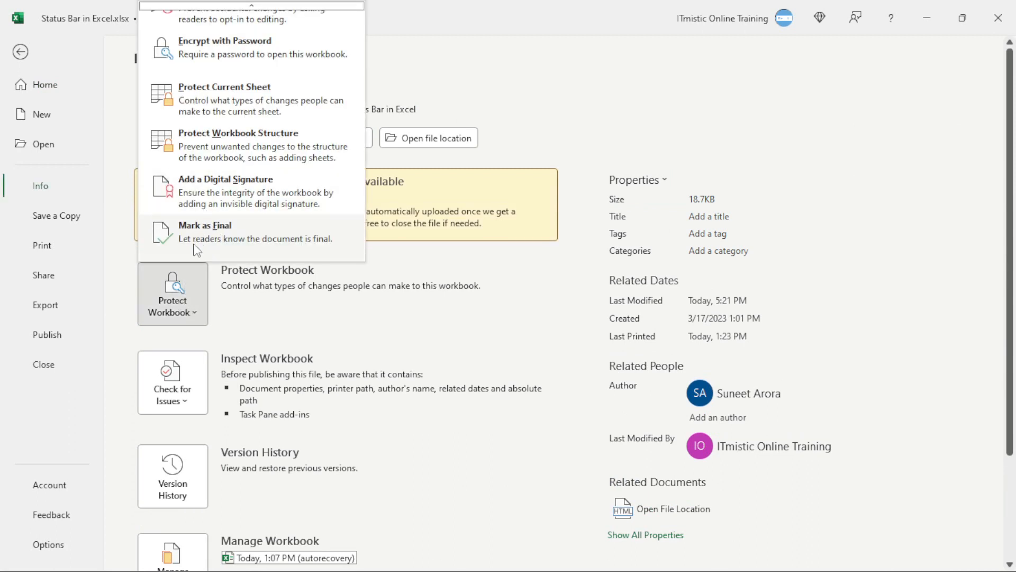
left_click(292, 247)
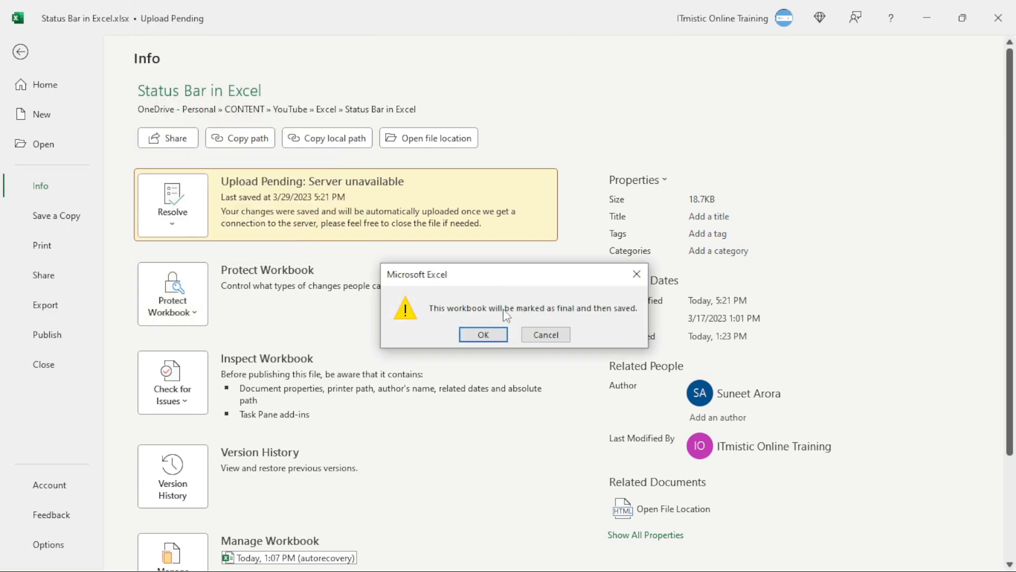
left_click(493, 335)
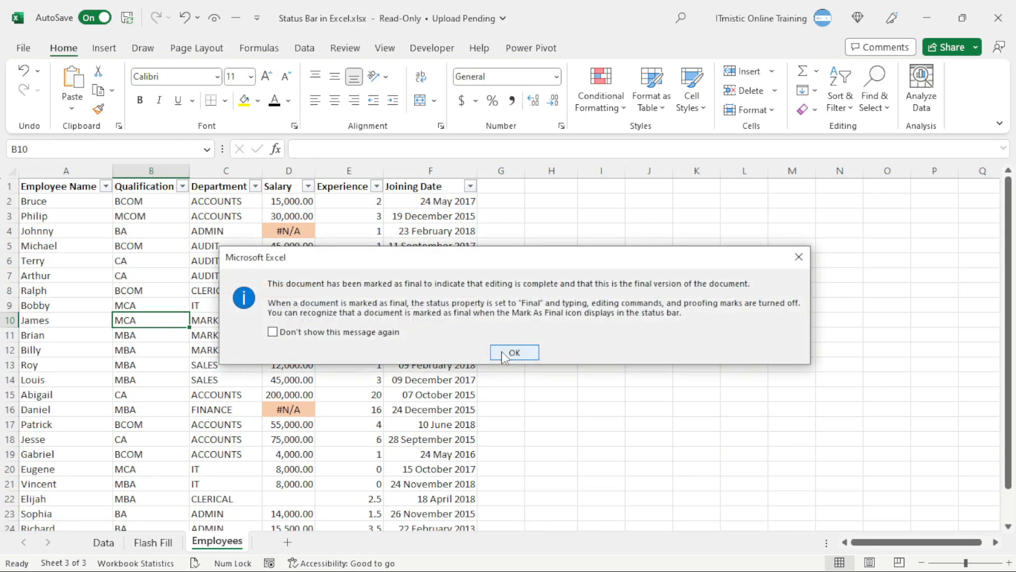
left_click(502, 352)
left_click(350, 252)
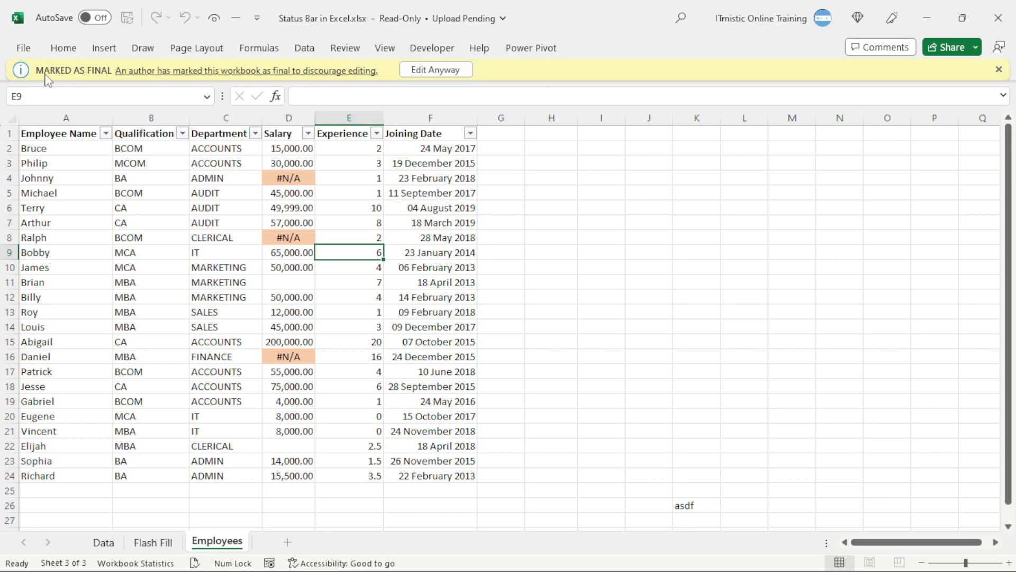
Select several cells in the finalized Employees sheet and check the Marked as Final indicator in the status bar.
left_click(138, 286)
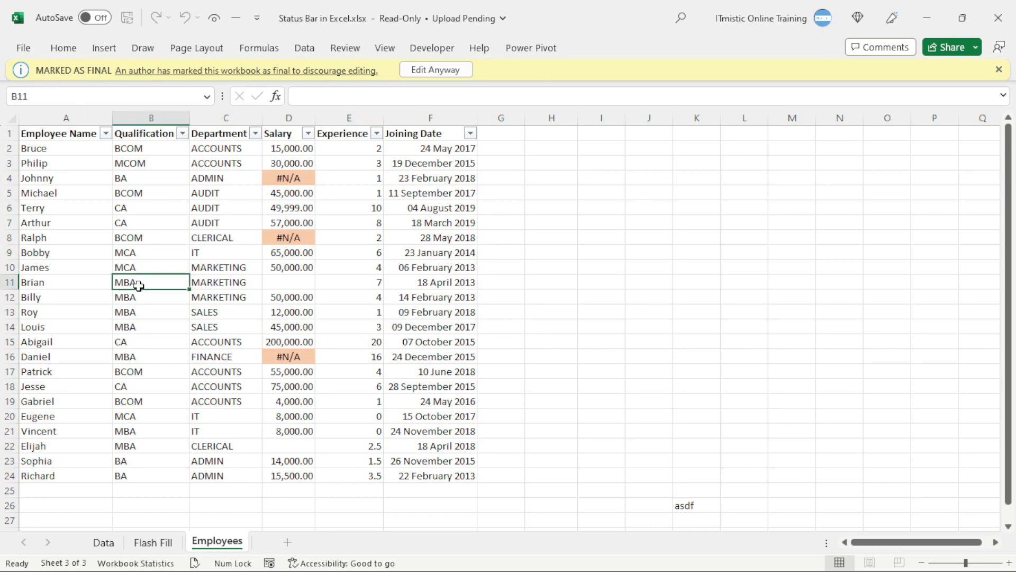
left_click(379, 329)
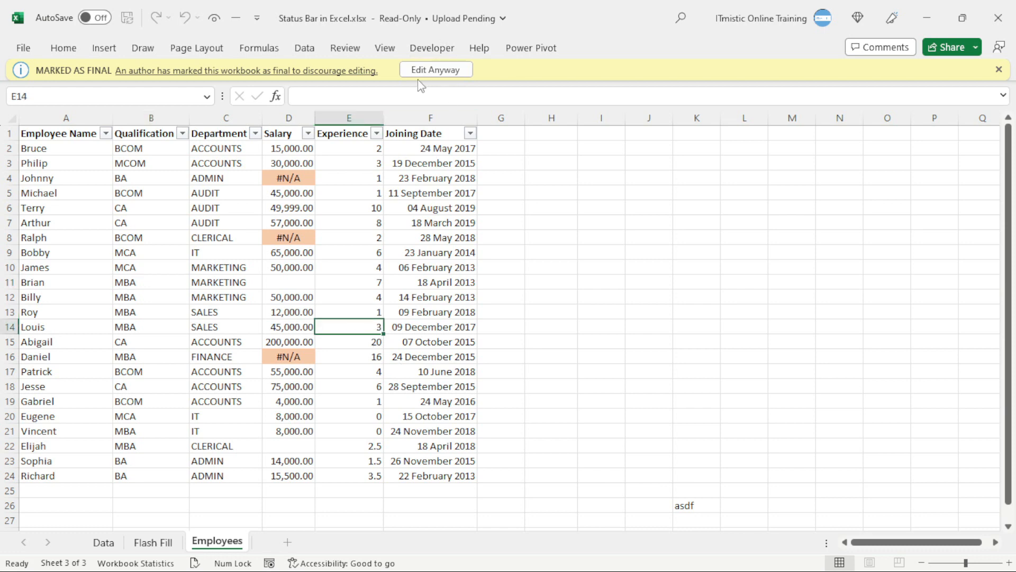
left_click(447, 254)
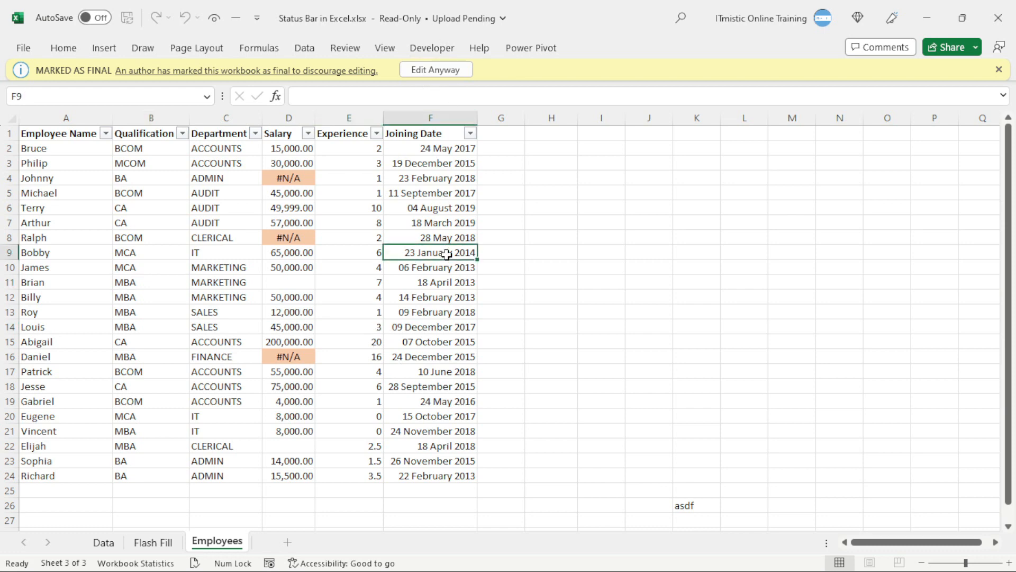
left_click(178, 420)
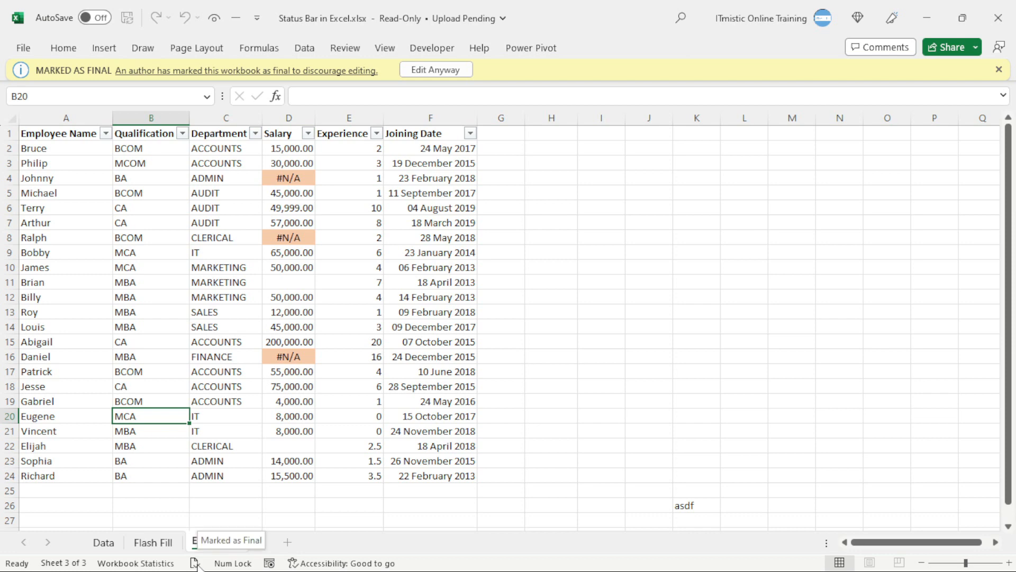
Enable editing of the workbook marked as final and select a blank cell beside the employee table.
left_click(431, 70)
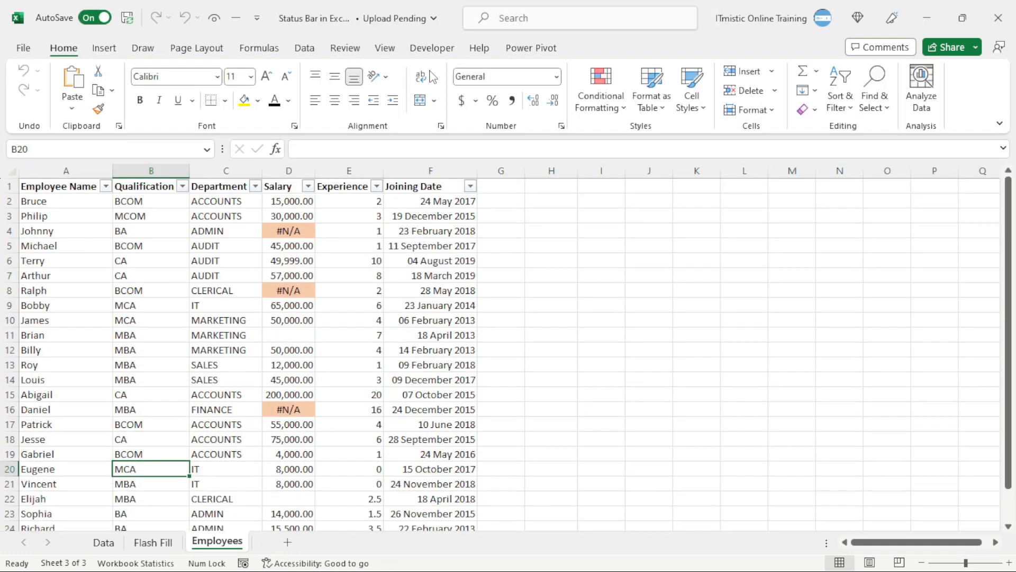
left_click(435, 377)
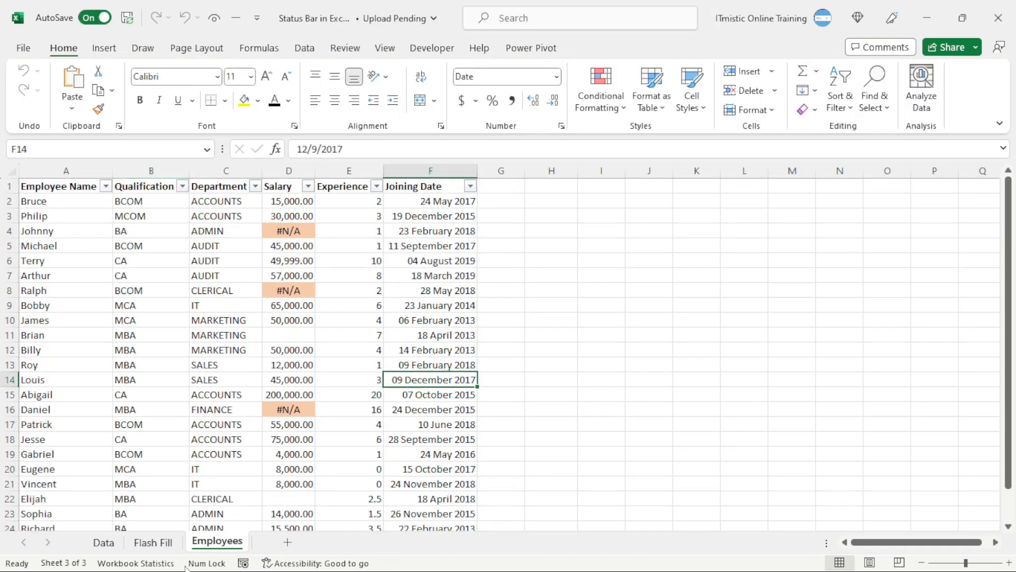
left_click(601, 393)
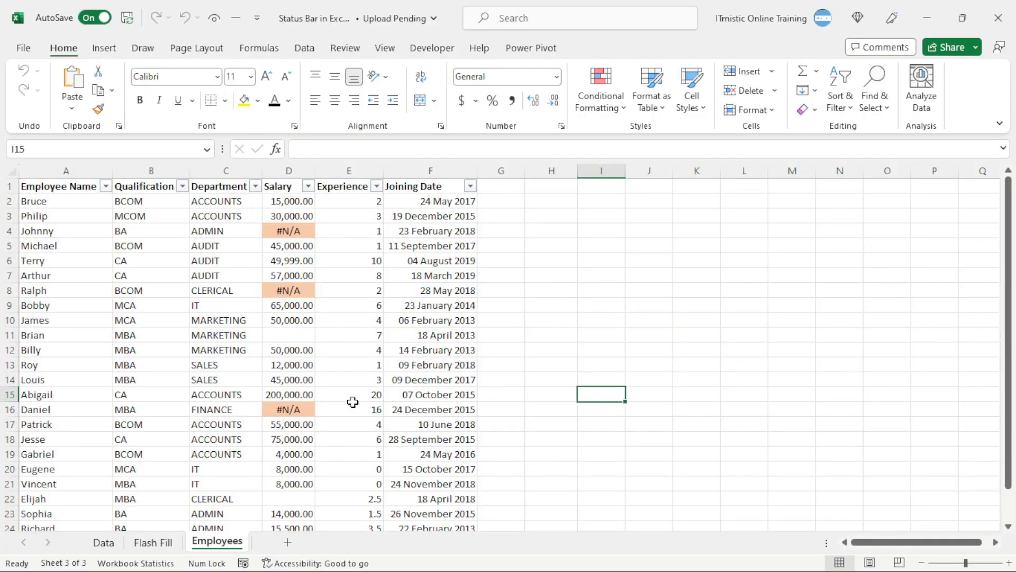
Switch Num Lock off and on again to check its indicator in the status bar.
left_click(222, 409)
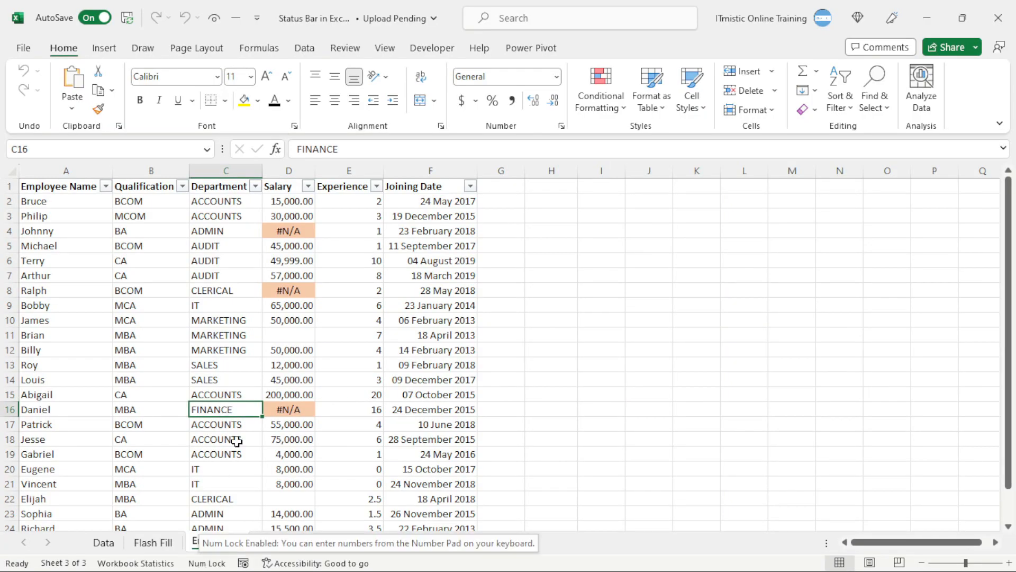
left_click(338, 332)
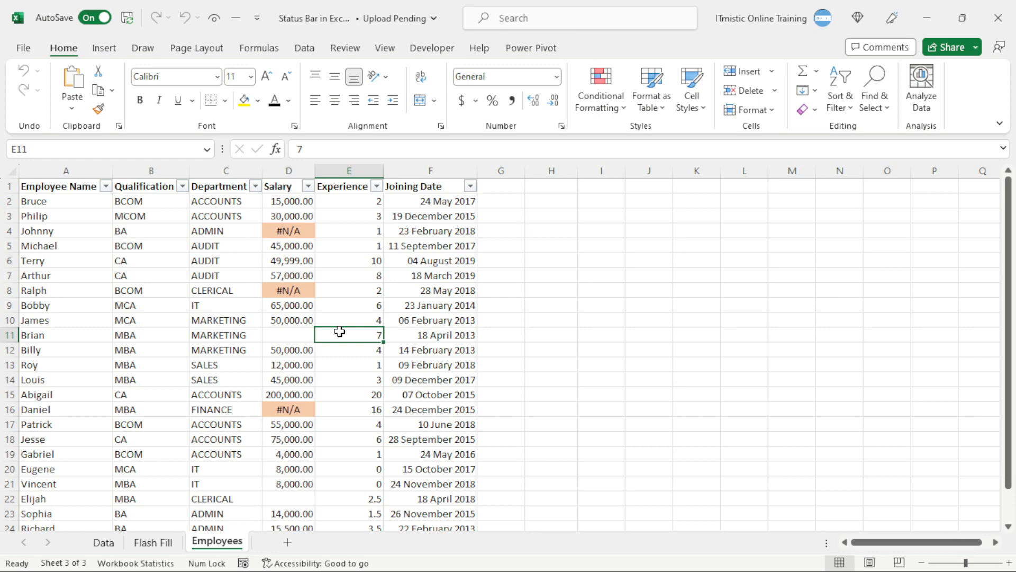
key("Num_Lock")
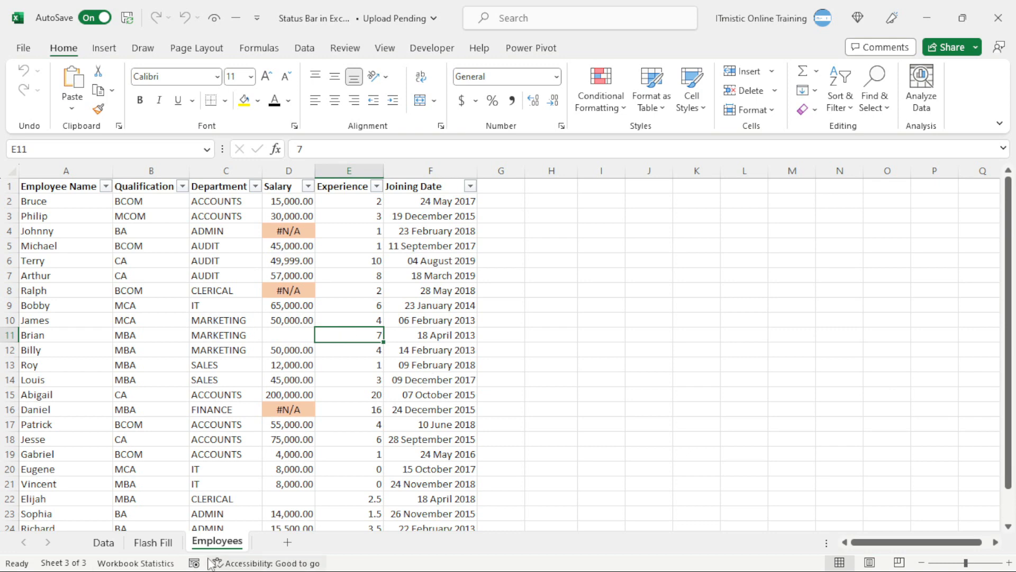
key("Num_Lock")
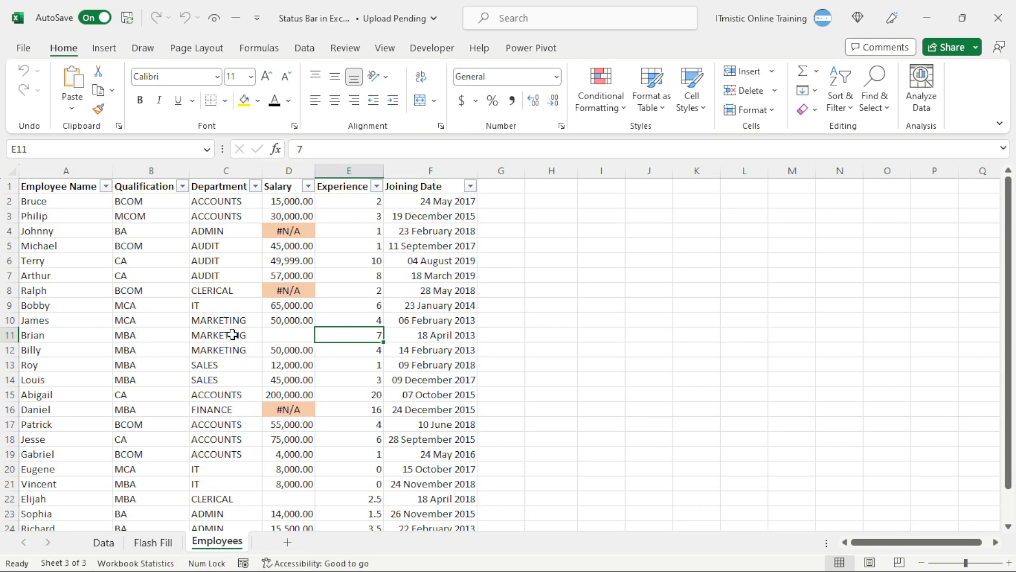
Turn on Caps Lock and Scroll Lock with cell C8 of the Employees sheet selected.
left_click(193, 291)
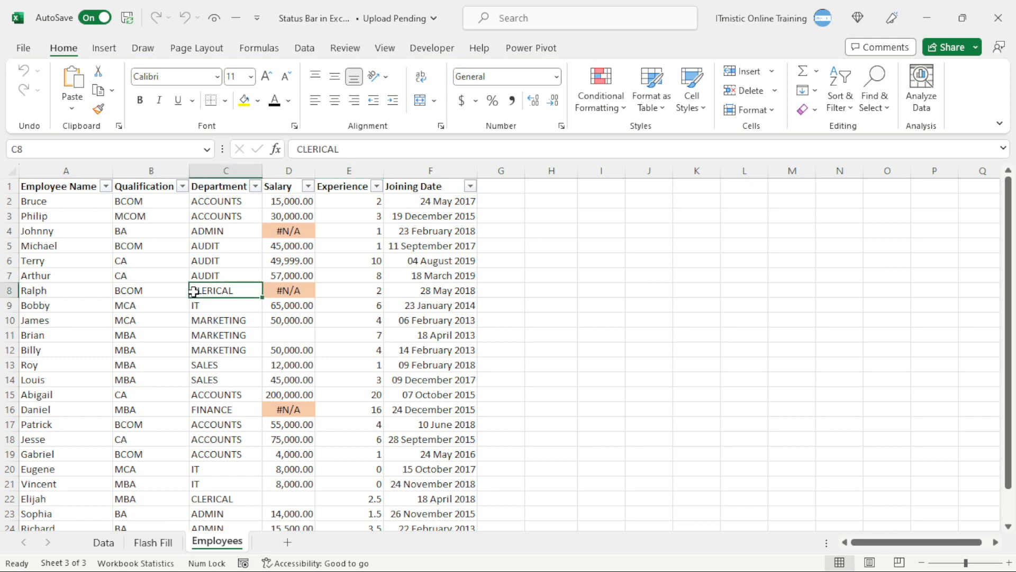
key("Caps_Lock")
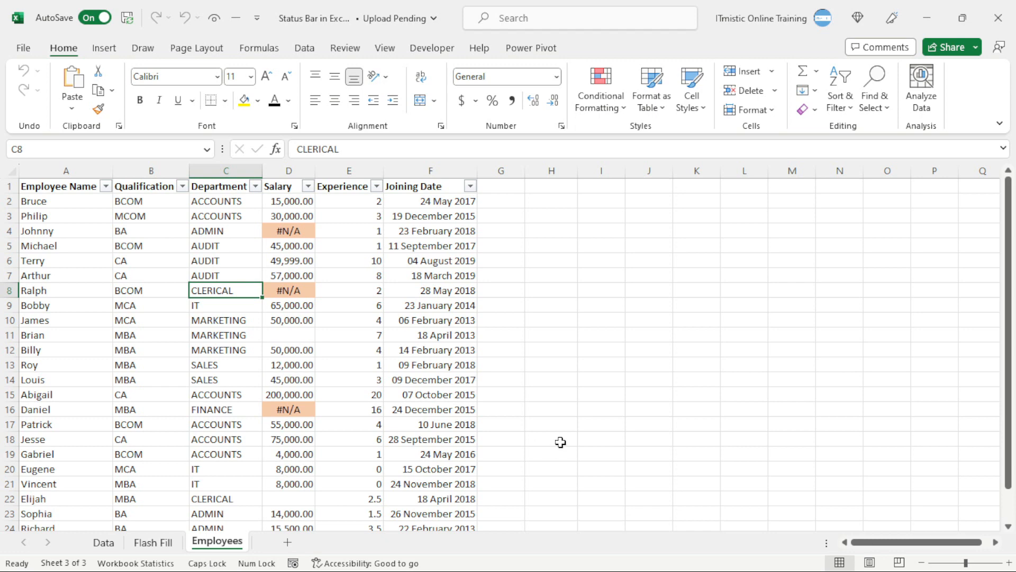
key("Scroll_Lock")
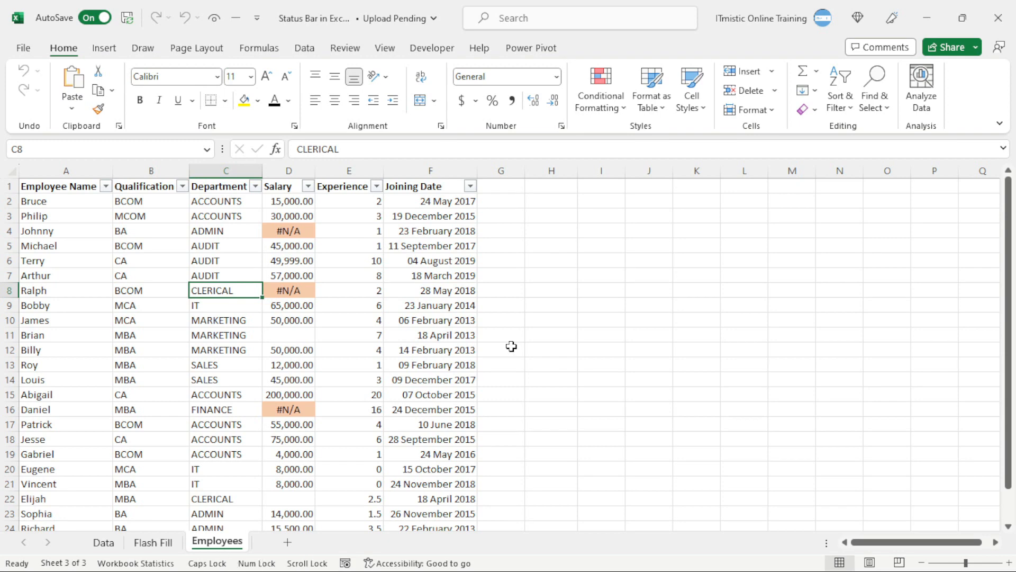
Select cell H3 and examine how the Employees sheet scrolls vertically and horizontally while Scroll Lock is on.
left_click(599, 262)
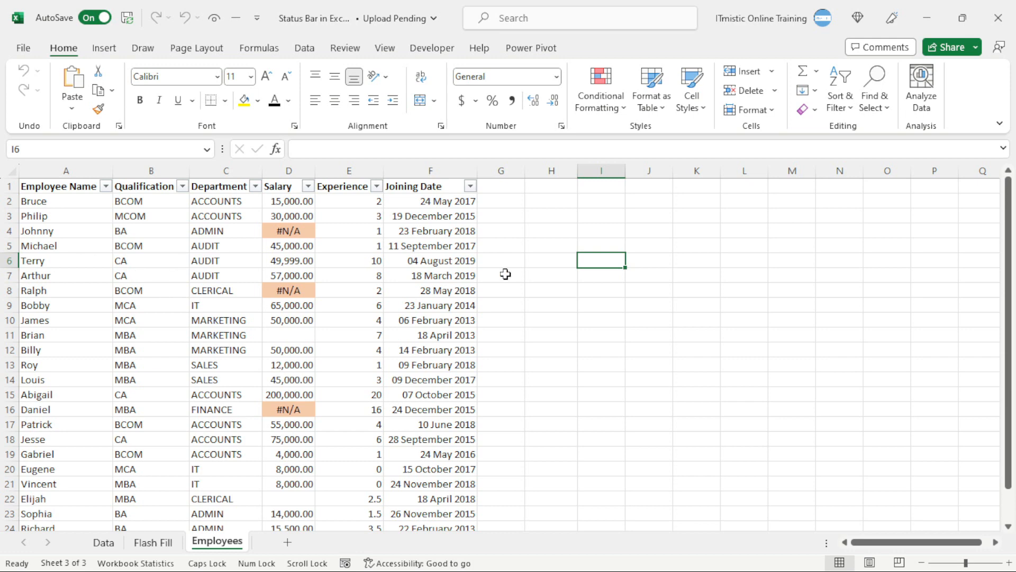
left_click(557, 214)
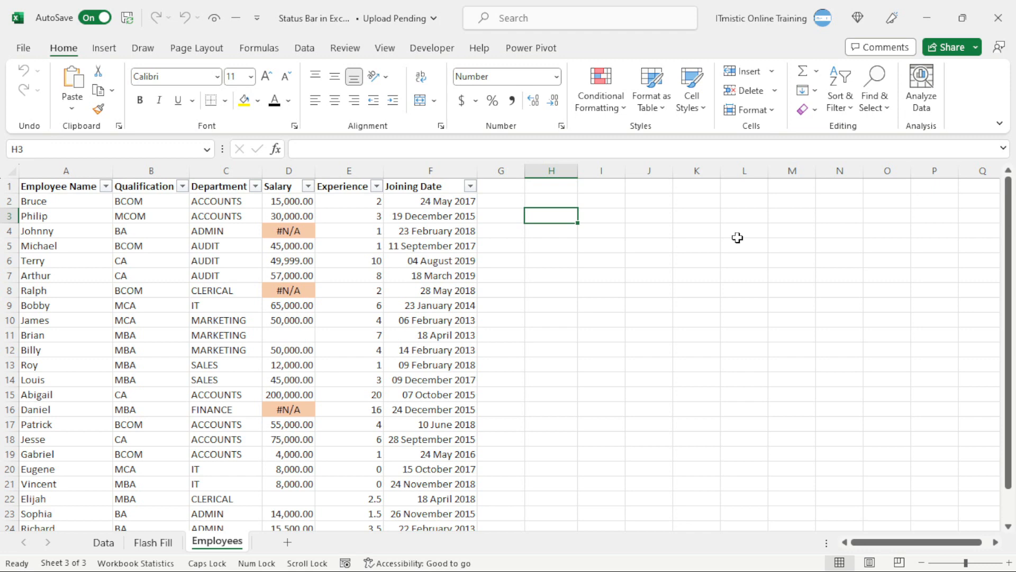
scroll(737, 238, "down", 3)
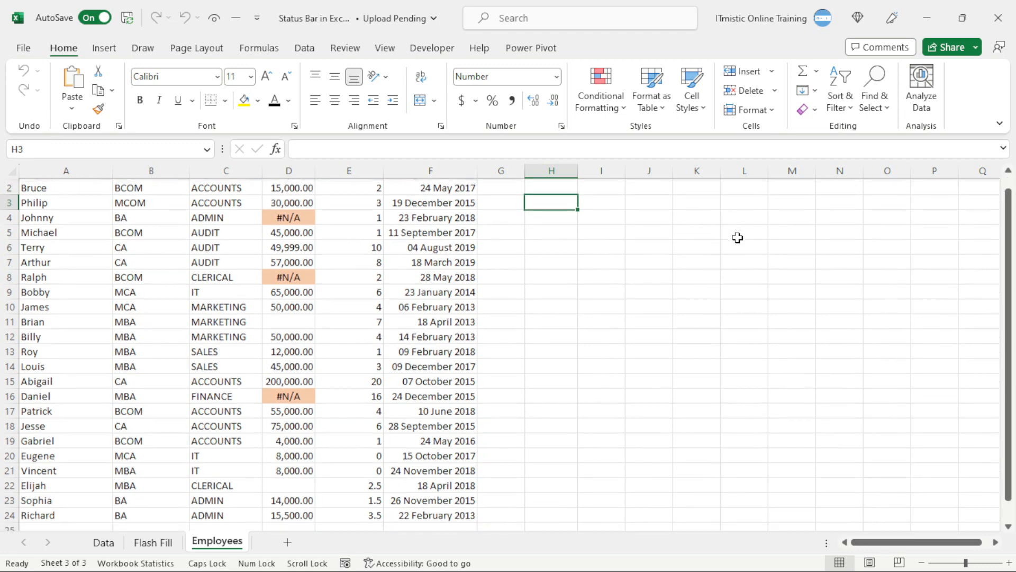
scroll(737, 237, "down", 12)
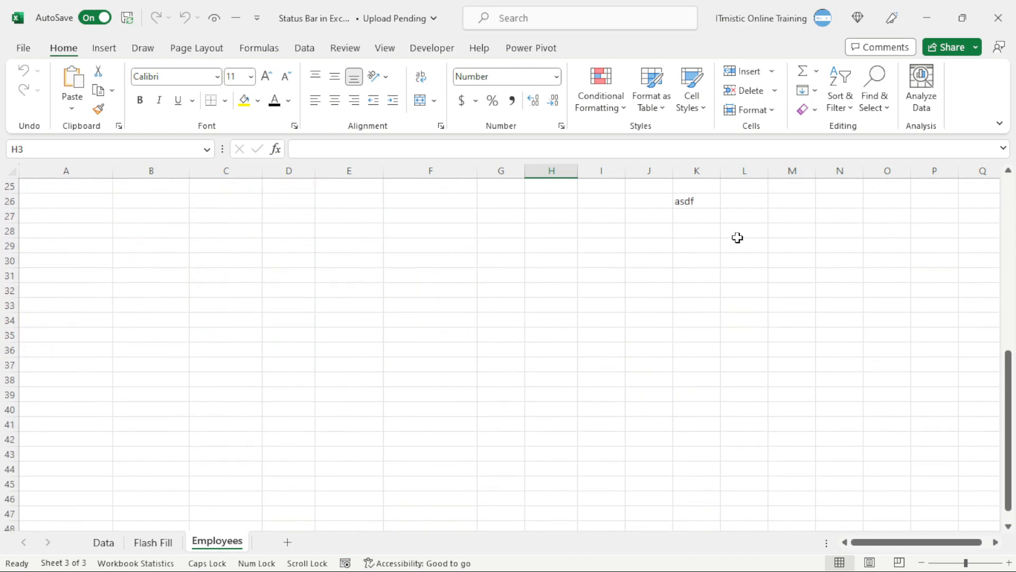
scroll(737, 237, "up", 15)
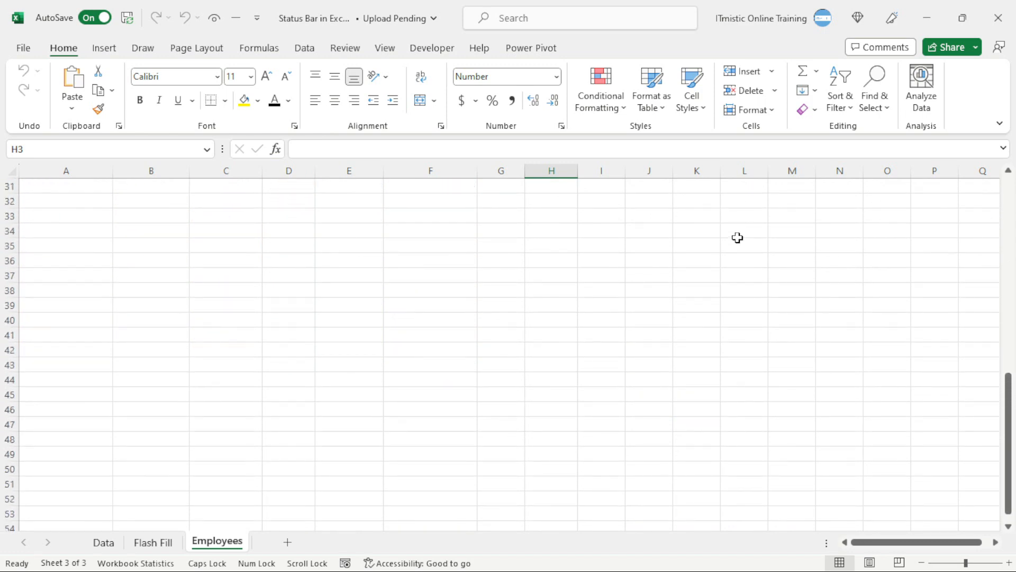
scroll(737, 237, "right", 5)
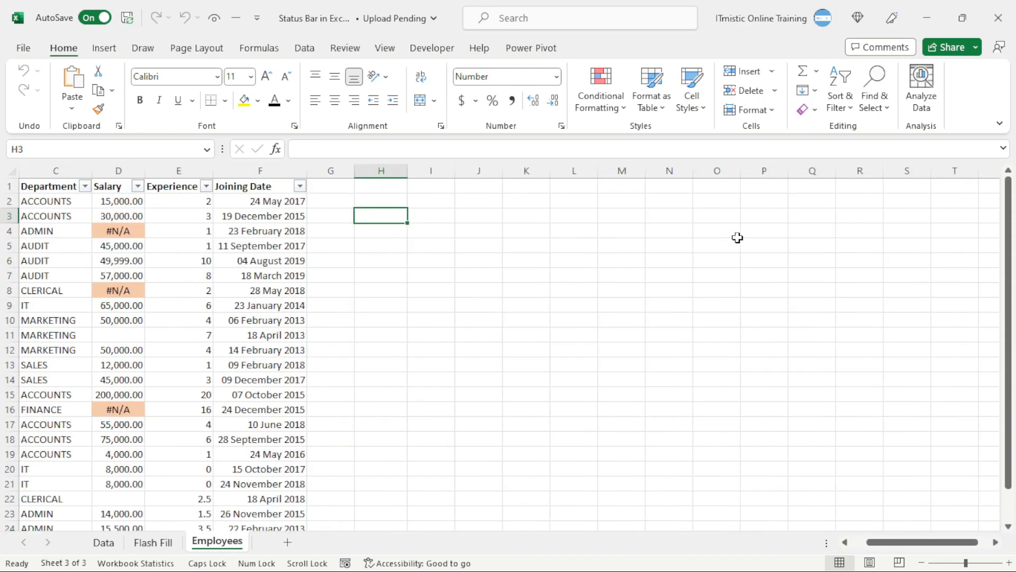
scroll(737, 238, "left", 5)
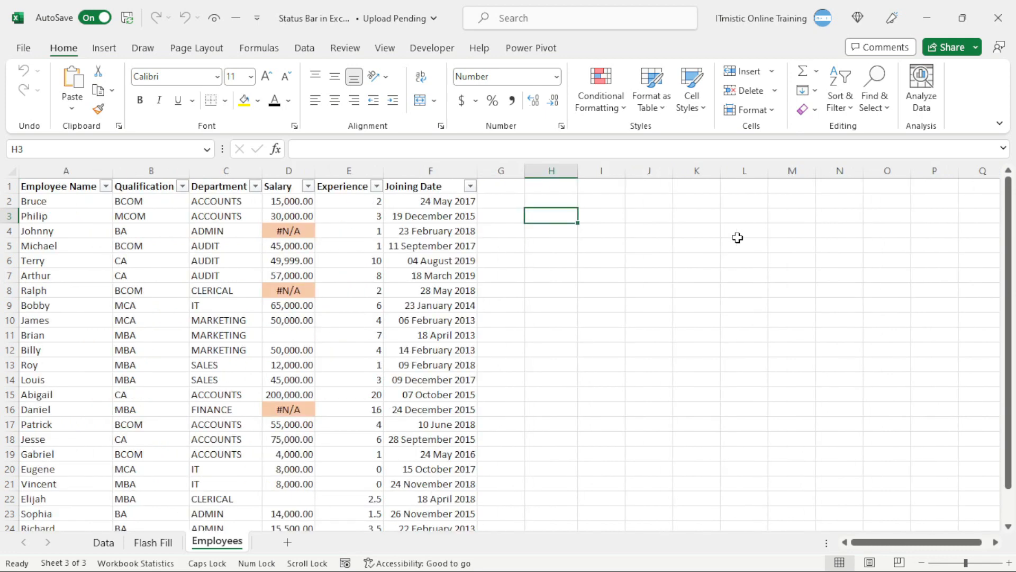
scroll(737, 238, "down", 4)
scroll(737, 237, "up", 2)
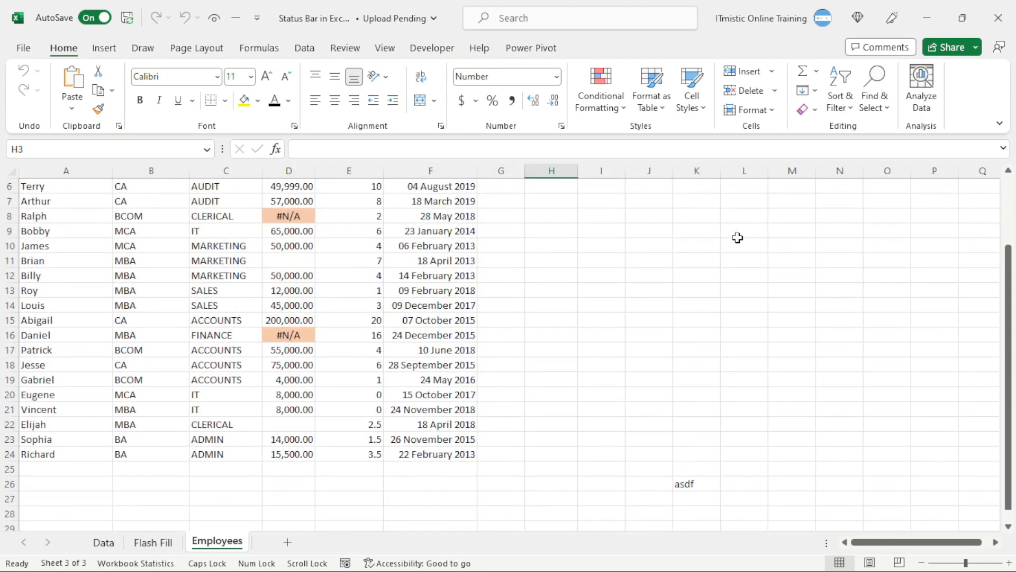
scroll(737, 237, "up", 2)
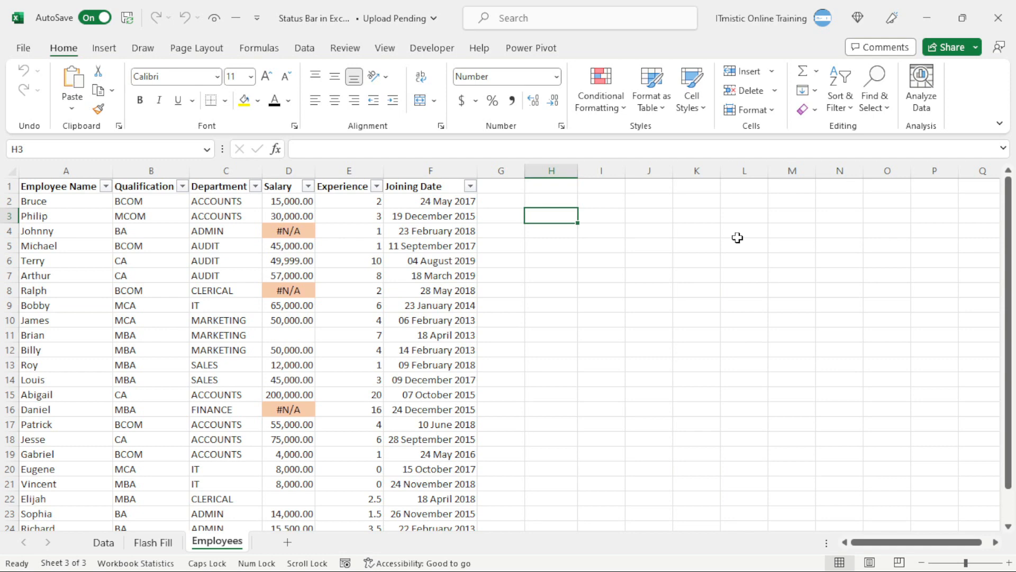
Turn off Scroll Lock and move the active cell down, up and sideways across the Employees sheet.
key("Scroll_Lock")
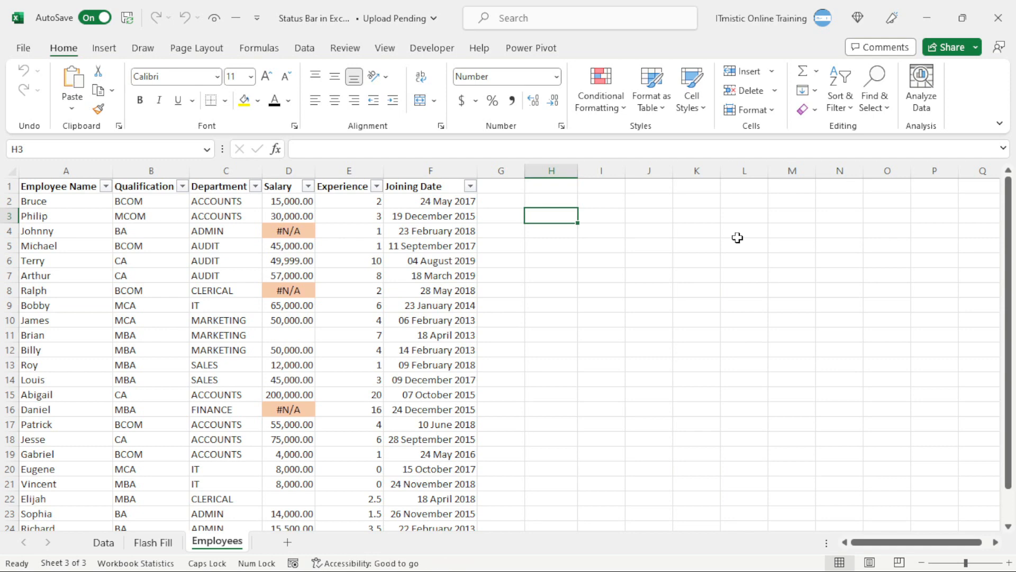
key("Down")
key("Down")
key("Down")
key("Down")
key("Down")
key("Down")
key("Down")
key("Right")
key("Right")
key("Right")
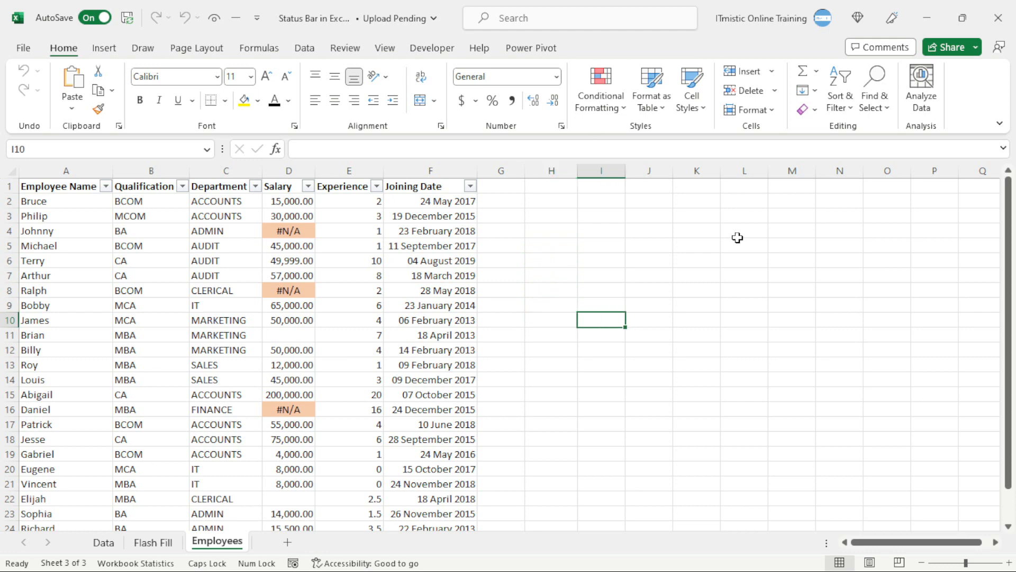
key("Up")
key("Up")
key("Up")
key("Up")
key("Up")
key("Up")
key("Left")
key("Left")
key("Left")
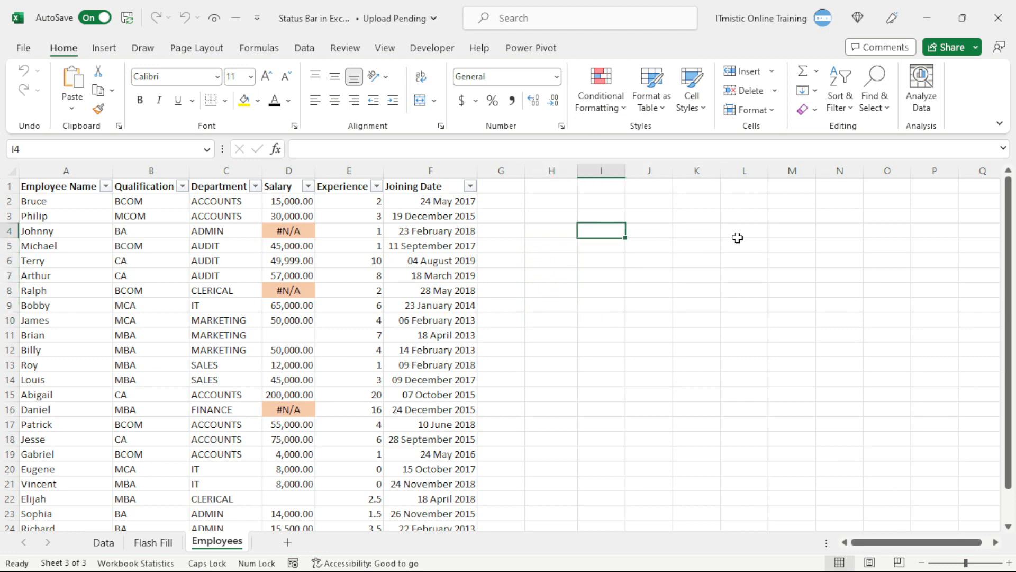
key("Down")
key("Down")
key("Down")
key("Down")
key("Down")
key("Down")
key("Down")
key("Down")
key("Down")
key("Down")
key("Down")
key("Down")
key("Down")
key("Down")
key("Down")
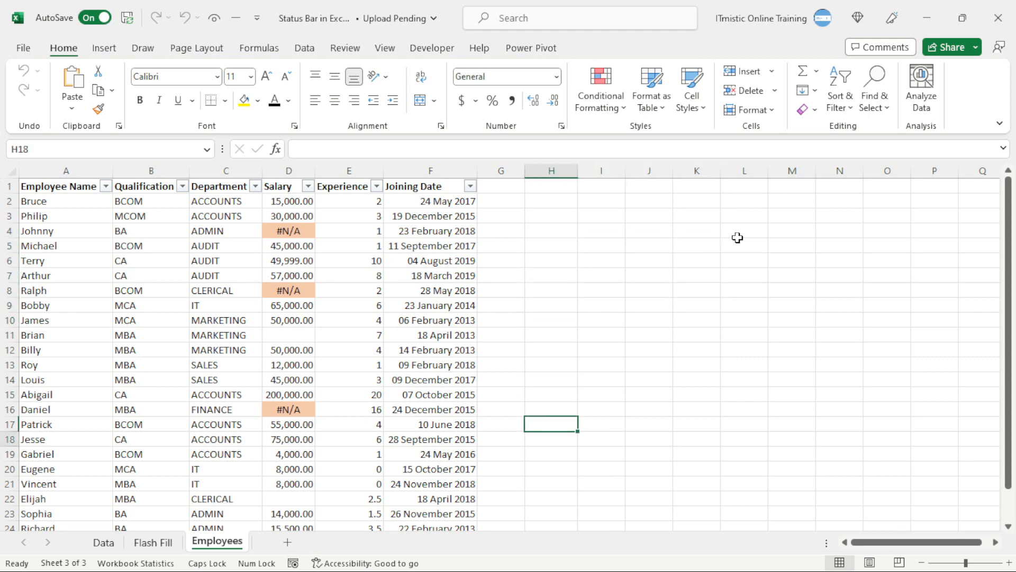
key("Left")
key("Left")
key("Left")
key("Left")
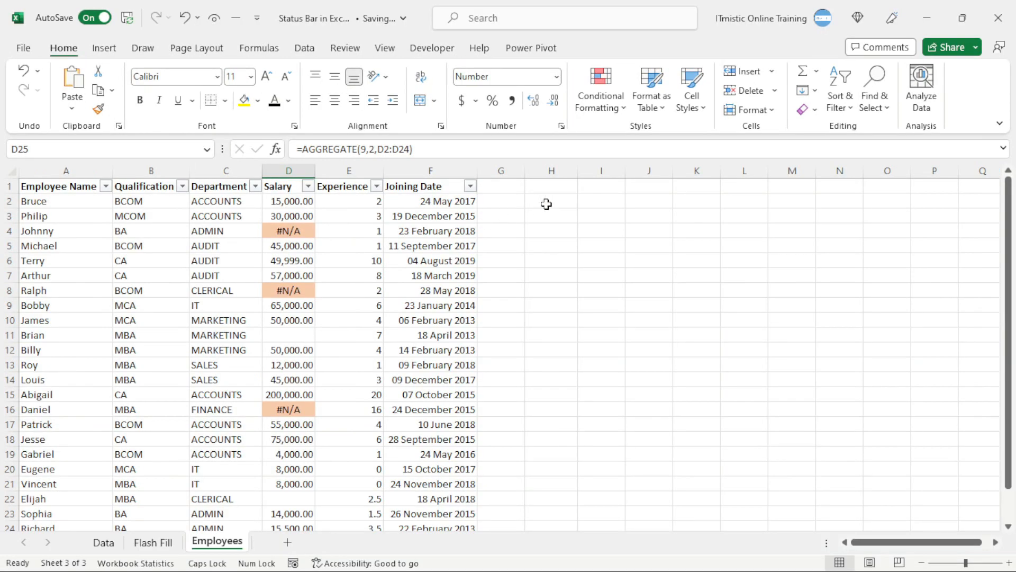
Enter the values 543.123, 45967, 234.65 and 123.67 in cells H2 to H5 of the Employees sheet.
left_click(546, 205)
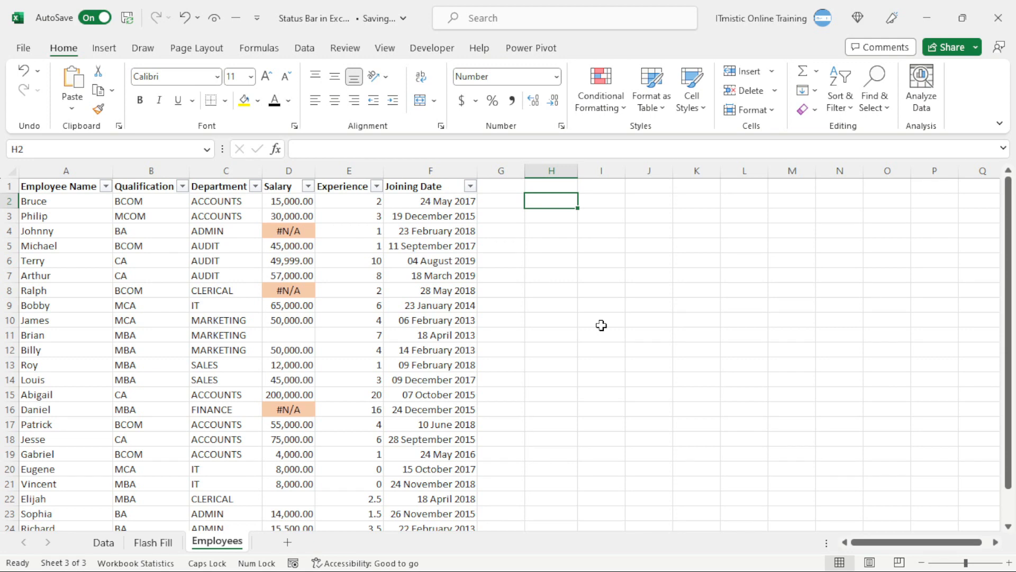
type("543.123")
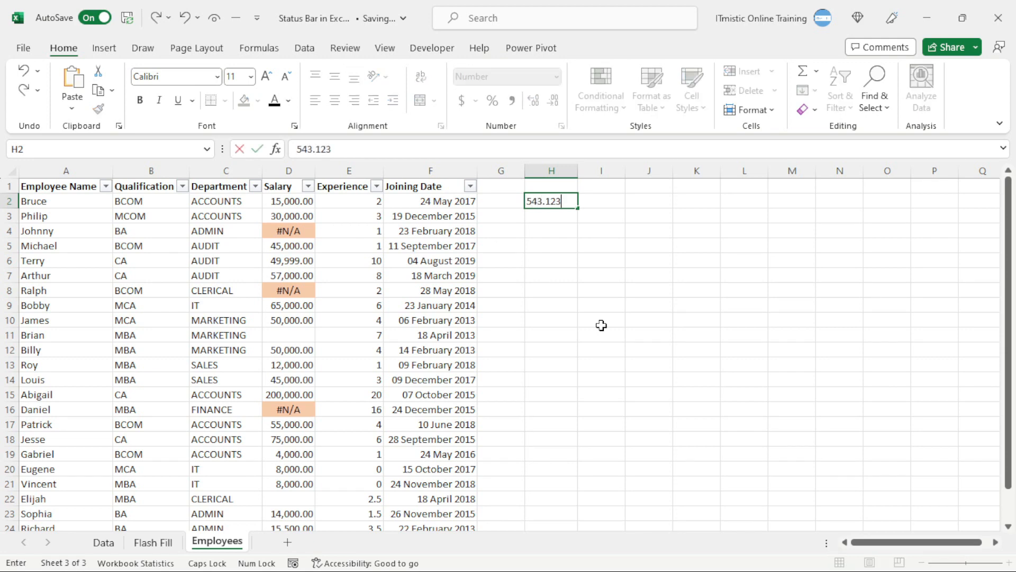
key("Return")
type("45967")
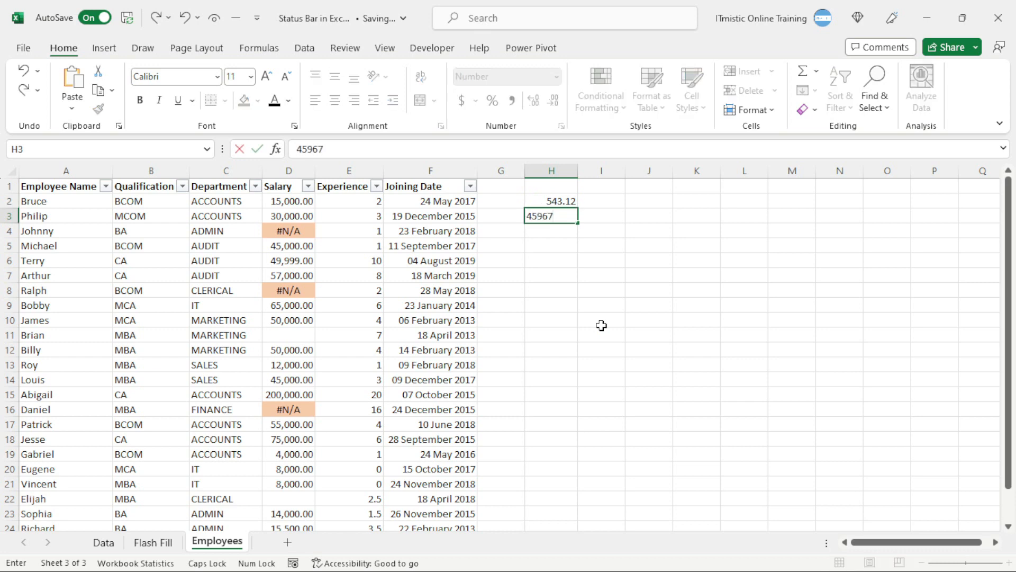
key("Return")
type("234.65")
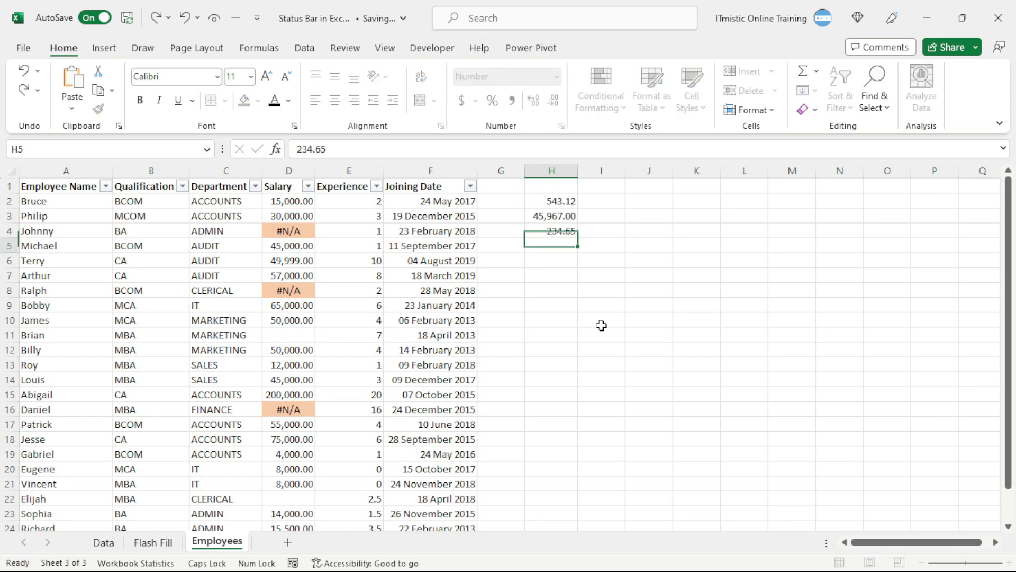
key("Return")
type("123.67")
key("Return")
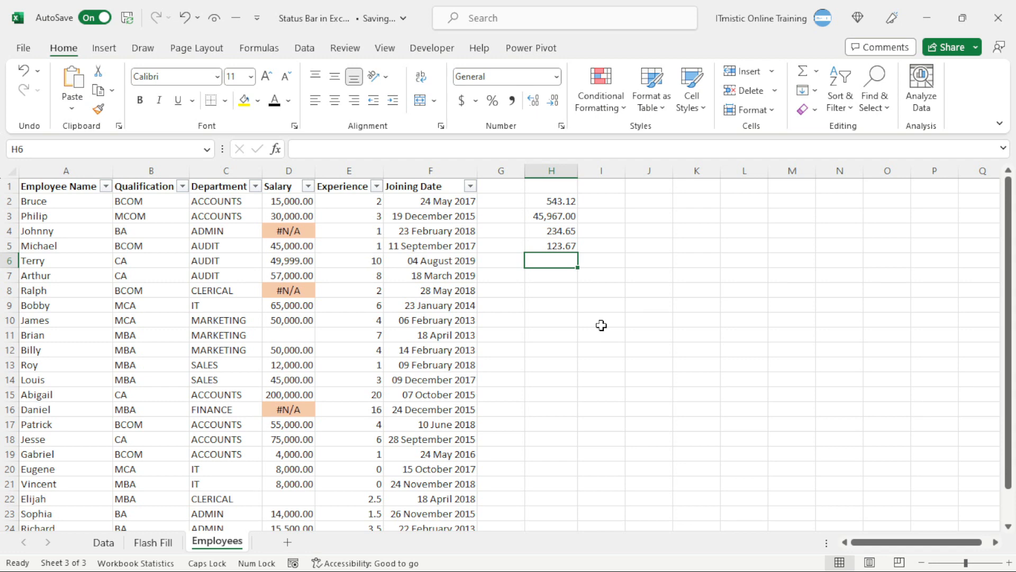
Enter 15.62 in cell H7 of the Employees sheet and move on to cell H9.
key("Return")
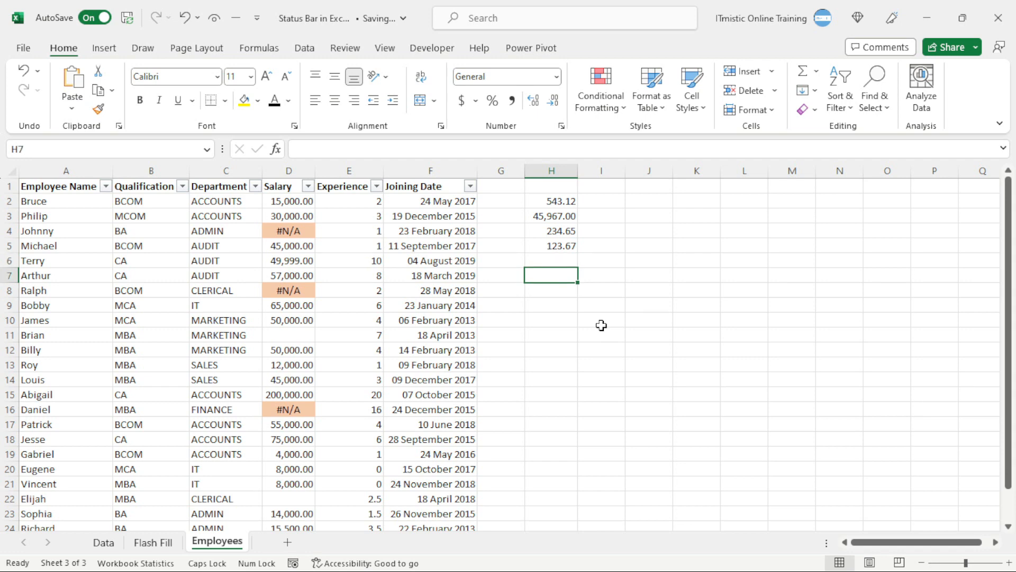
type("15")
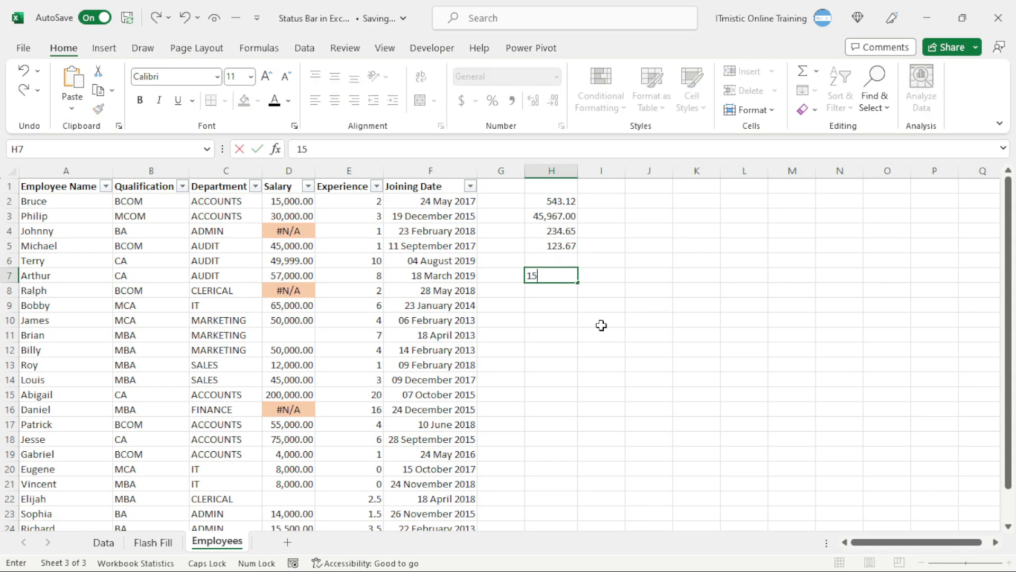
type(".62")
key("Return")
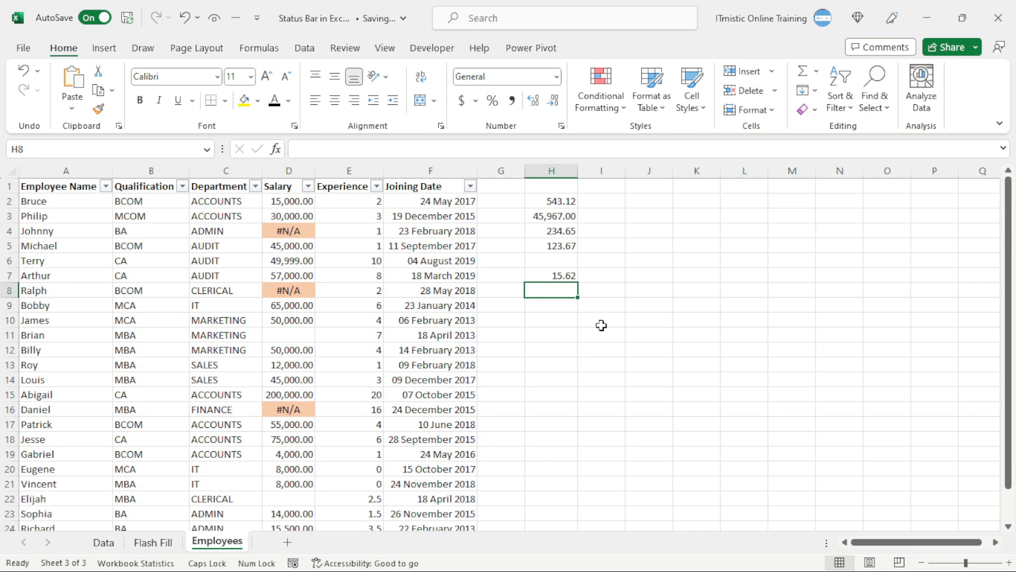
key("Return")
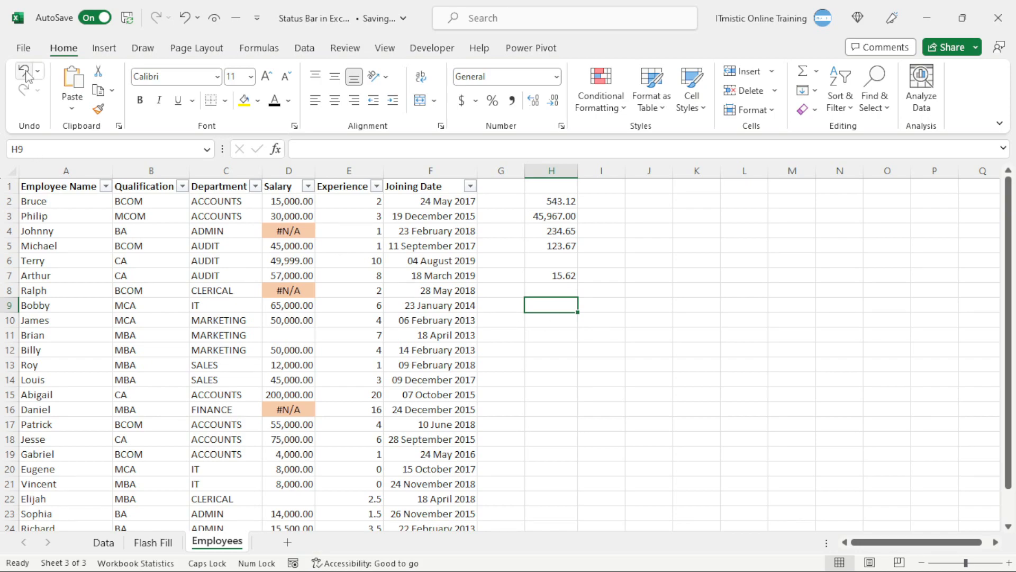
Enable automatic decimal point insertion with 2 places in Excel's advanced editing options.
left_click(24, 48)
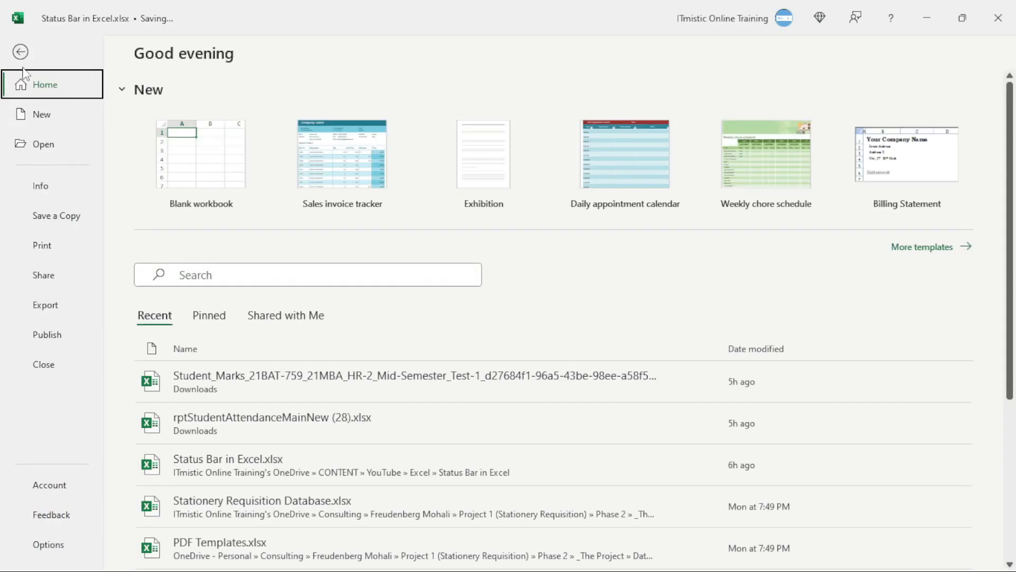
left_click(61, 548)
left_click(230, 212)
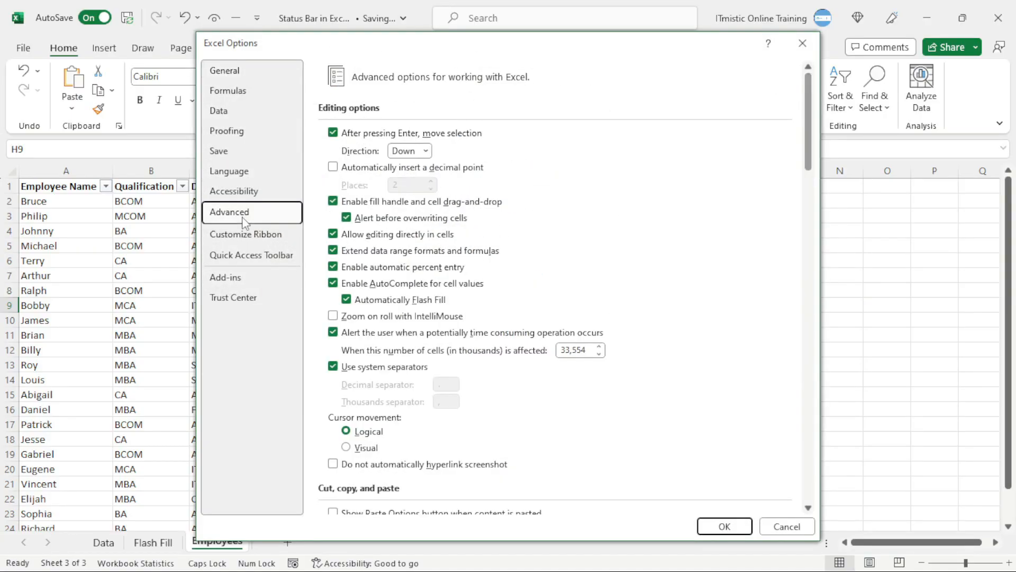
left_click(333, 168)
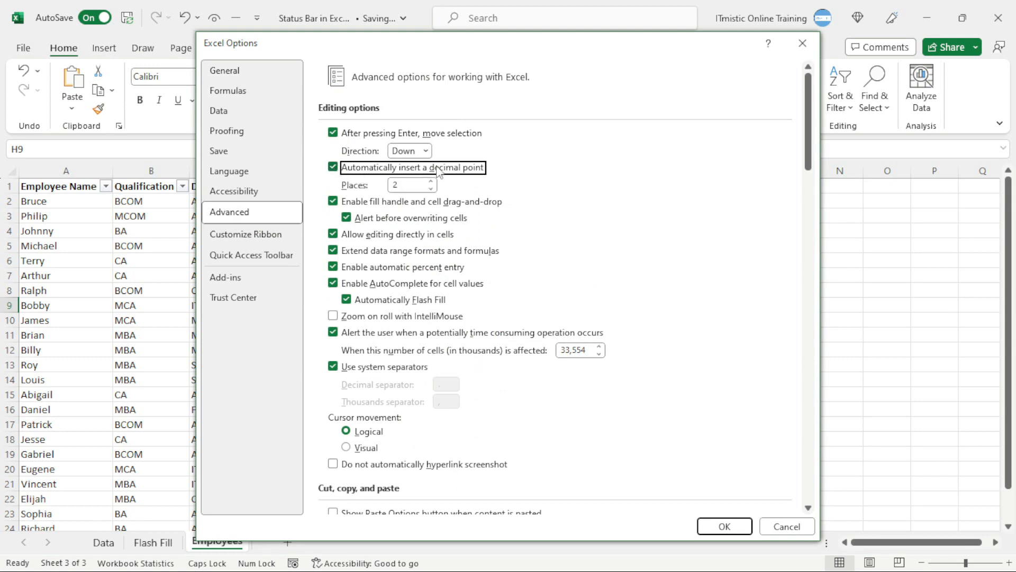
left_click(401, 185)
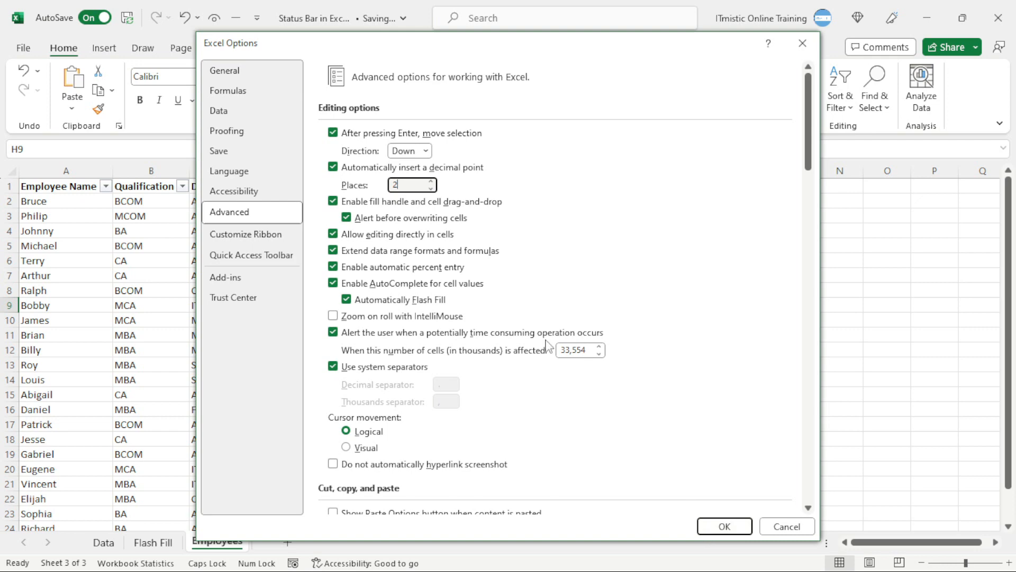
left_click(725, 527)
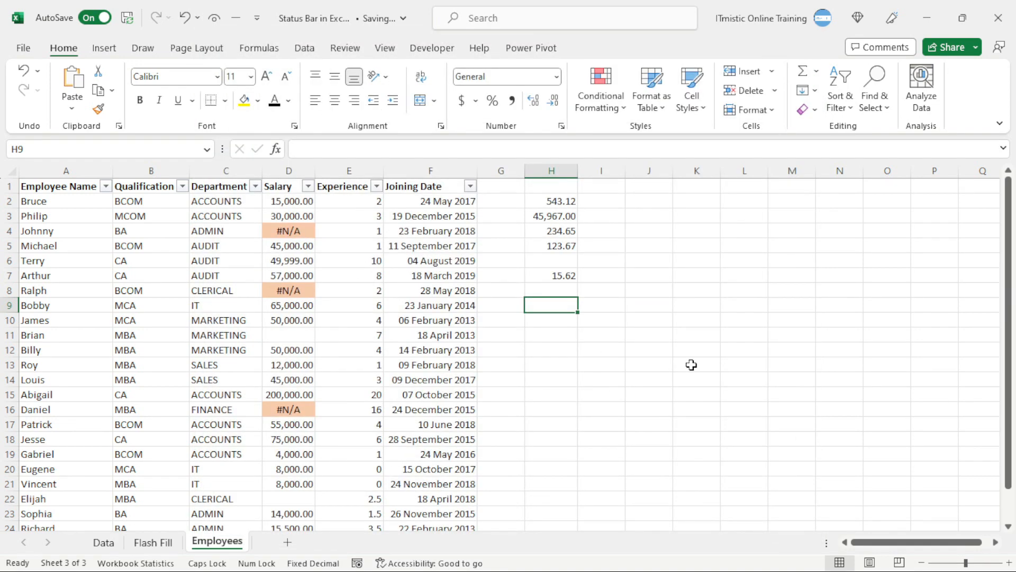
Enter 15.65 with its decimal point in cell H9 and 98523 without one in cell H10.
type("15")
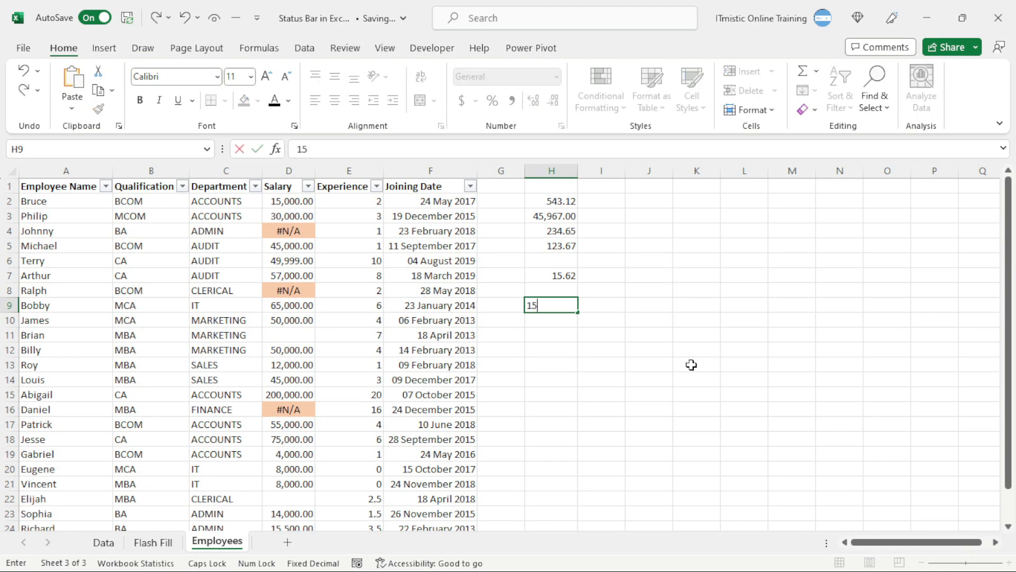
type(".65")
key("Return")
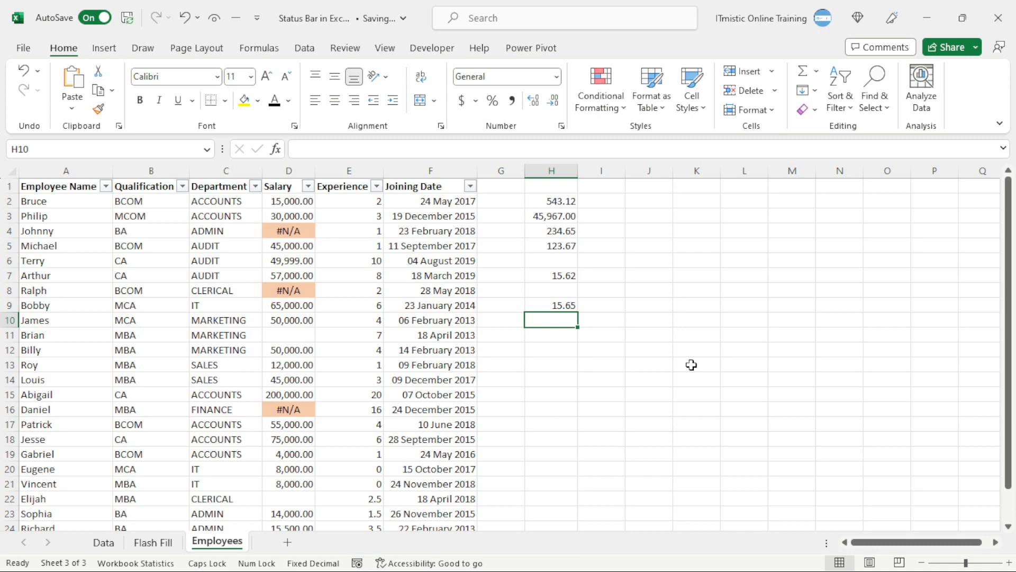
type("98523")
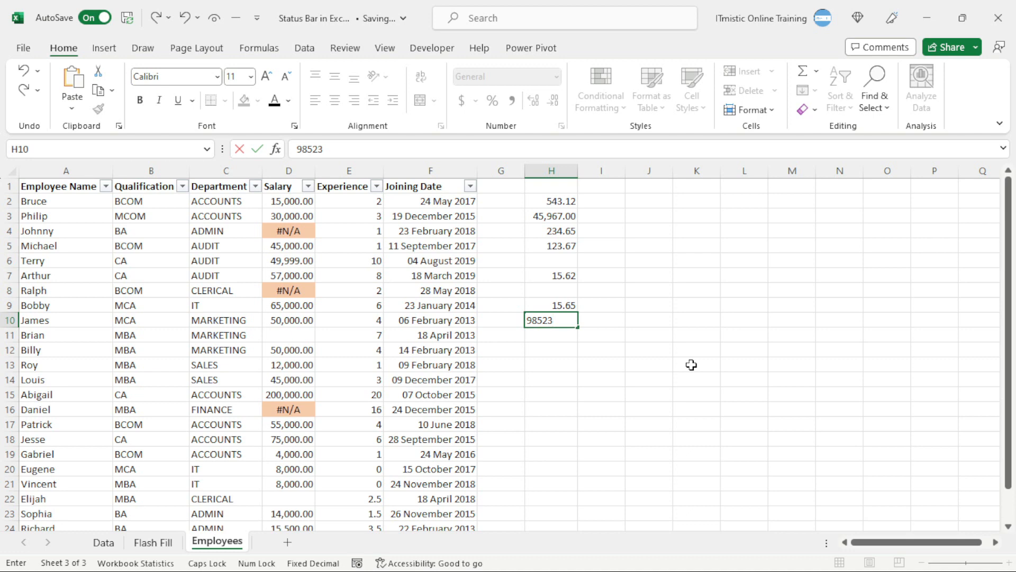
key("Return")
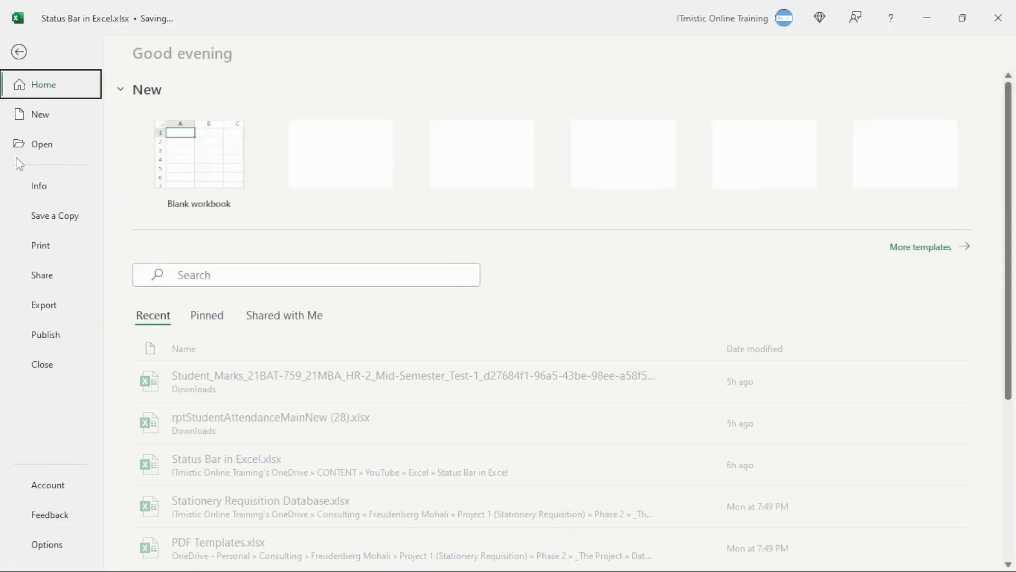
Reduce the automatically inserted decimal places to 1 in Excel's advanced editing options.
left_click(27, 49)
left_click(50, 544)
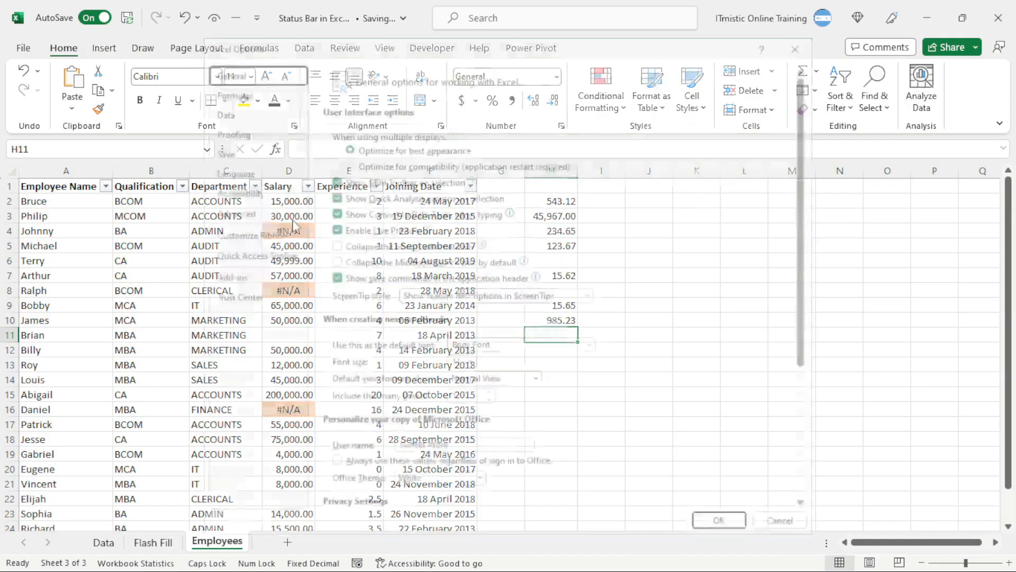
left_click(219, 212)
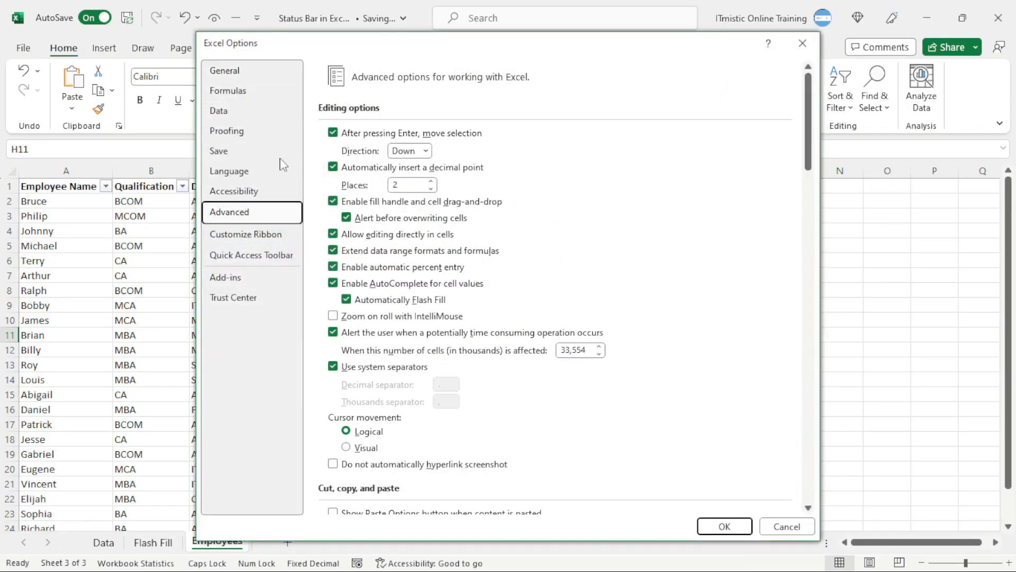
left_click(428, 186)
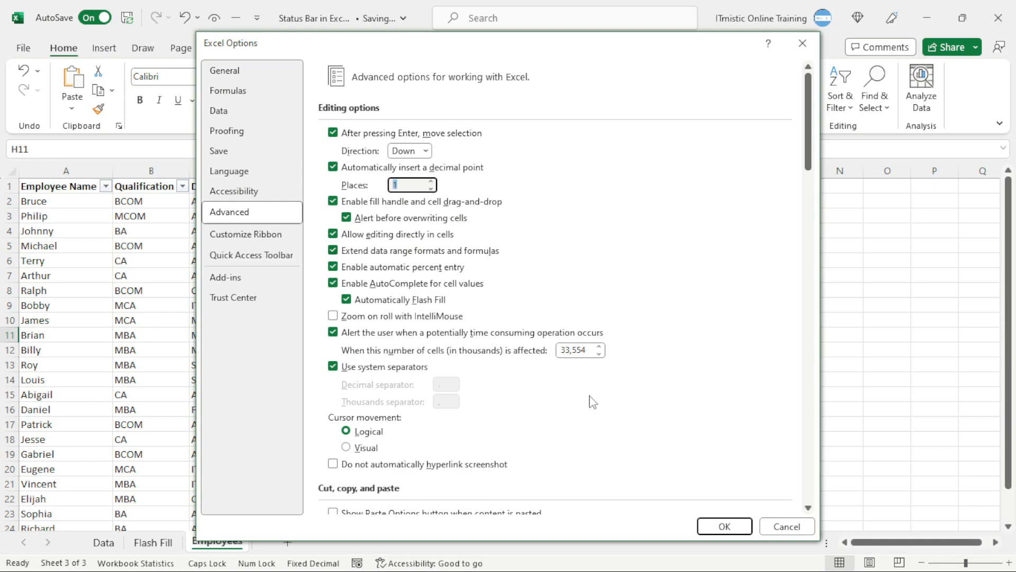
left_click(716, 525)
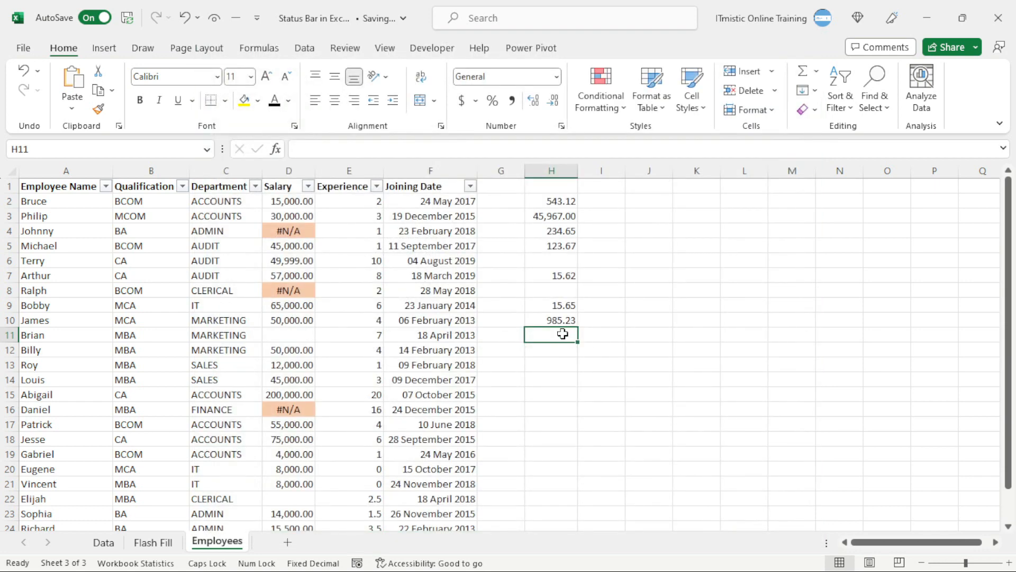
Enter 52389 in cell H11 and 87 in cell H12, both without a decimal point.
type("52389")
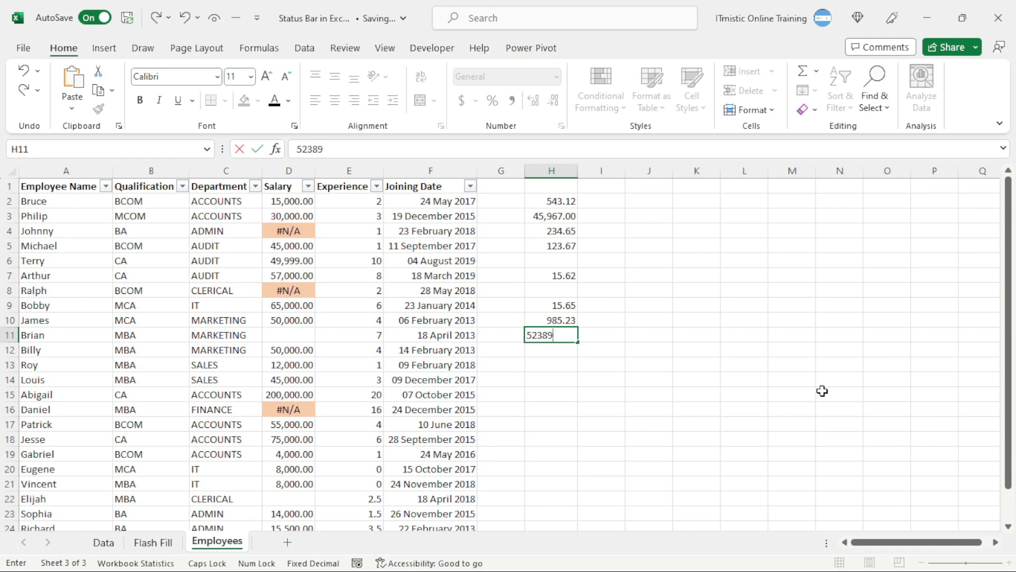
key("Return")
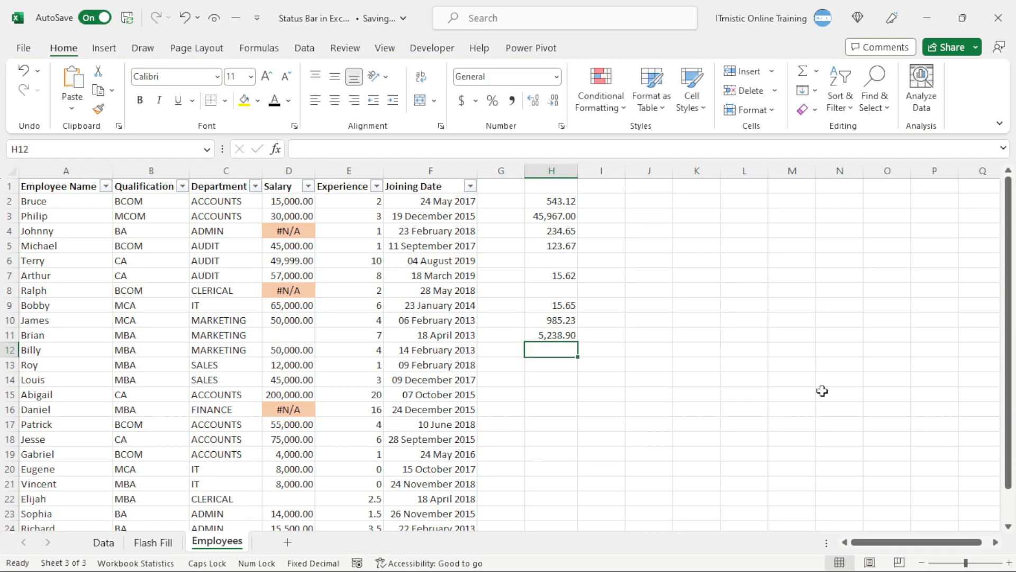
type("87")
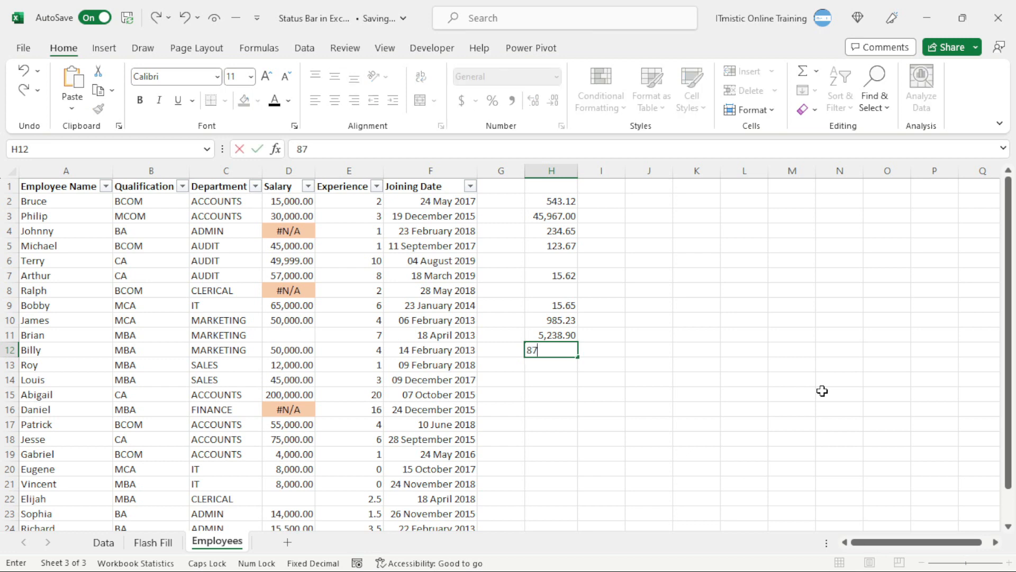
key("Return")
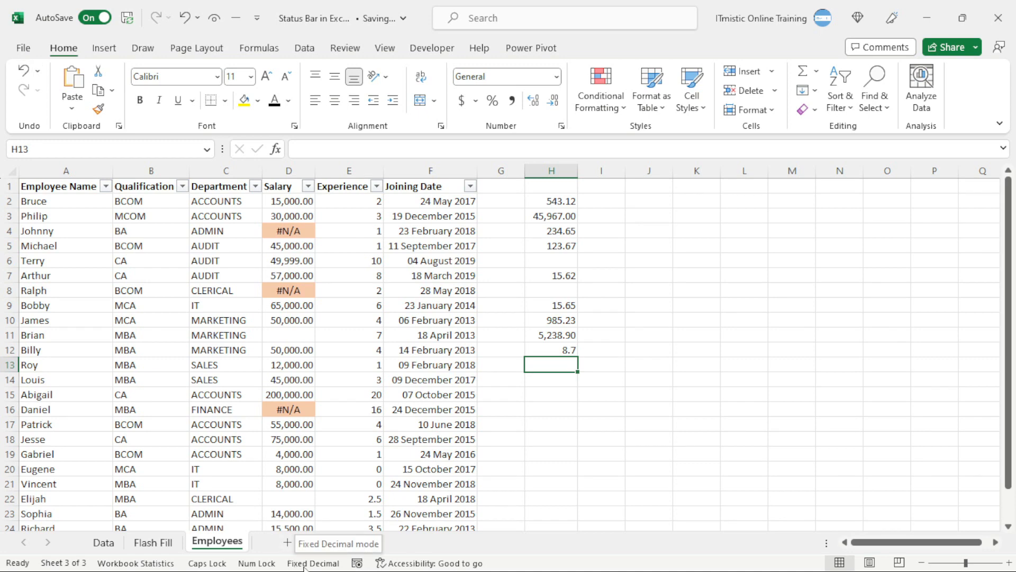
Disable automatic decimal point insertion in Excel's advanced editing options.
left_click(25, 49)
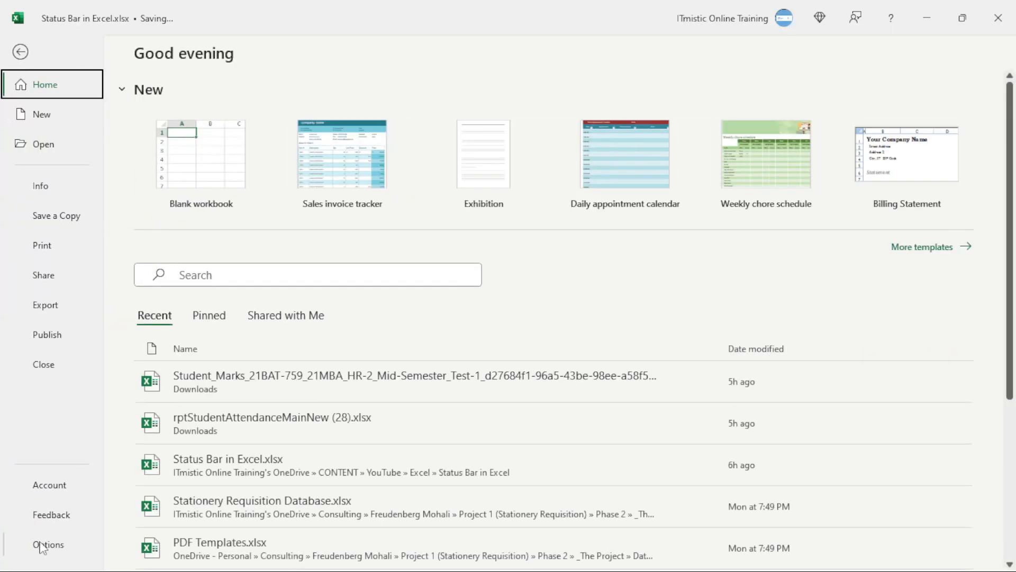
left_click(47, 544)
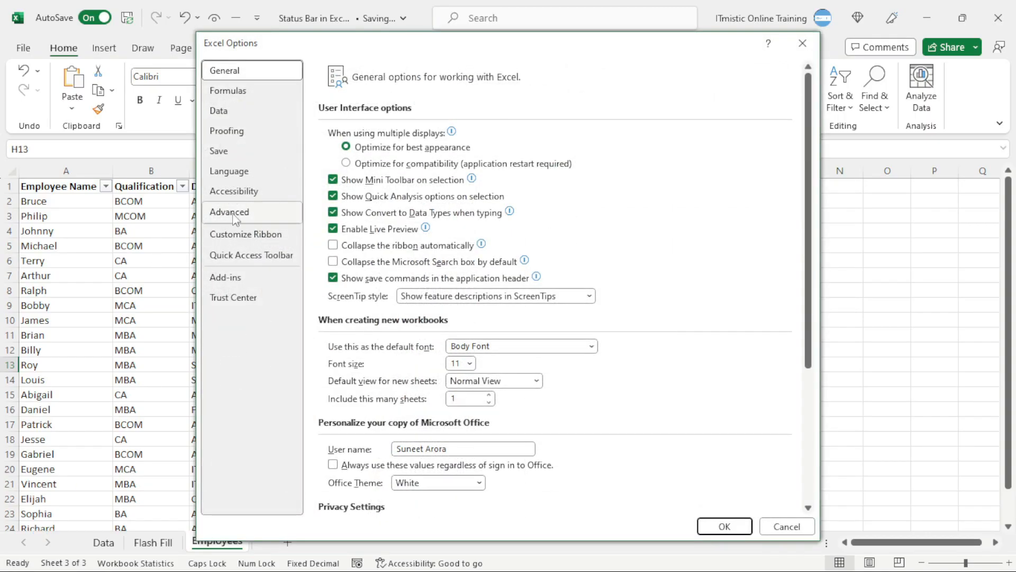
left_click(235, 216)
left_click(333, 168)
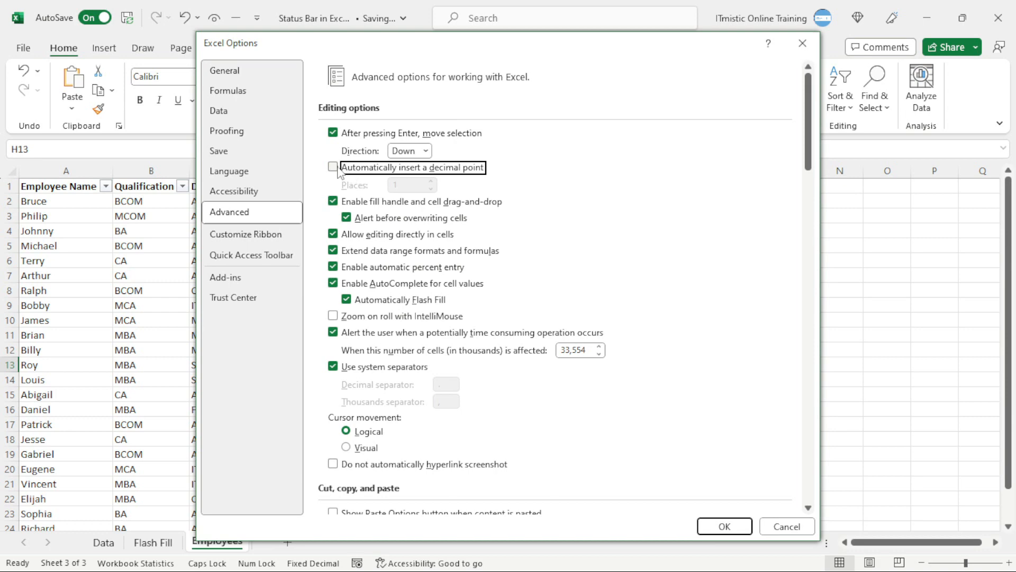
left_click(733, 528)
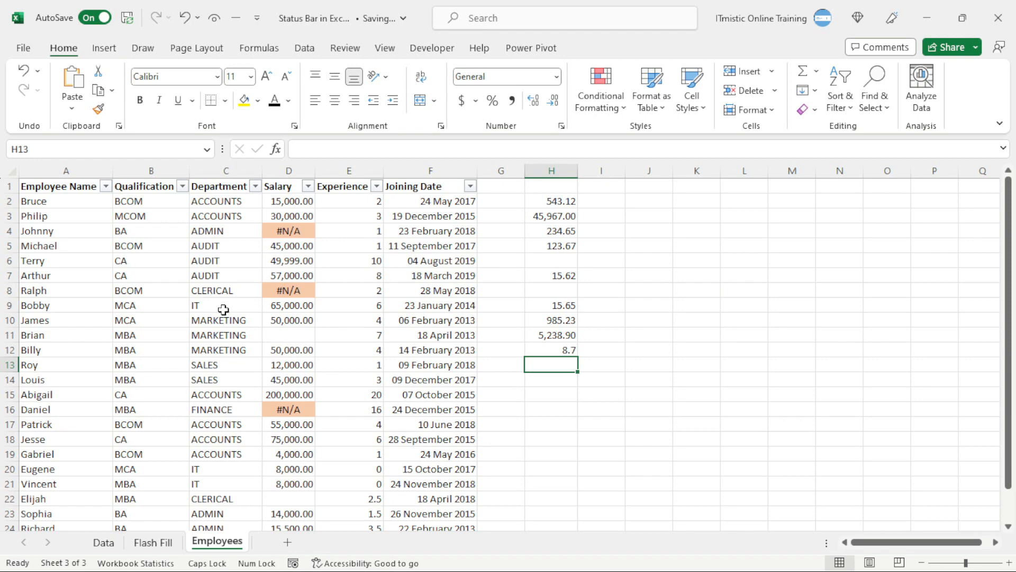
Open the salary in cell D6 for in-cell editing, insert a 5 among its digits and delete it again.
left_click(289, 261)
key("F2")
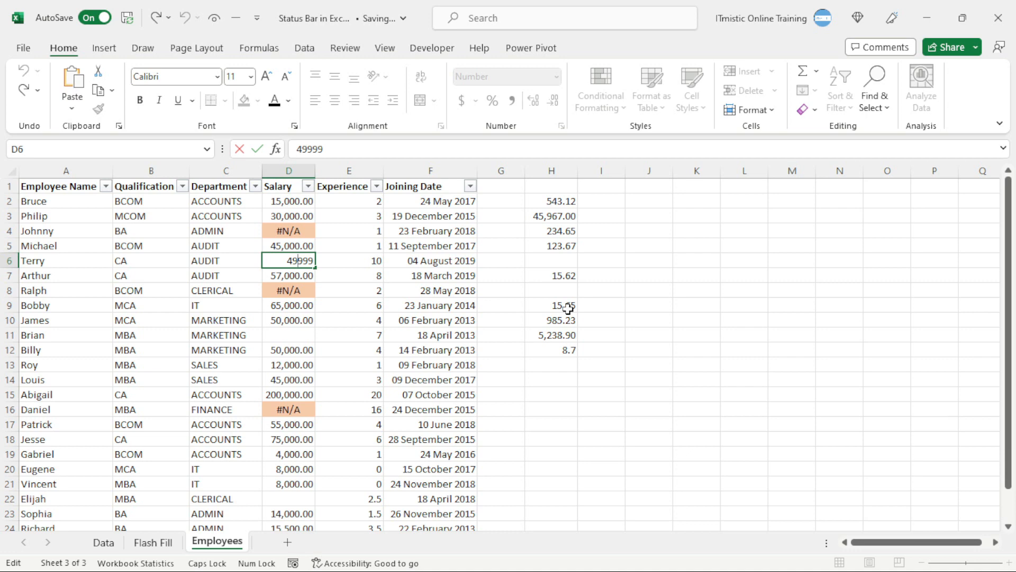
type("5")
key("BackSpace")
Turn on Overtype mode and overwrite the last three digits of the salary in D6 with 467, making it 49467.
key("Insert")
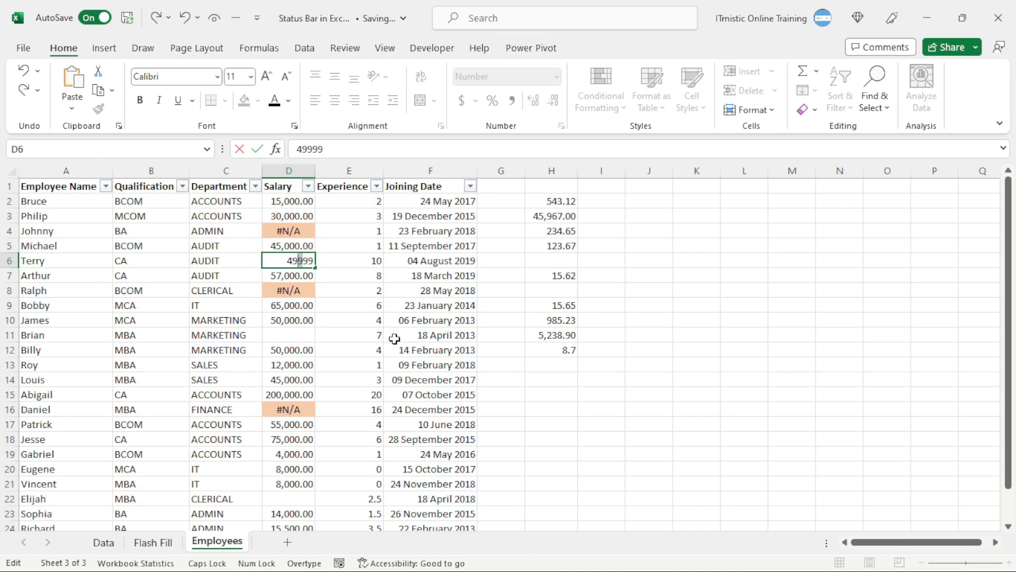
key("Right")
key("Right")
key("Right")
key("Left")
key("Left")
key("Left")
key("Left")
key("Right")
key("Right")
type("4")
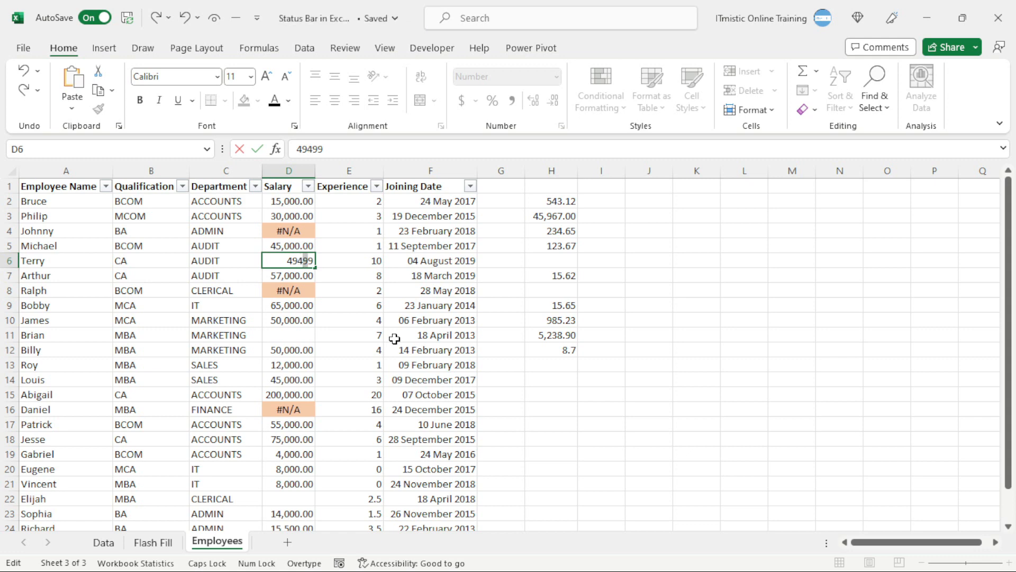
type("67")
key("Return")
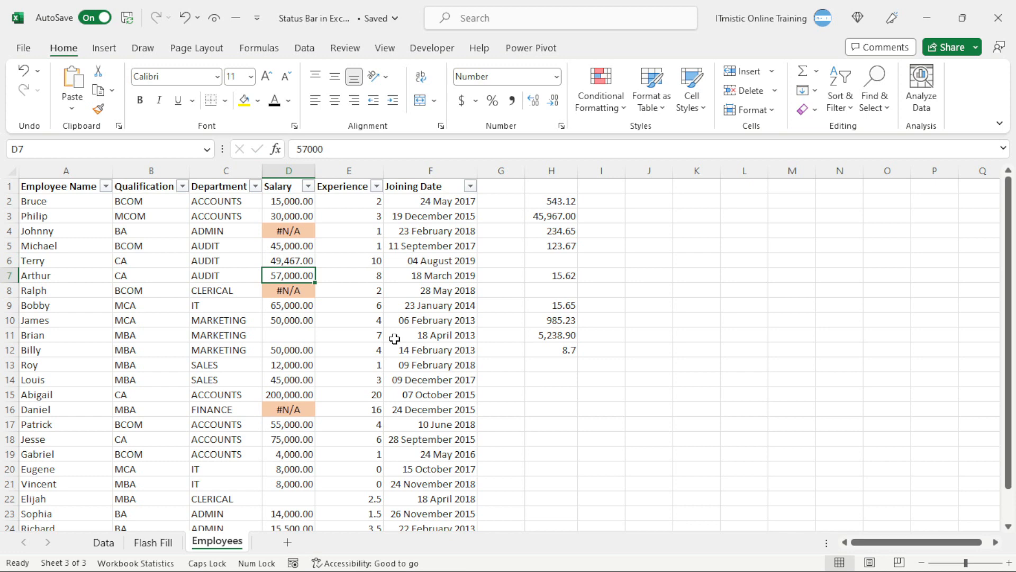
Edit the salary in D7 in Overtype mode and replace its hundreds digit with 8, making it 57800.
key("F2")
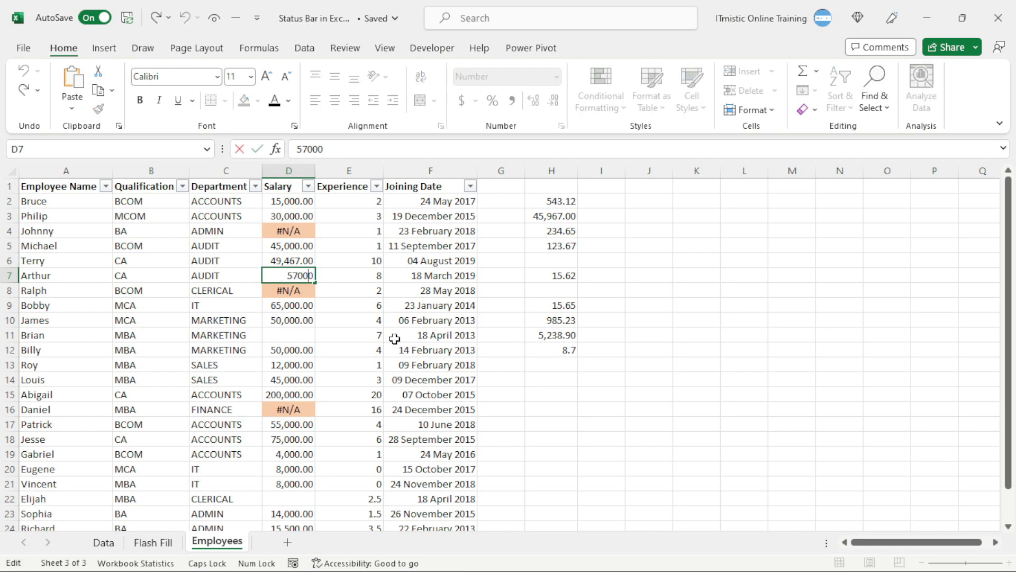
key("Insert")
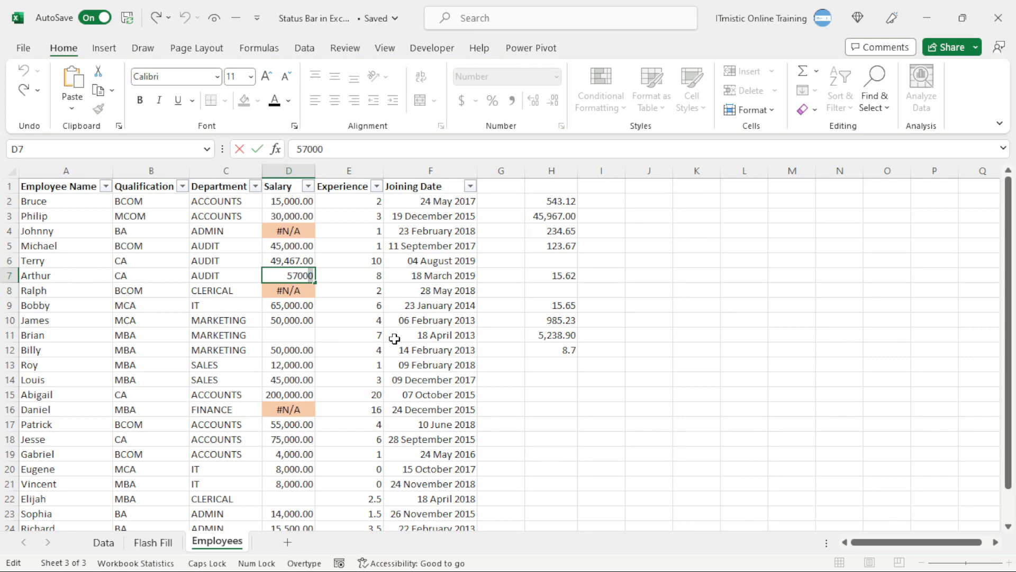
key("Left")
key("Left")
type("8")
key("Return")
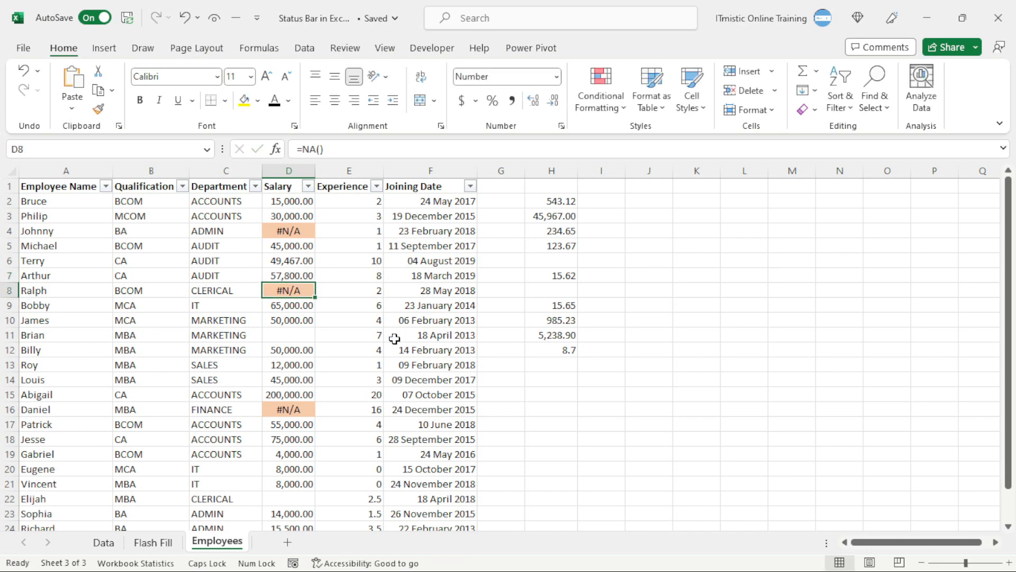
Open the salary in D9 for editing, turn on Overtype mode, step through its digits and keep the value.
key("Down")
key("F2")
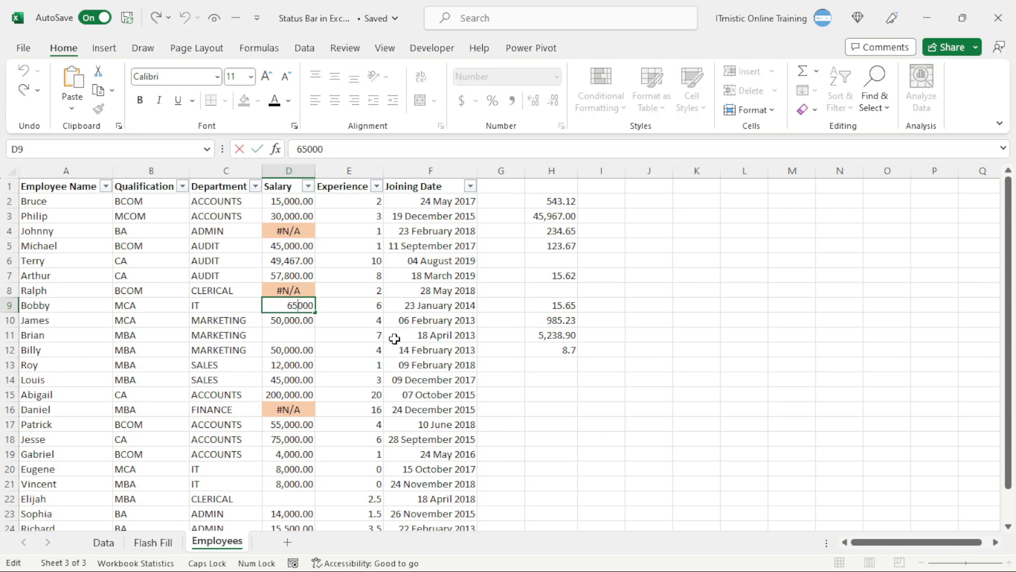
key("Right")
key("Insert")
key("Left")
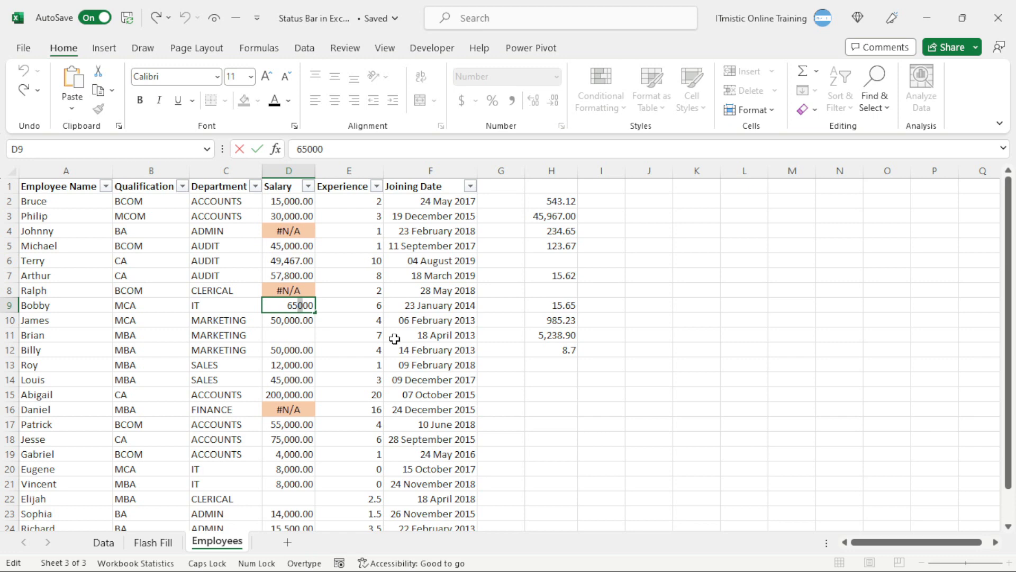
key("Left")
key("ctrl+Return")
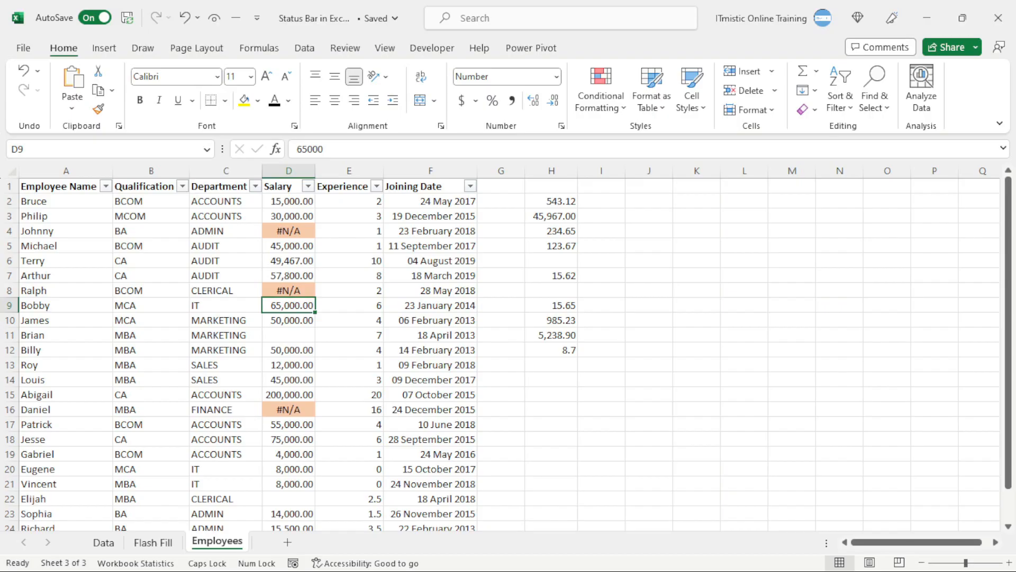
From A1, jump to the last header column and back, and to the last employee row and back.
left_click(164, 227)
left_click(72, 192)
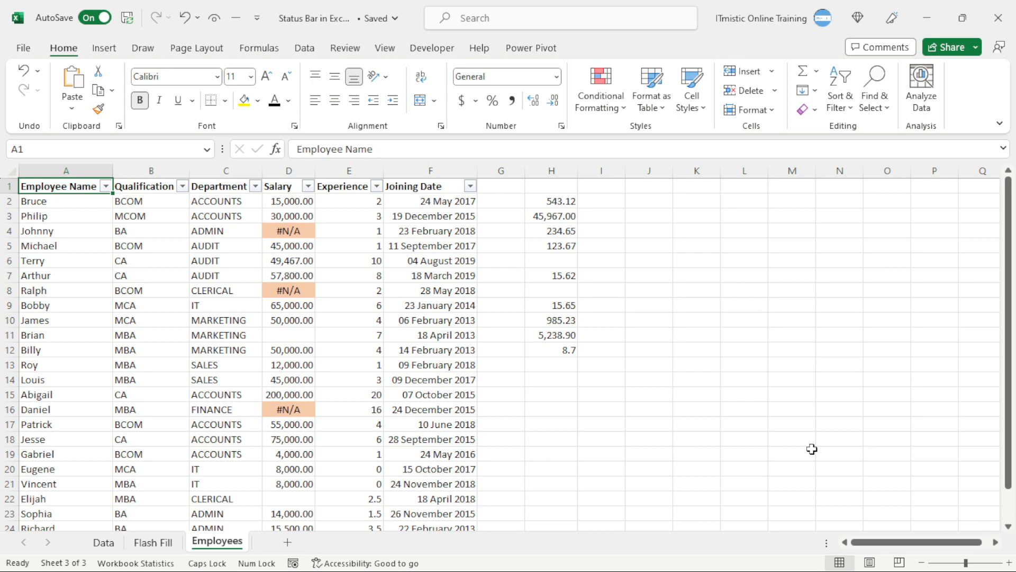
key("ctrl+Right")
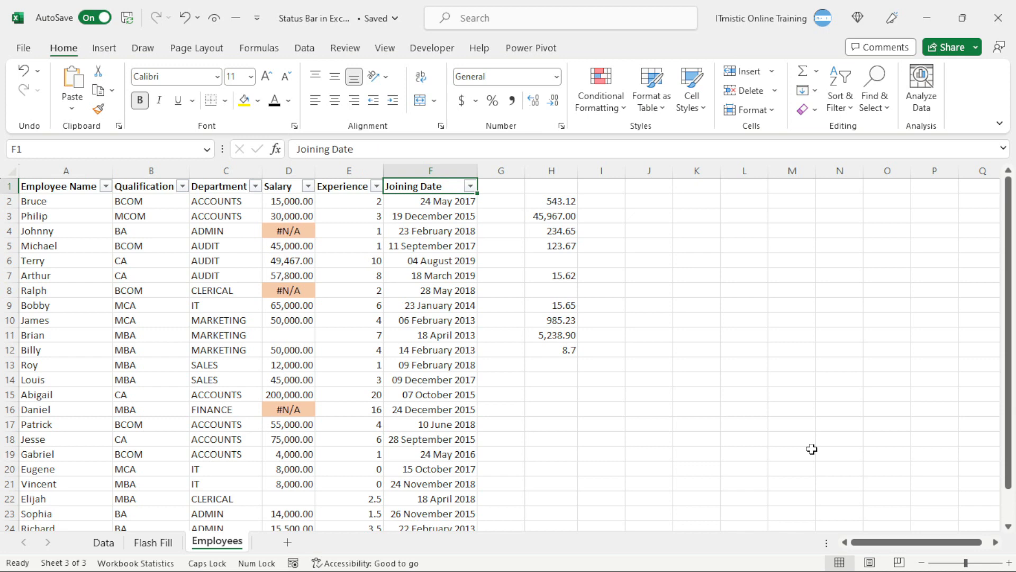
key("ctrl+Left")
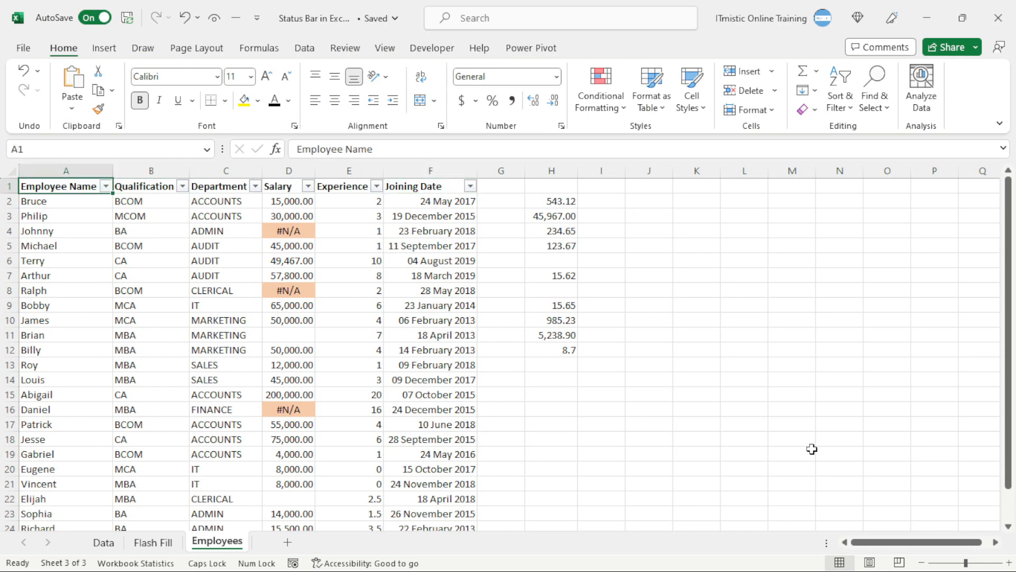
key("ctrl+Down")
key("ctrl+Up")
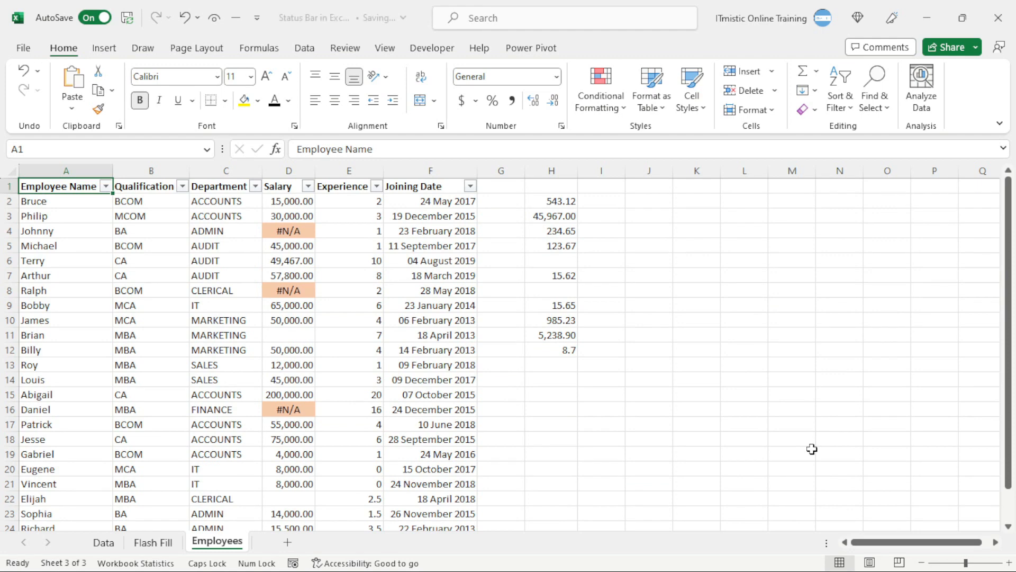
Use End Mode to jump from A1 to the last employee row, across to its Joining Date and on to column XFD.
key("End")
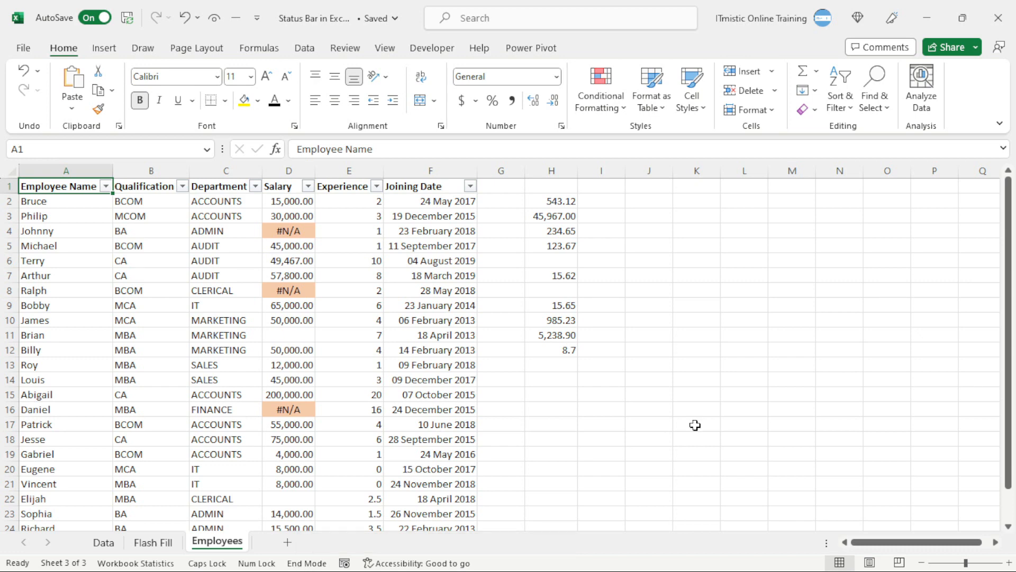
key("Down")
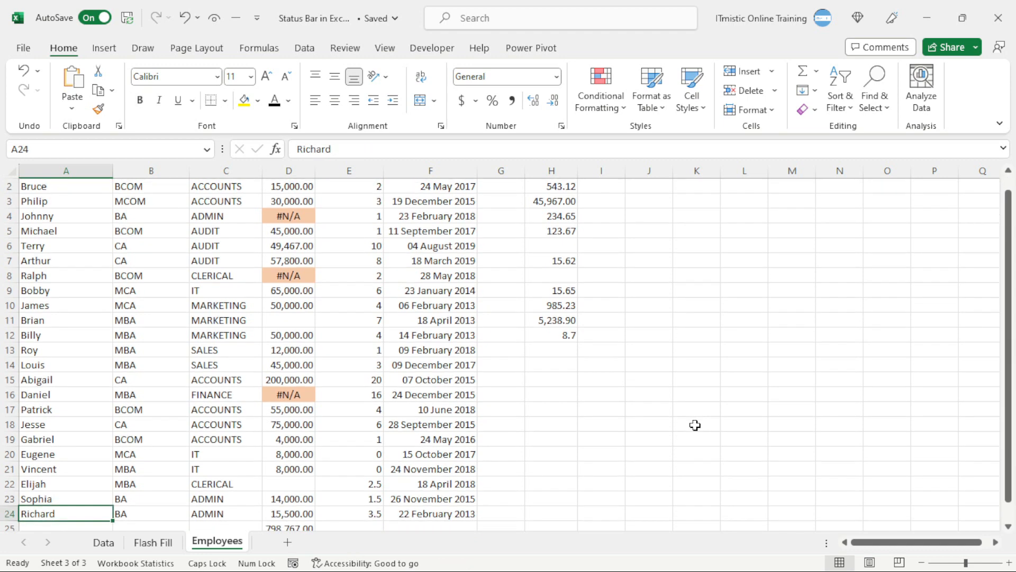
key("End")
key("Right")
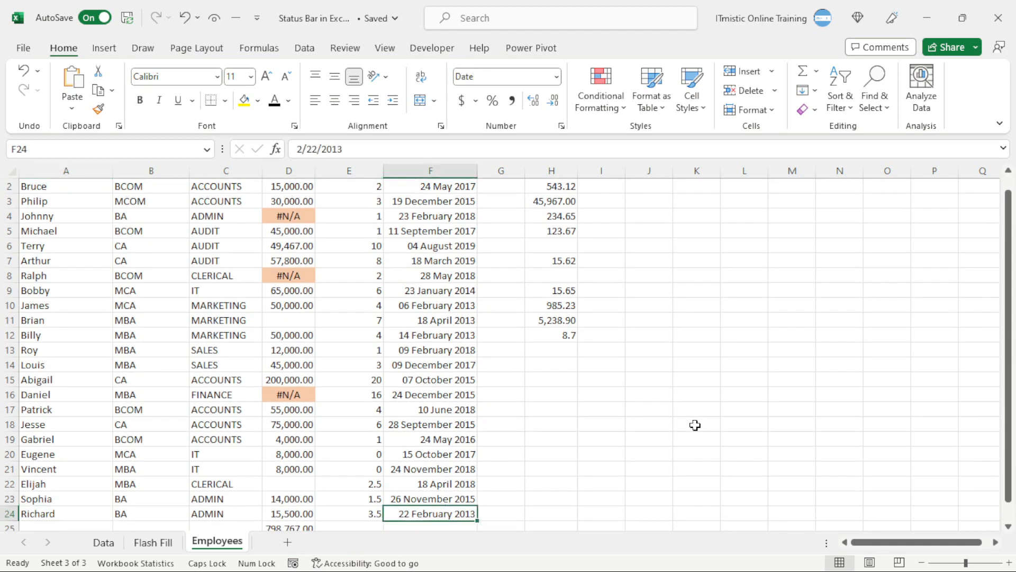
key("End")
key("Right")
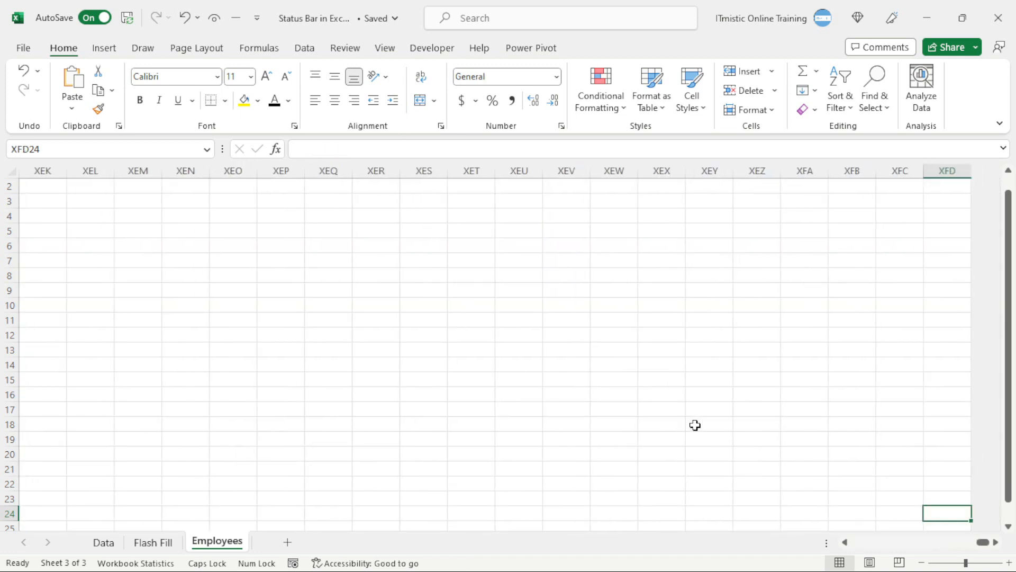
Use End Mode to jump to the sheet's last used cell, K26, and return to A1.
key("End")
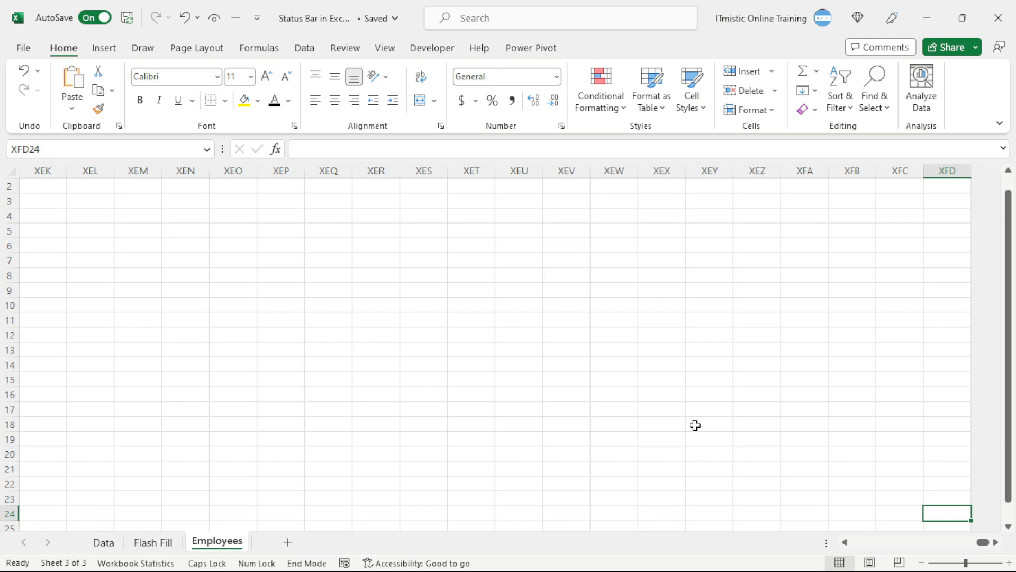
key("Home")
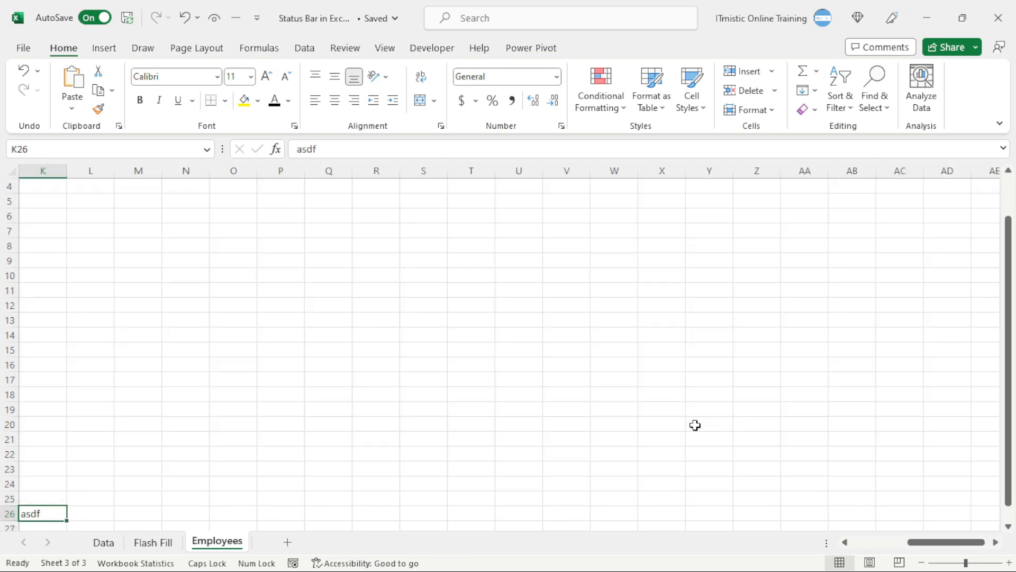
scroll(695, 425, "left", 1)
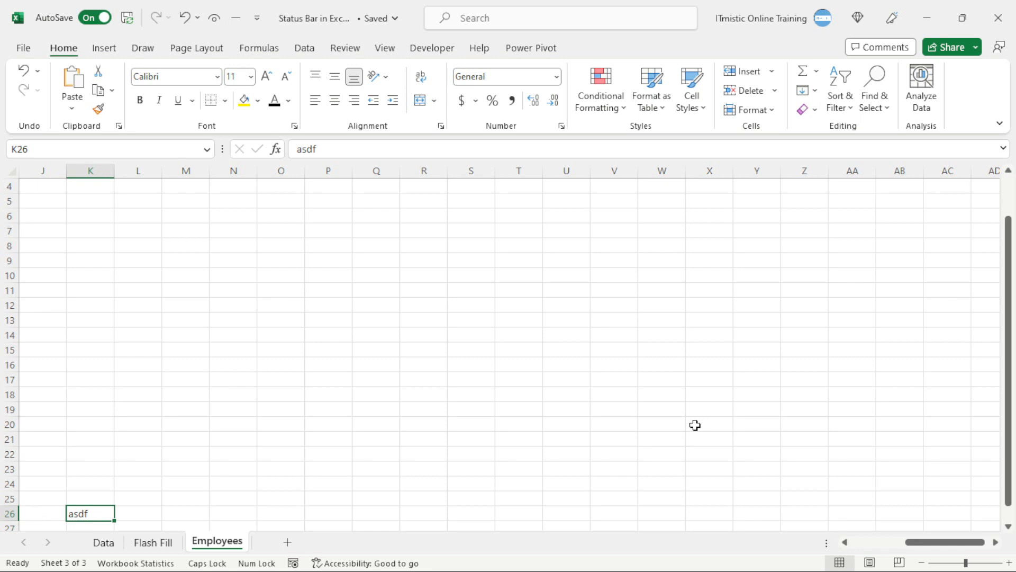
key("ctrl+Home")
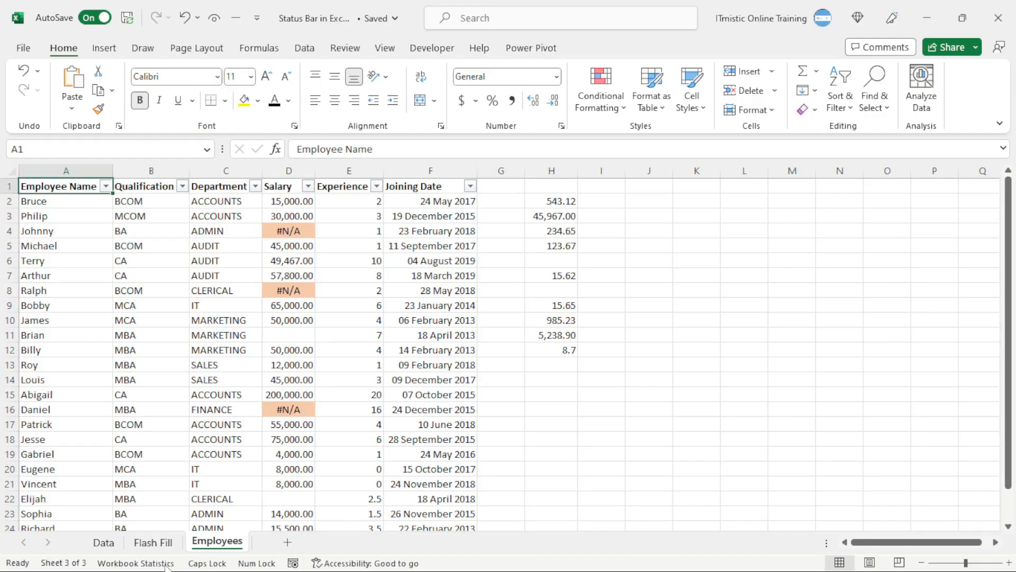
Review the macro storage options, start recording Macro3 in the Personal Macro Workbook and stop the recording.
left_click(294, 563)
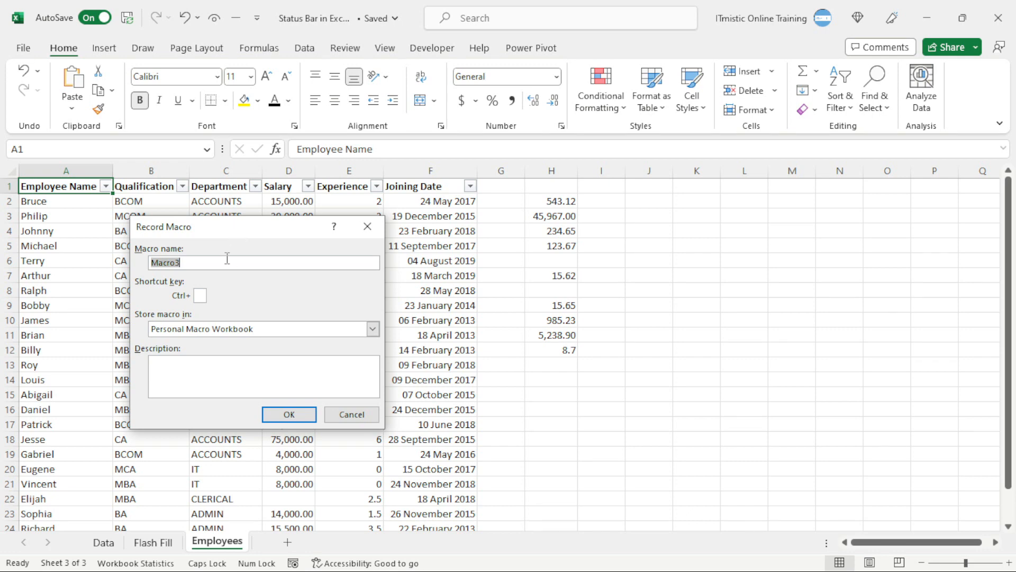
left_click(243, 375)
left_click(290, 328)
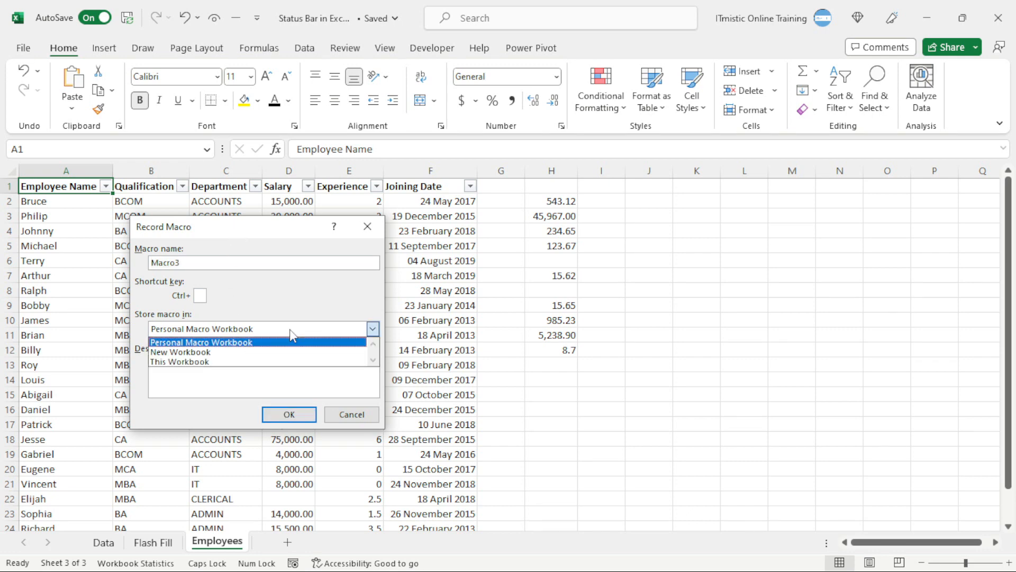
left_click(290, 328)
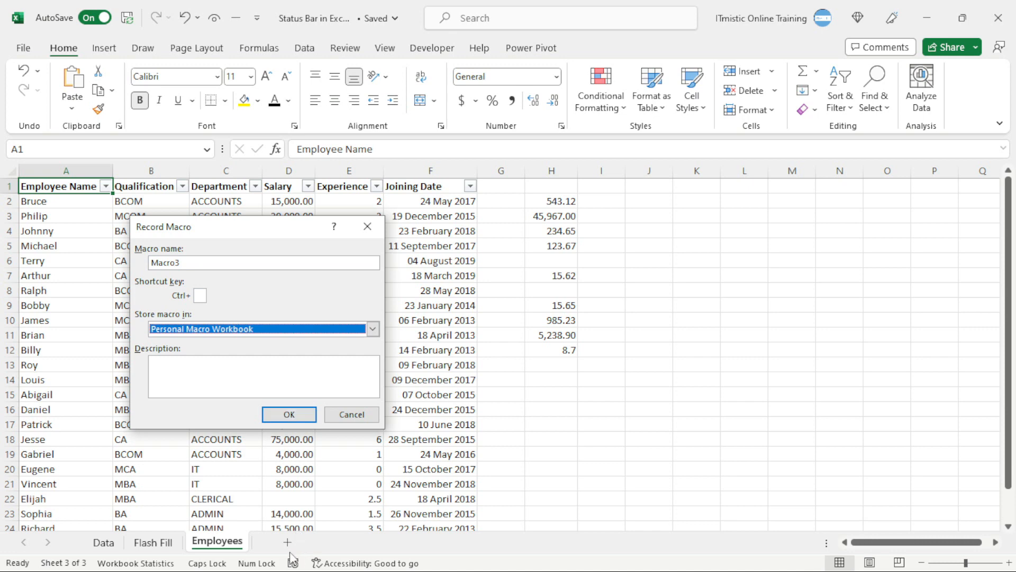
left_click(292, 415)
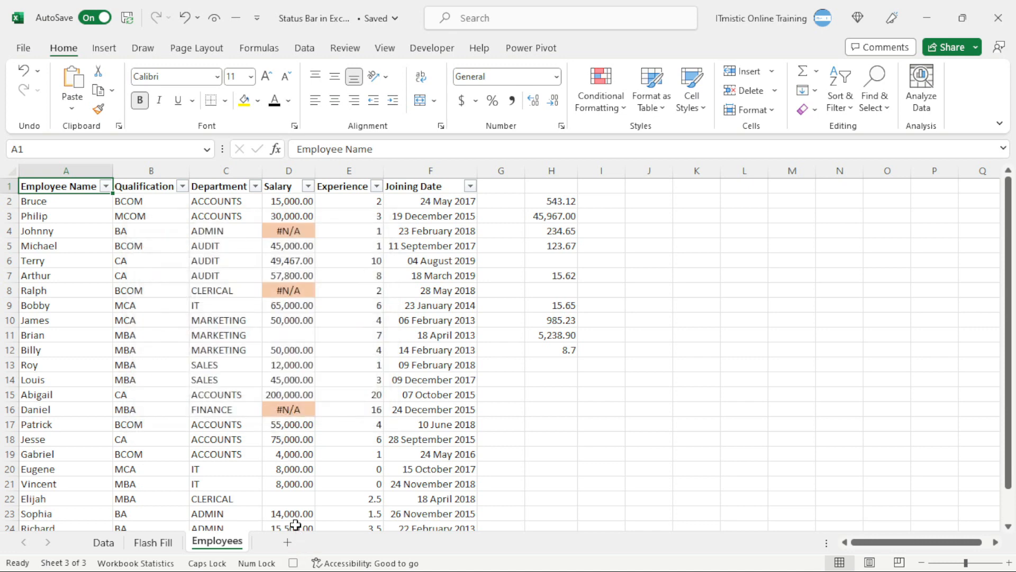
left_click(293, 563)
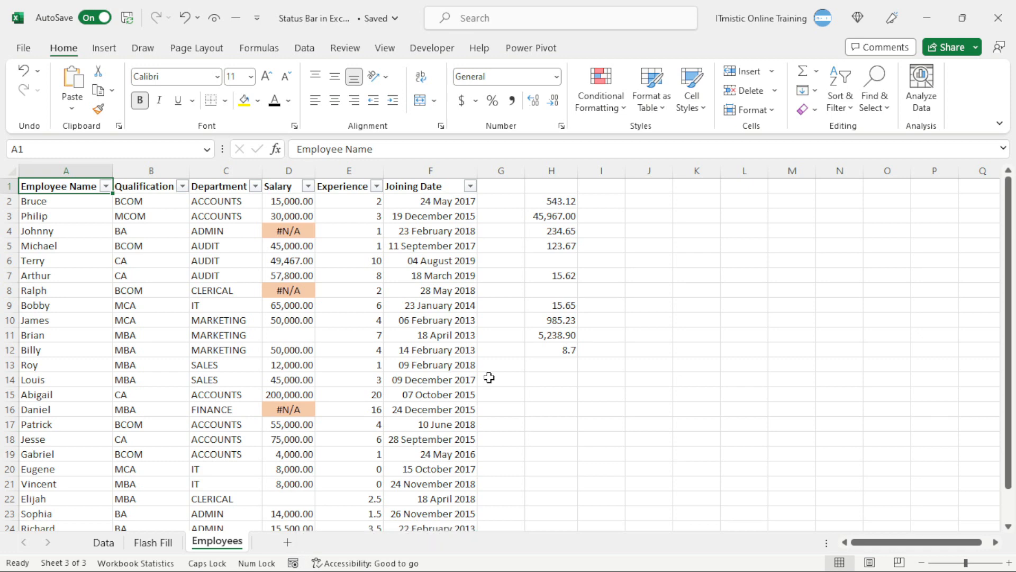
Select the joining date in F14 and show the workbook's accessibility inspection results.
left_click(393, 310)
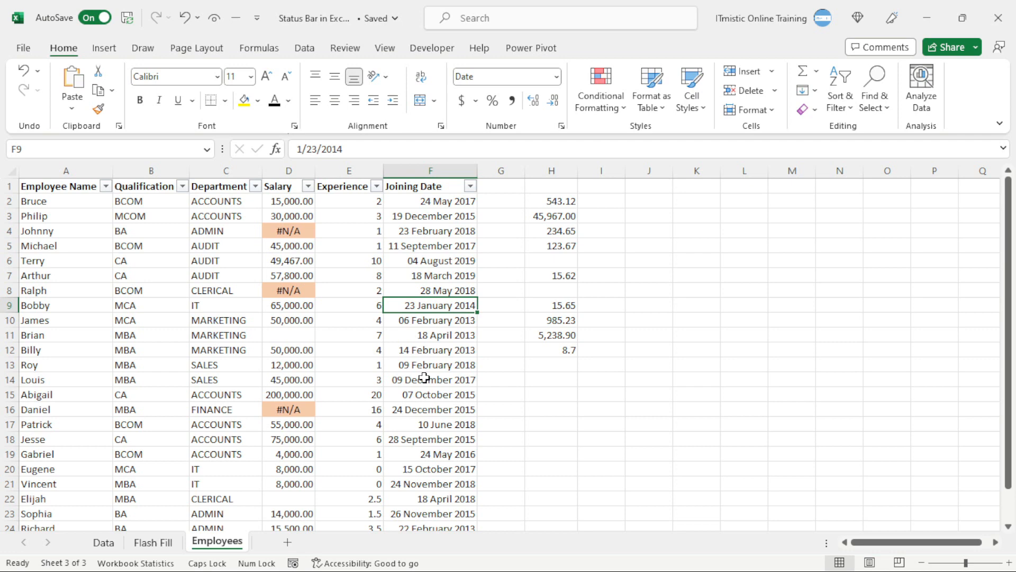
left_click(424, 377)
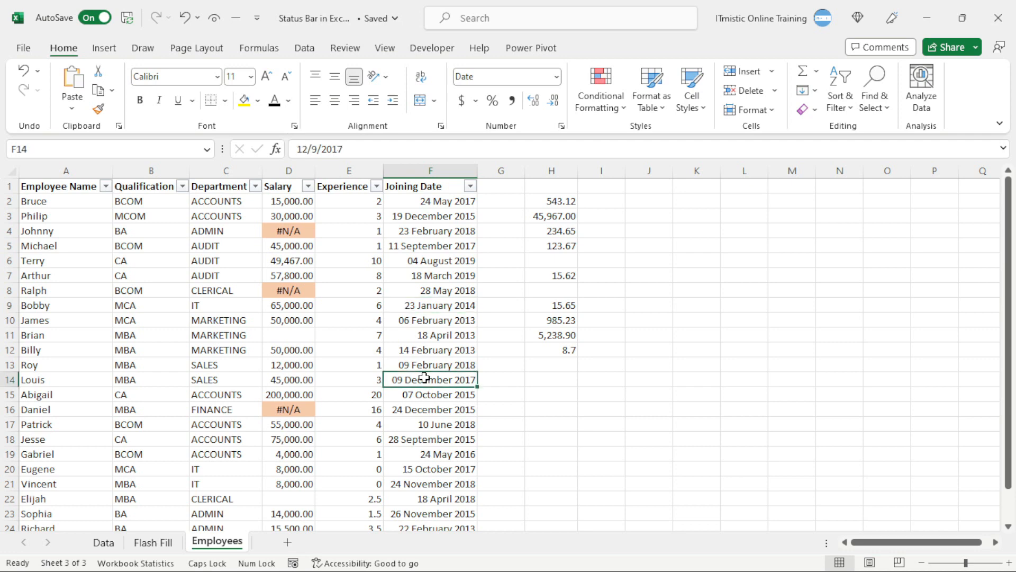
left_click(351, 564)
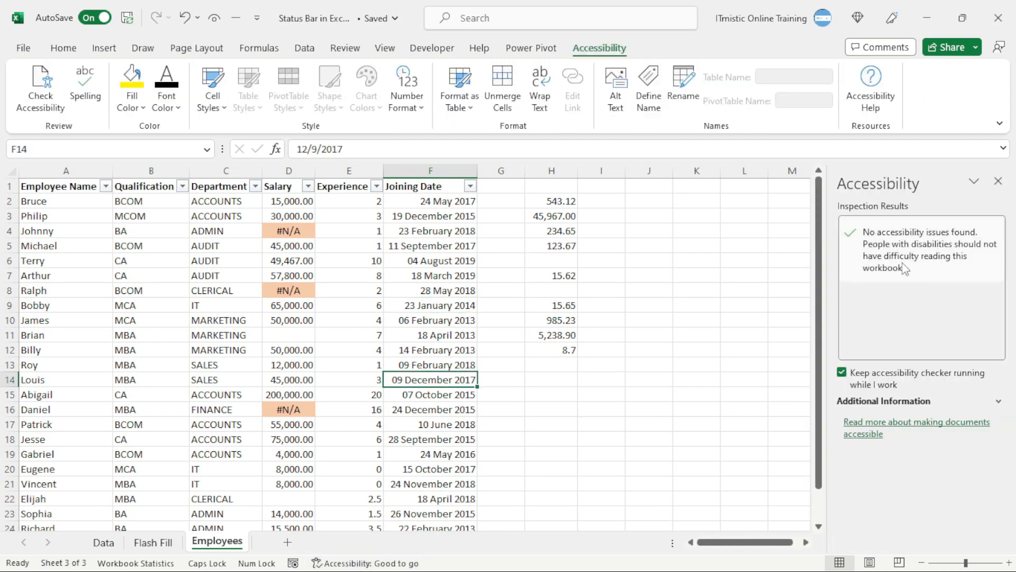
Change the font colour of the headers in A1:F1 to the lightest grey theme colour and select B8.
left_click_drag(63, 182, 405, 179)
left_click(56, 49)
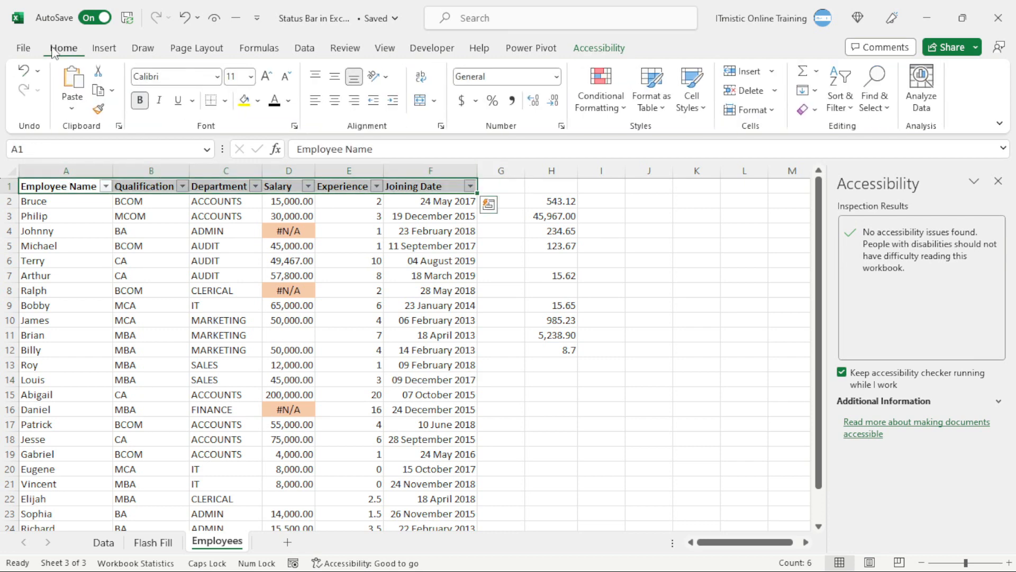
left_click(288, 101)
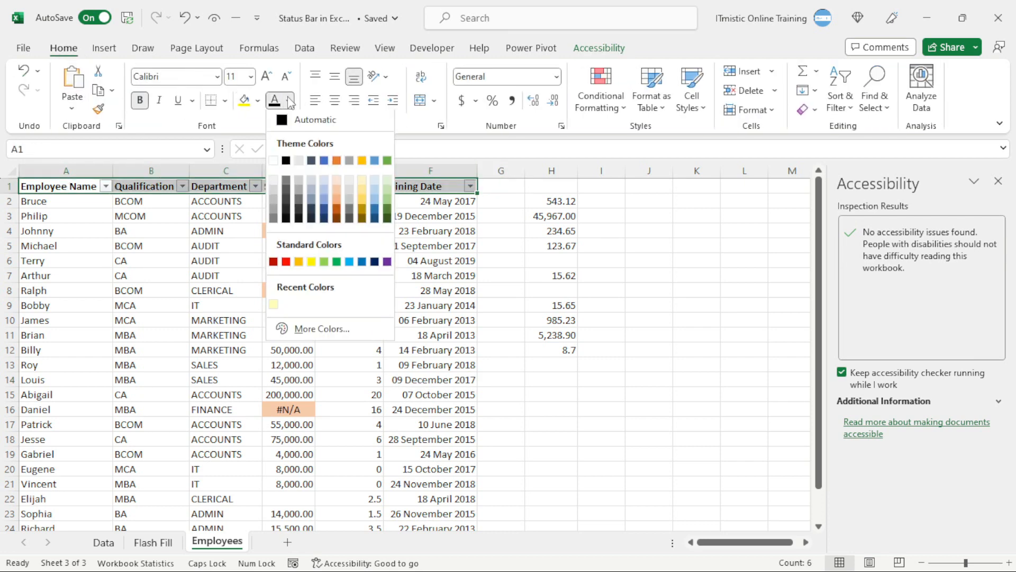
left_click(274, 183)
left_click(150, 290)
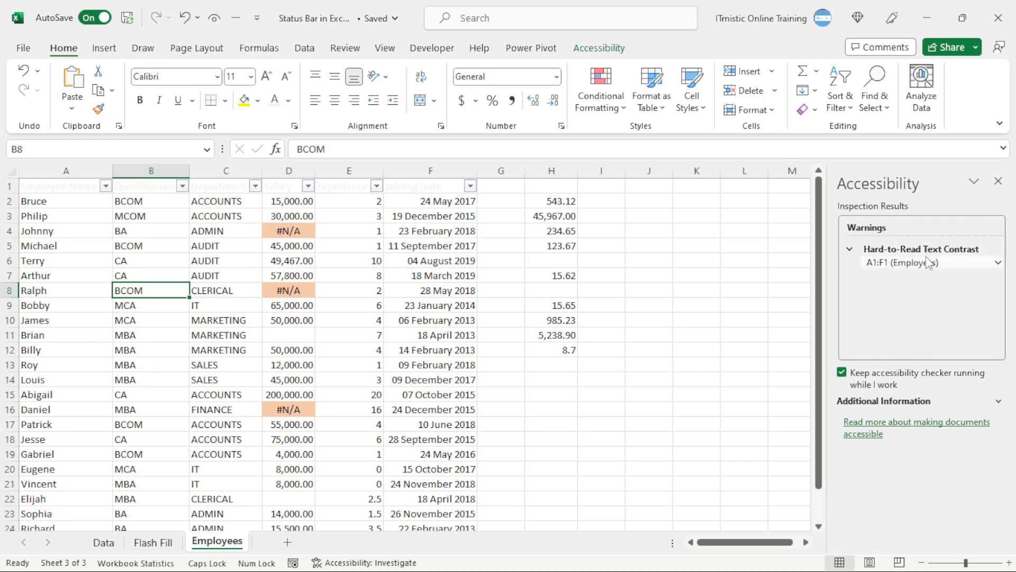
Review the recommended fixes for the A1:F1 text contrast warning without applying any and select B9.
left_click(894, 263)
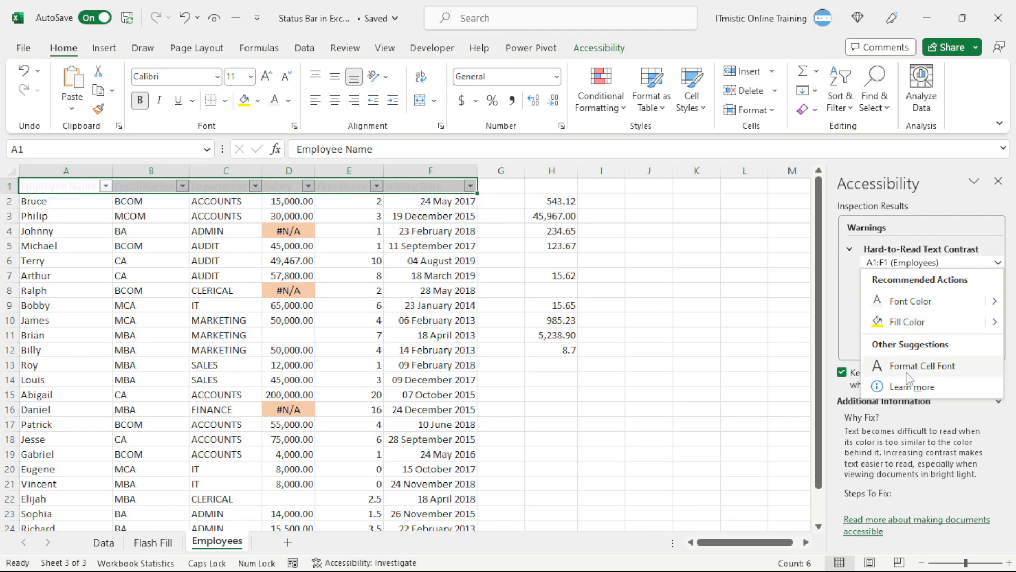
left_click(139, 339)
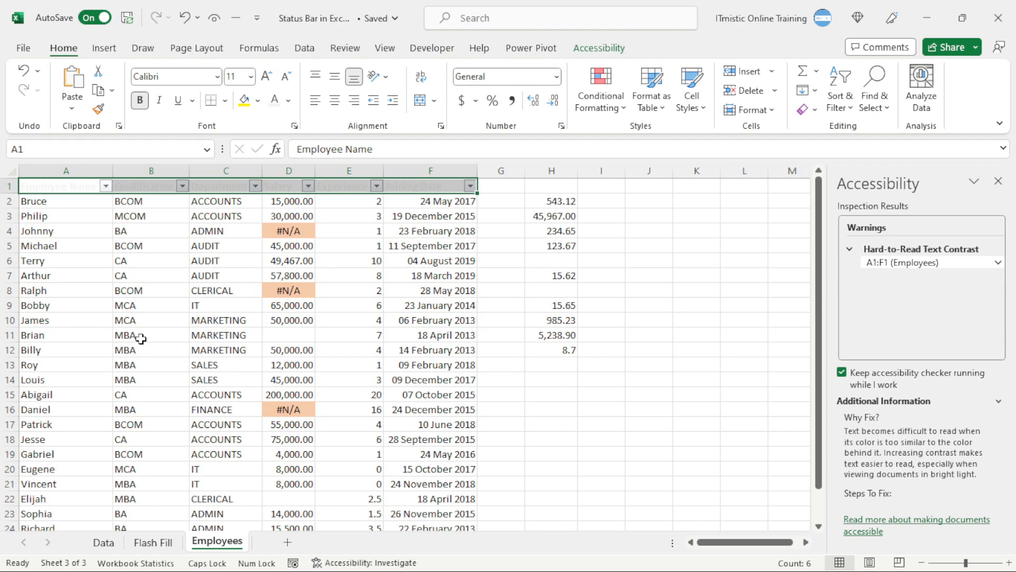
left_click(163, 300)
Draw a rectangle about 0.49" high and 1.83" wide over columns I to K near row 3 and deselect it.
left_click(105, 49)
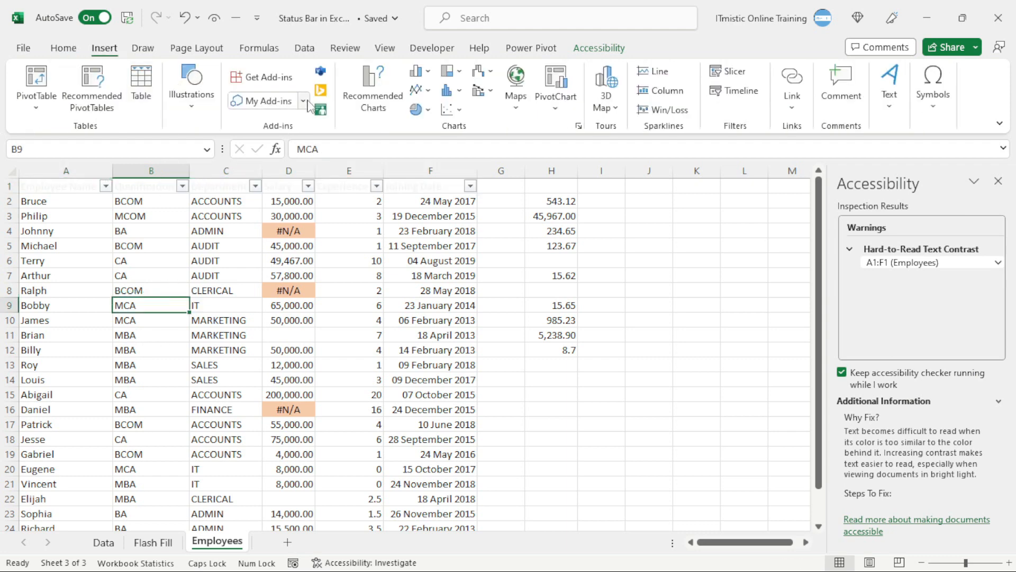
left_click(218, 127)
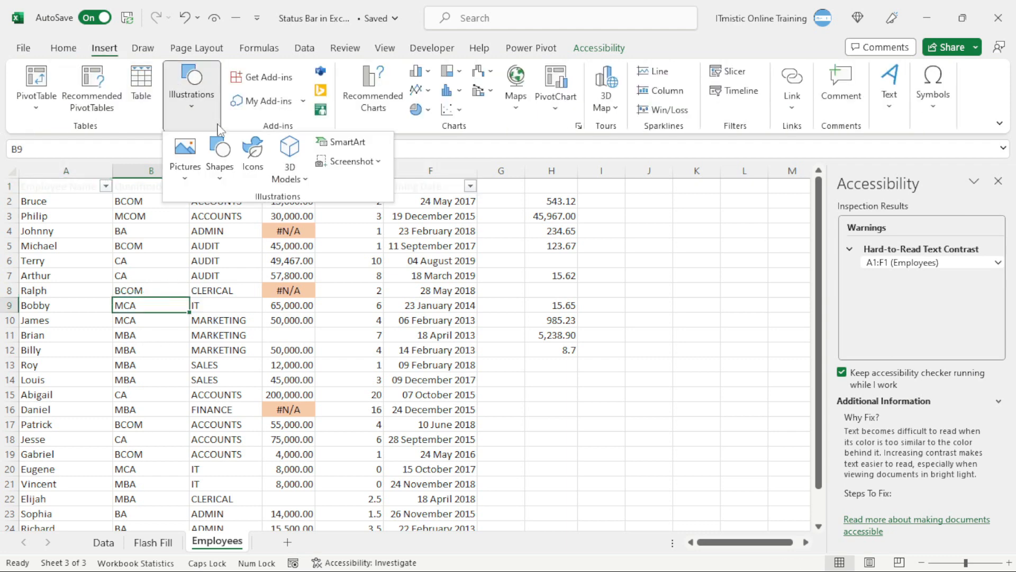
left_click(221, 172)
left_click(258, 218)
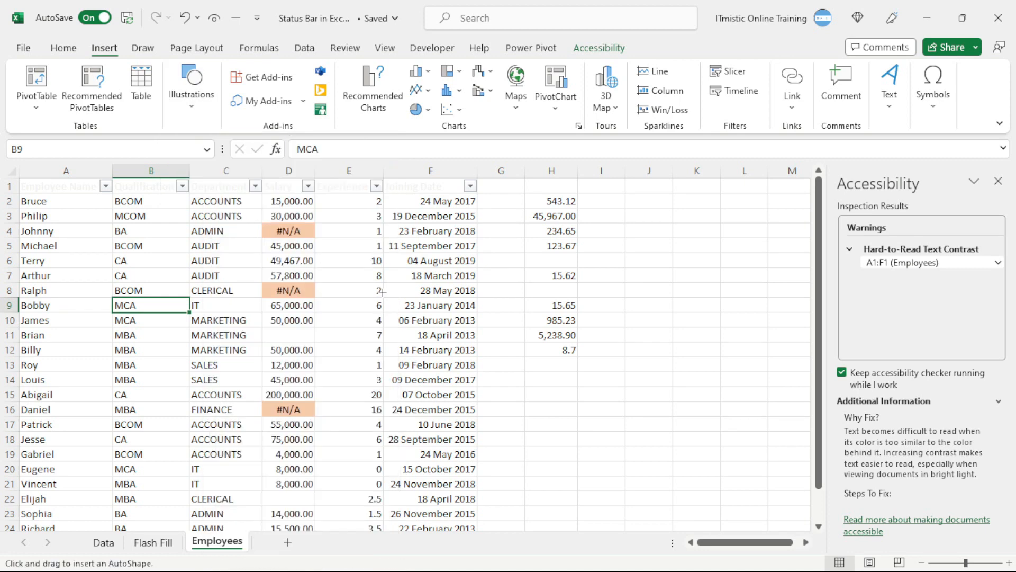
mouse_move(594, 201)
left_mouse_down()
mouse_move(668, 236)
mouse_move(726, 236)
left_mouse_up()
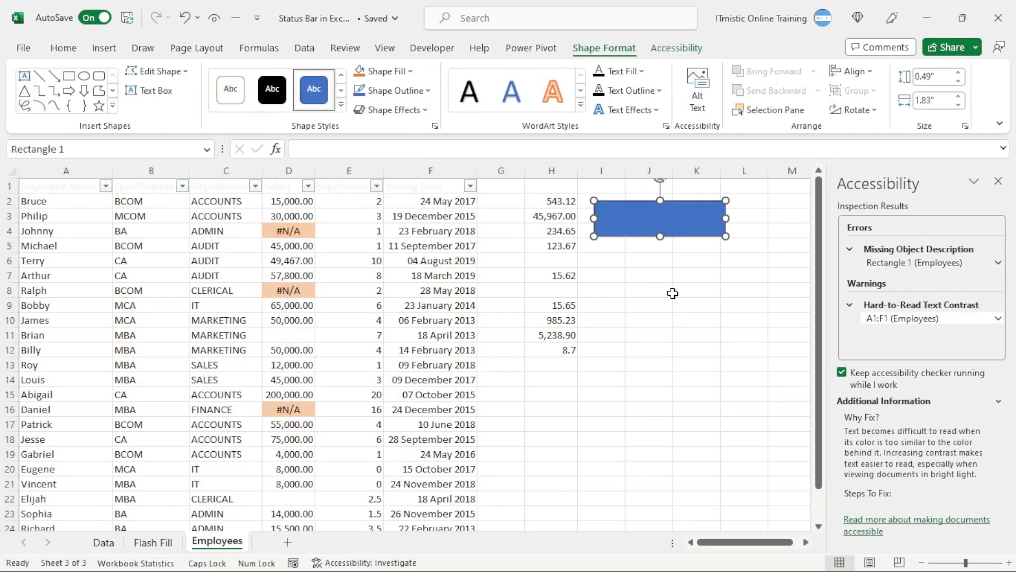
left_click(668, 275)
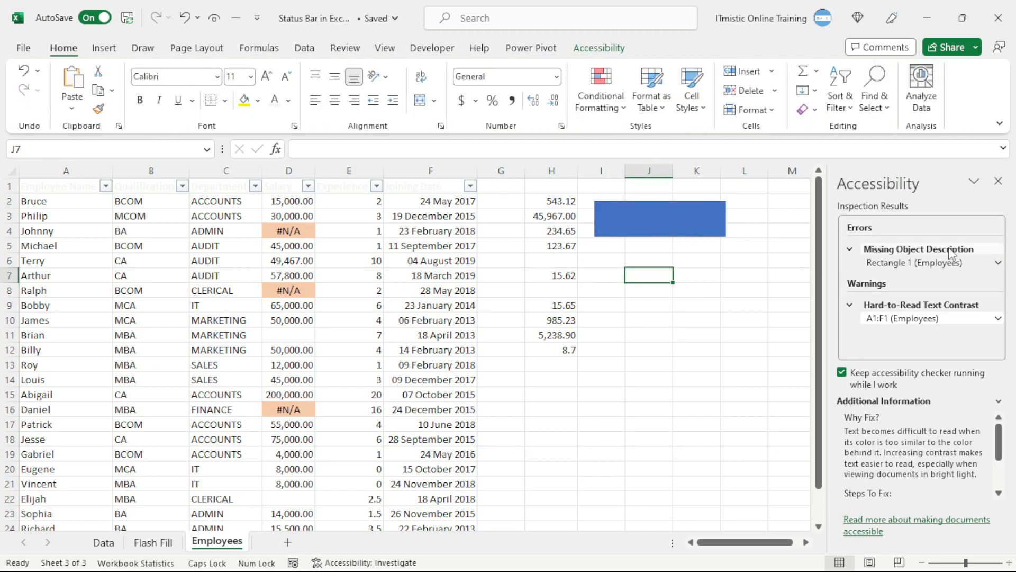
Add the text "Go back" to the blue rectangle, turning Caps Lock off to correct its capitalisation.
left_click(698, 220)
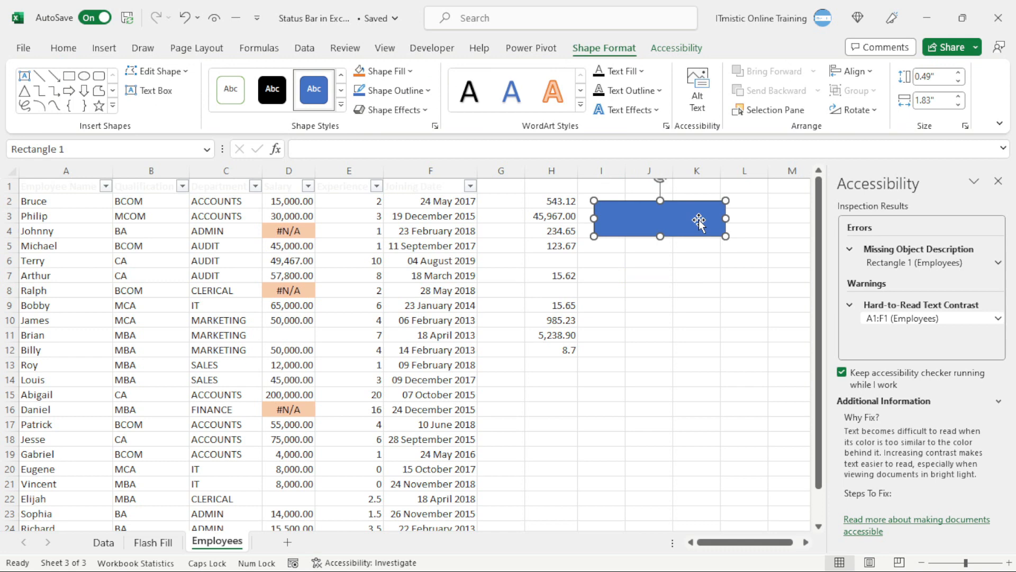
right_click(655, 218)
left_click(686, 290)
type("gO bAC")
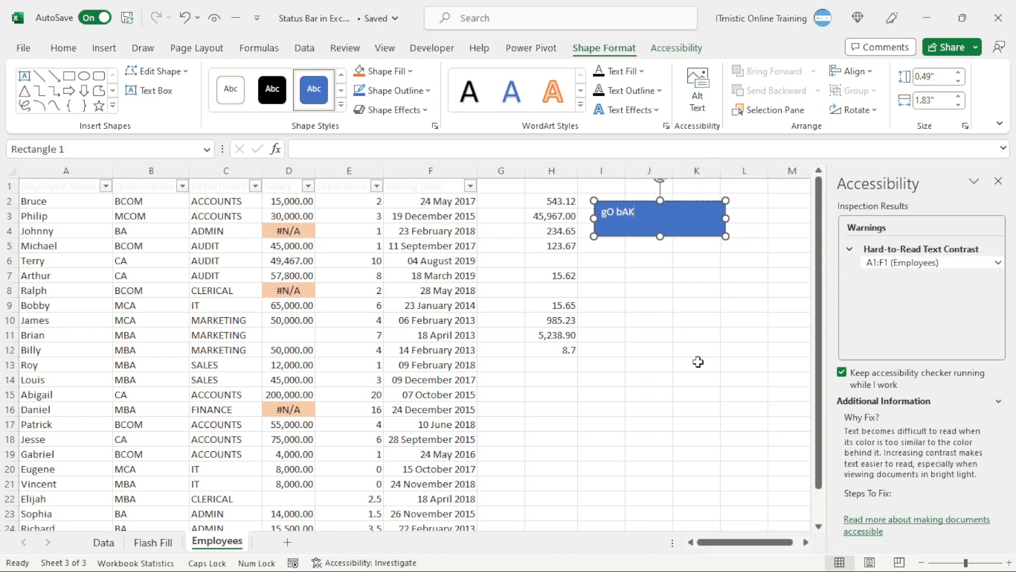
key("BackSpace")
key("BackSpace")
key("BackSpace")
key("BackSpace")
key("BackSpace")
key("BackSpace")
key("Caps_Lock")
type("Go back")
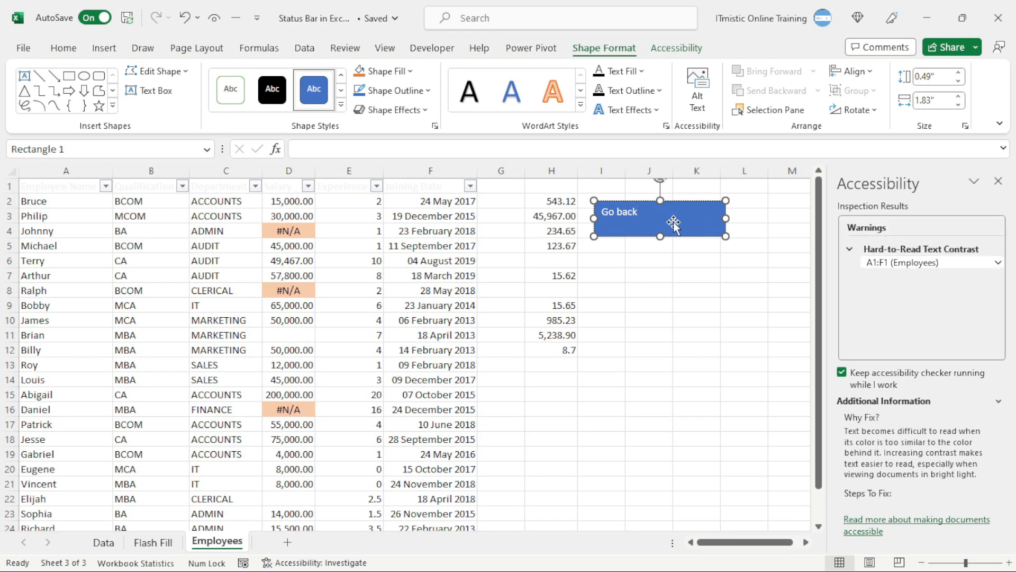
left_click(687, 288)
Delete all text from the blue rectangle and reselect the empty shape.
left_click(685, 233)
double_click(627, 212)
key("ctrl+a")
key("Delete")
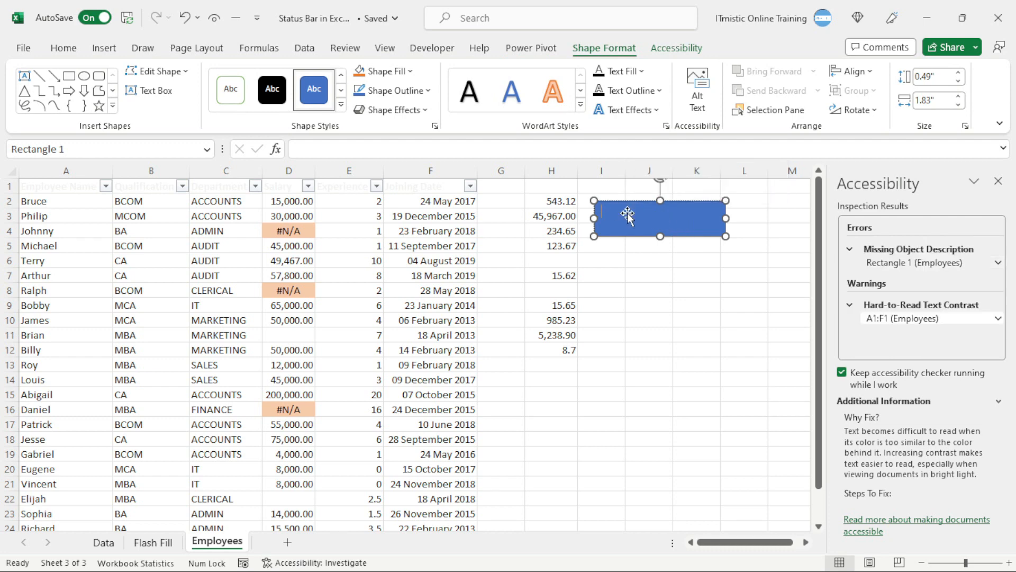
left_click(668, 305)
left_click(680, 229)
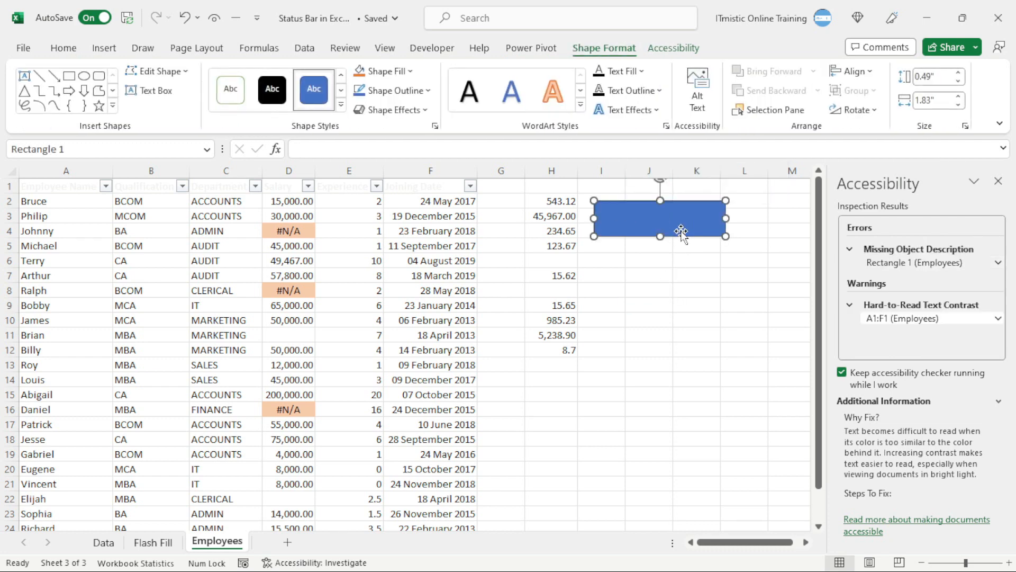
Resolve the missing object description error for Rectangle 1 by marking the shape as decorative.
left_click(998, 263)
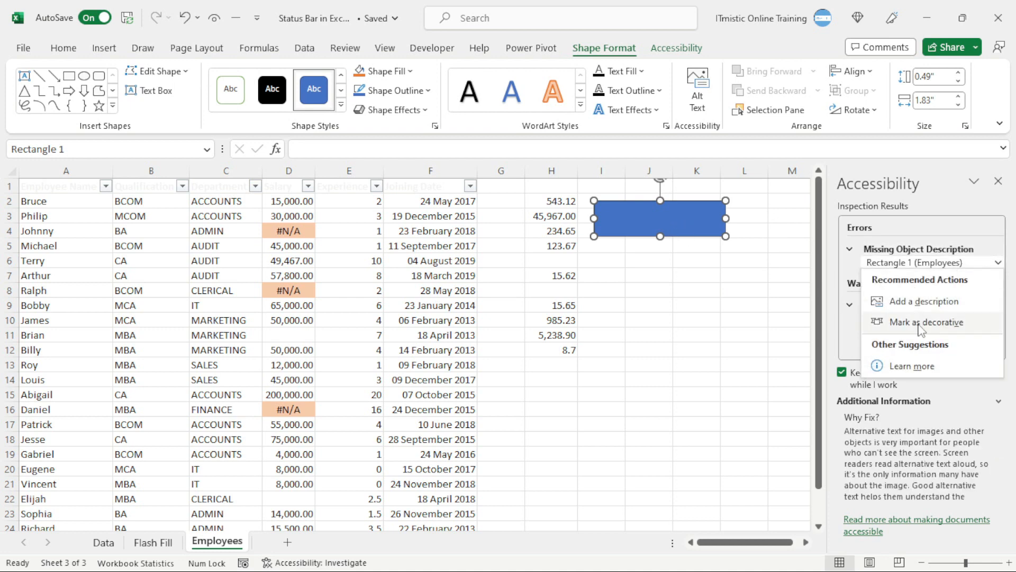
left_click(921, 323)
left_click(706, 302)
Move and resize the blue rectangle to span columns J to L across rows 2 to 4, and deselect it.
left_click(678, 225)
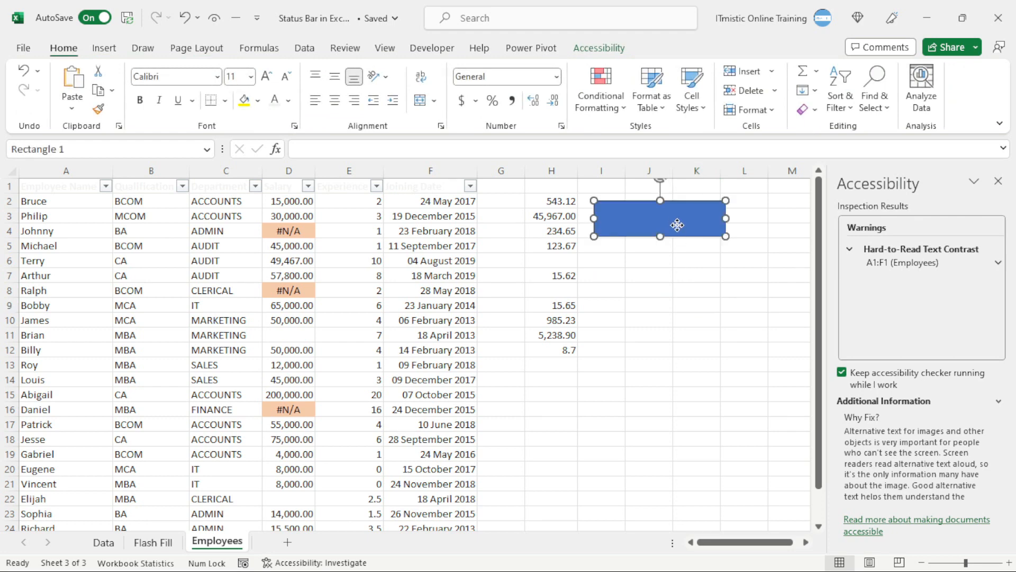
left_click_drag(678, 225, 765, 216)
left_click_drag(696, 229, 698, 241)
left_click(667, 302)
left_click(690, 214)
left_click(650, 307)
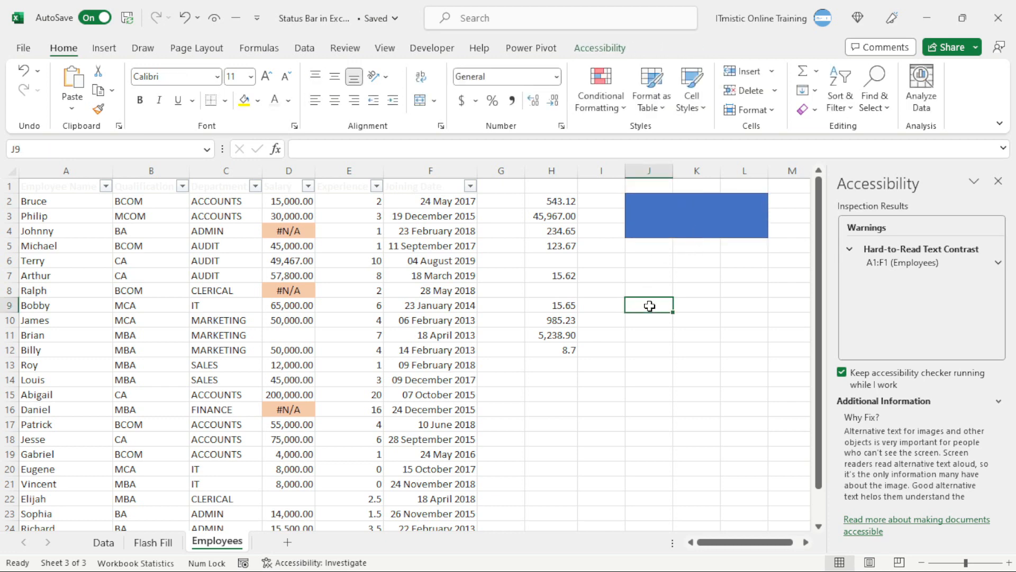
Fix the hard-to-read text contrast warning by setting the font colour of header cells A1:F1 to black.
left_click(926, 263)
left_click(926, 263)
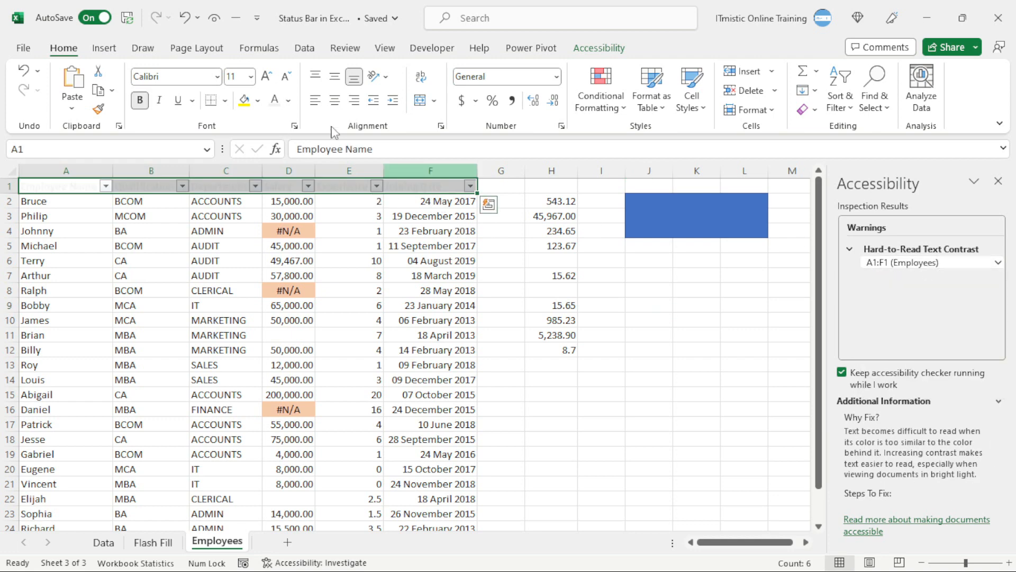
left_click(288, 99)
left_click(307, 118)
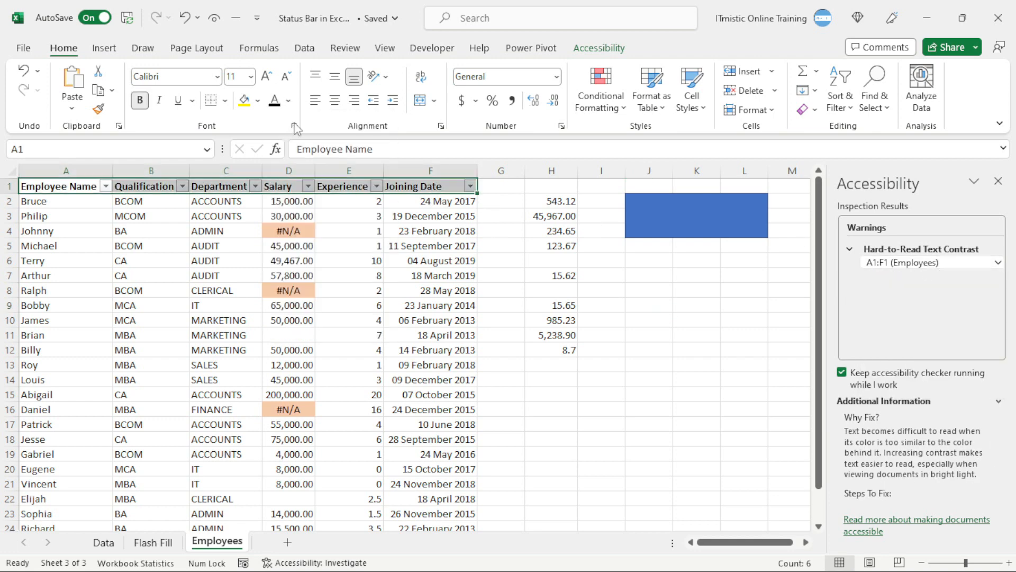
left_click(404, 187)
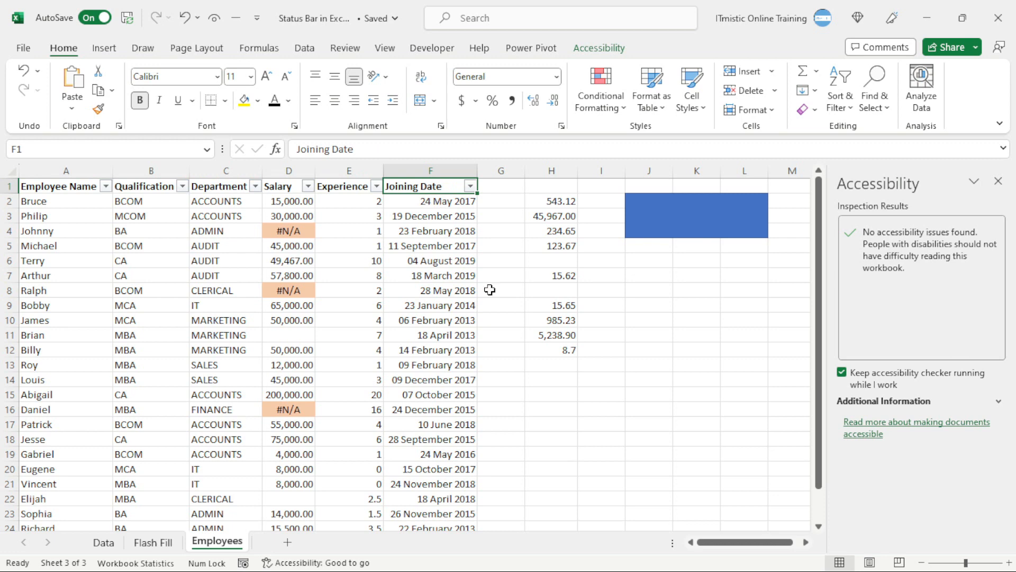
Close the accessibility checker results and select cell F4 on the Employees sheet.
left_click(510, 213)
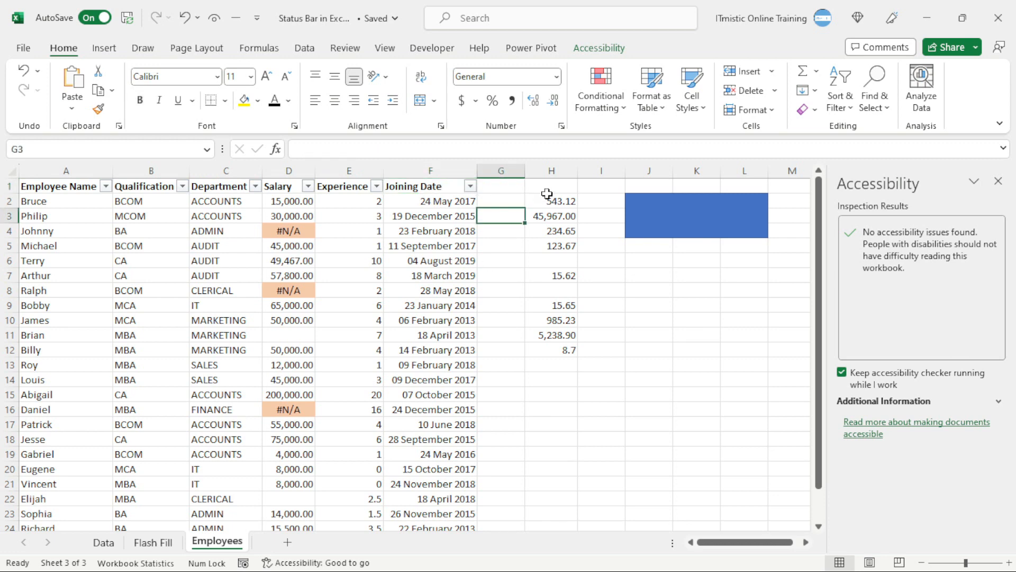
left_click(547, 196)
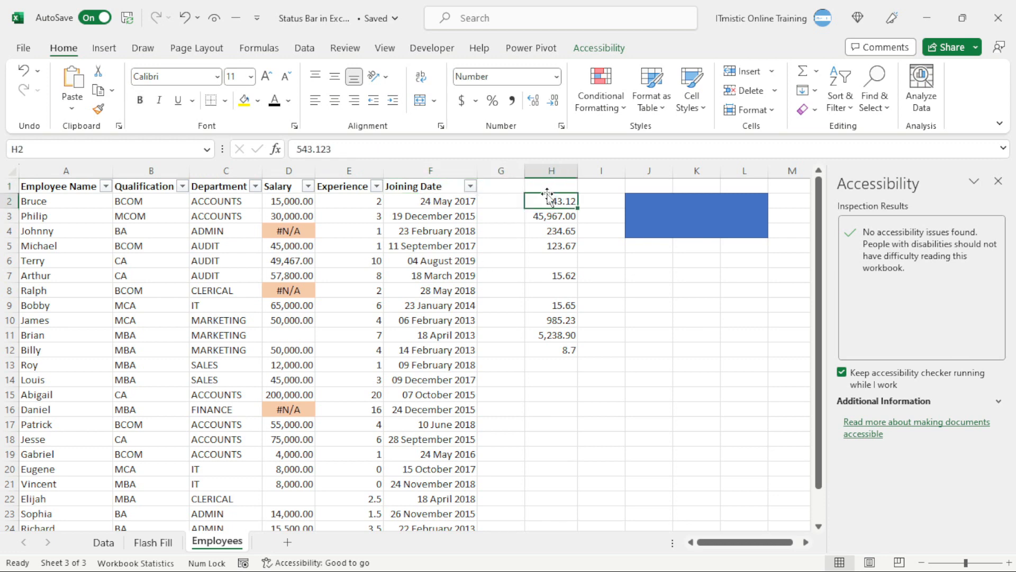
left_click(998, 181)
left_click(325, 280)
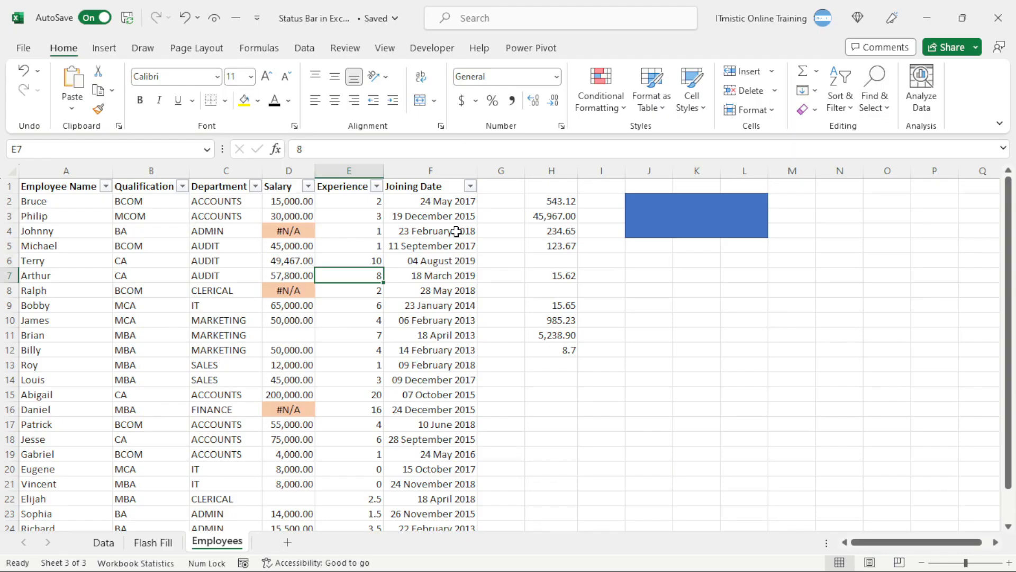
left_click(455, 231)
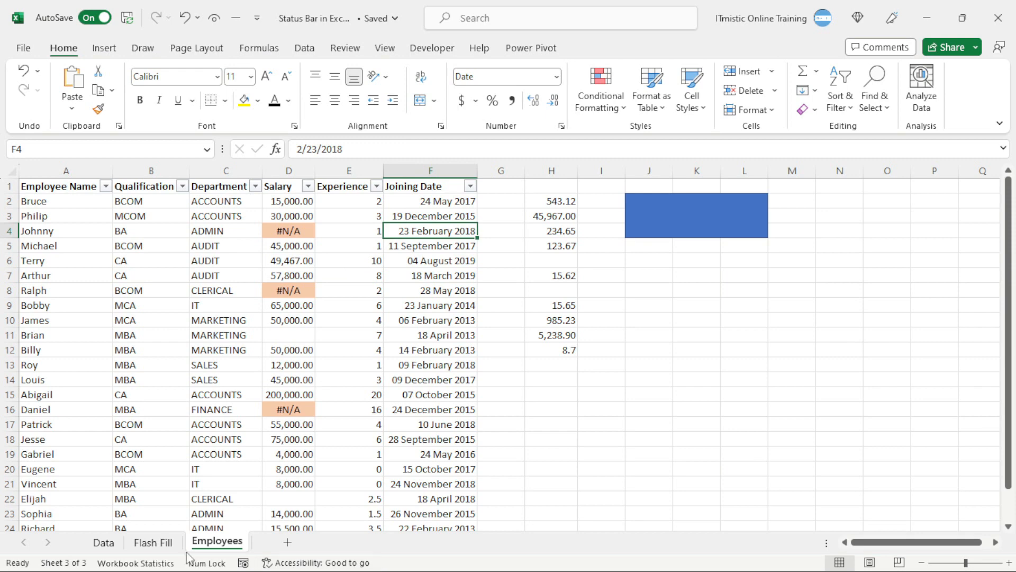
On the Flash Fill sheet, select D2:D8 using Extend Selection mode.
left_click(168, 543)
left_click(251, 202)
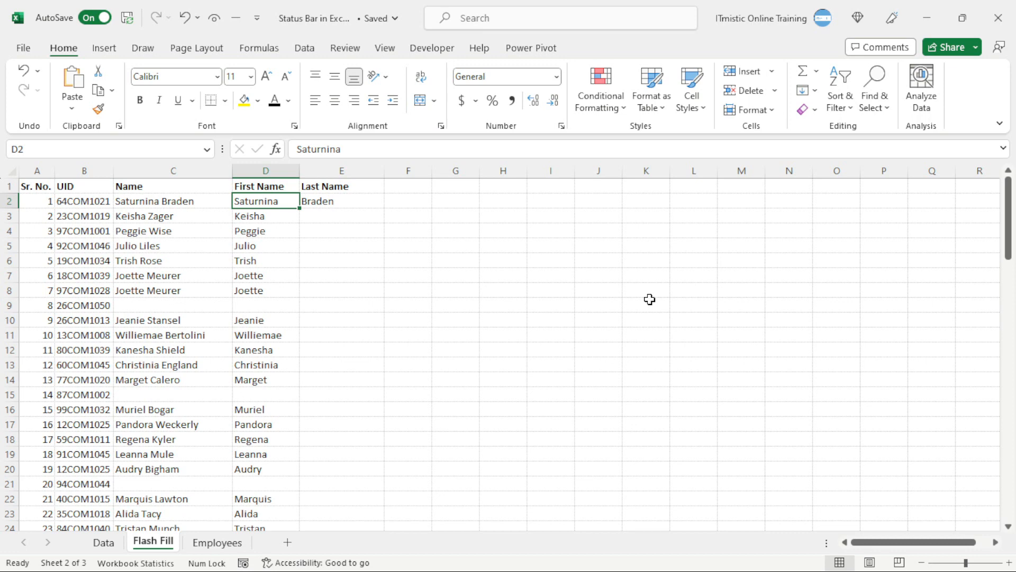
key("F8")
key("Down")
key("Down")
key("Down")
key("Down")
key("Down")
key("Down")
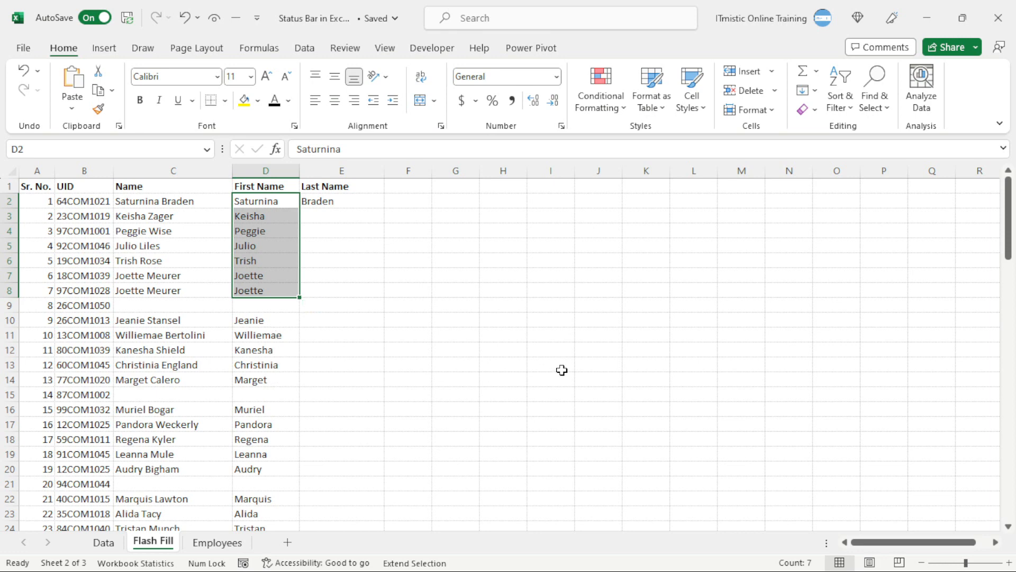
Add D10:D14 to the existing selection using Add or Remove Selection mode followed by Extend Selection mode.
key("shift+F8")
key("Down")
key("Down")
key("Down")
key("Down")
key("Down")
key("Down")
key("Down")
key("Down")
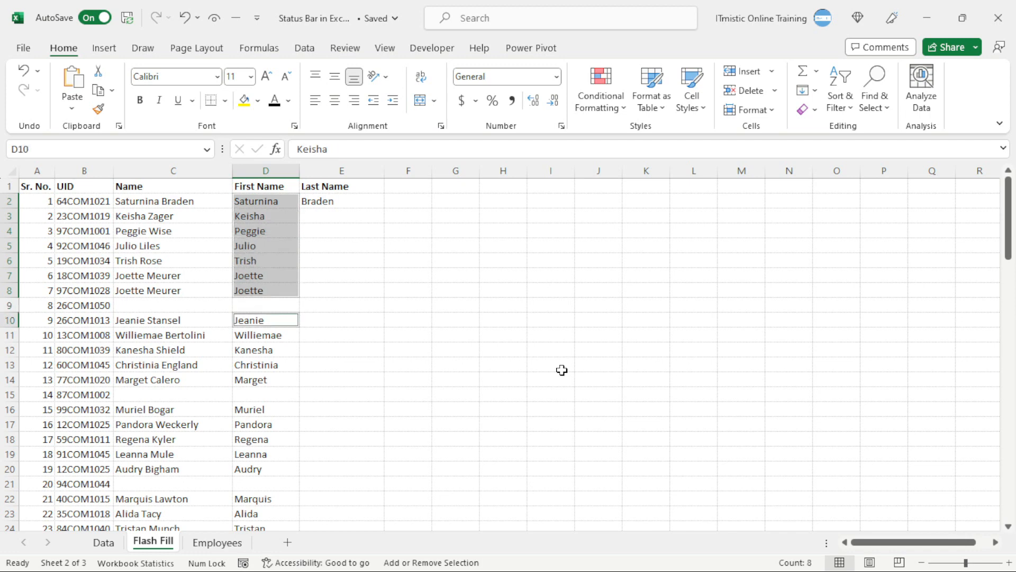
key("F8")
key("Down")
key("Down")
key("Down")
key("Down")
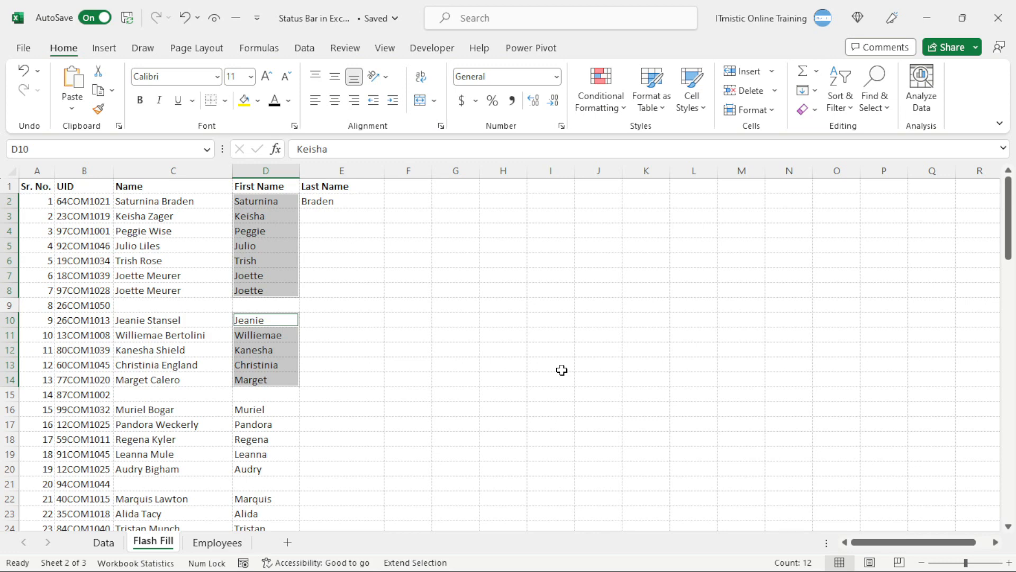
Add the names in C16:C20 to the multi-range selection, again combining Add or Remove Selection with Extend Selection.
key("shift+F8")
key("Down")
key("Down")
key("Down")
key("Down")
key("Down")
key("Down")
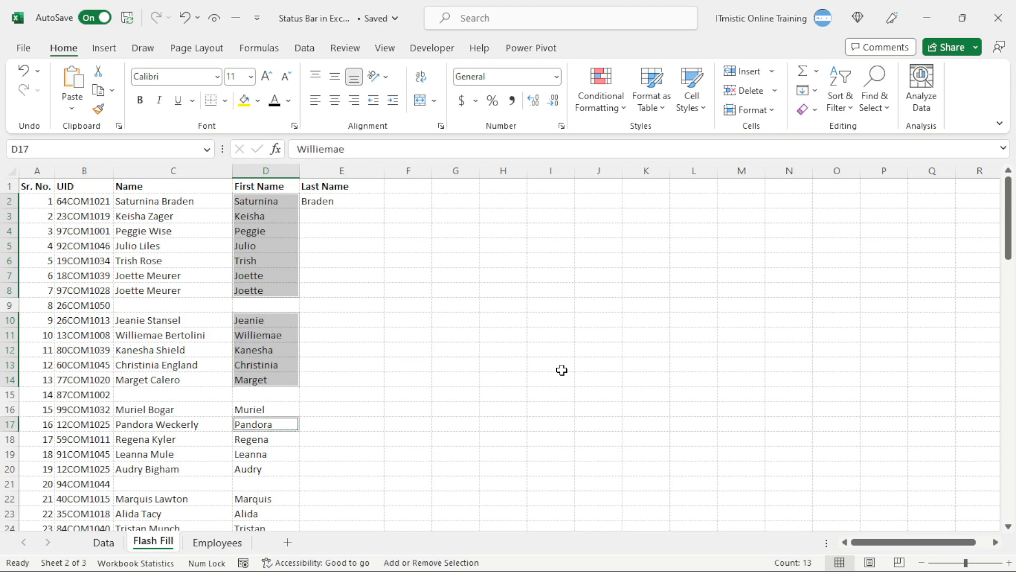
key("Home")
key("Right")
key("Right")
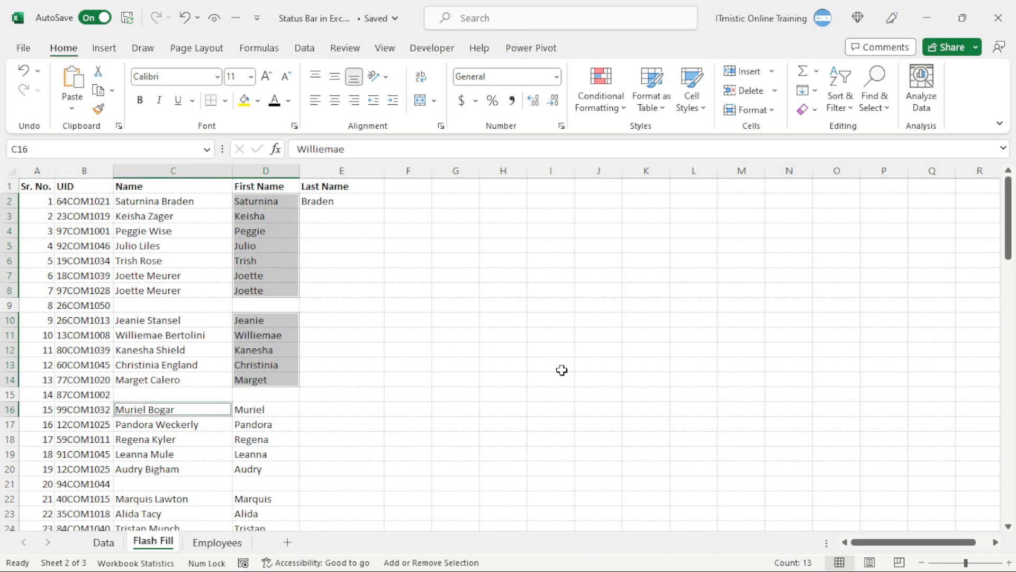
key("F8")
key("Down")
key("Down")
key("Down")
key("Down")
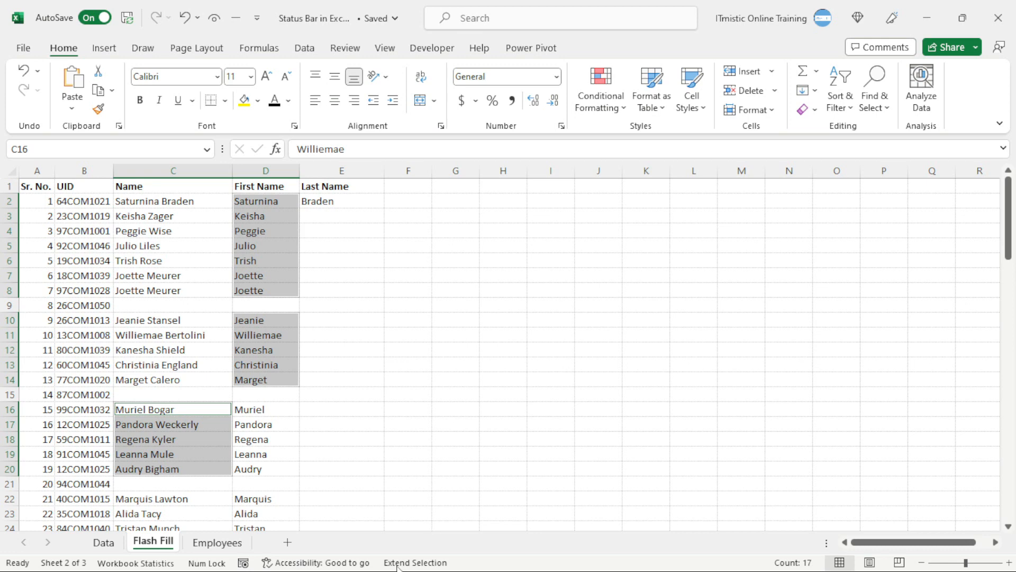
Turn Extend Selection off, enable Add or Remove Selection and add C10:C14 to the selected ranges.
key("F8")
key("shift+F8")
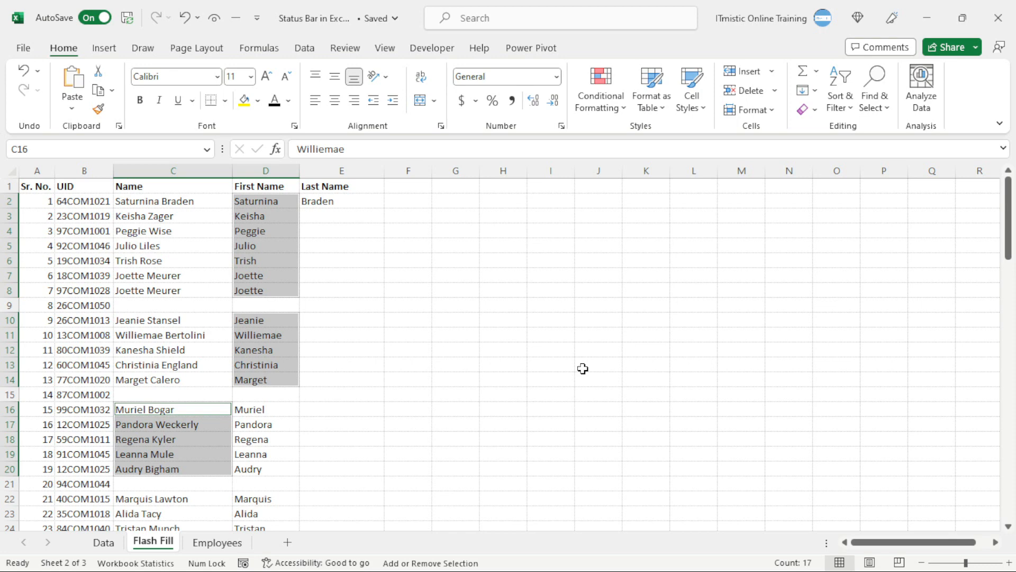
key("Down")
key("Down")
key("Down")
key("Down")
key("Down")
key("Up")
key("Up")
key("Up")
key("Up")
key("Up")
key("Up")
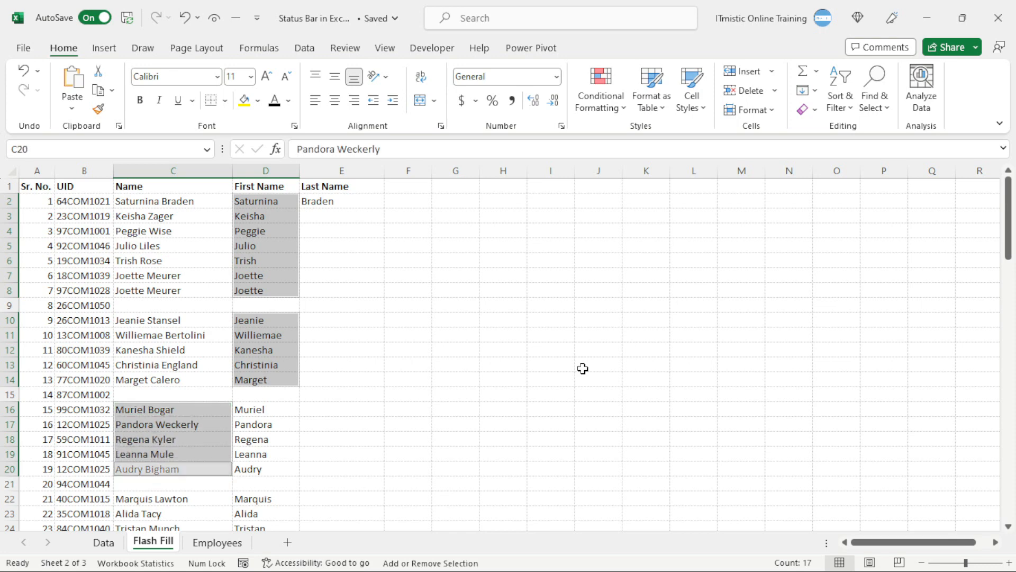
key("Up")
key("Up")
key("Up")
key("Up")
key("Up")
key("shift+Down")
key("shift+Down")
key("shift+Down")
key("shift+Down")
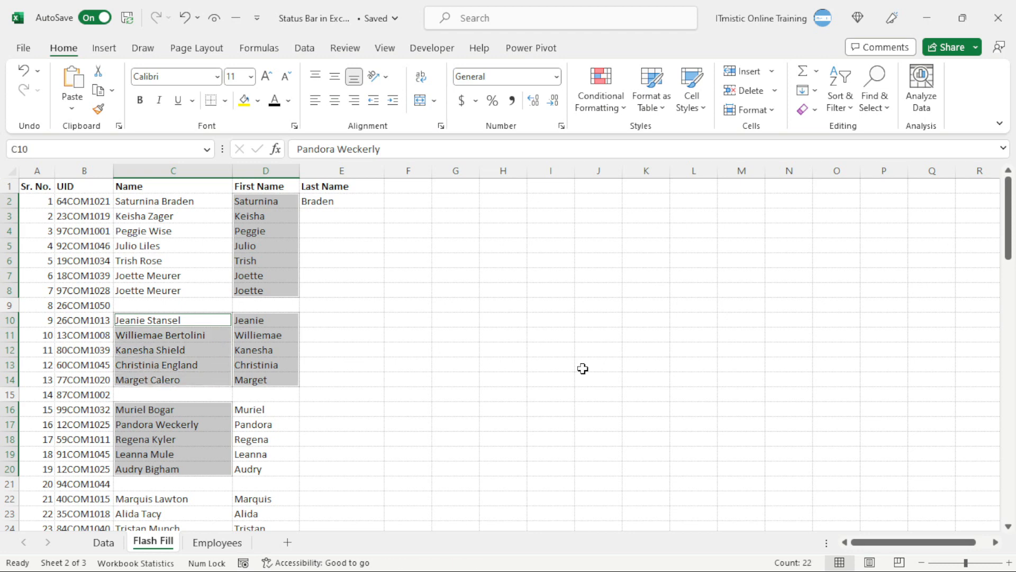
Clear the multi-range selection, return to cell A1 and select E17.
key("Left")
key("Right")
key("ctrl+Home")
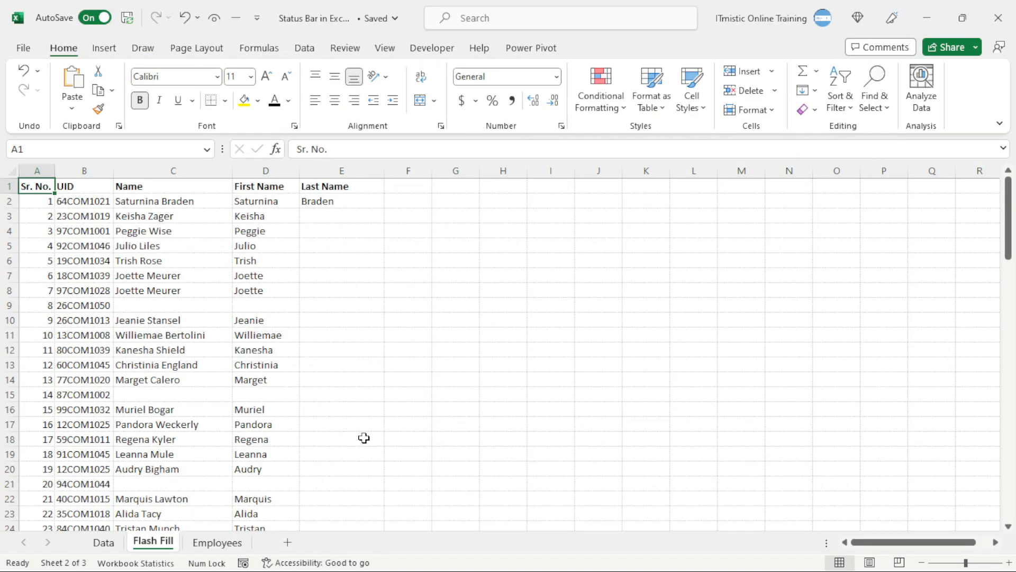
left_click(362, 425)
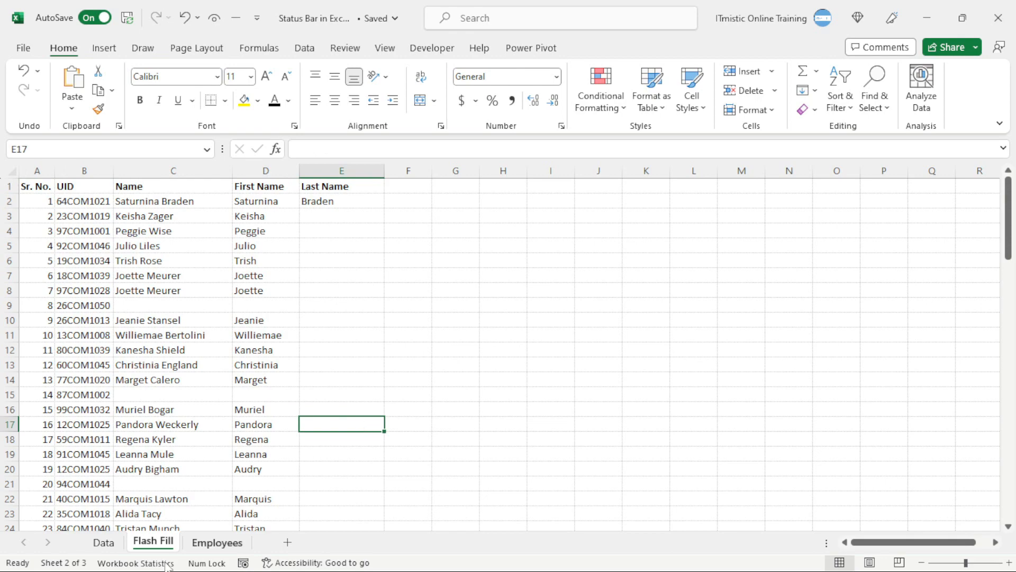
Select C7 and switch the Flash Fill sheet to Page Layout view.
left_click(133, 275)
left_click(384, 48)
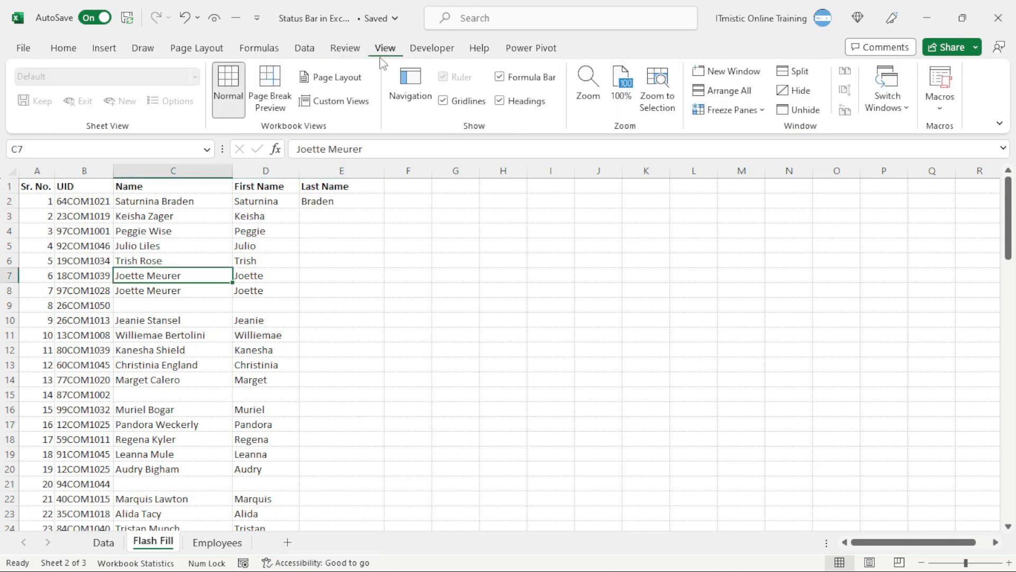
left_click(336, 79)
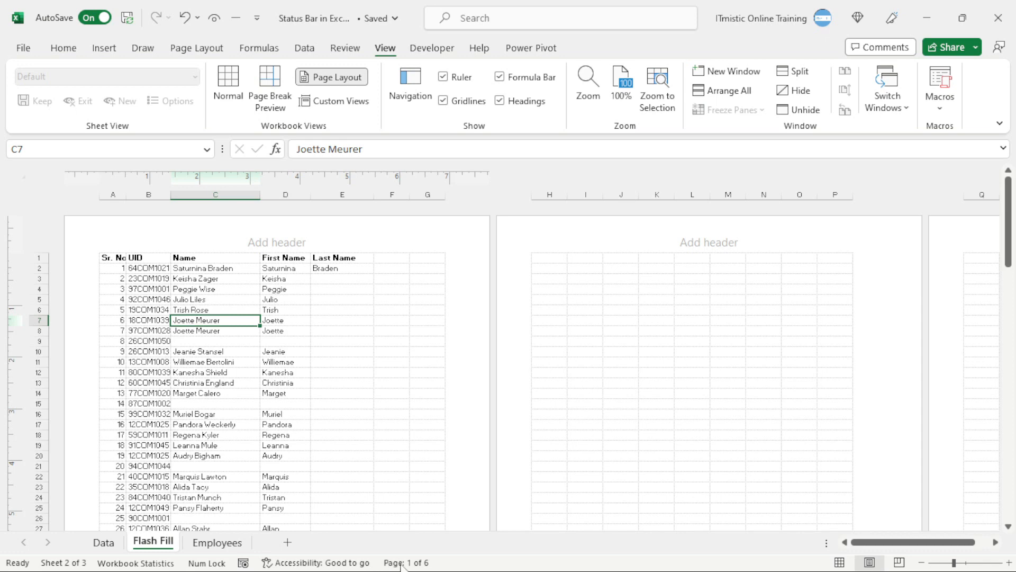
Check the status bar page number for cells F13 and I16, plus E59 and E52 on the lower page.
left_click(386, 383)
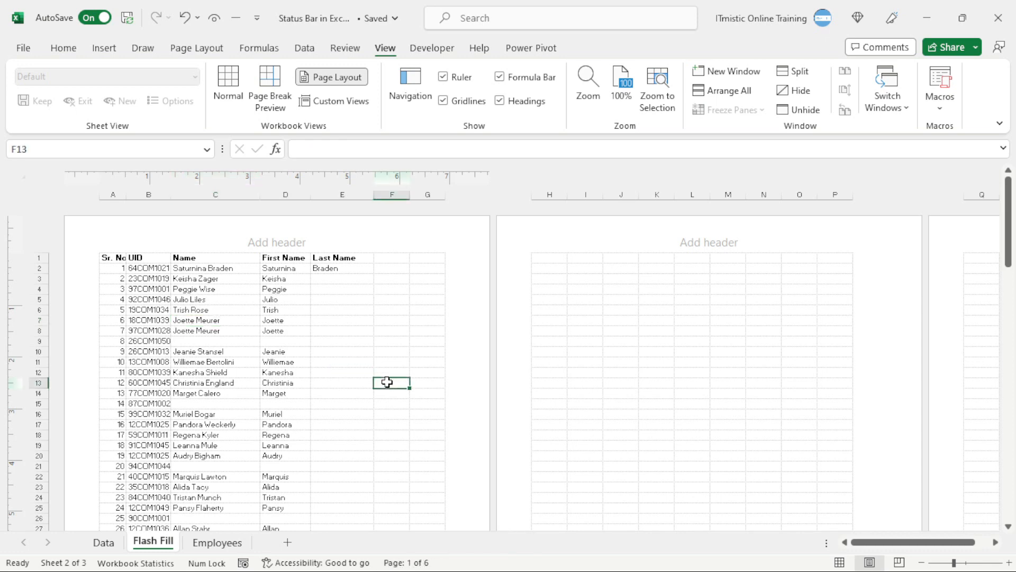
left_click(685, 351)
left_click(592, 415)
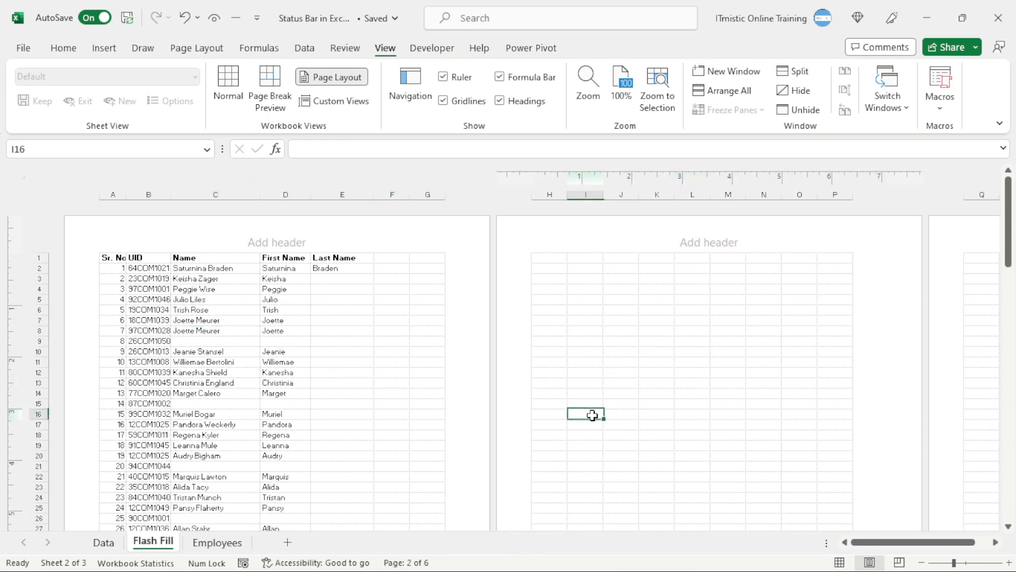
scroll(593, 414, "down", 15)
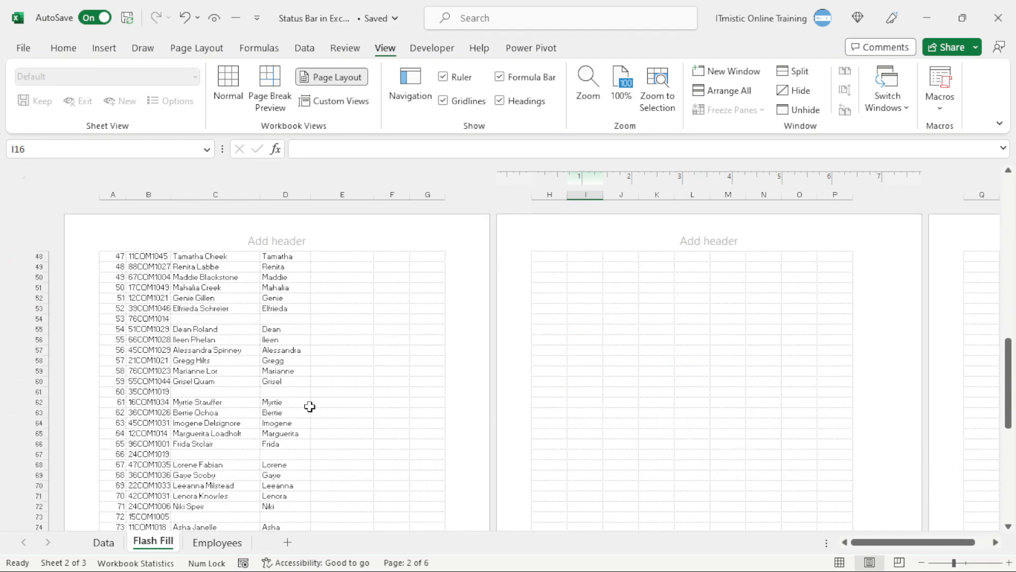
left_click(309, 406)
left_click(340, 372)
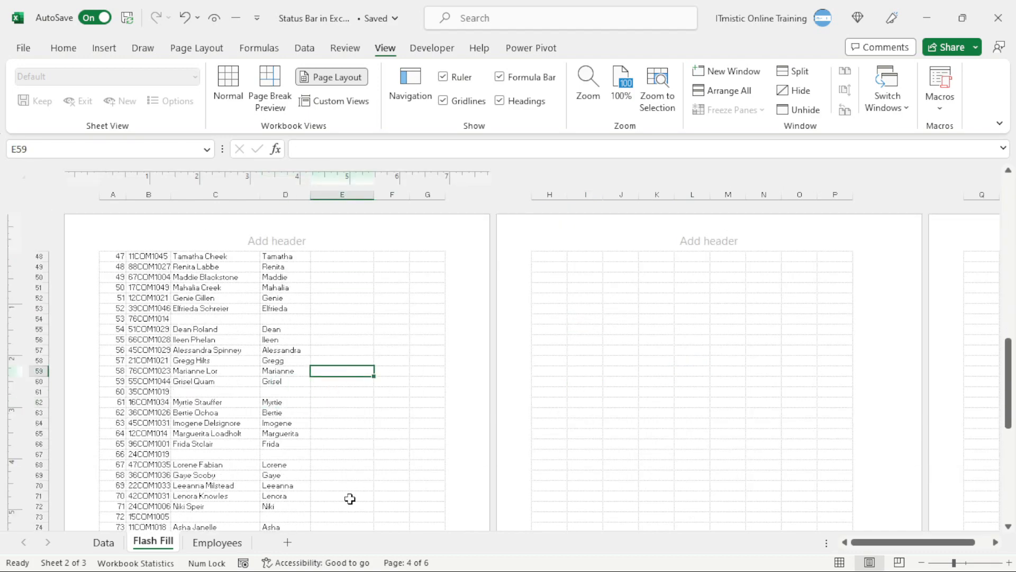
left_click(361, 300)
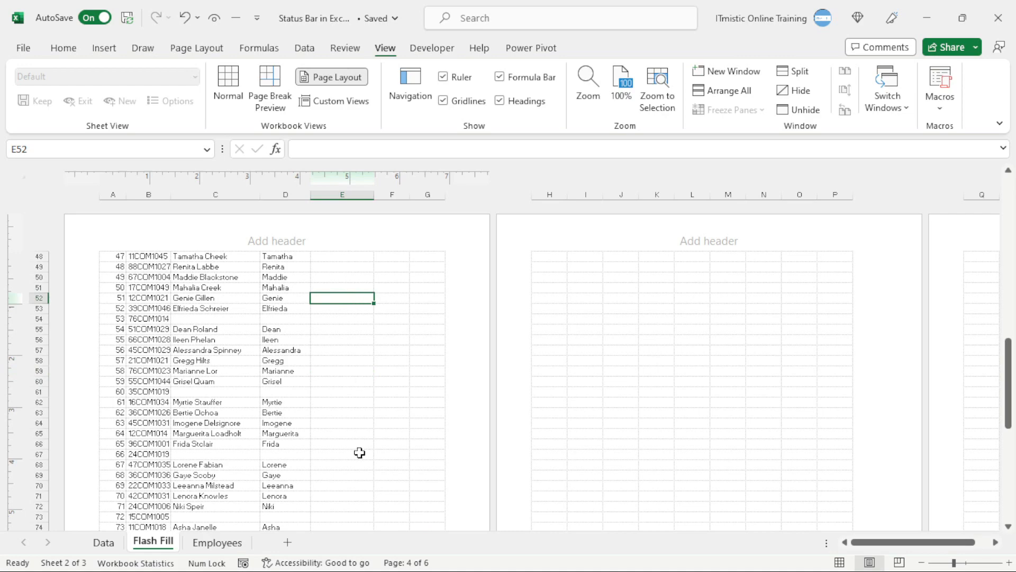
scroll(360, 452, "up", 15)
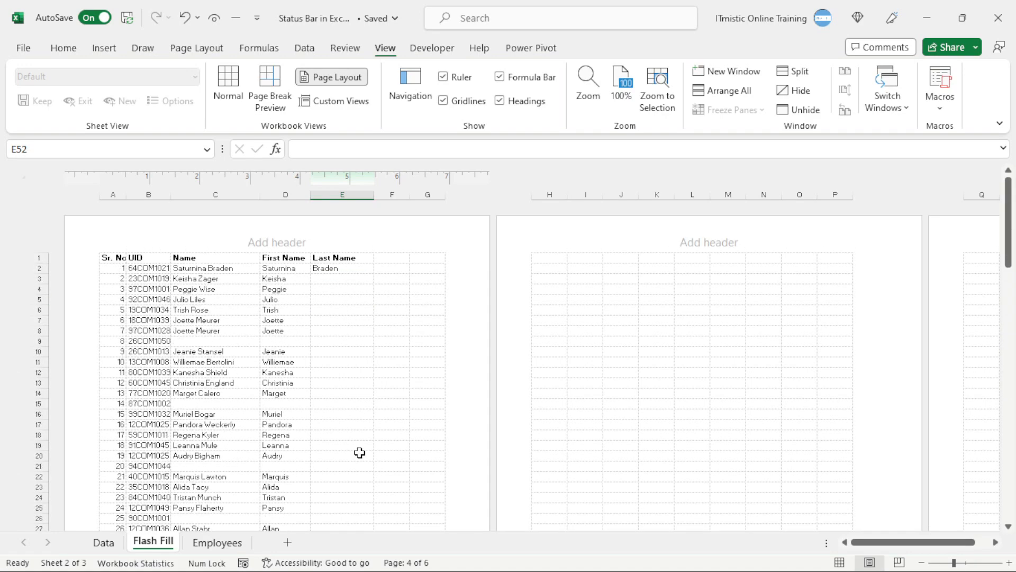
With several pages in view, select cells on the first, second and third pages to compare their status bar page numbers.
scroll(359, 453, "down", 2)
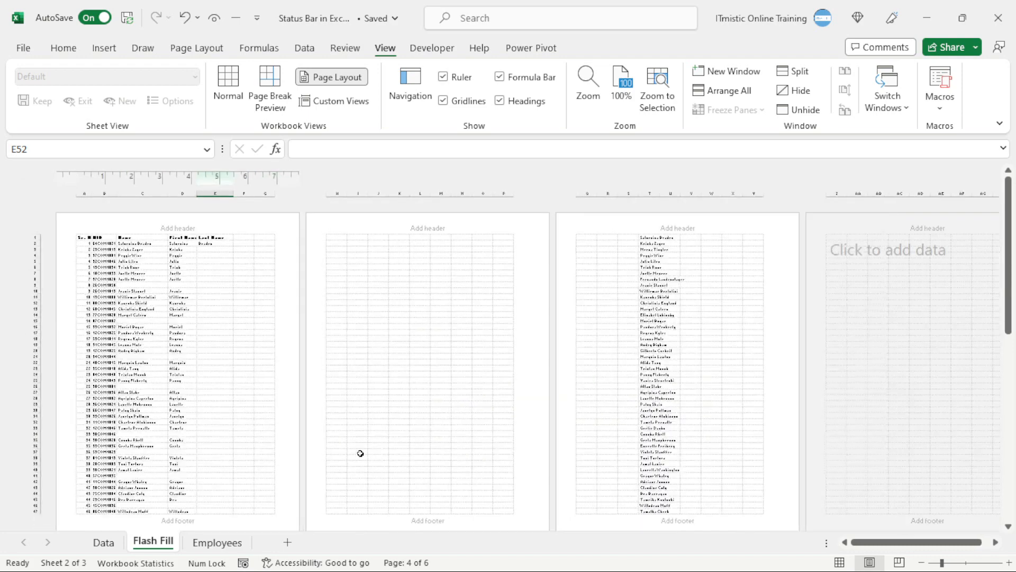
scroll(360, 452, "down", 3)
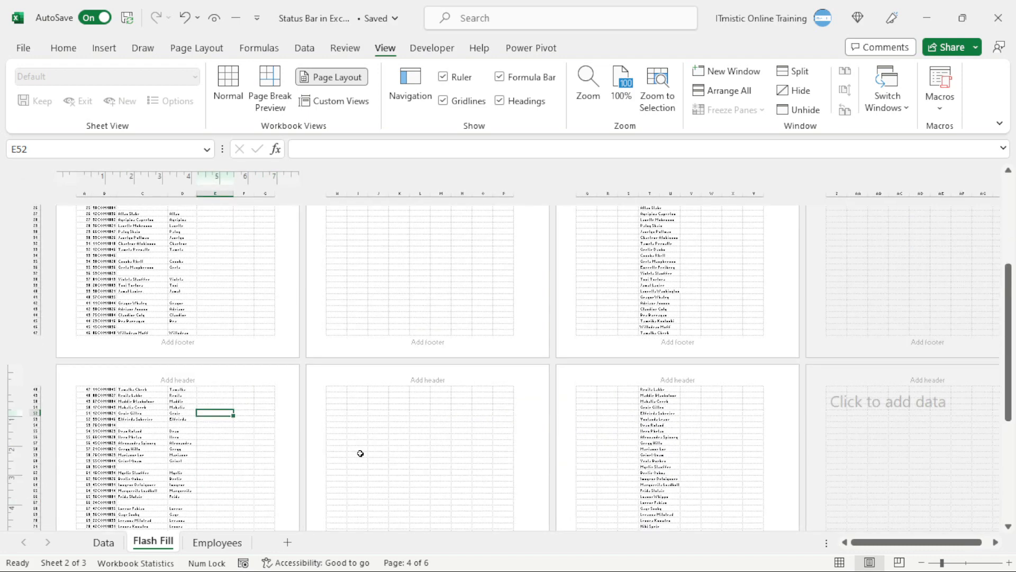
scroll(360, 452, "up", 3)
left_click(483, 320)
left_click(668, 344)
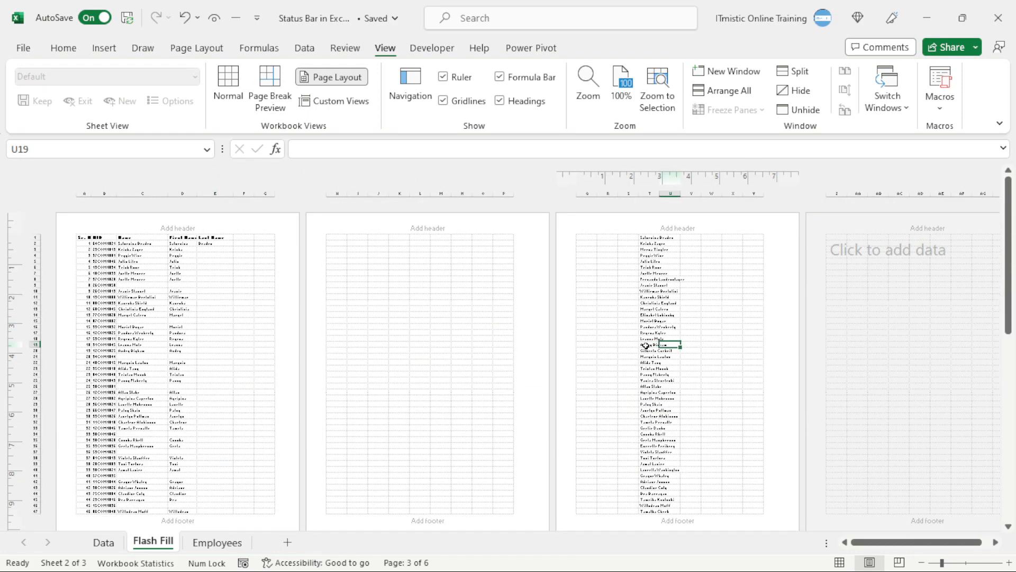
left_click(264, 415)
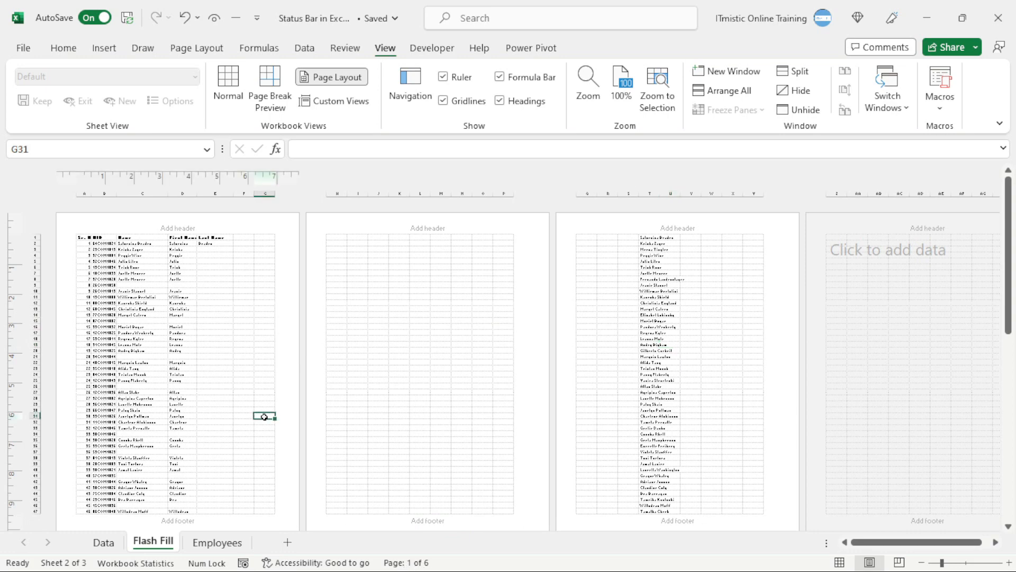
left_click(455, 368)
left_click(683, 351)
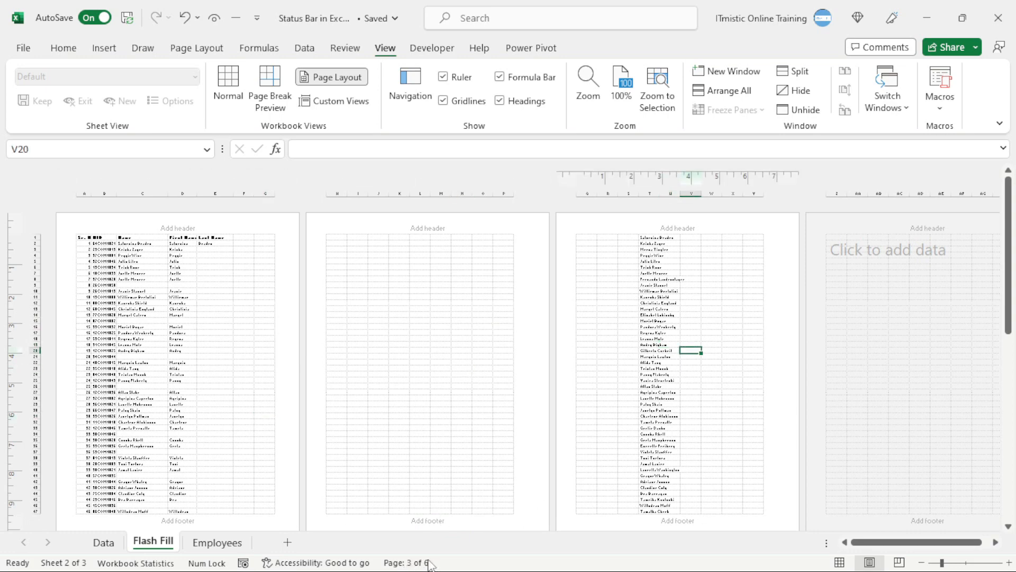
Compare the status bar page numbers for N26 and L16 on the upper middle page with D25 on the first page.
scroll(467, 386, "down", 5)
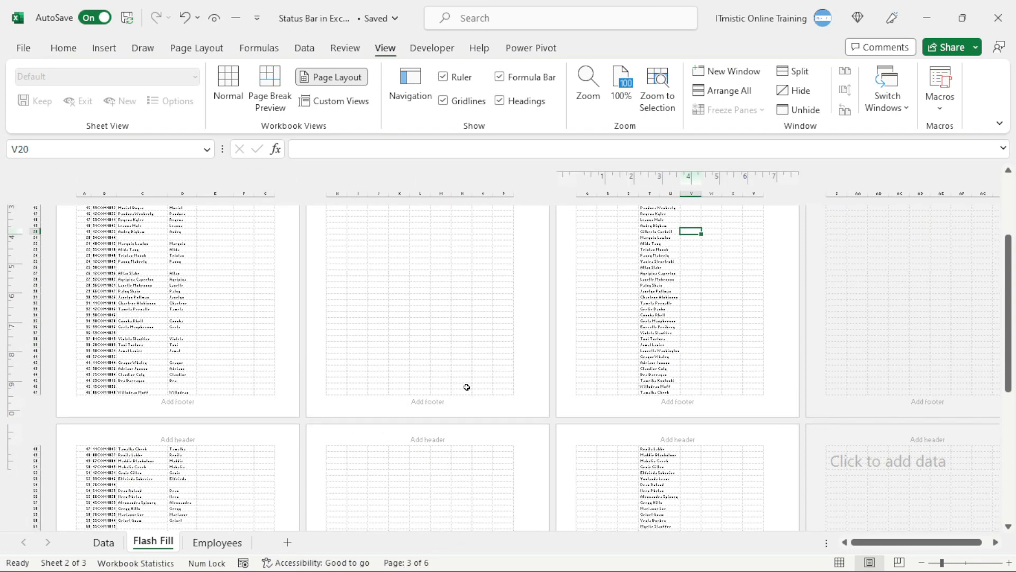
scroll(467, 387, "up", 5)
left_click(467, 386)
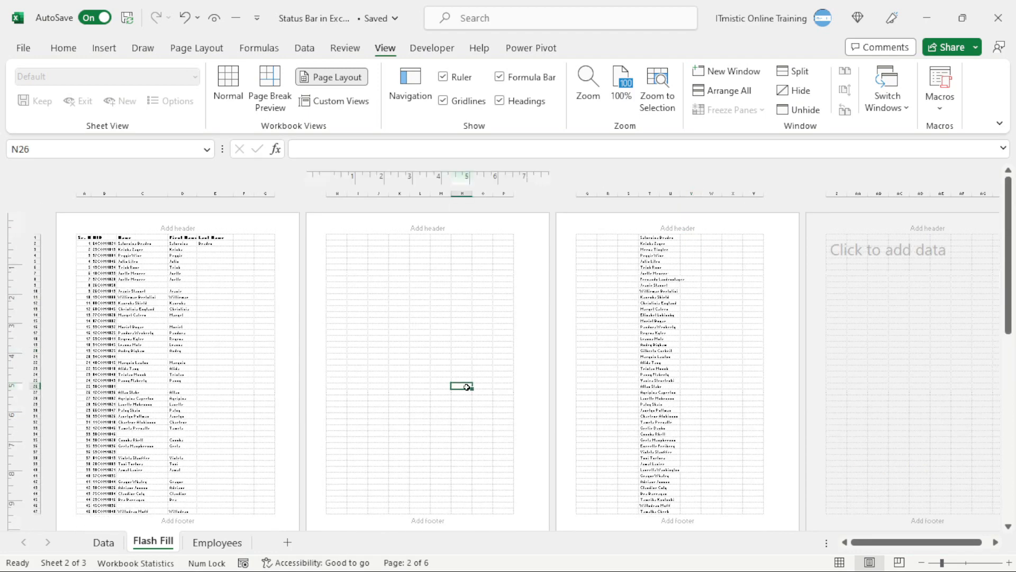
left_click(153, 426)
left_click(183, 382)
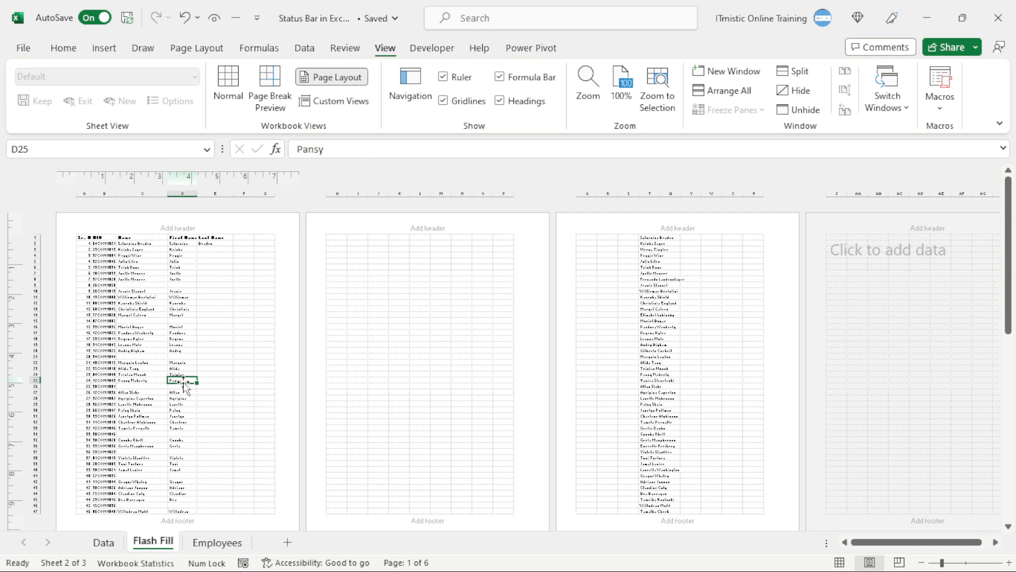
left_click(429, 325)
Check the status bar page number for S70 and X85 on the last page, plus D15 on the first page.
scroll(457, 419, "down", 10)
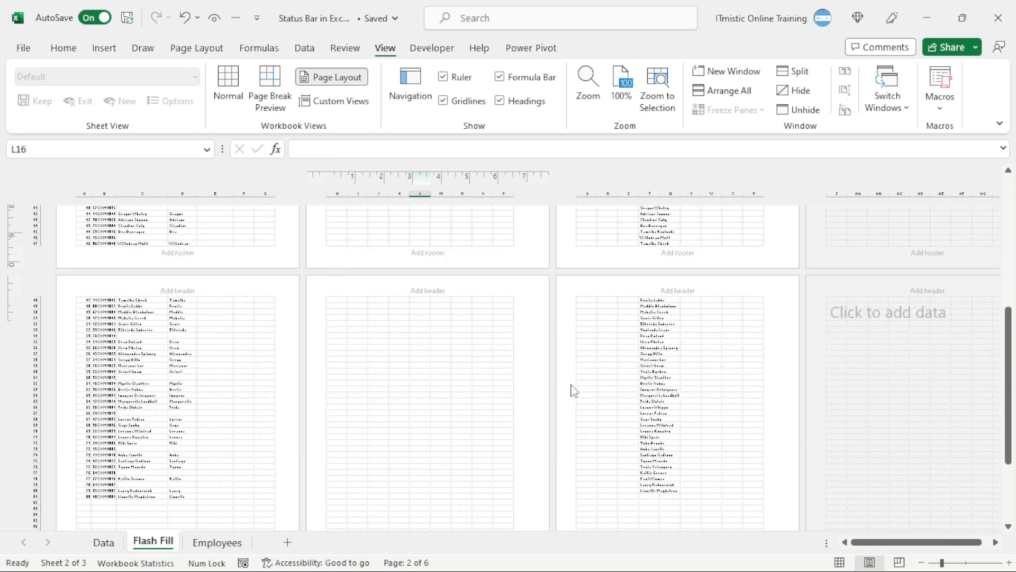
left_click(628, 381)
left_click(629, 430)
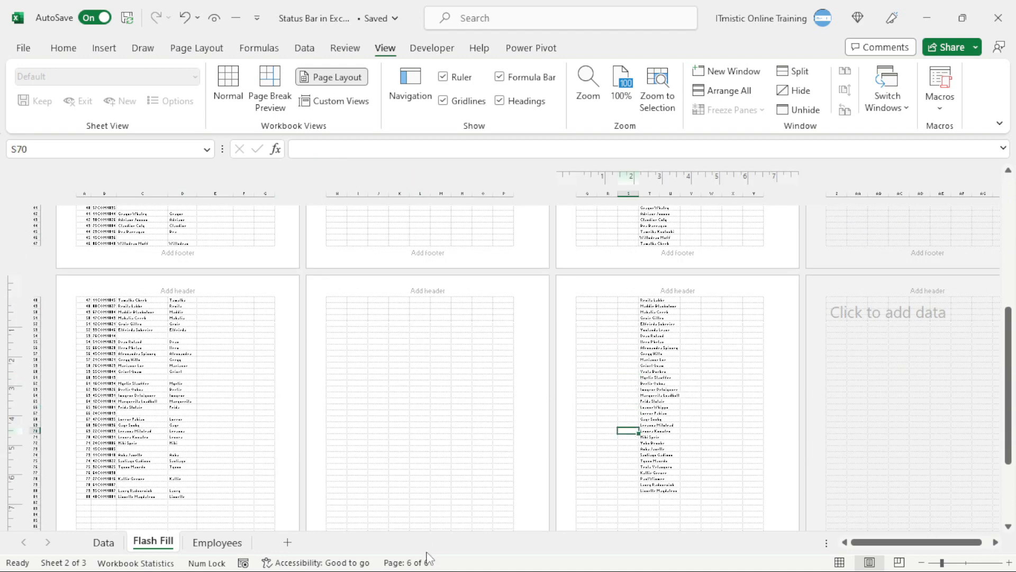
left_click(668, 436)
scroll(729, 427, "down", 3)
left_click(730, 429)
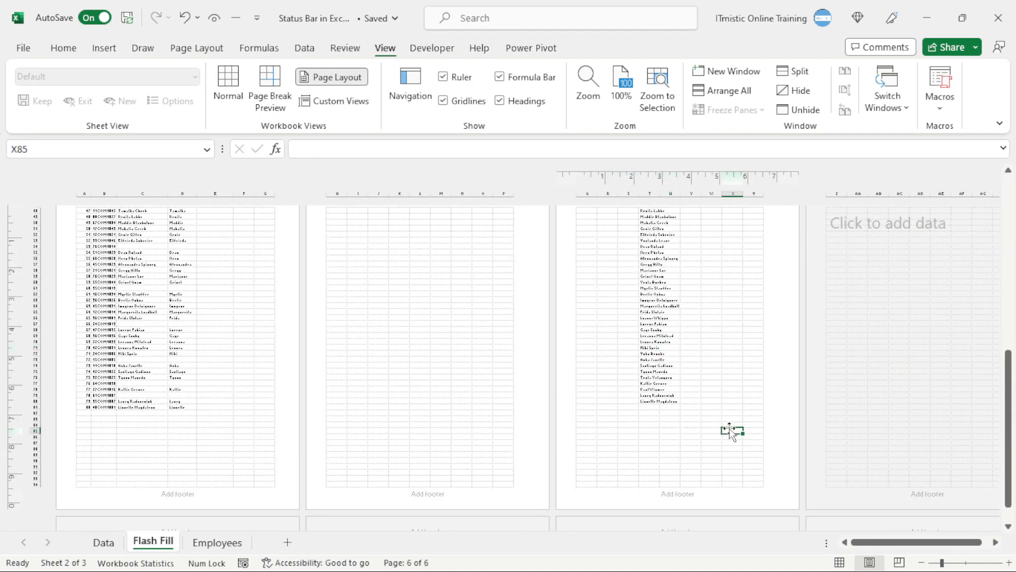
scroll(730, 429, "up", 10)
left_click(197, 321)
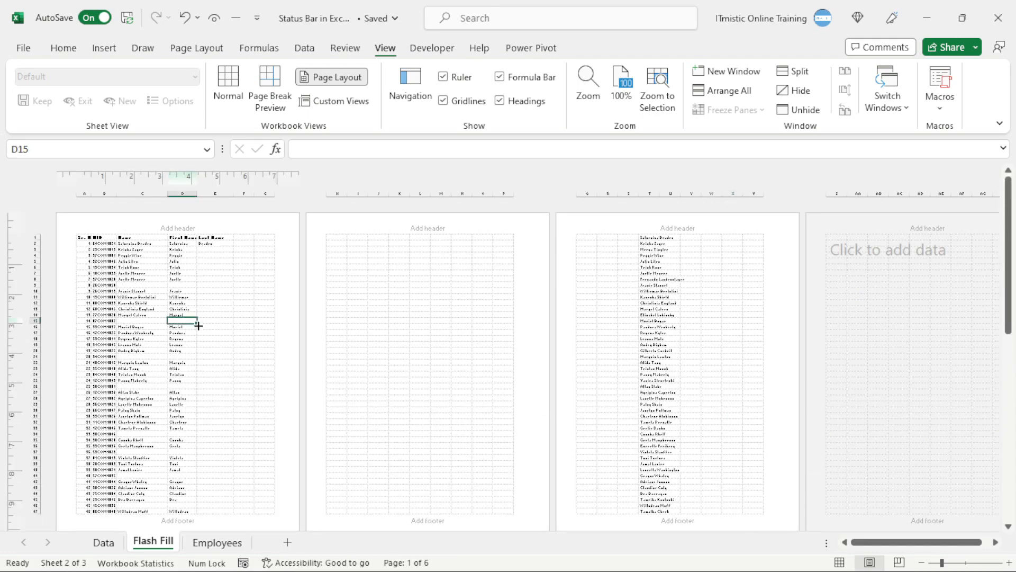
In the Flash Fill sheet's print page setup, compare both page orders and apply Down, then over.
left_click(24, 53)
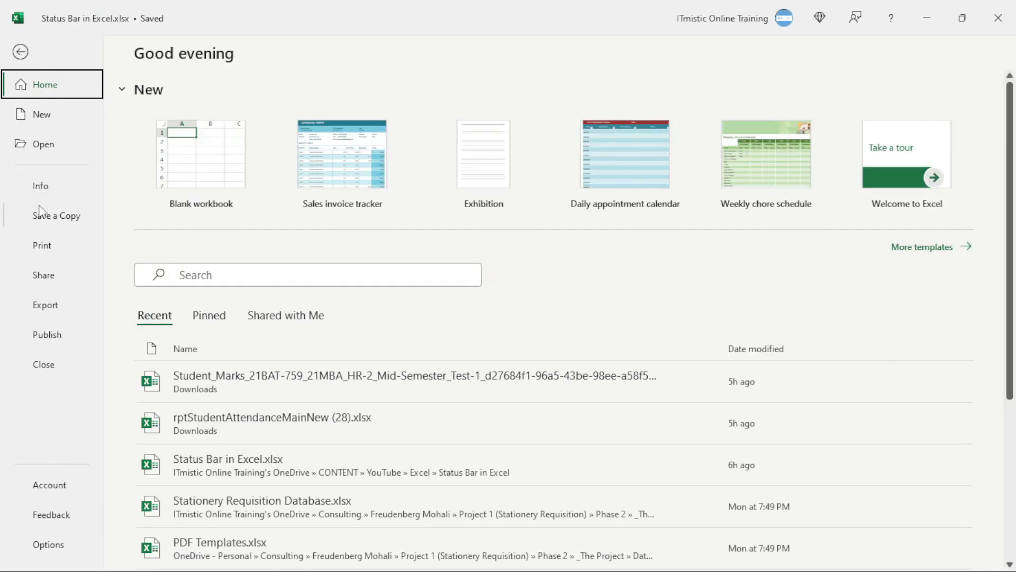
left_click(44, 248)
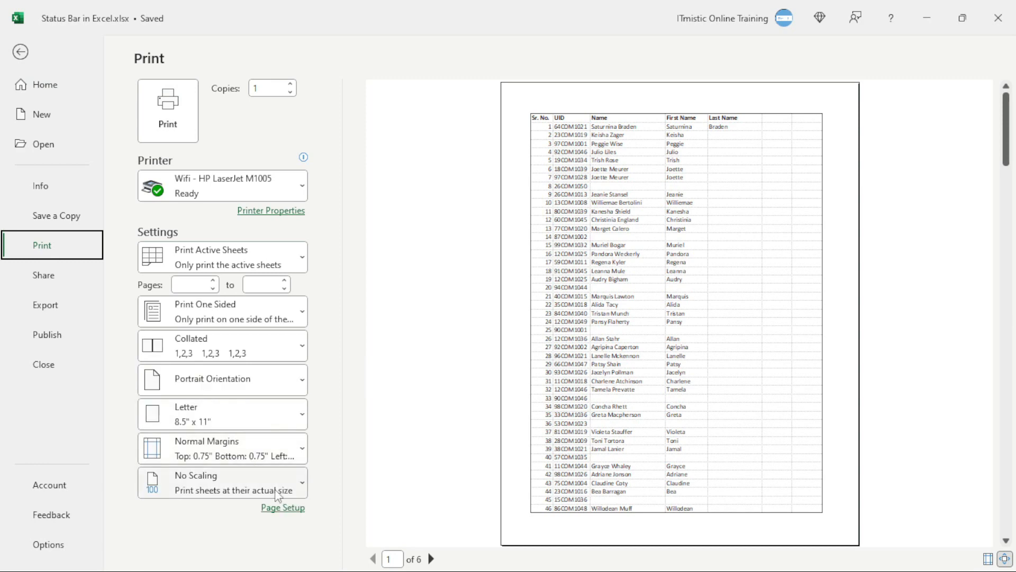
left_click(282, 507)
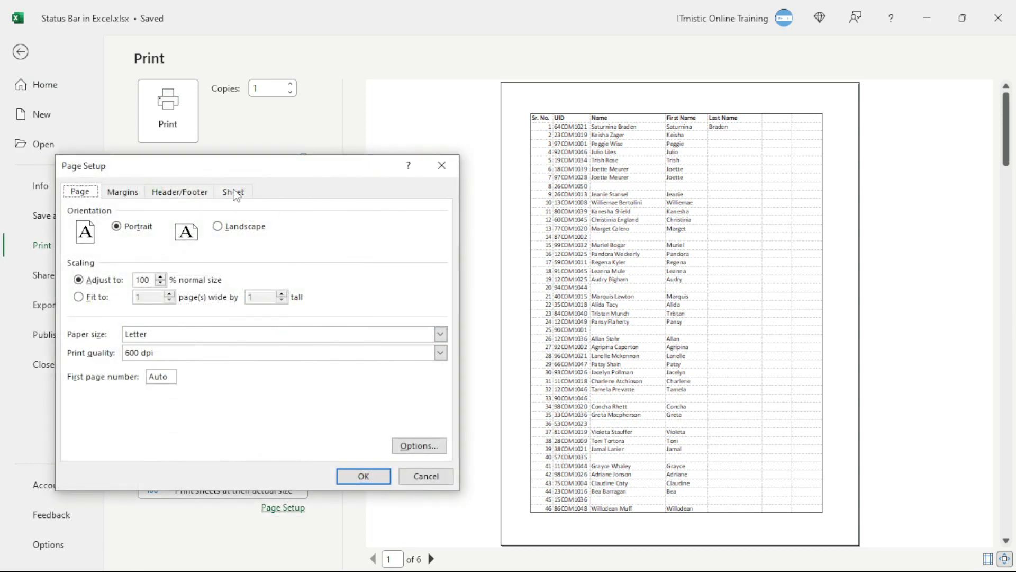
left_click(233, 192)
left_click(79, 372)
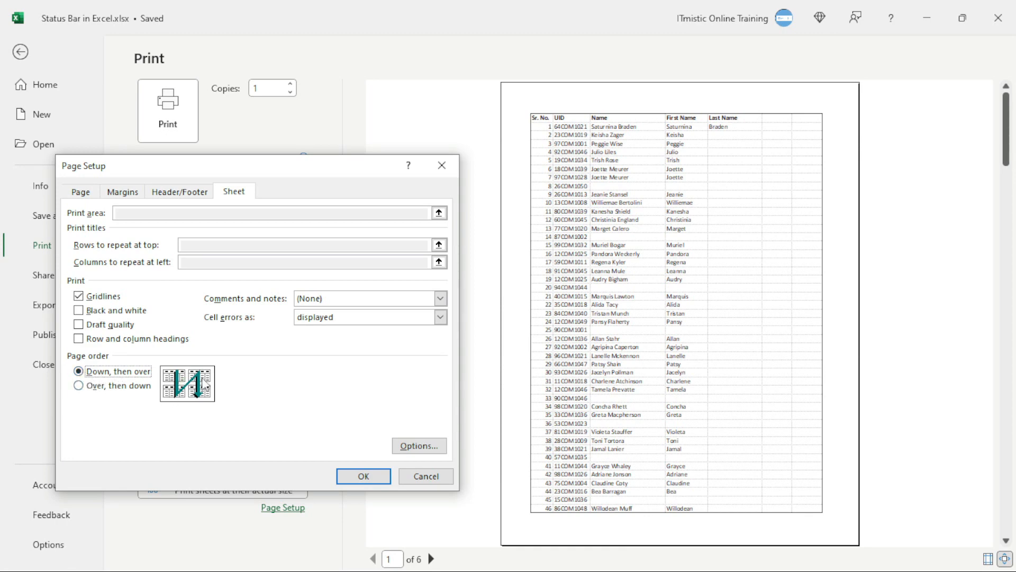
left_click(80, 386)
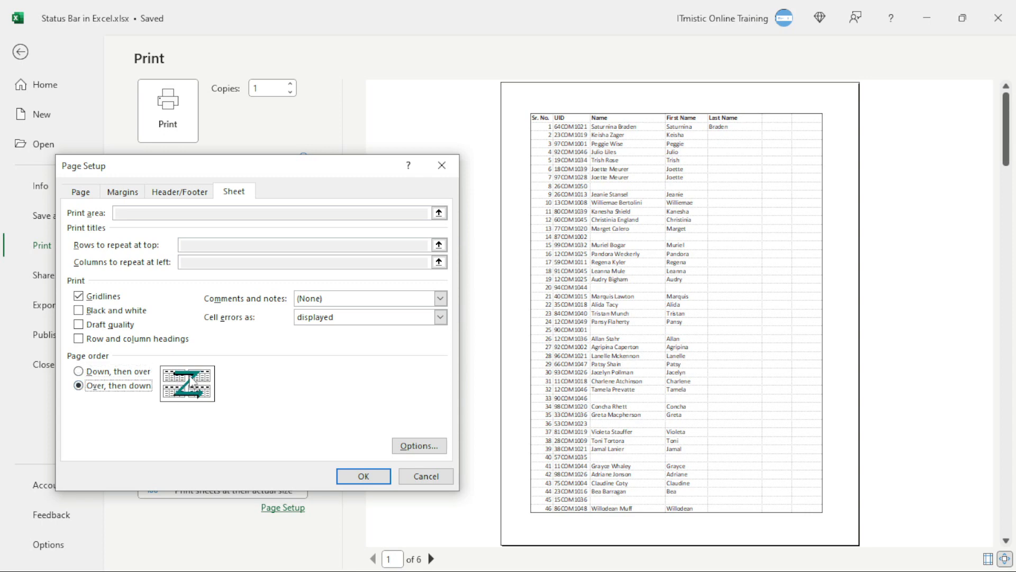
left_click(84, 372)
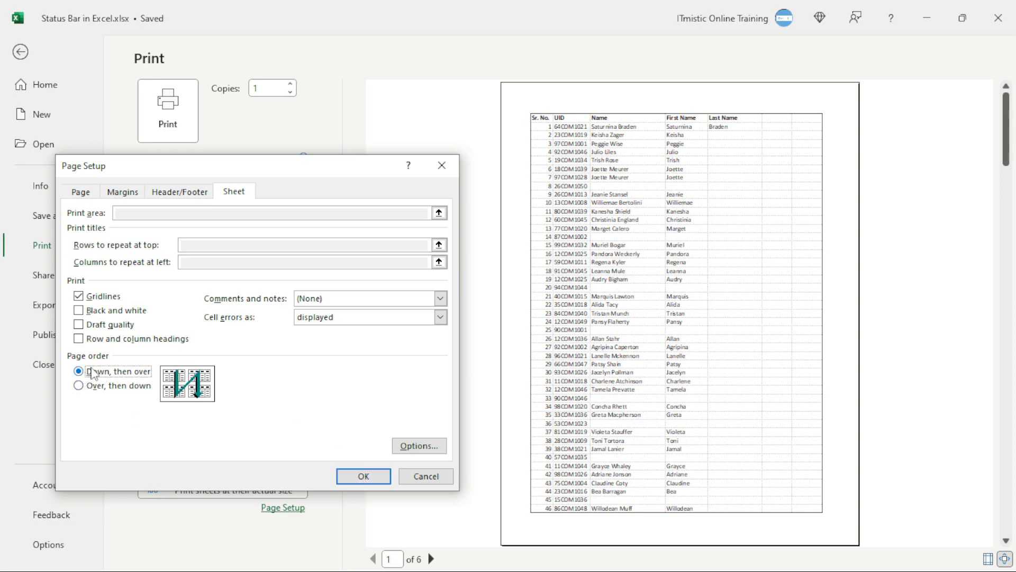
left_click(365, 477)
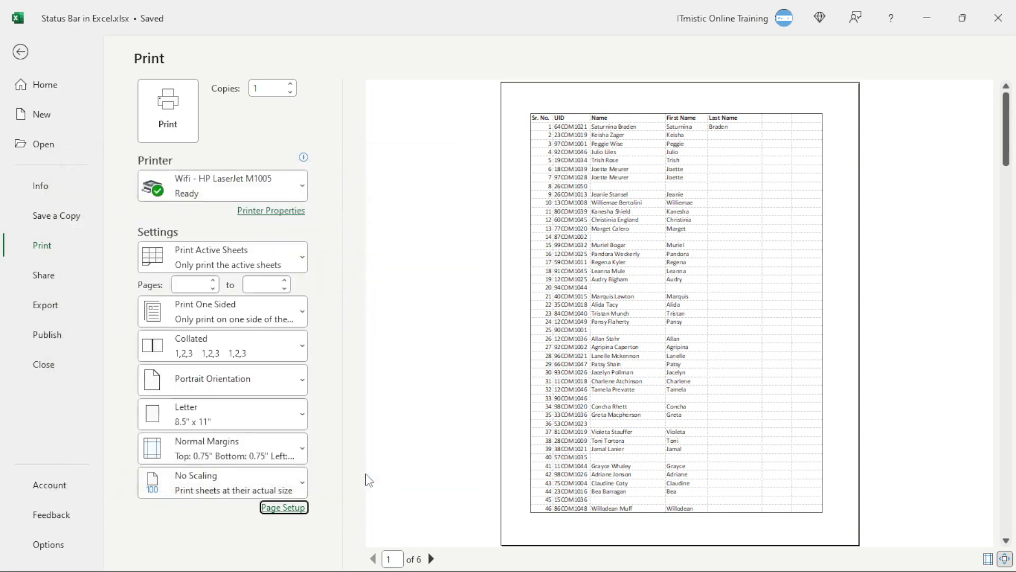
key("Escape")
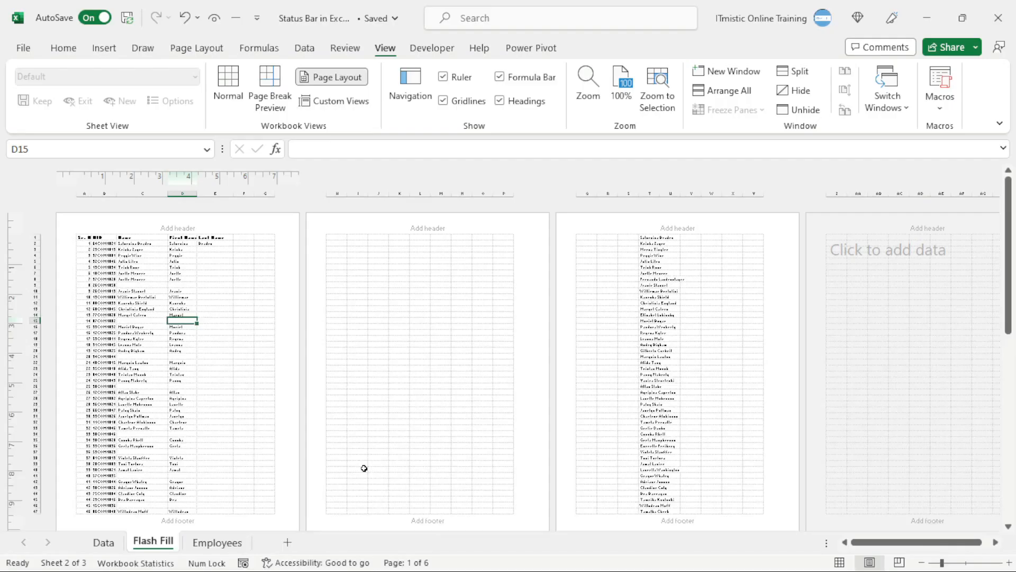
Check the status bar page numbers under the new page order for D23, E59, J37, T61 and other cells across the six pages.
left_click(175, 369)
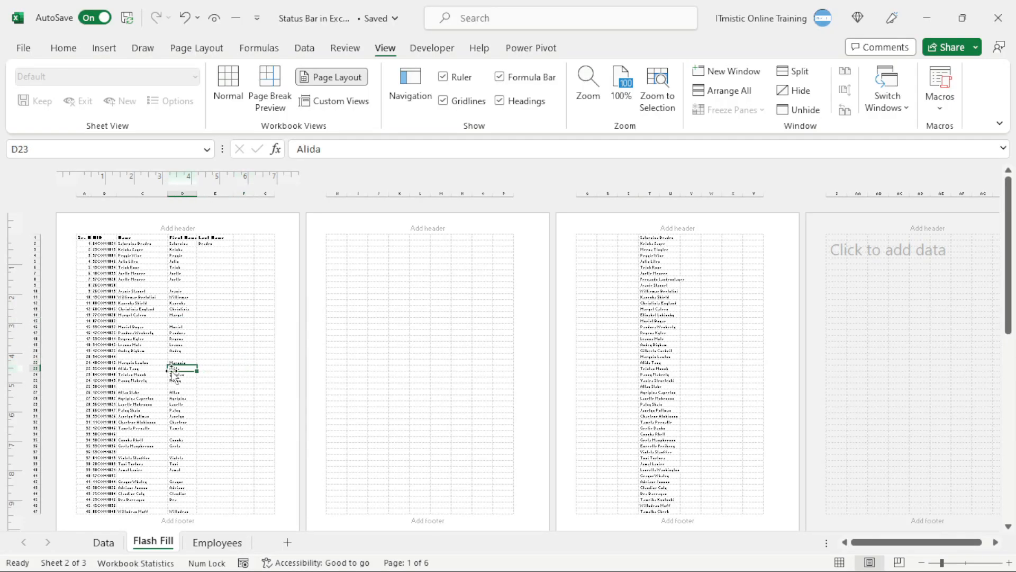
scroll(177, 377, "down", 5)
left_click(222, 456)
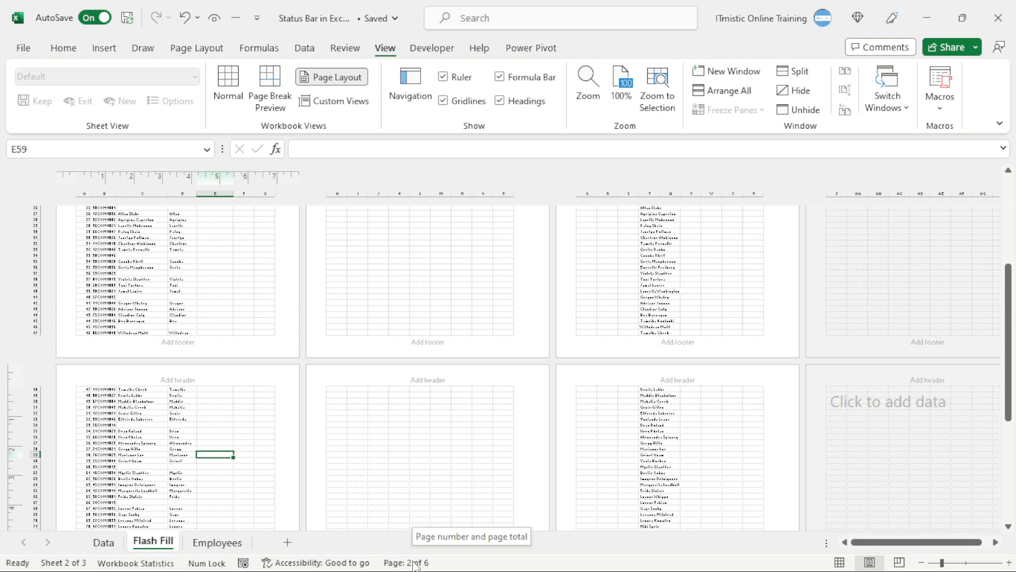
left_click(388, 273)
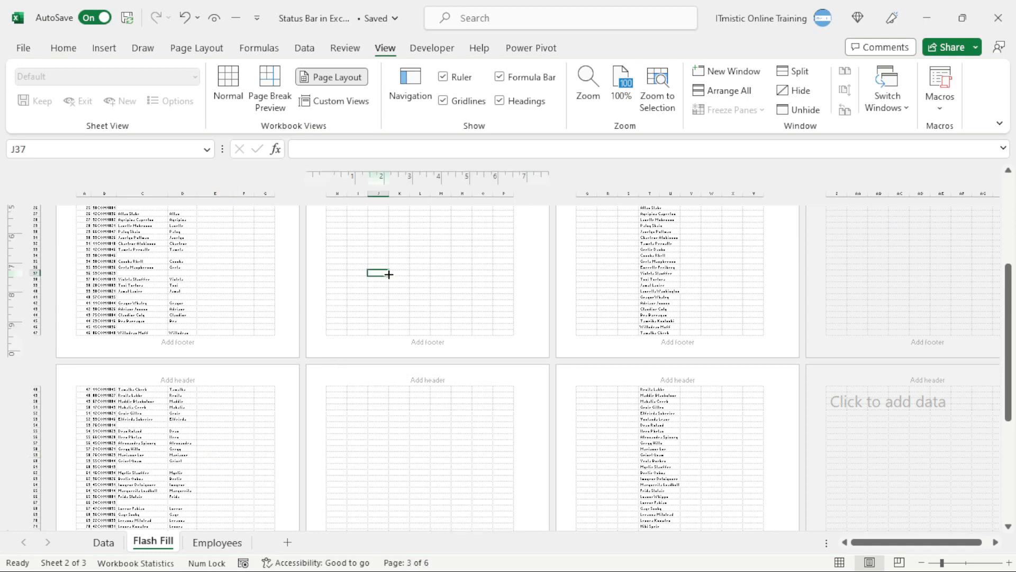
left_click(421, 456)
left_click(623, 296)
left_click(649, 467)
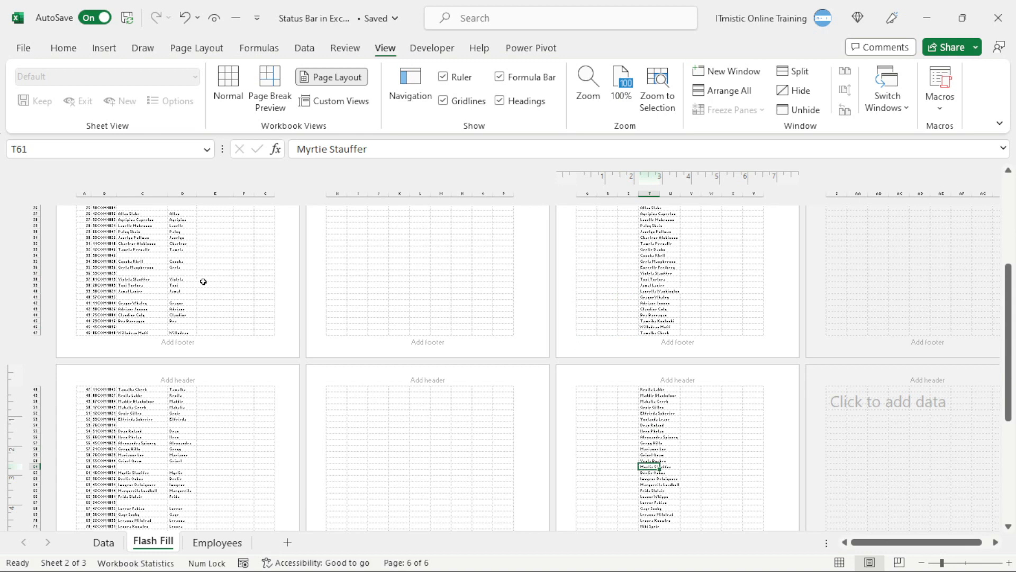
Recheck the status bar page numbers across the upper pages using cells K34, R38, R8, J13 and D16.
left_click(356, 257)
left_click(403, 253)
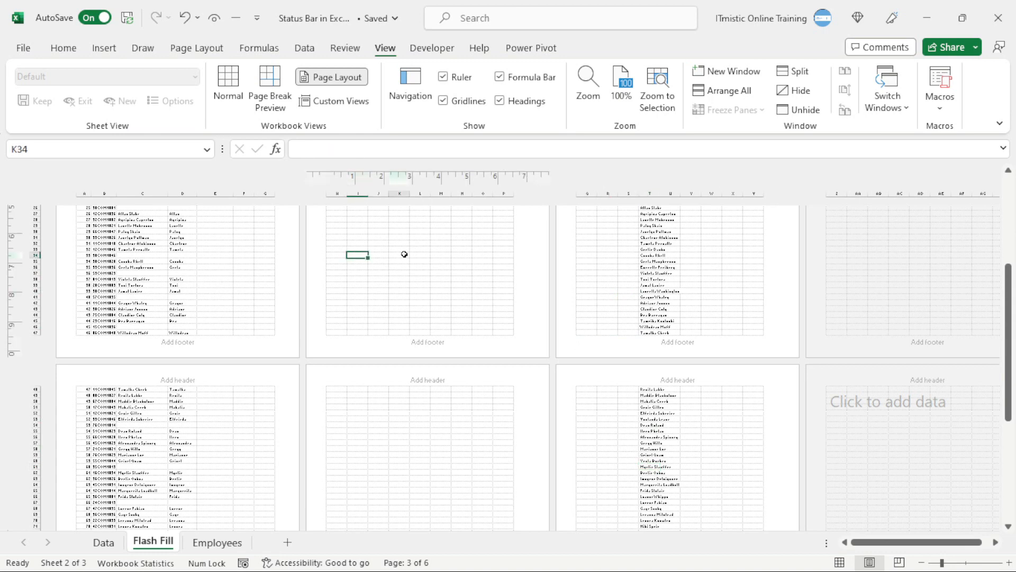
left_click(609, 279)
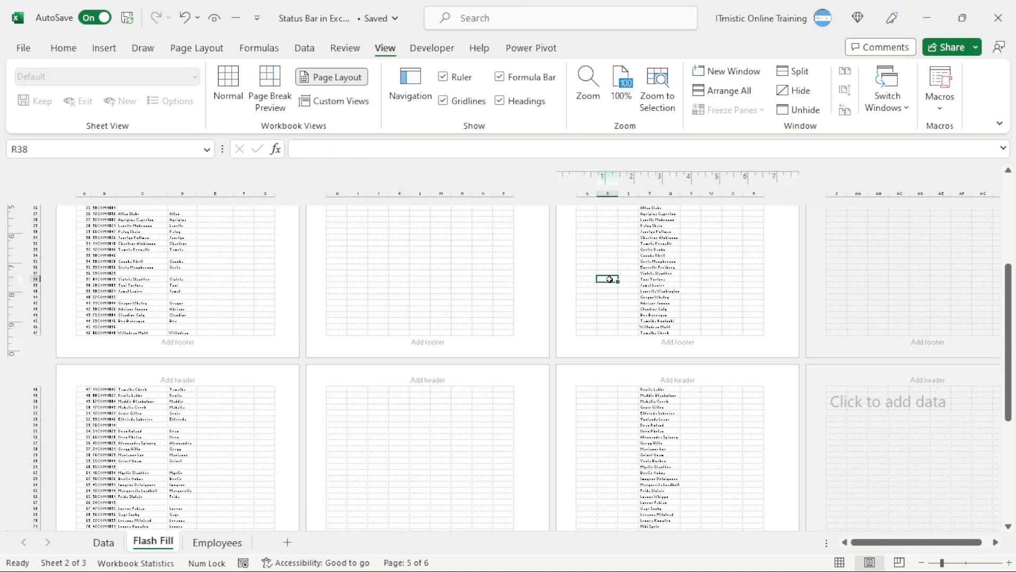
scroll(609, 279, "up", 3)
left_click(610, 279)
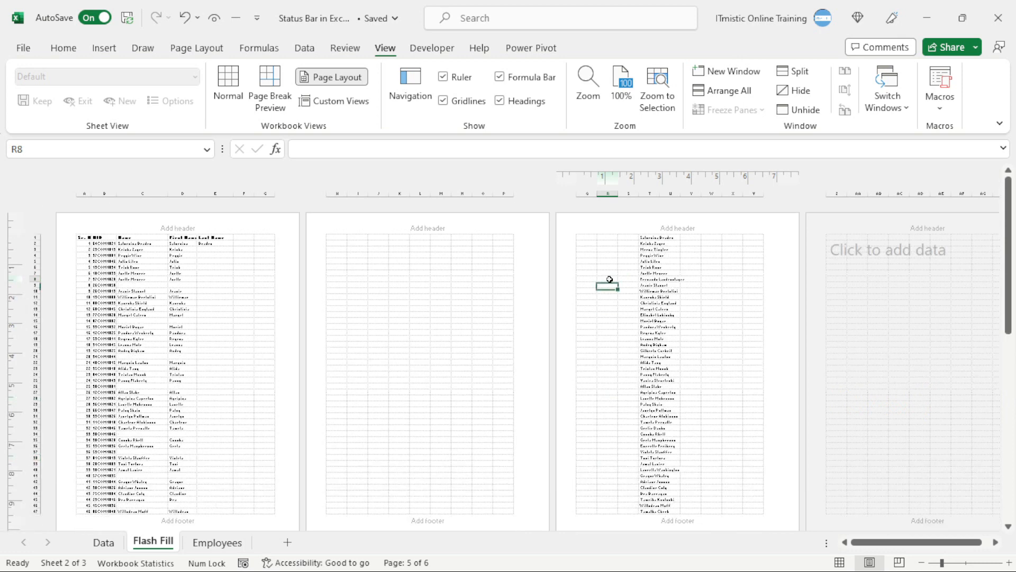
left_click(371, 310)
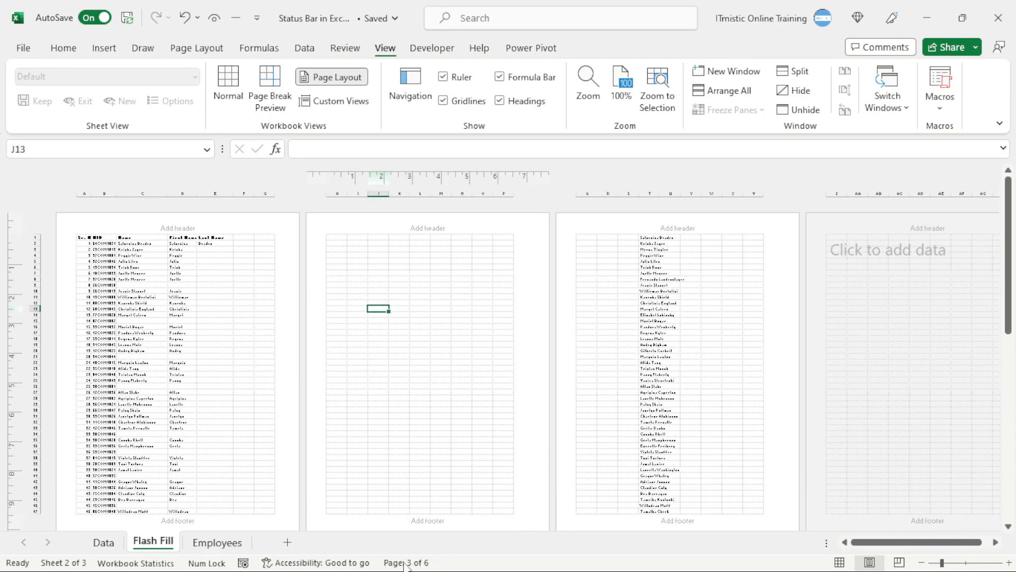
left_click(183, 327)
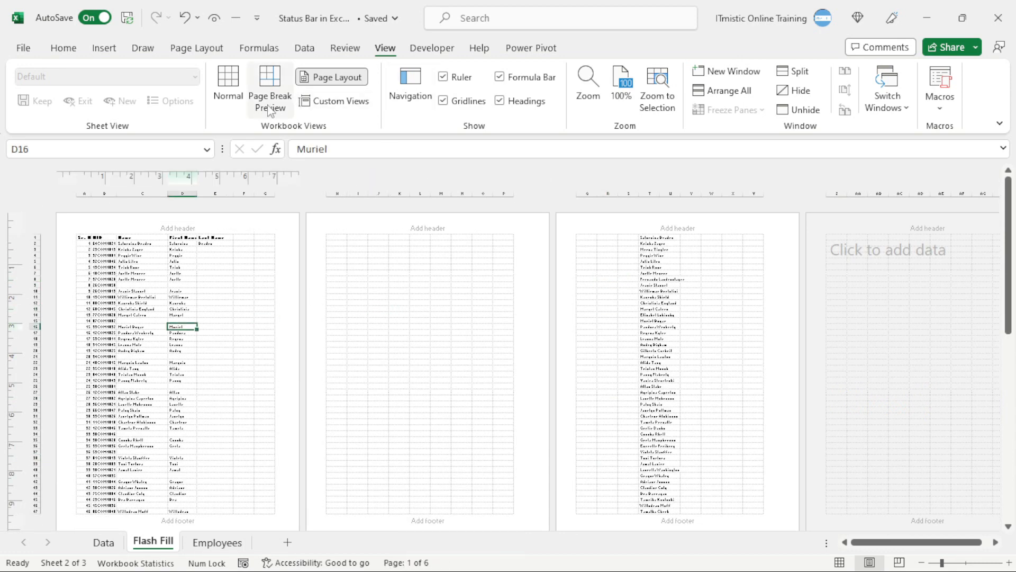
Return the Flash Fill sheet to Normal view, switch to the Employees sheet and select D5.
left_click(229, 95)
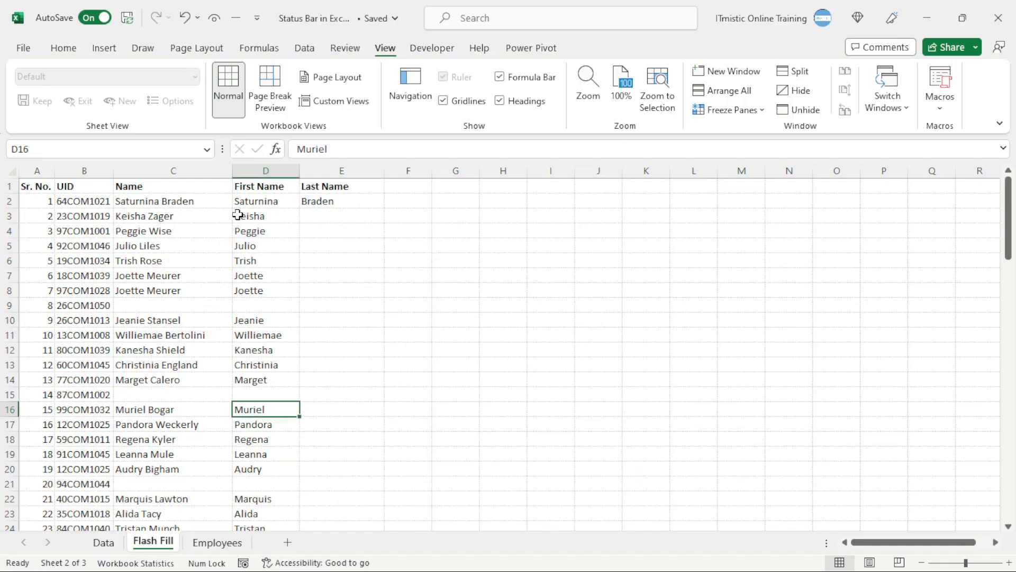
left_click(130, 214)
left_click(211, 543)
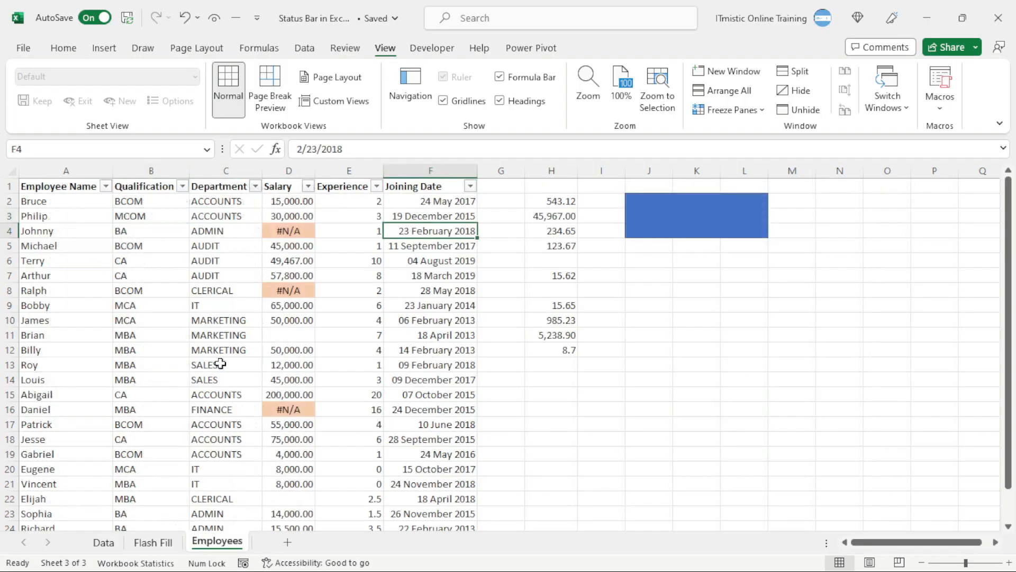
left_click(304, 245)
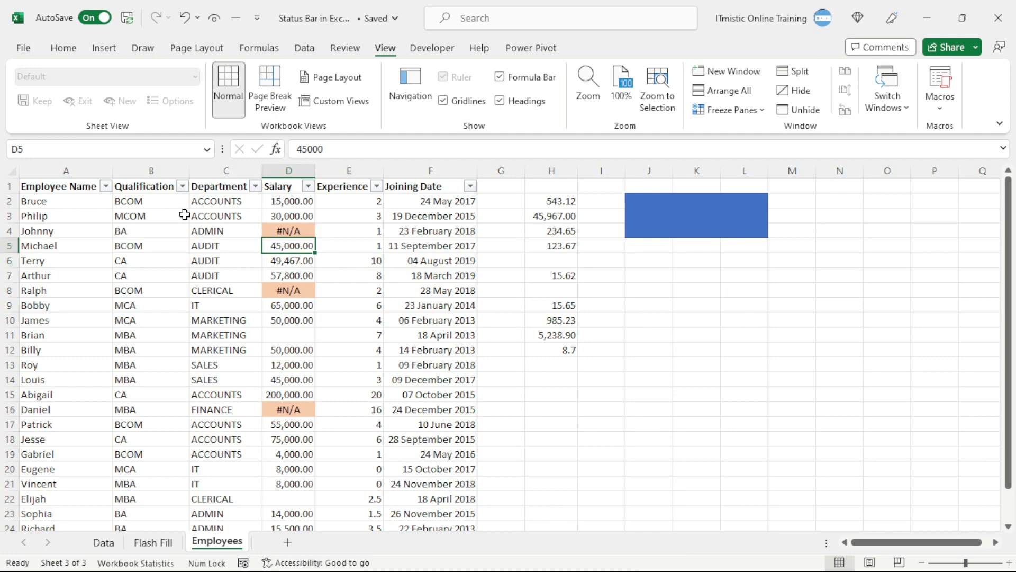
Compare the status bar calculations for the ranges C2:C10, D2:D14, C2:D3, C2:D15 and C9:D15.
left_click_drag(204, 201, 205, 312)
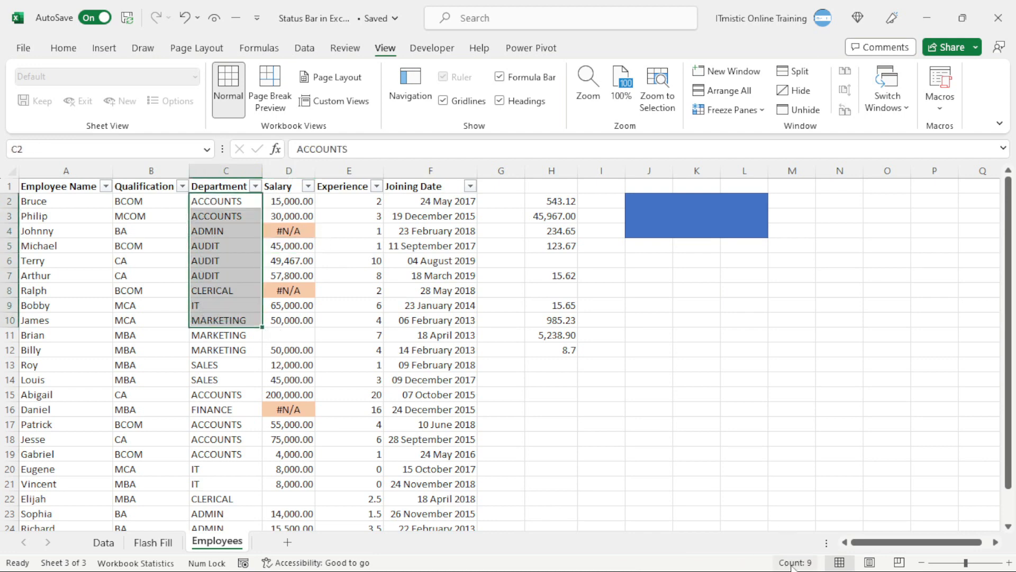
left_click_drag(295, 200, 294, 380)
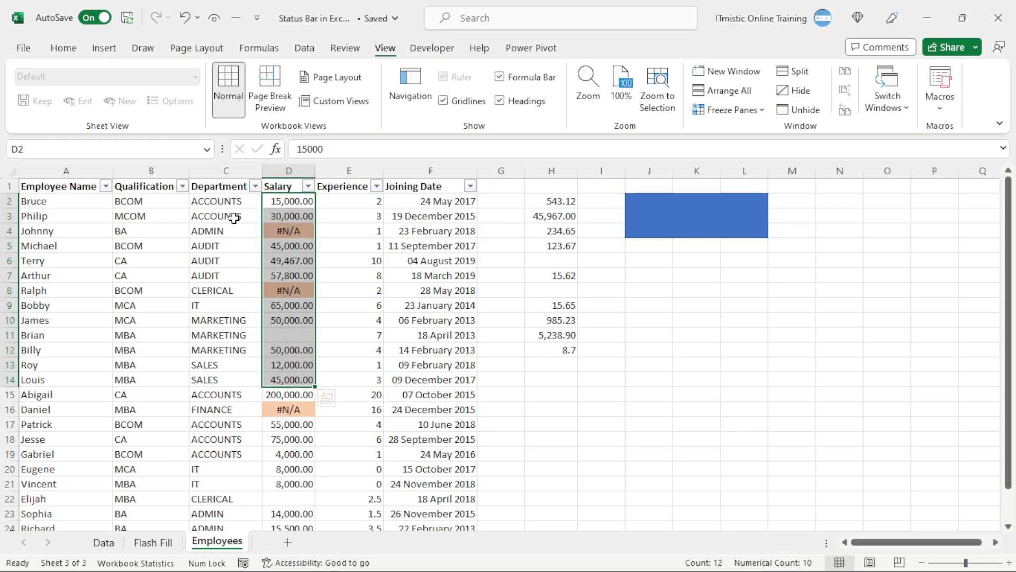
left_click_drag(222, 202, 285, 210)
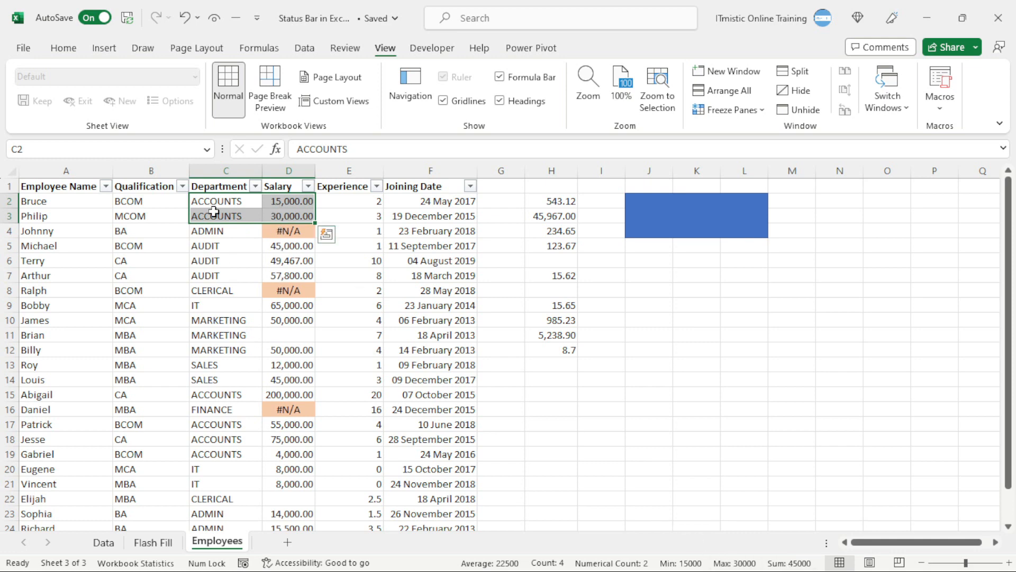
left_click_drag(212, 206, 289, 394)
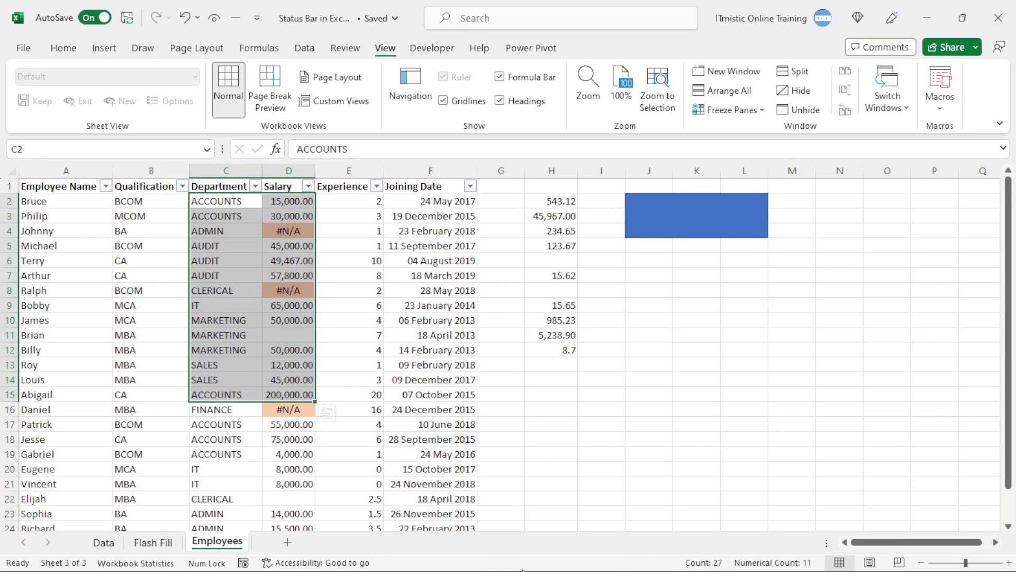
left_click(214, 305)
left_click_drag(214, 306, 292, 394)
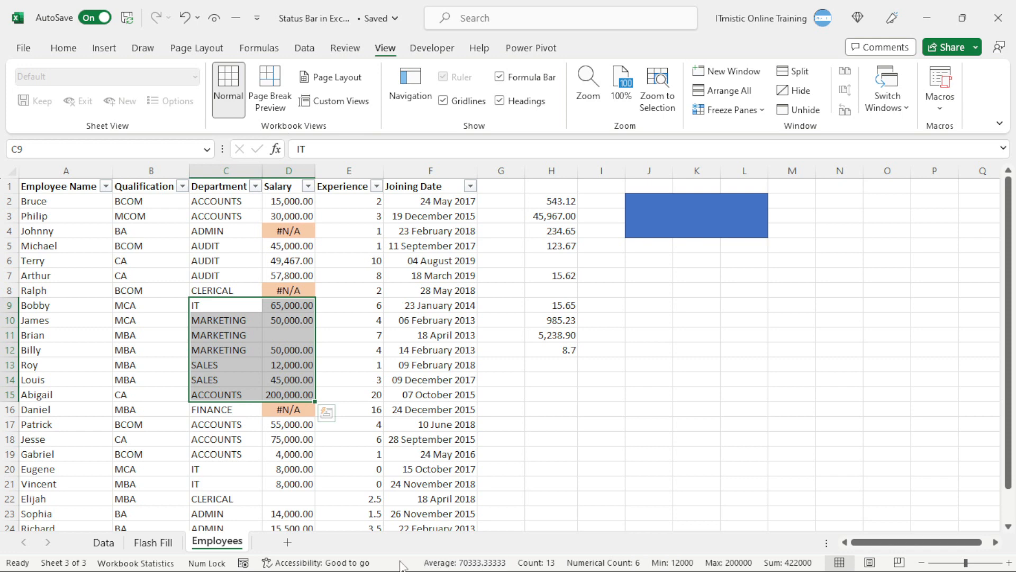
Turn the Sum calculation off and back on in the status bar customization options.
right_click(433, 563)
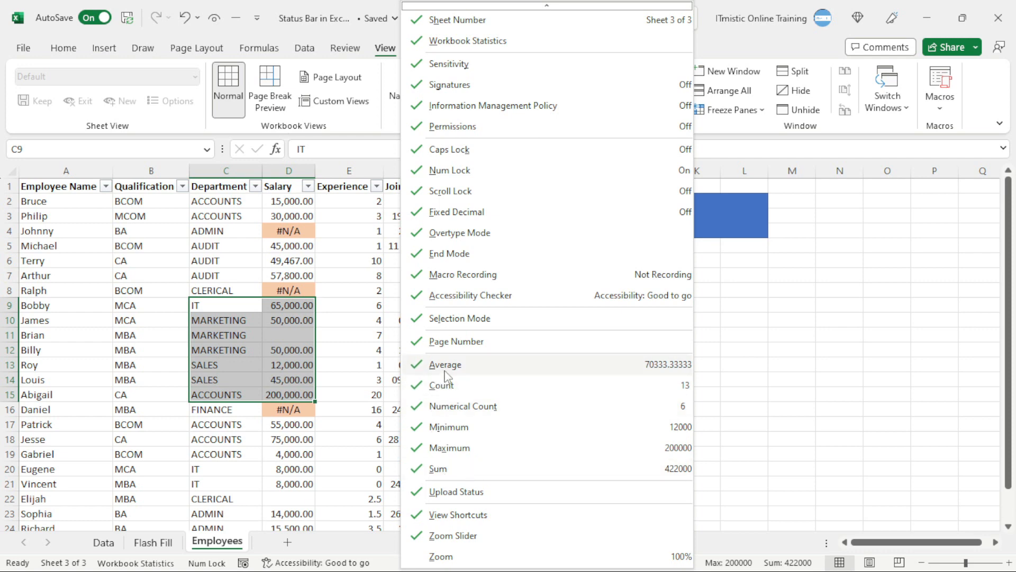
left_click(437, 471)
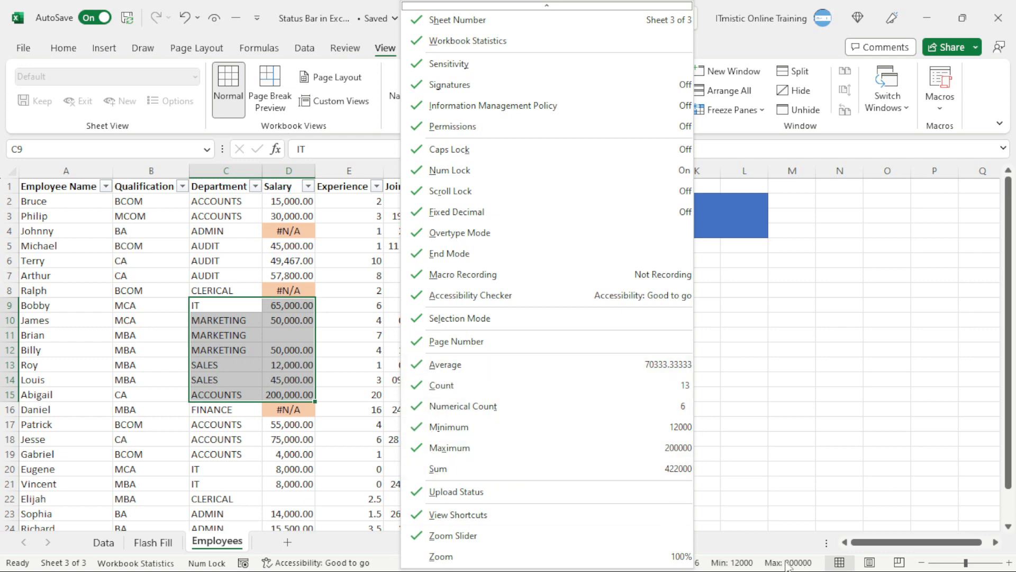
left_click(468, 473)
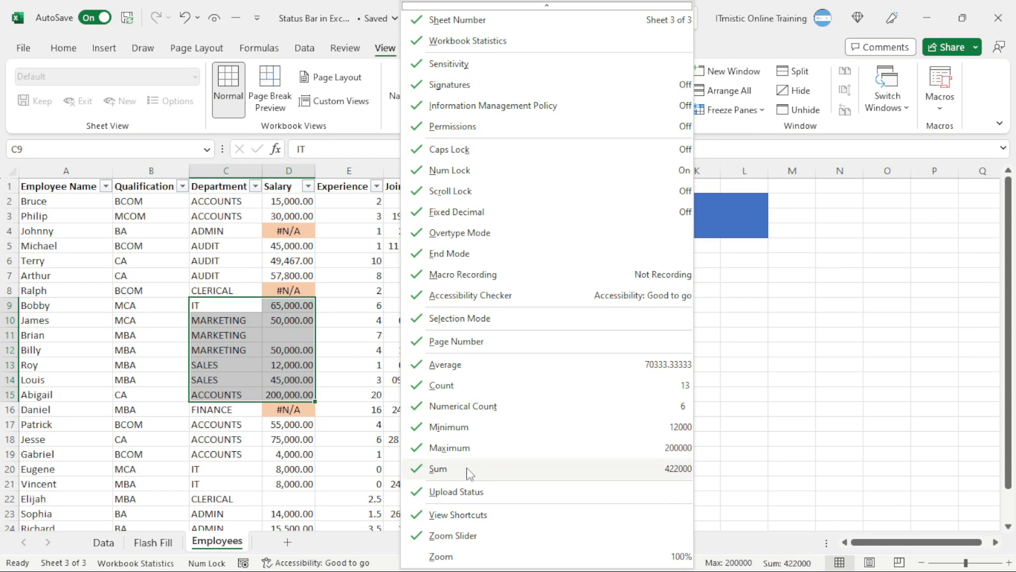
Toggle the Sum calculation off and on once more, close the status bar options and select F13.
left_click(468, 472)
left_click(468, 473)
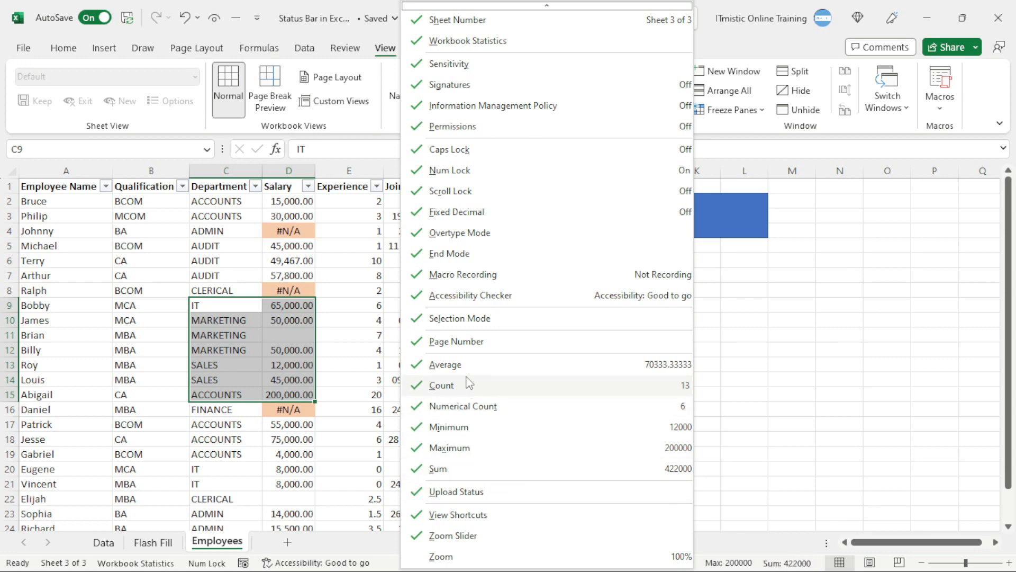
left_click(752, 423)
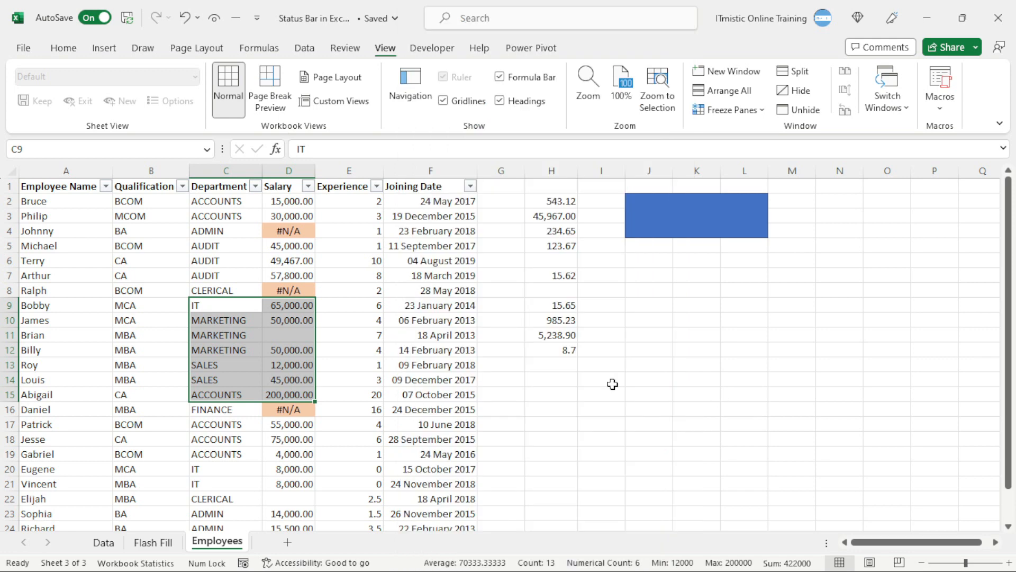
left_click(426, 380)
left_click(419, 337)
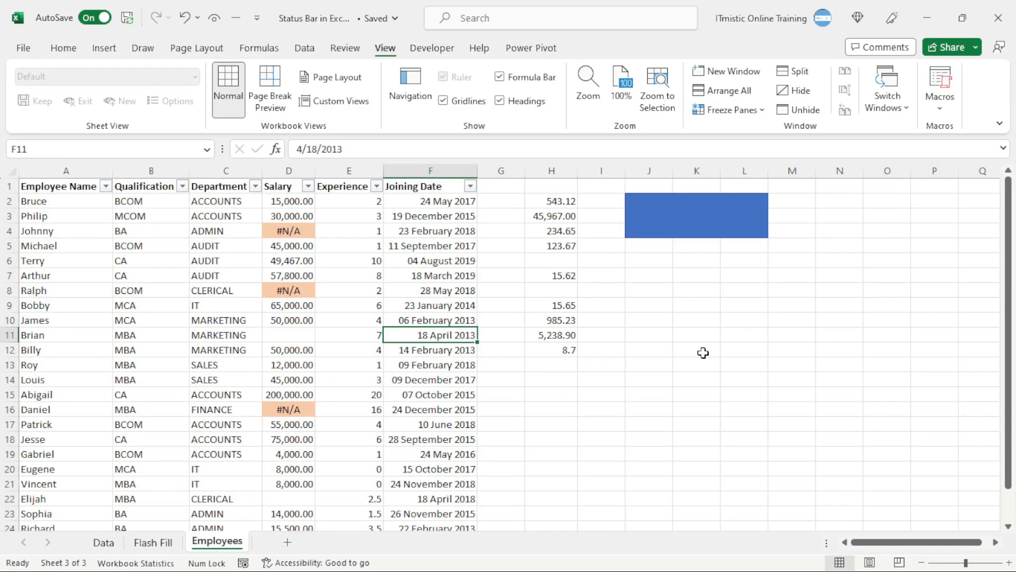
left_click(416, 364)
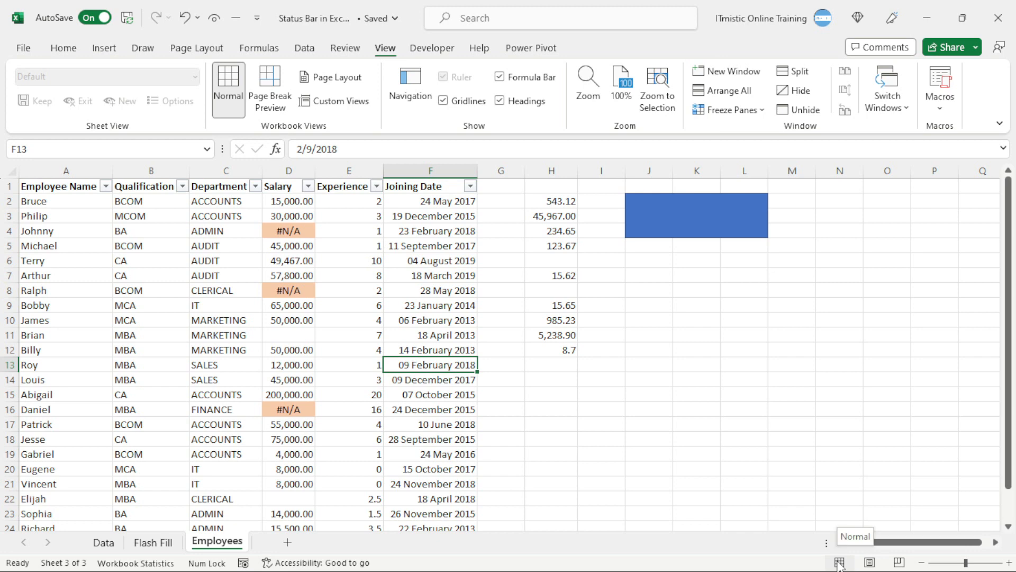
Switch the Employees sheet to Page Layout view, select E11 and look down through its pages.
left_click(869, 562)
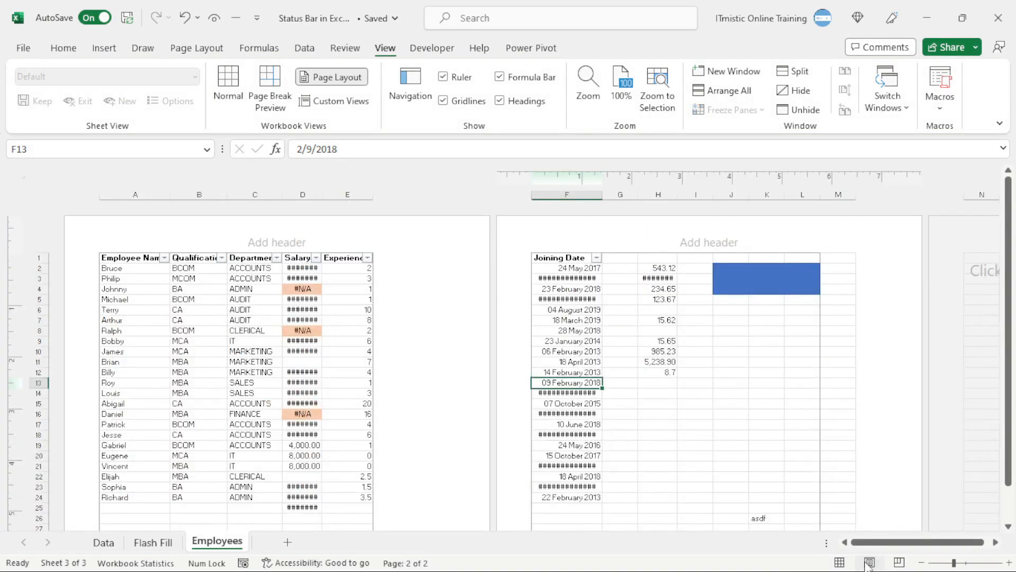
left_click(347, 367)
scroll(347, 366, "down", 12)
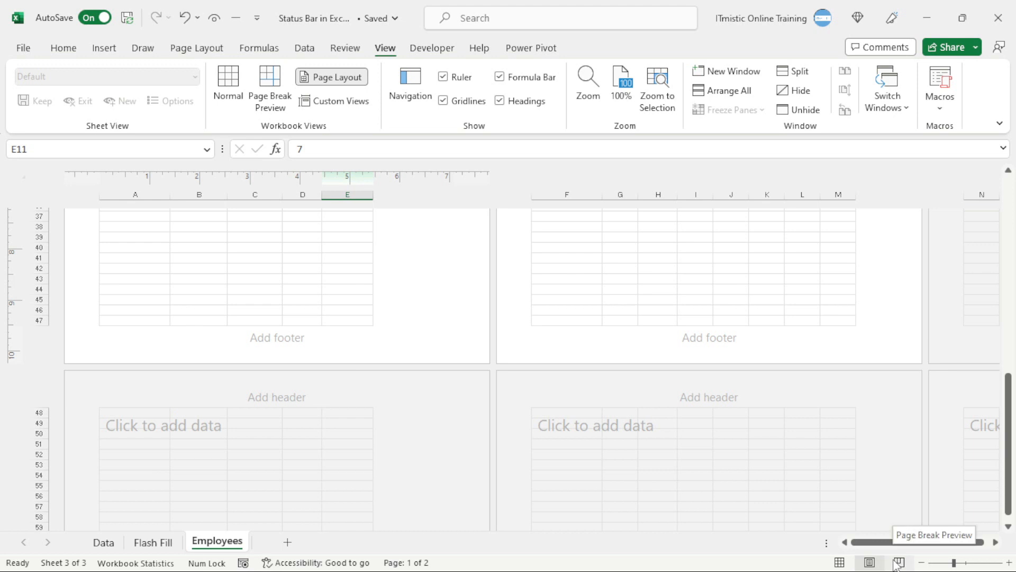
Switch the Employees sheet to Page Break Preview and select D9 on page 1.
left_click(897, 565)
left_click(291, 246)
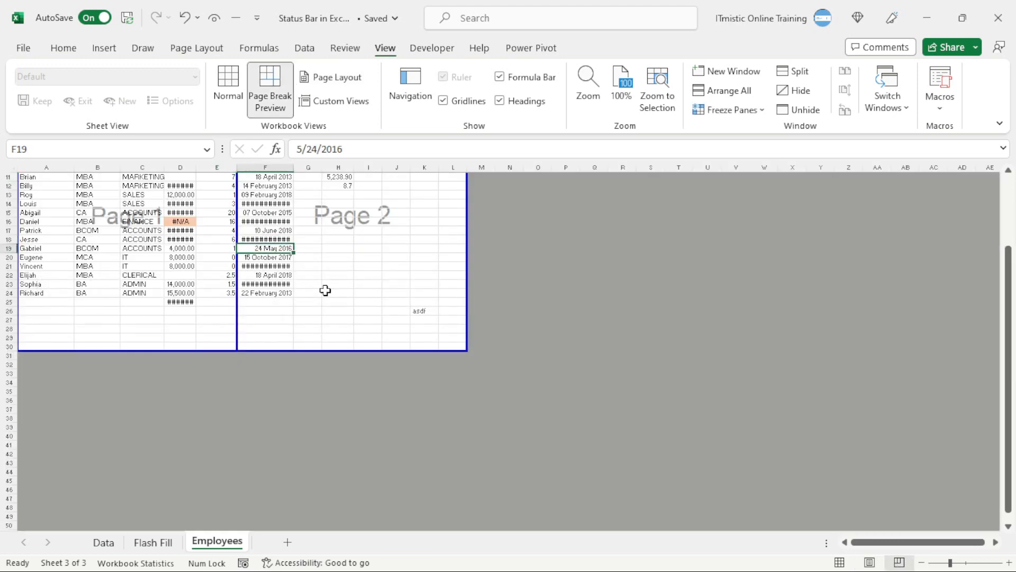
scroll(325, 291, "up", 4)
left_click(324, 286)
left_click(193, 249)
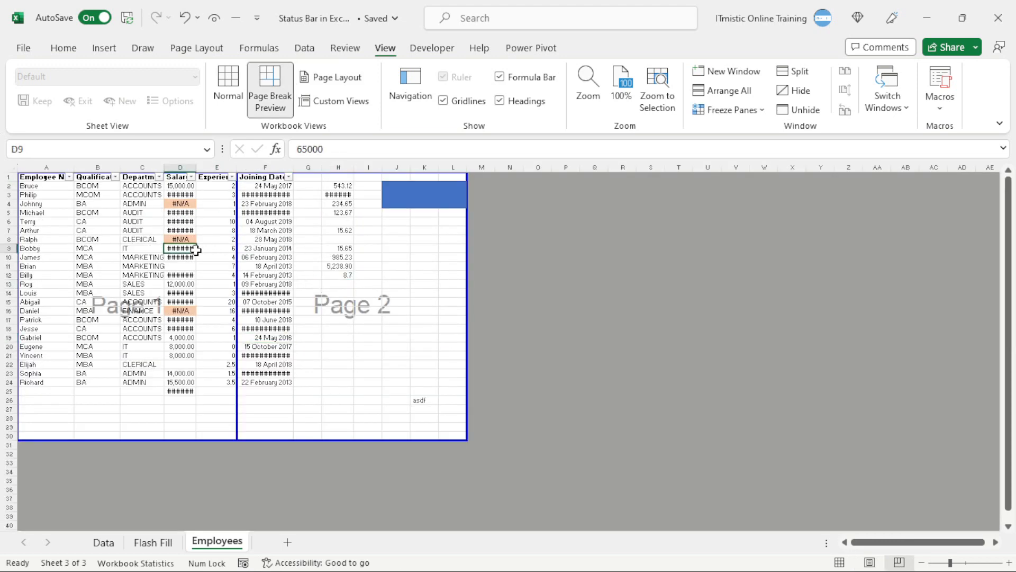
Move the vertical page break to after column B and shrink the print area to end at column J and row 27.
left_click_drag(236, 243, 294, 243)
left_click_drag(295, 303, 195, 315)
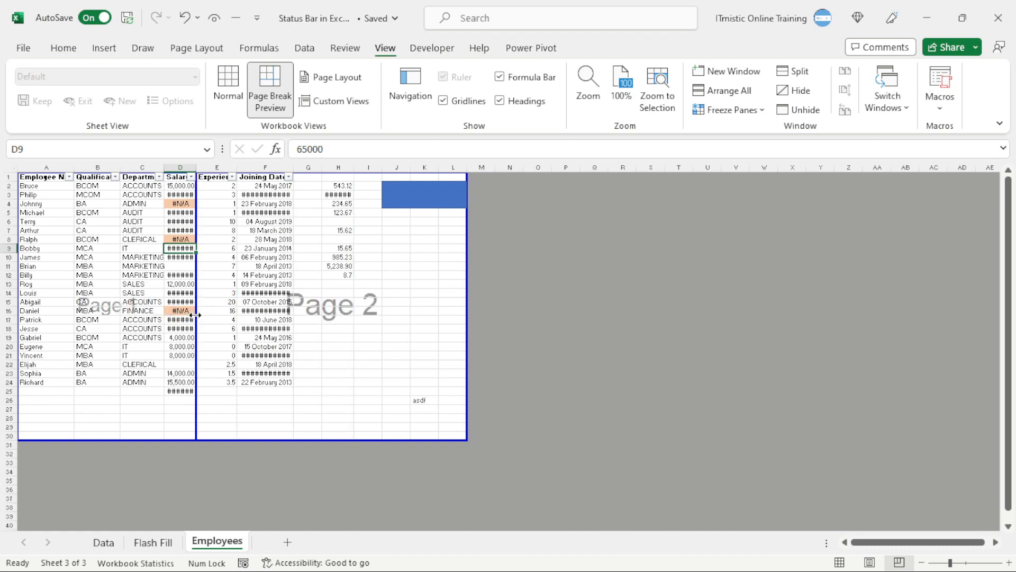
left_click_drag(468, 328, 399, 339)
left_click_drag(180, 441, 181, 413)
left_click_drag(195, 290, 120, 294)
Select cells on page 1, check both pages in the print preview and return to the sheet.
left_click(92, 334)
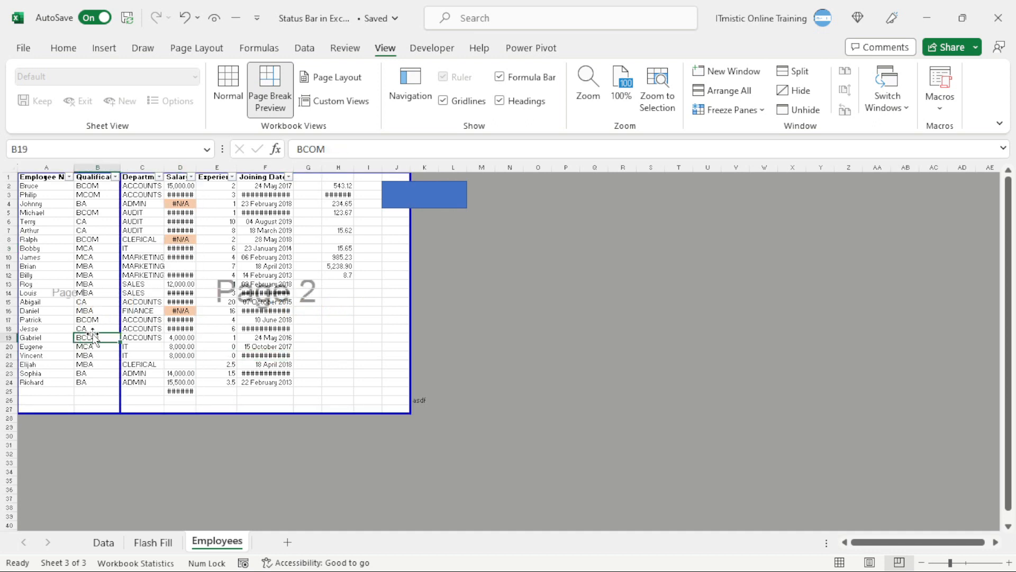
left_click_drag(30, 265, 92, 330)
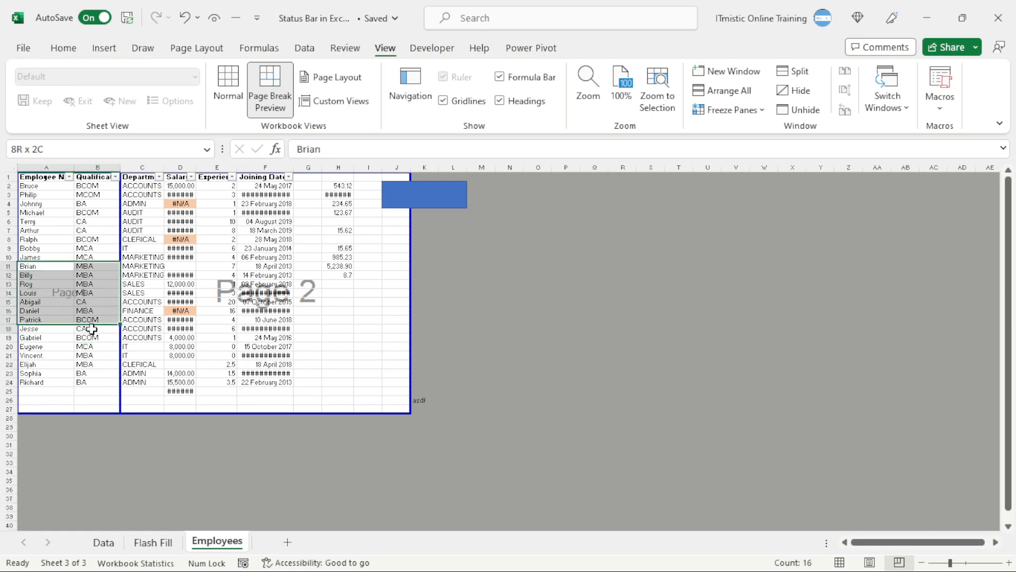
left_click(87, 292)
key("ctrl+p")
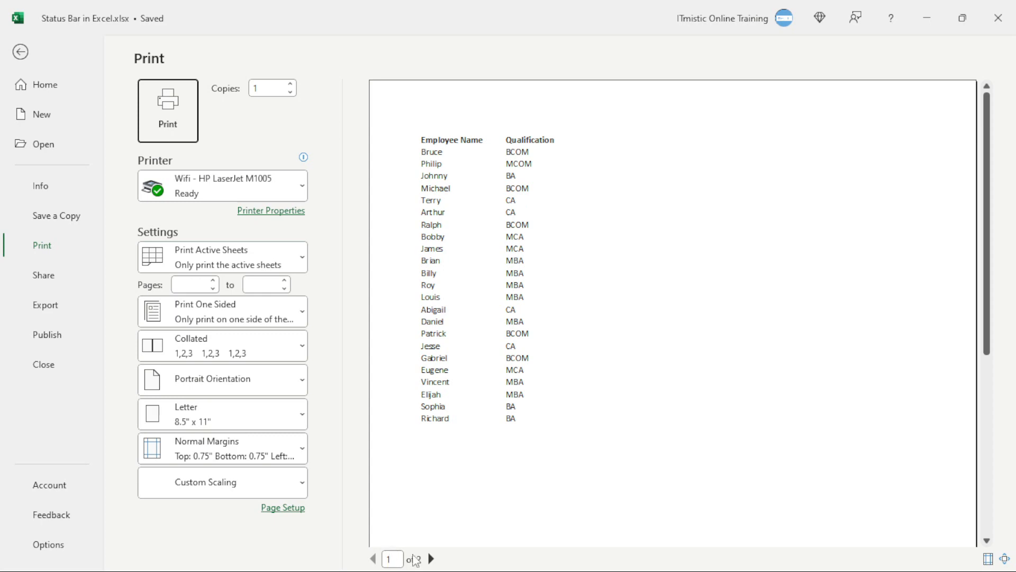
left_click(431, 558)
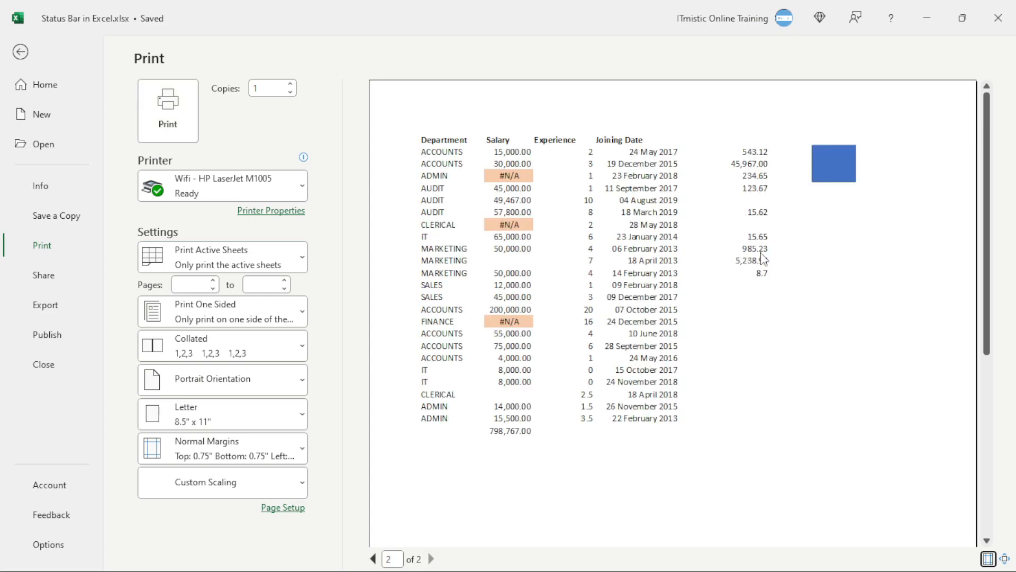
key("Escape")
Move the vertical page break to after column D and select cells C9, D10, E13 and F15.
left_click_drag(121, 255, 196, 255)
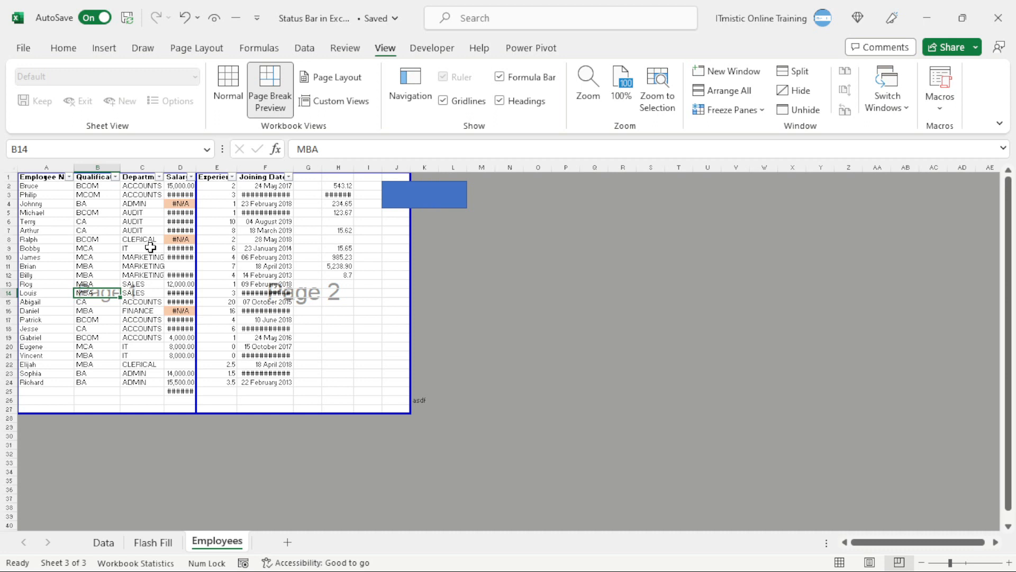
left_click(151, 247)
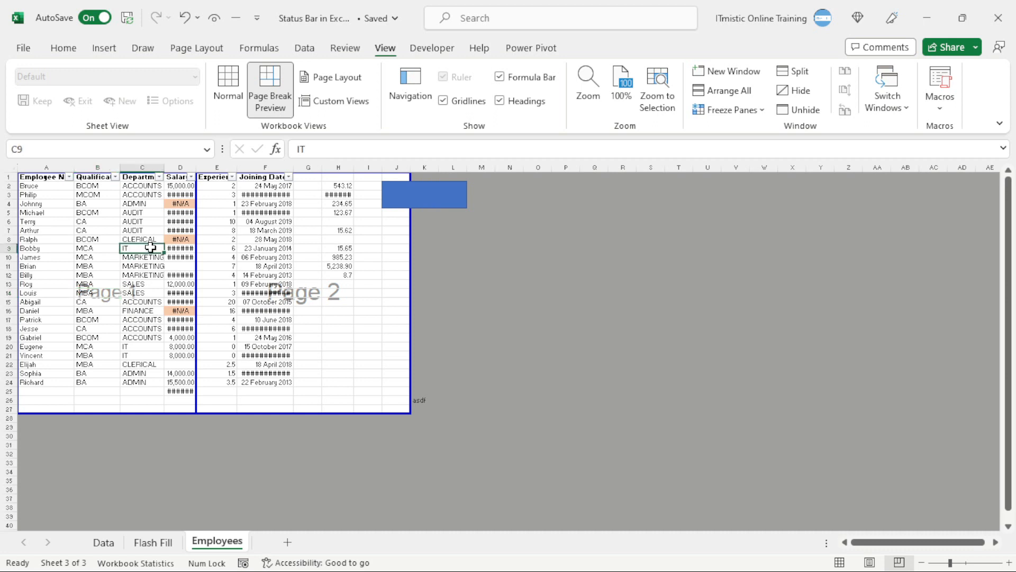
left_click(179, 257)
left_click(217, 284)
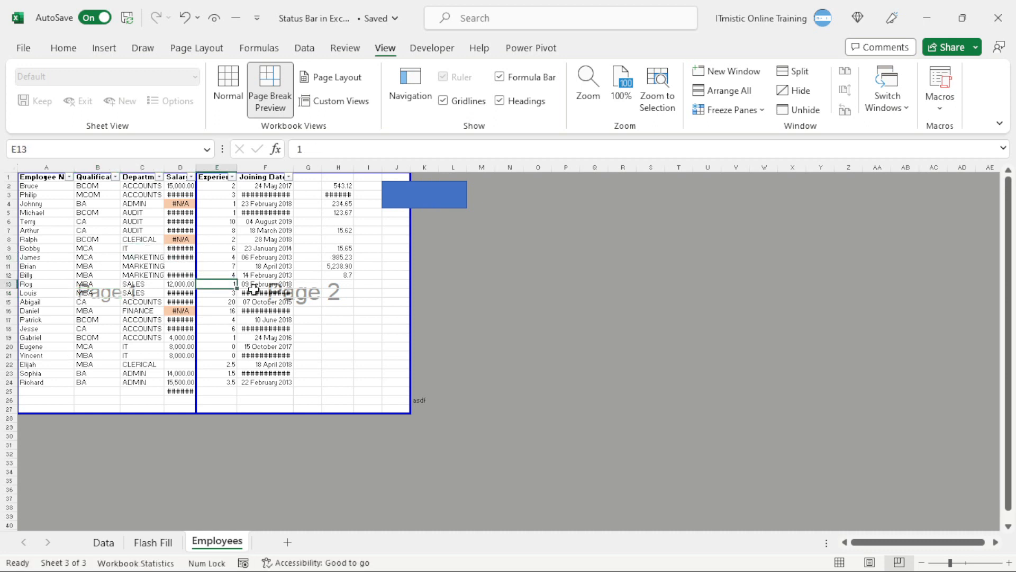
left_click(285, 303)
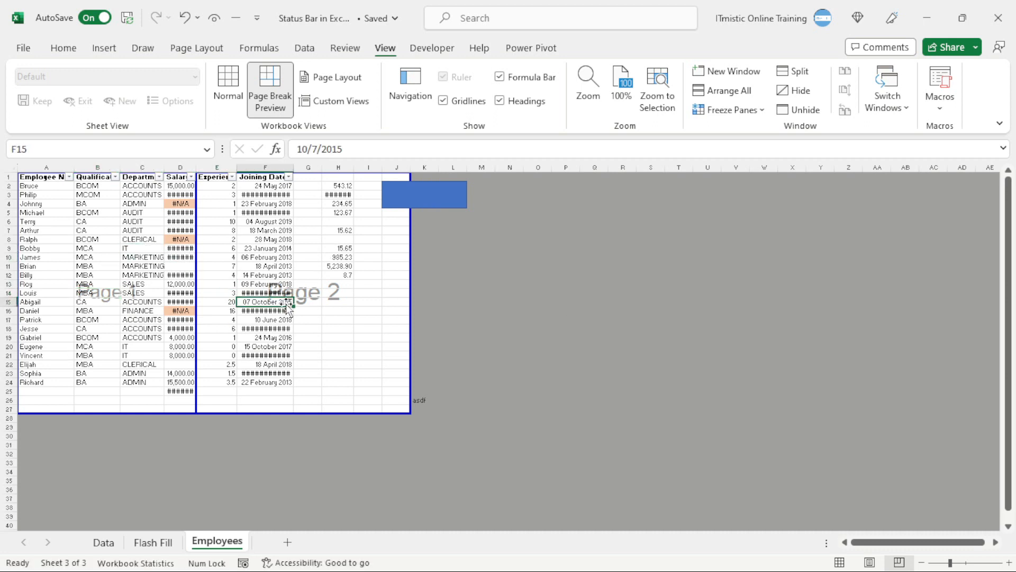
Switch between the Normal and Page Layout views, return to Normal view and select E15.
left_click(839, 562)
left_click(869, 562)
left_click(840, 562)
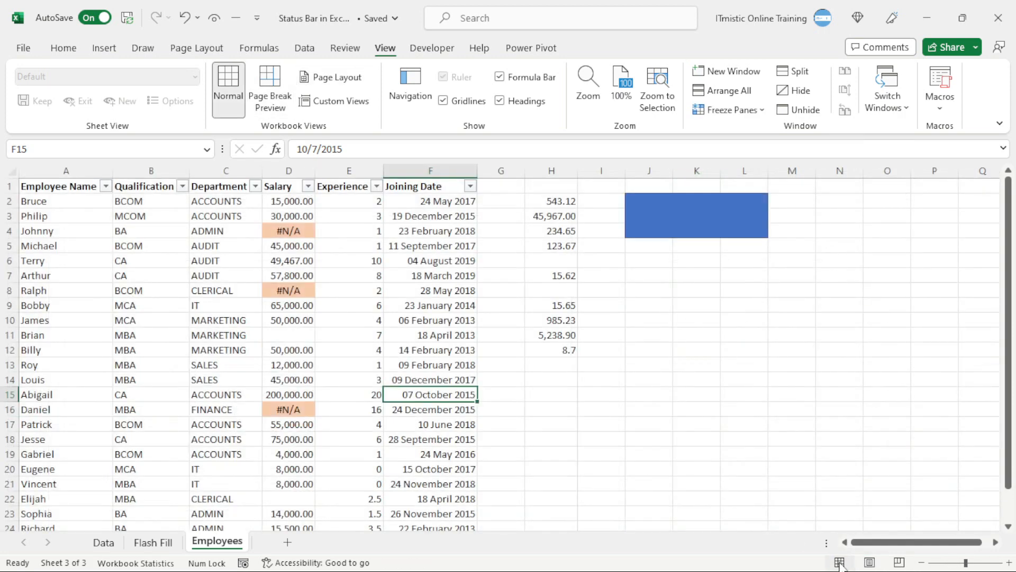
left_click(185, 307)
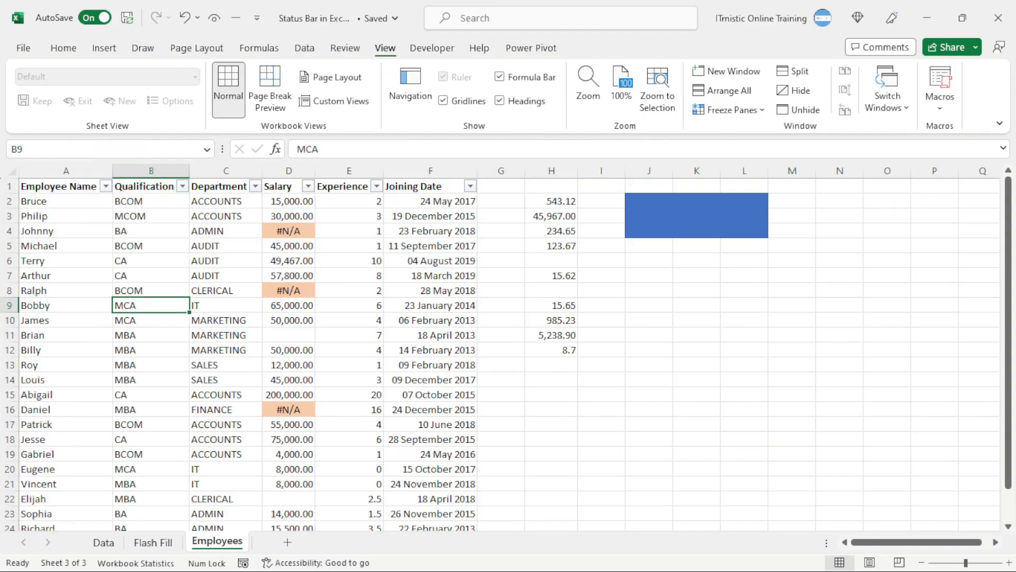
left_click(350, 392)
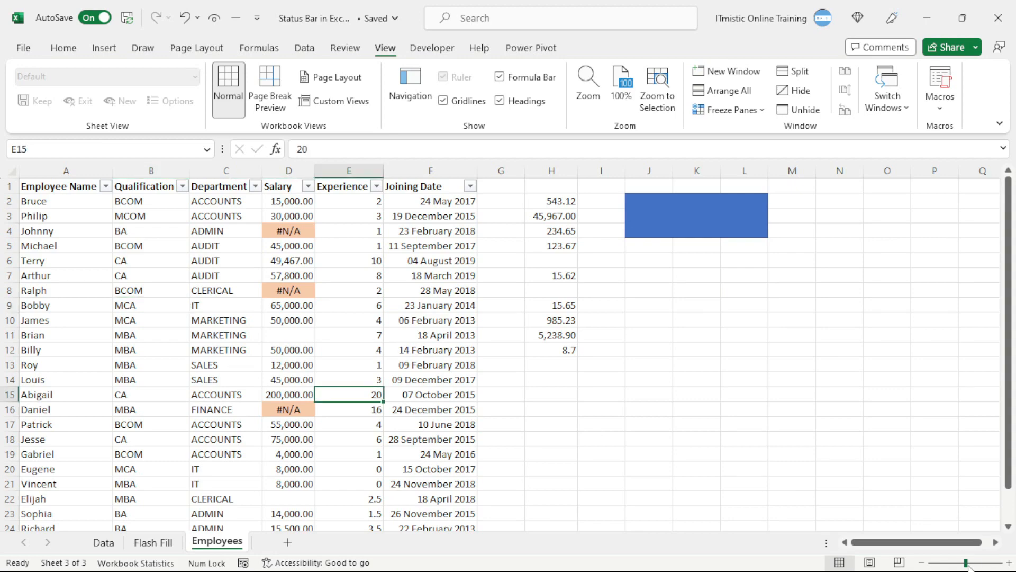
Zoom the sheet far out in one movement, then magnify it in repeated small increments beyond its normal size.
left_click_drag(967, 565, 945, 566)
left_click(1009, 563)
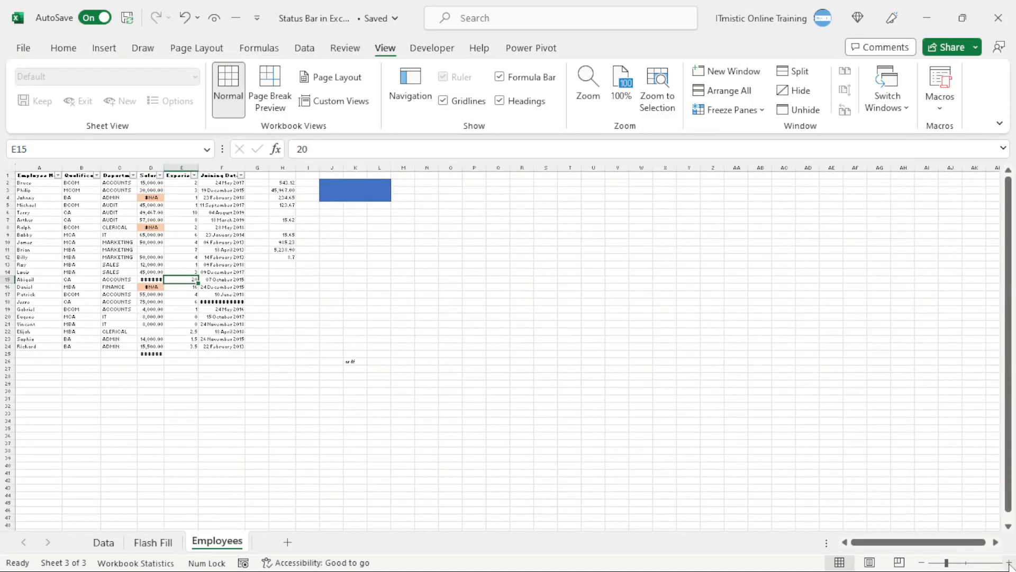
left_click(1009, 563)
left_click(1008, 563)
left_click(1008, 563)
left_click(1009, 564)
left_click(1008, 563)
left_click(1009, 563)
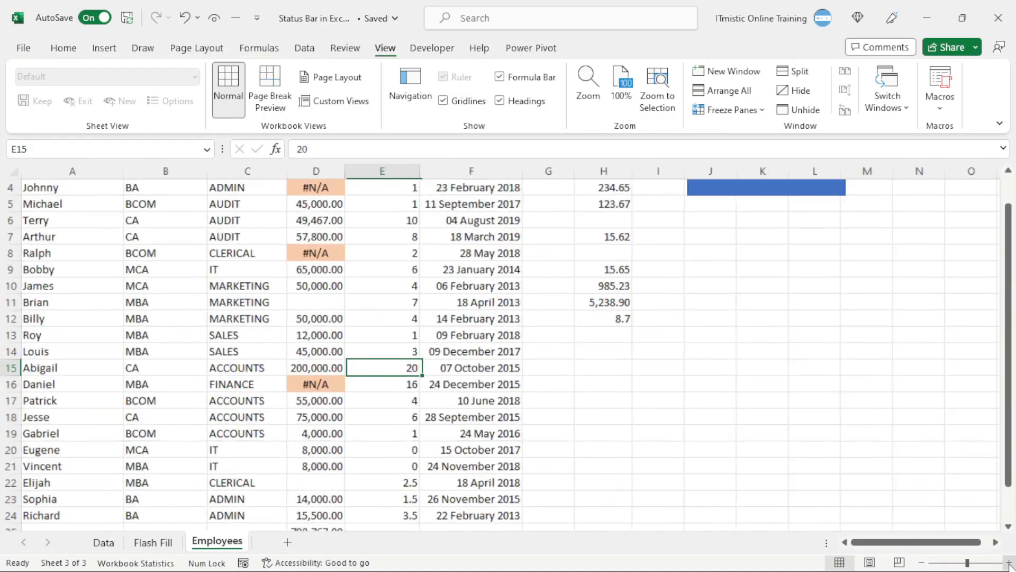
left_click(1009, 563)
left_click(1009, 563)
left_click(1008, 563)
Reduce the sheet's zoom in increments back to 100% and select C8.
left_click(921, 562)
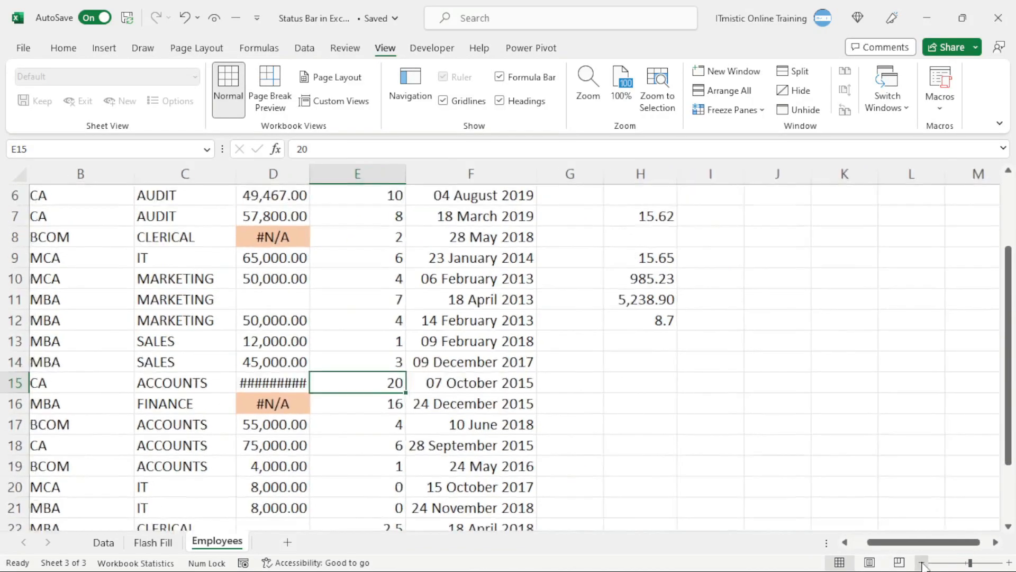
left_click(921, 562)
left_click(922, 562)
left_click(921, 563)
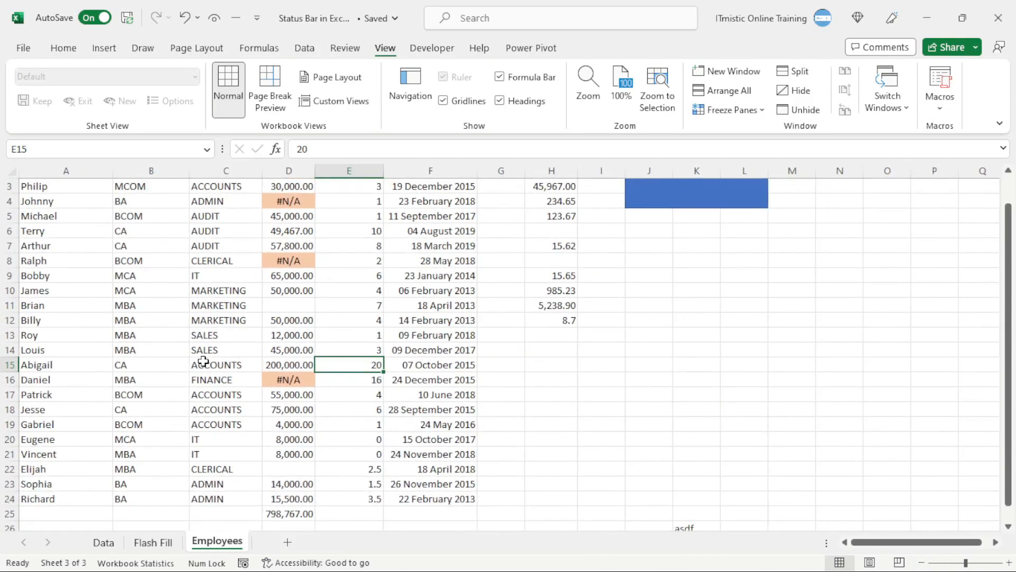
left_click(208, 265)
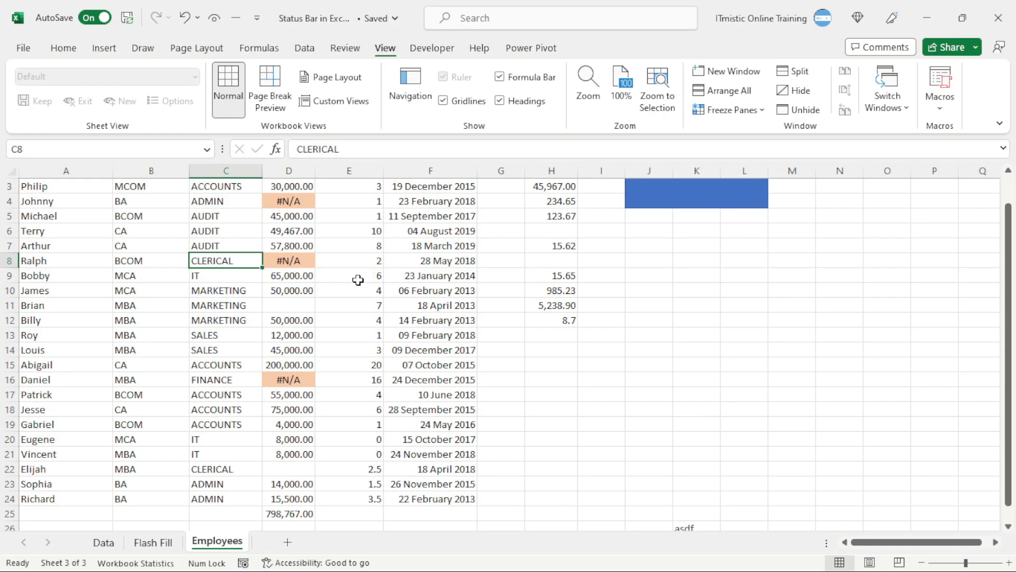
Zoom the sheet out and in several times, restore 100% zoom and go to cell A1.
scroll(357, 280, "down", 4, "ctrl")
scroll(358, 280, "up", 8, "ctrl")
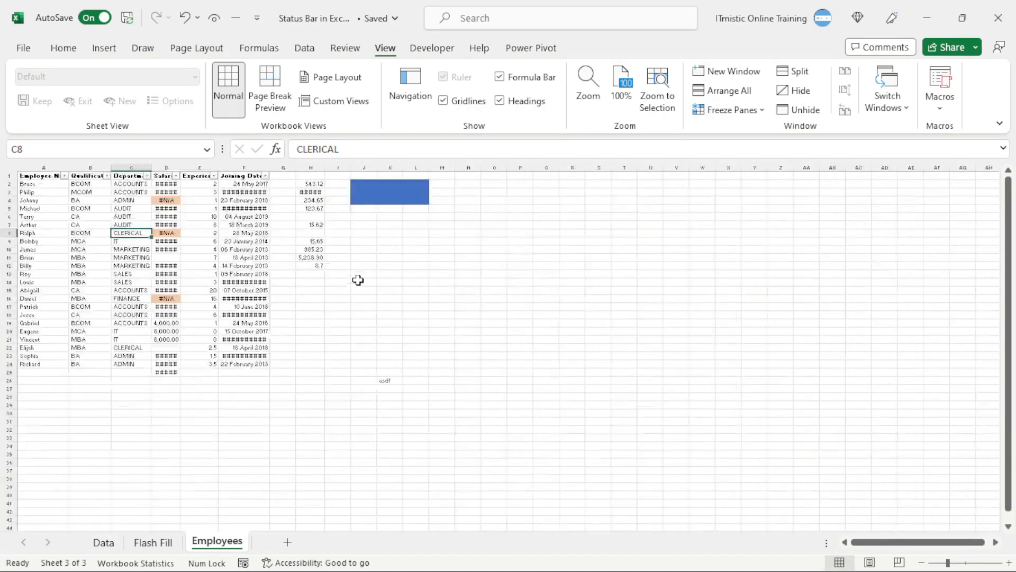
scroll(358, 279, "down", 8, "ctrl")
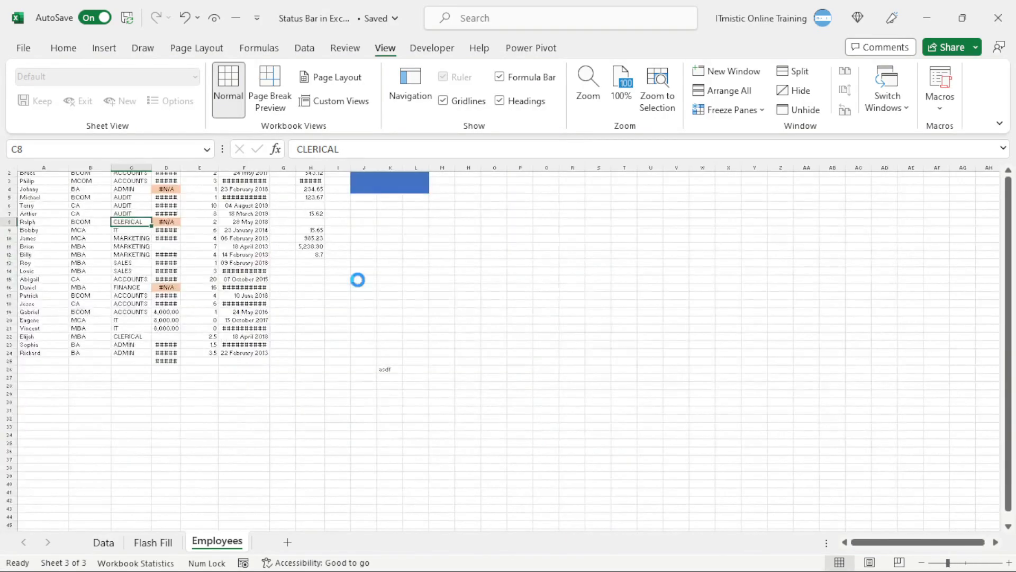
scroll(358, 279, "up", 7, "ctrl")
scroll(357, 280, "down", 3, "ctrl")
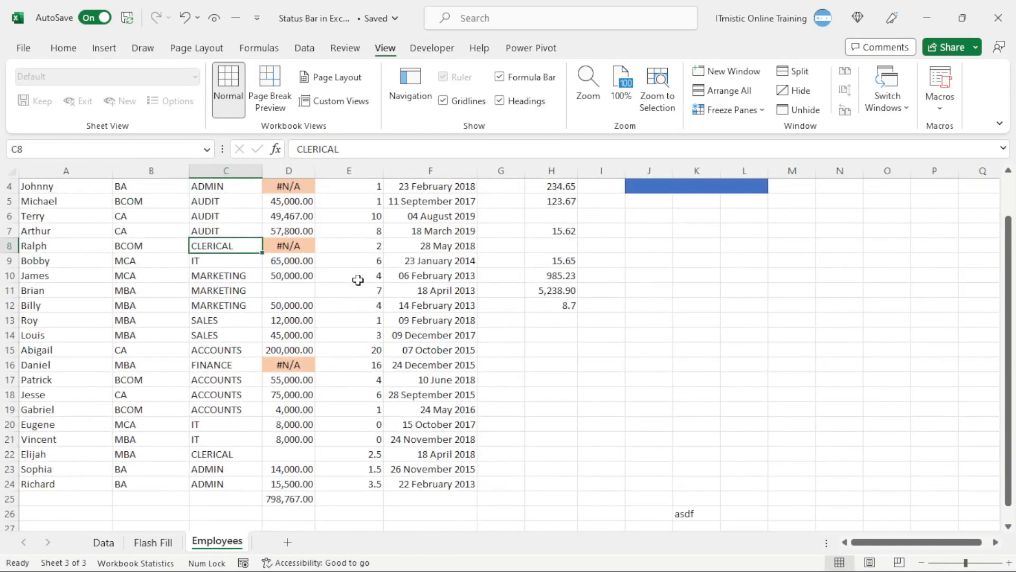
key("ctrl+Home")
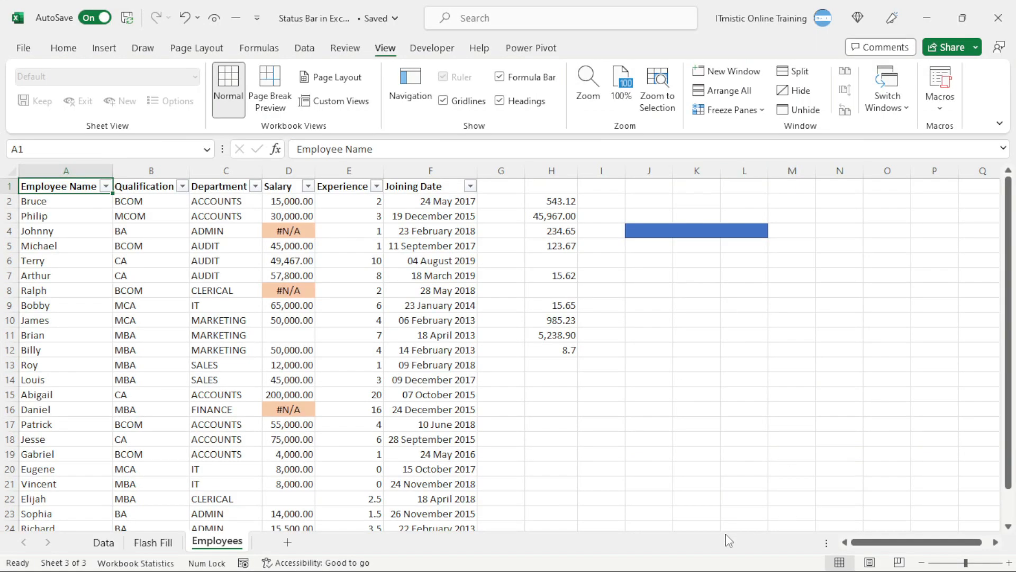
Enable the Zoom percentage in the status bar options and try the zoom slider, leaving the sheet at 100%.
right_click(663, 569)
scroll(730, 458, "down", 3)
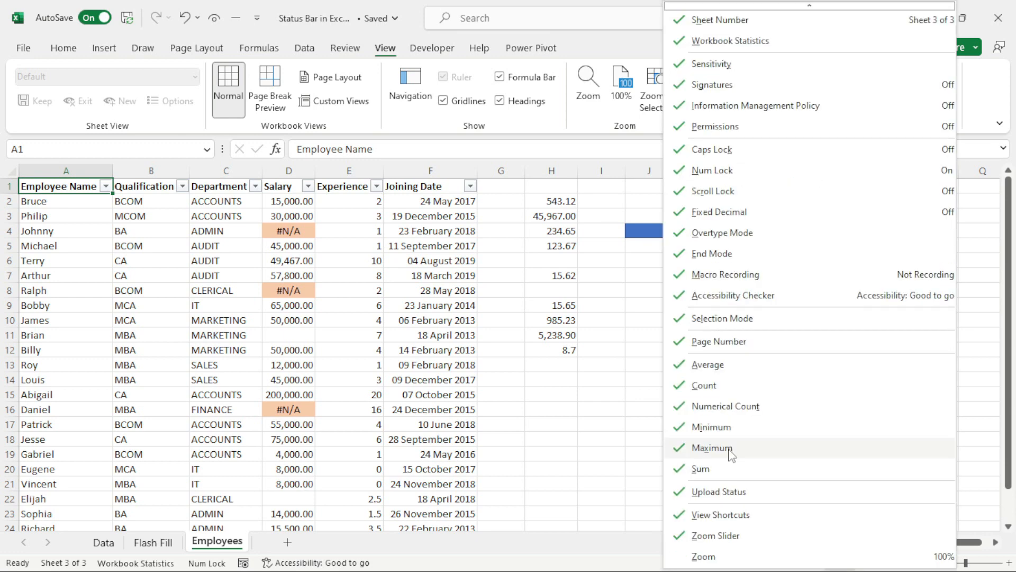
left_click(717, 558)
key("Escape")
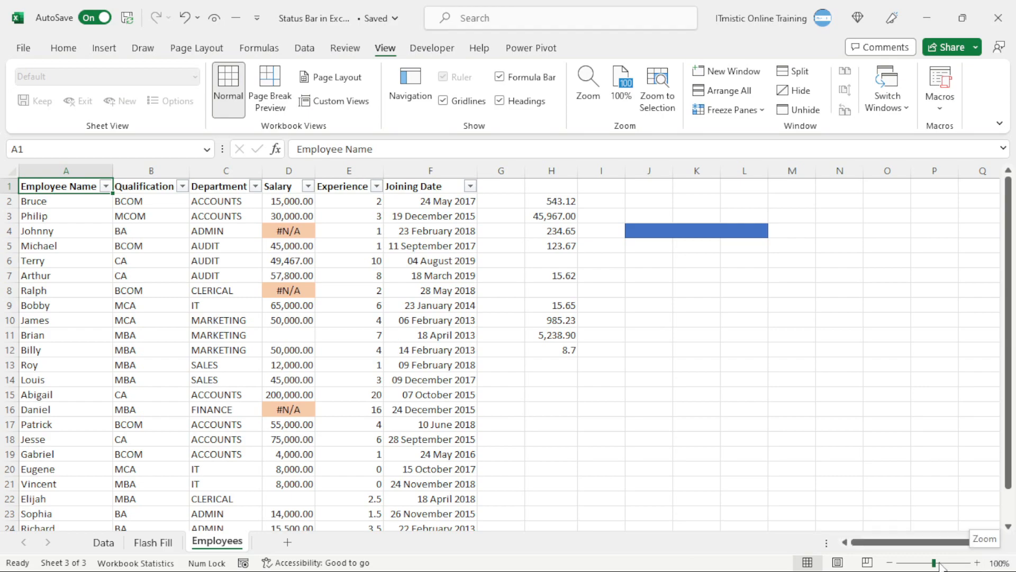
mouse_move(935, 564)
left_mouse_down()
mouse_move(949, 563)
mouse_move(918, 563)
mouse_move(935, 564)
left_mouse_up()
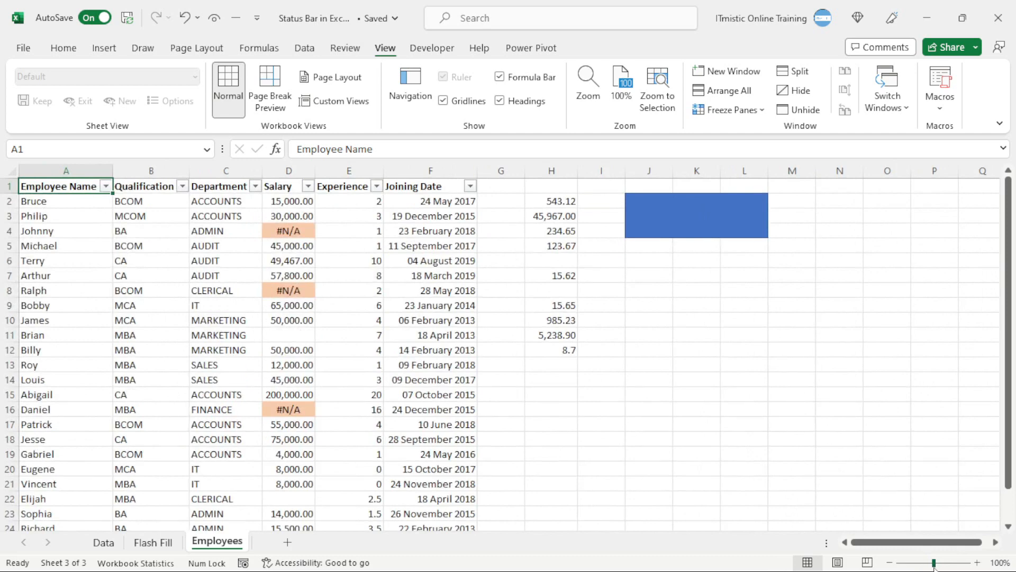
Set a custom zoom magnification of 87% for the Employees sheet and select F12.
left_click(1000, 562)
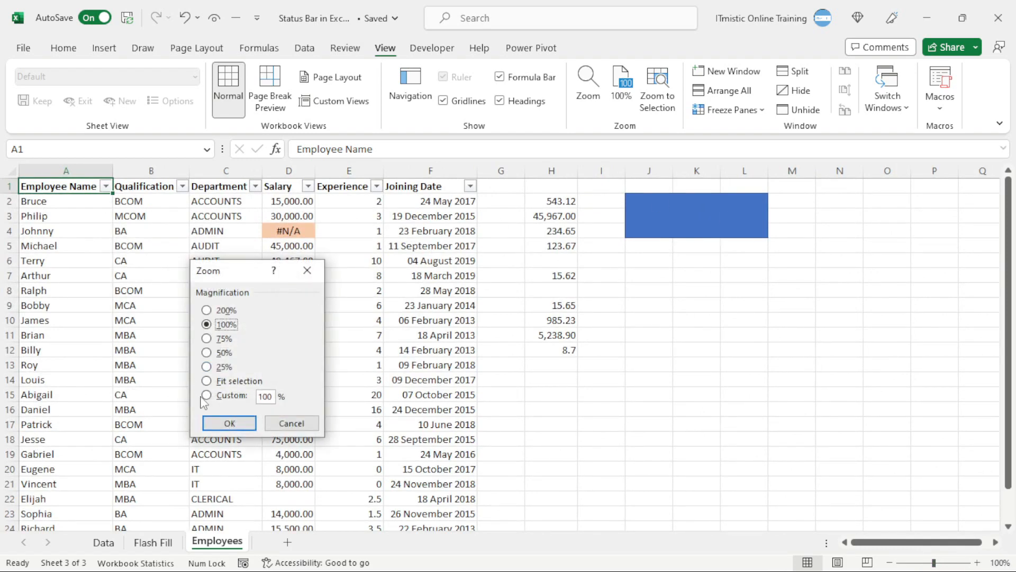
left_click(228, 397)
type("87")
key("Return")
left_click(254, 397)
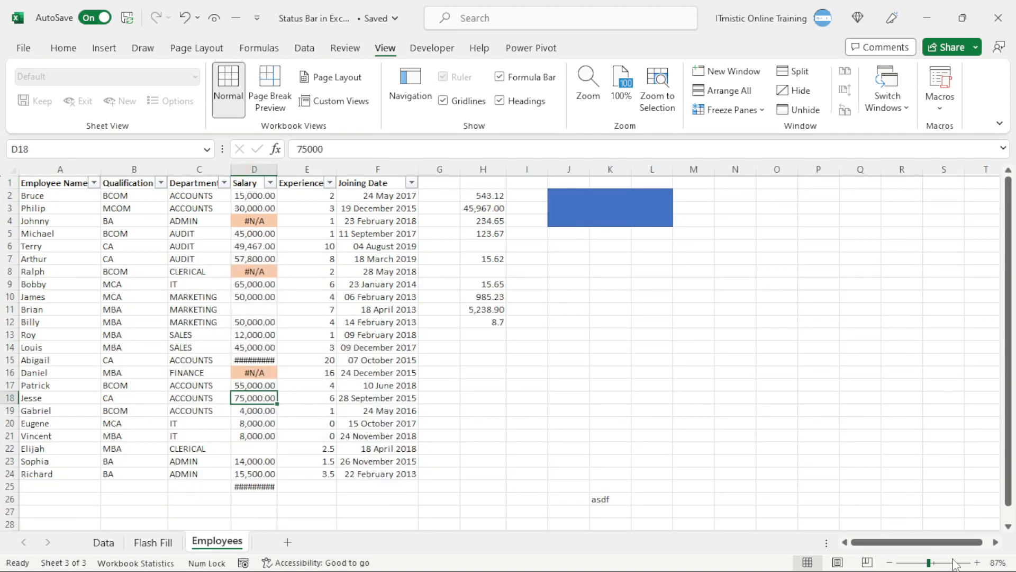
left_click(405, 323)
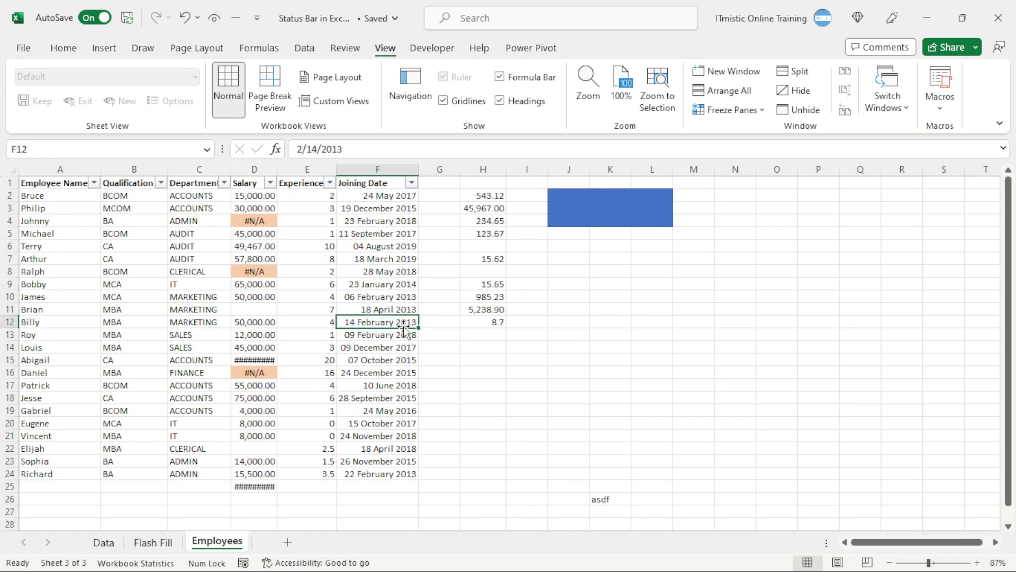
Select F6 and zoom the Employees sheet in and out several times, leaving it at 100%.
left_click(365, 245)
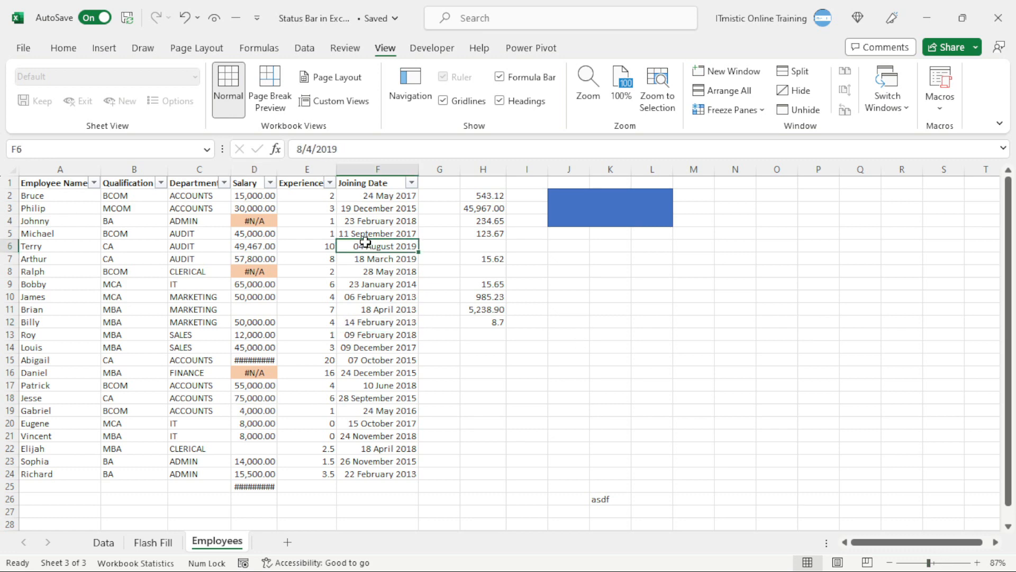
scroll(365, 242, "up", 1)
scroll(365, 242, "down", 1)
scroll(365, 243, "up", 1)
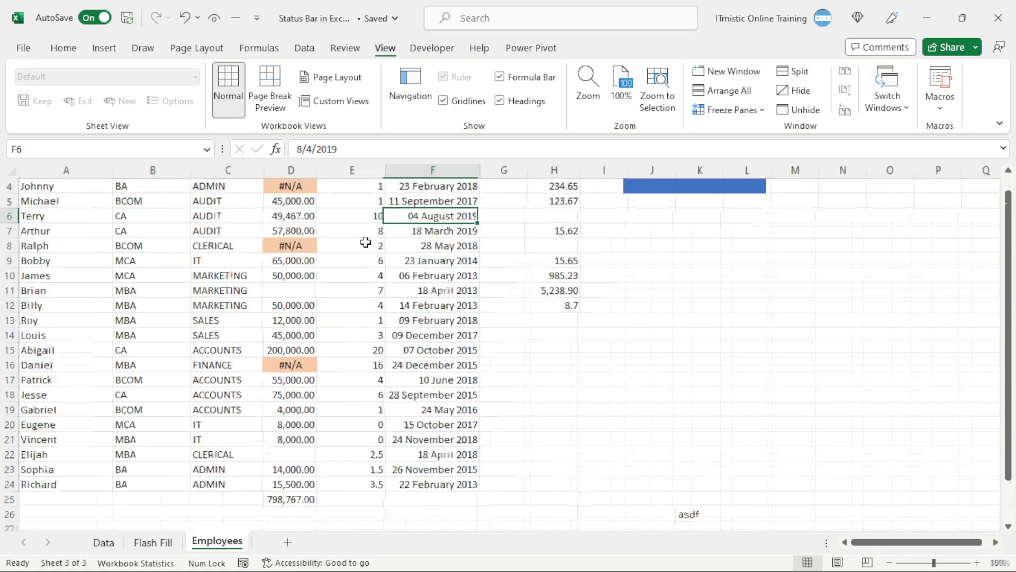
scroll(366, 242, "down", 2)
scroll(365, 243, "up", 2)
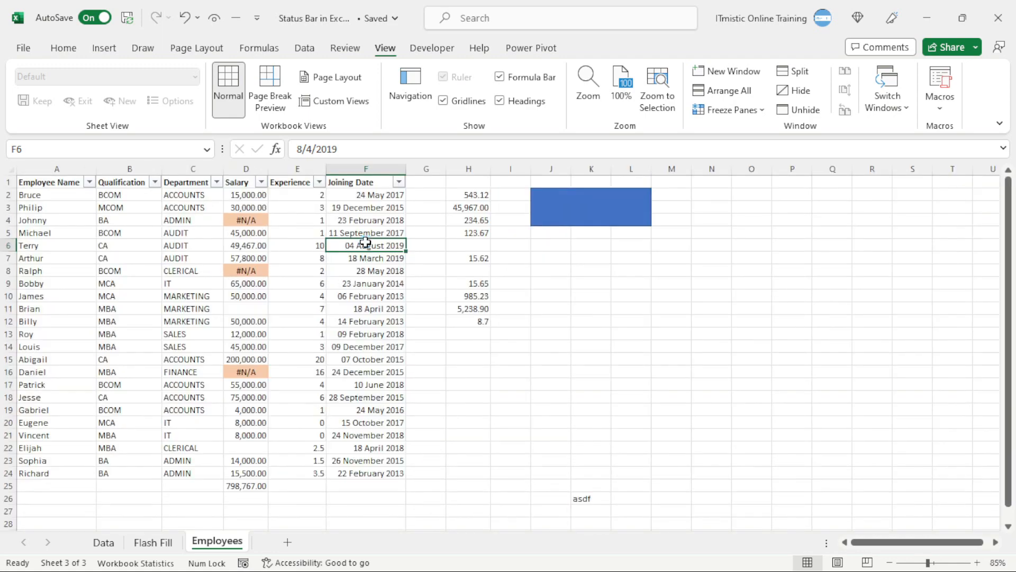
Try the 200% and 75% options in the Zoom dialog, apply 100% magnification, and select D7.
left_click(1000, 562)
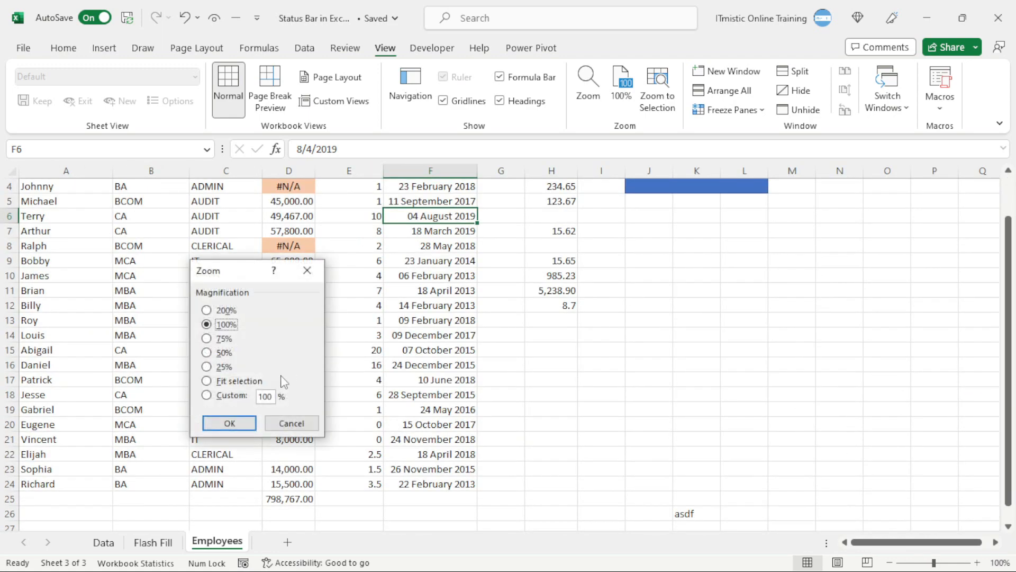
double_click(274, 400)
left_click(214, 311)
left_click(214, 338)
left_click(218, 324)
left_click(245, 423)
left_click(250, 304)
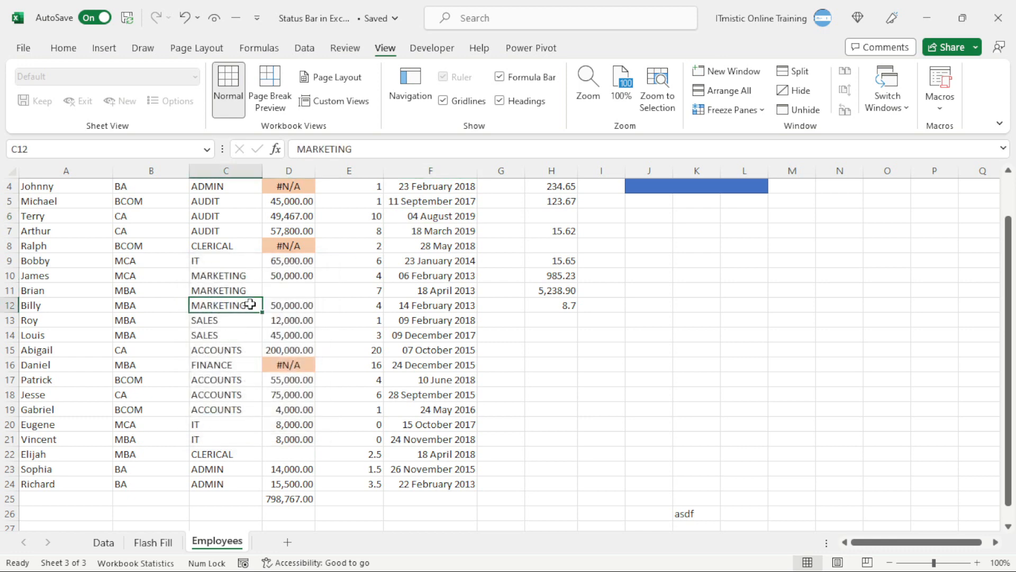
left_click(290, 231)
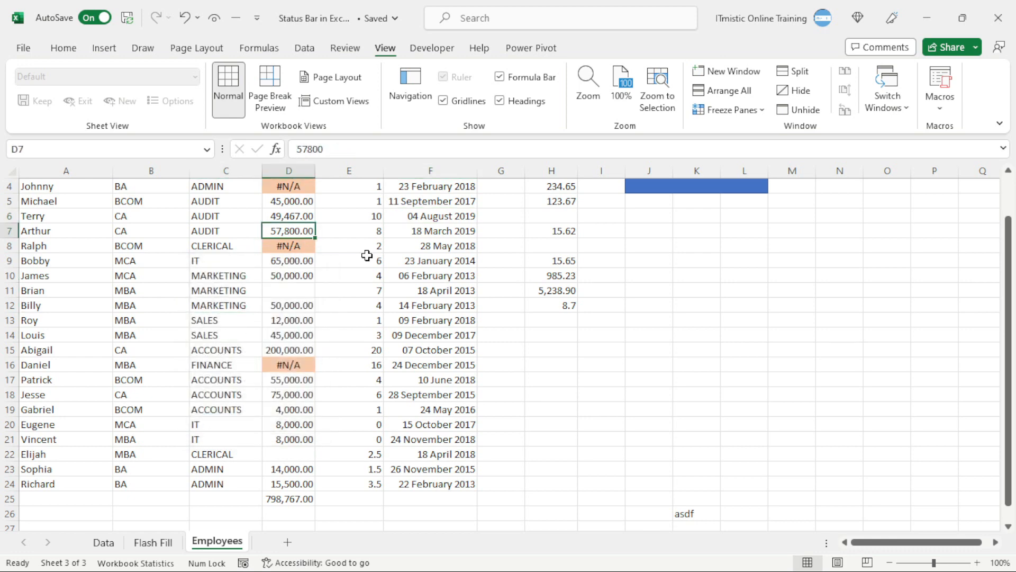
left_click(621, 86)
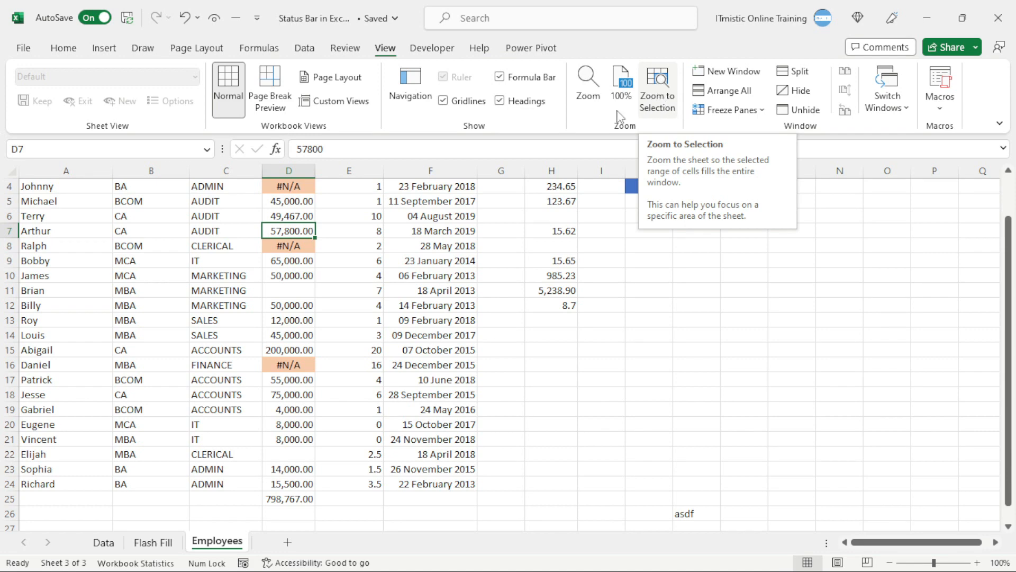
Select the range A1:D18 and zoom the sheet to that selection.
scroll(88, 230, "up", 1)
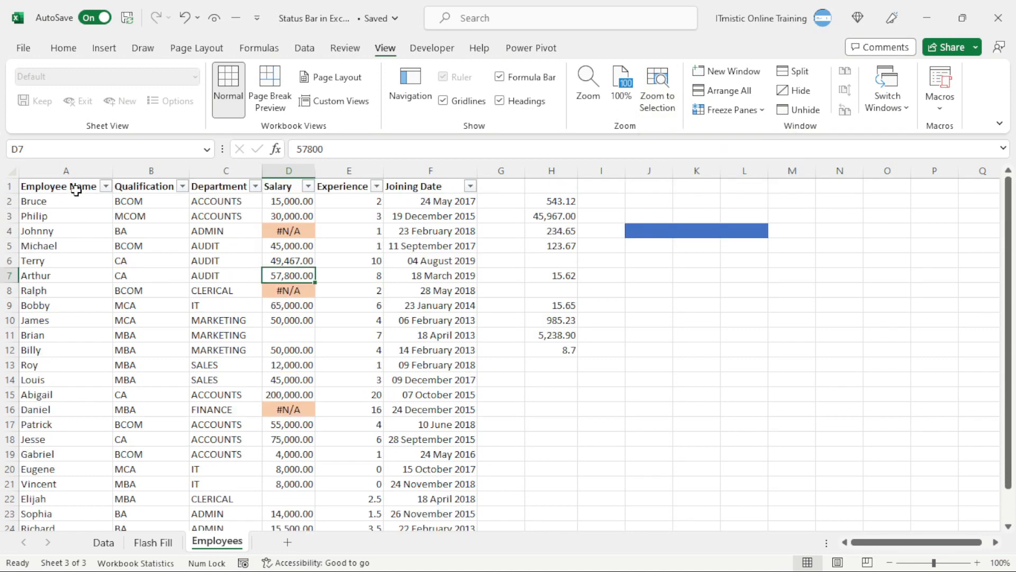
left_click_drag(74, 185, 310, 439)
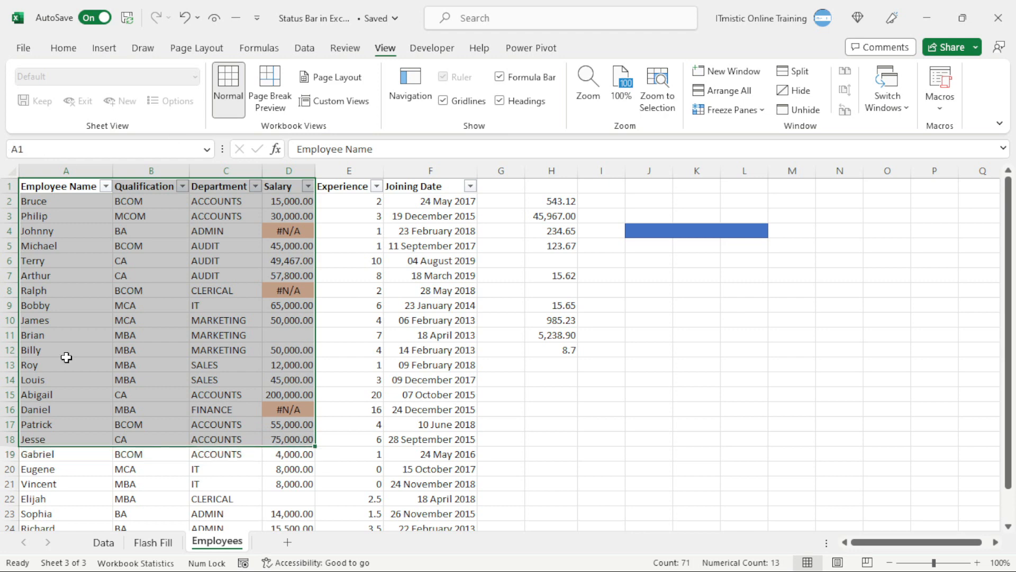
left_click(657, 98)
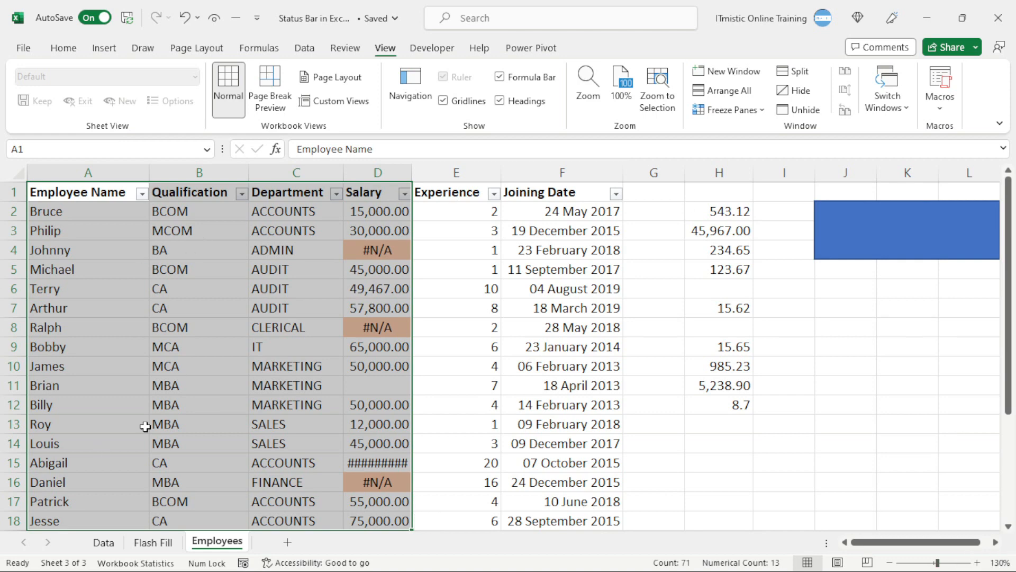
Select the first nine rows across all six table columns, A1:F9, and zoom to that selection.
left_click(240, 350)
left_click_drag(91, 192, 503, 346)
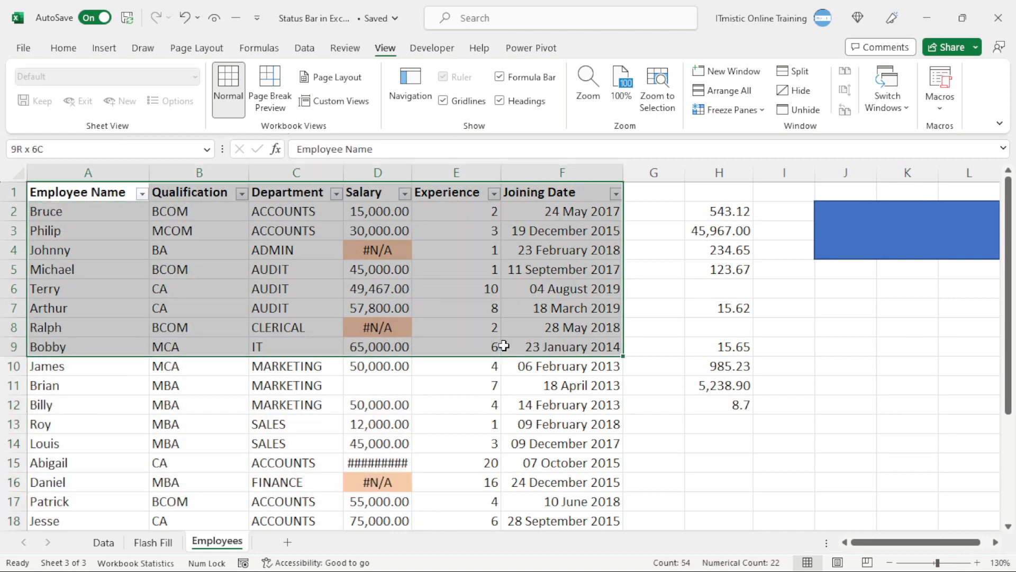
left_click(647, 108)
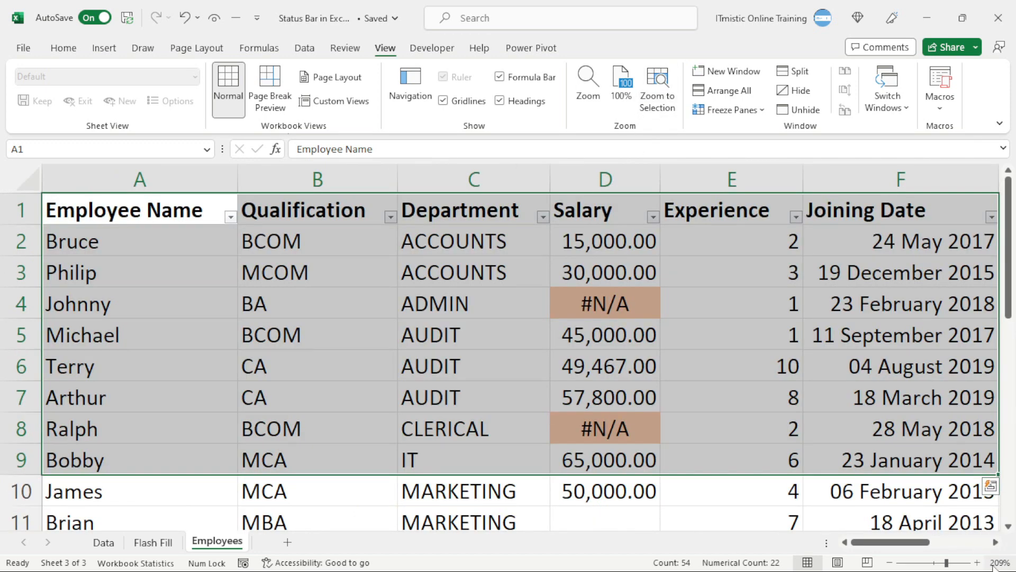
Zoom the Employees sheet back out to 100% and select D7.
left_click(420, 367)
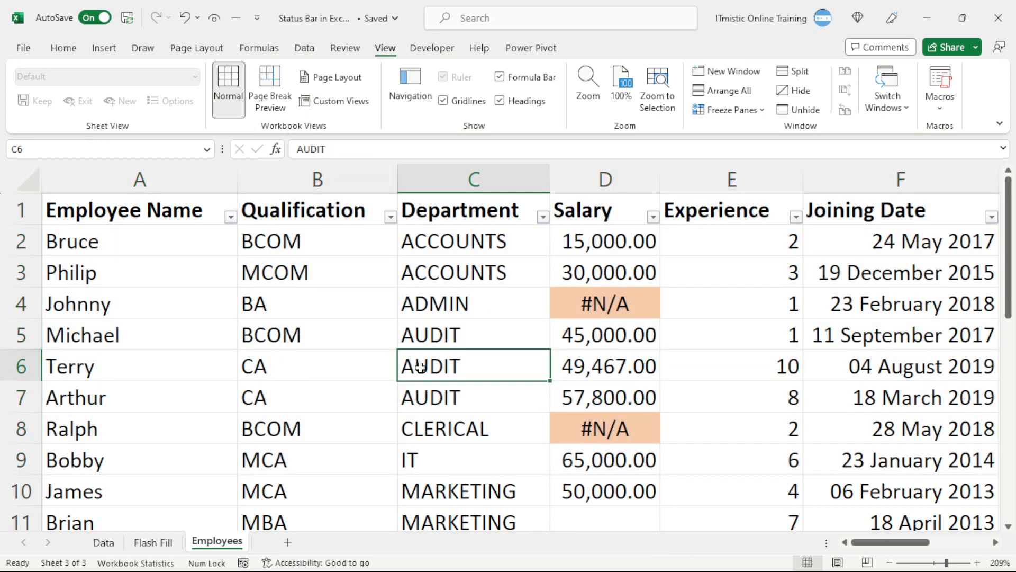
scroll(420, 367, "down", 6)
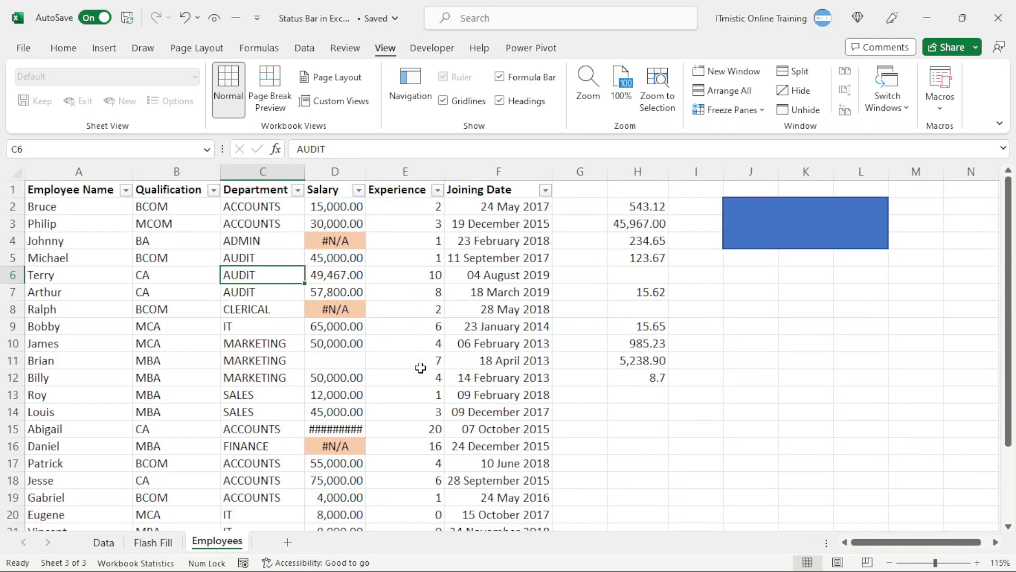
scroll(419, 367, "down", 1)
left_click(307, 278)
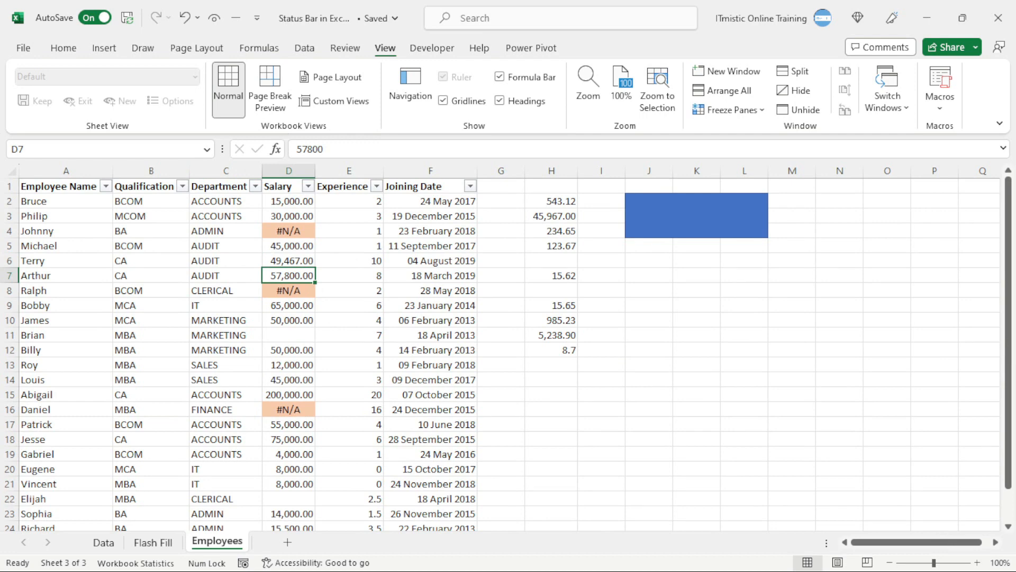